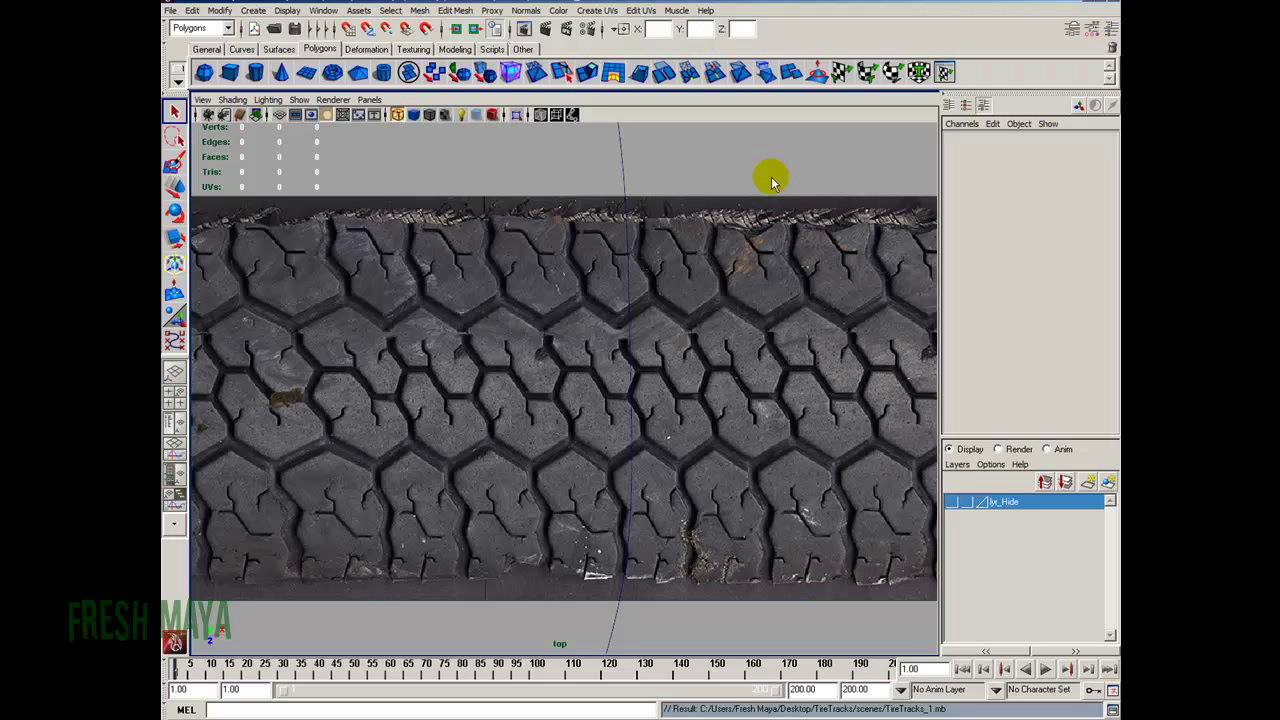
Save the scene under the new name TireTracks_2 in the scenes folder
click(172, 12)
click(200, 64)
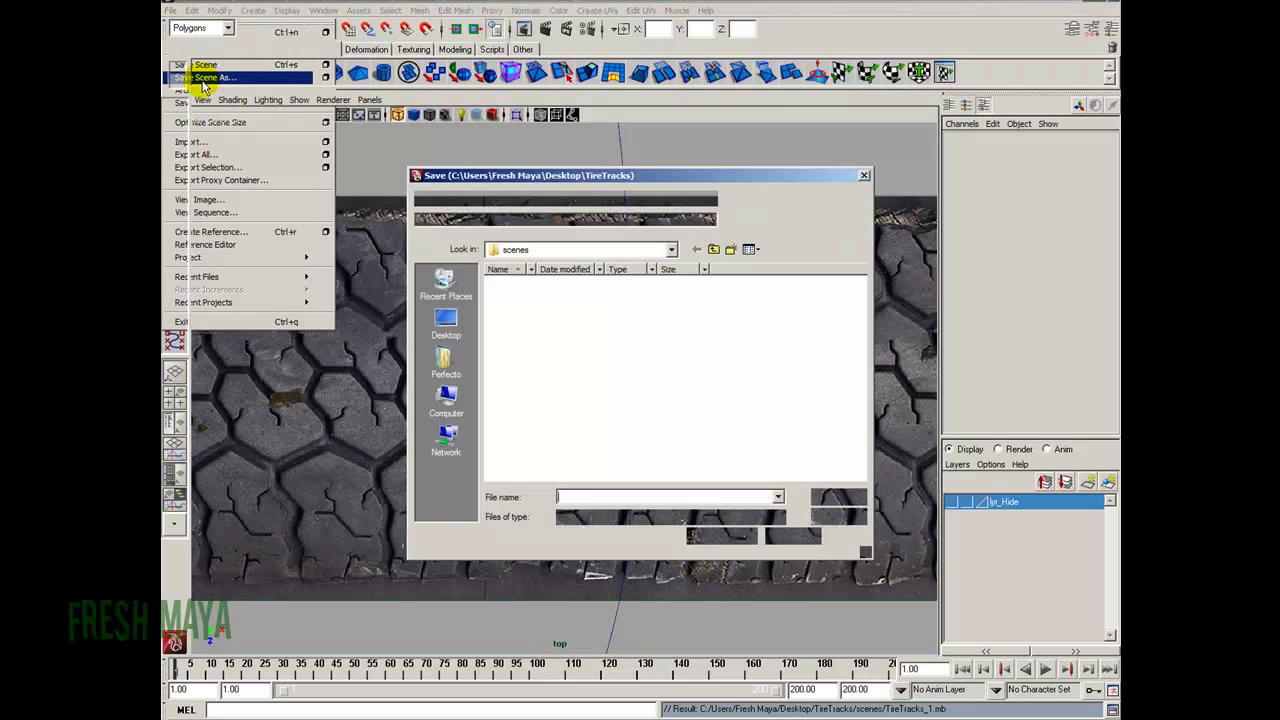
click(530, 283)
click(621, 497)
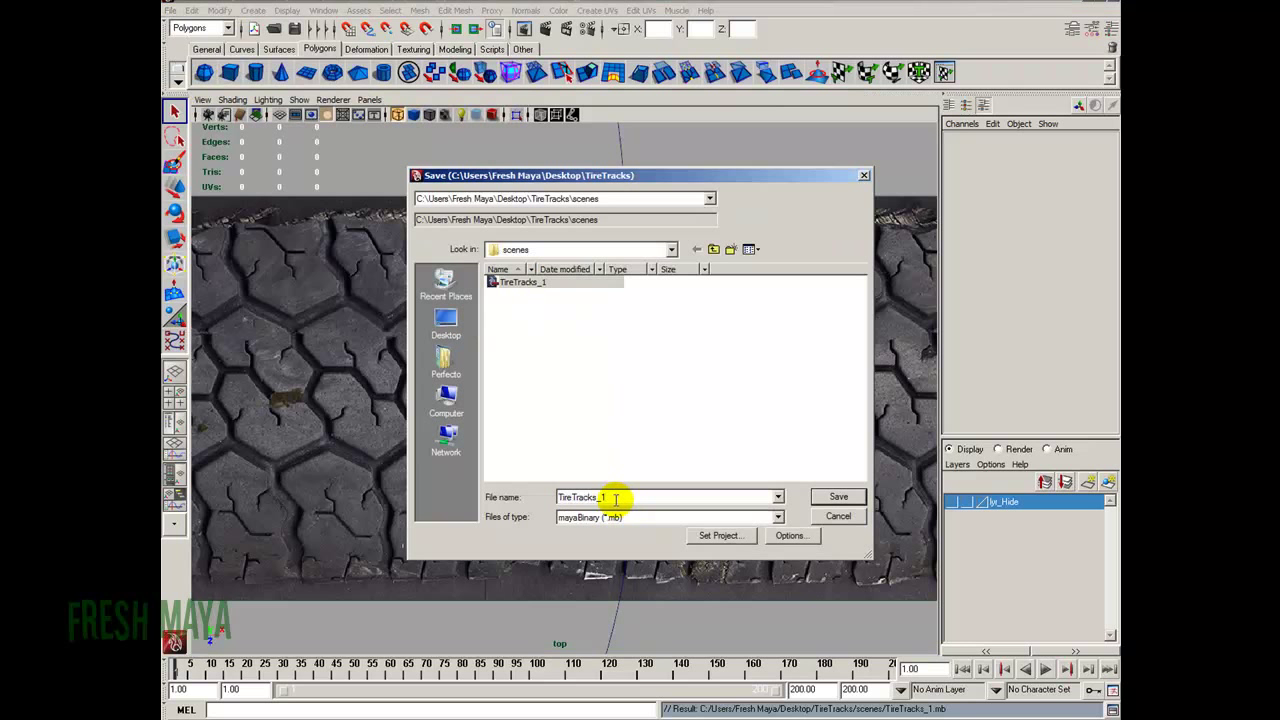
key(BackSpace)
text(2)
key(Return)
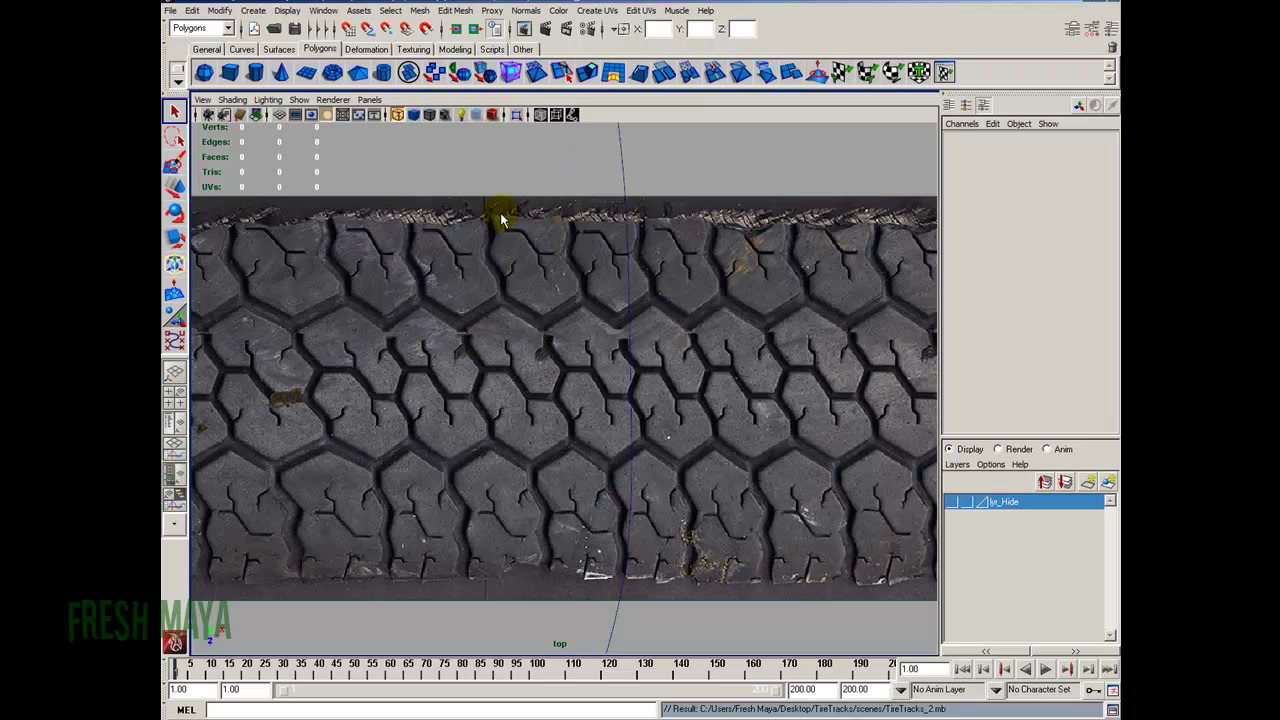
Activate the Create Polygon Tool with Keep new faces planar enabled, and bring back the channel box
click(420, 10)
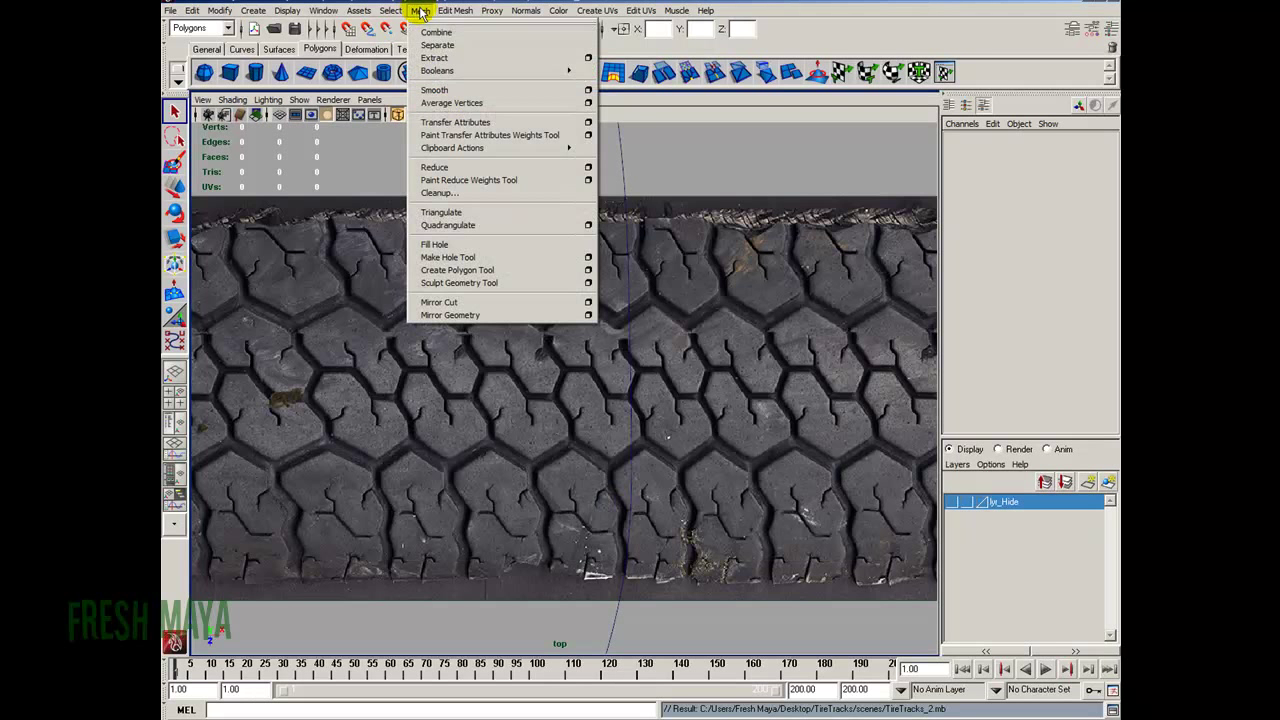
click(588, 270)
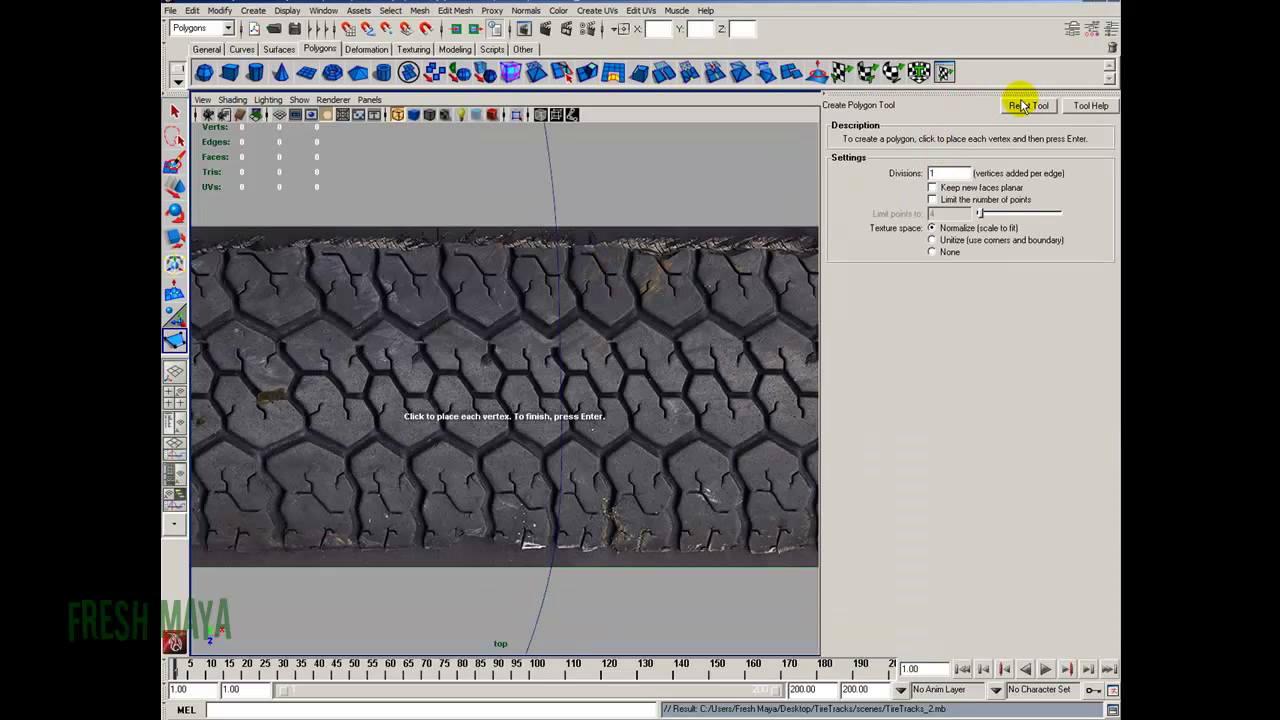
click(945, 189)
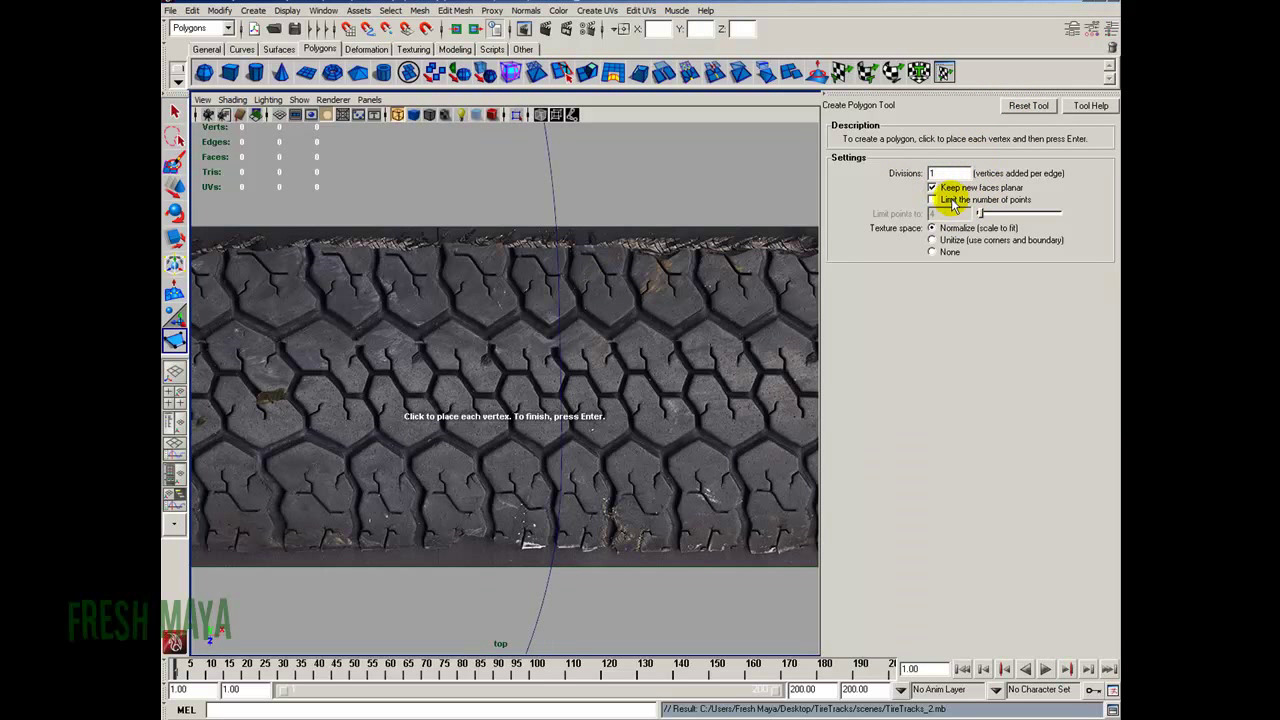
alt+right_drag(337, 371, 561, 396)
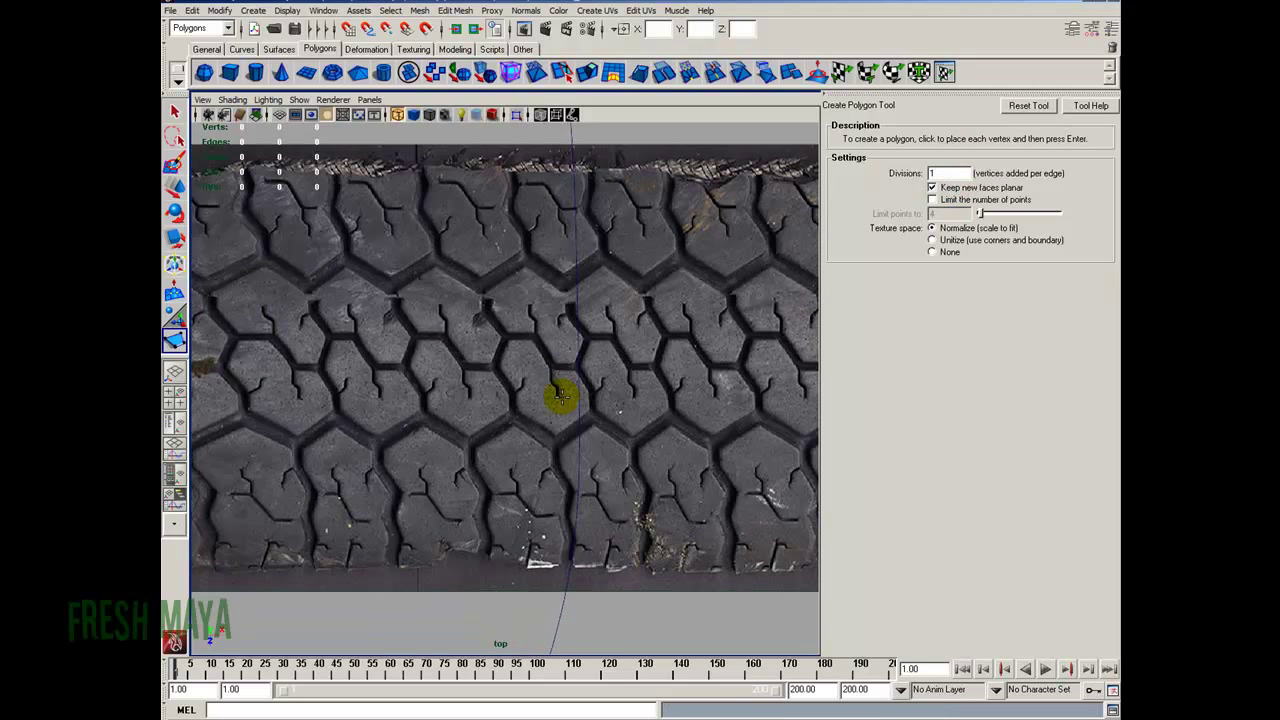
click(1110, 28)
Trace one tread block in the bottom row of the tire image as a polygon, following its notched lower edge
alt+middle_drag(442, 478, 477, 429)
alt+right_drag(477, 429, 561, 438)
alt+middle_drag(561, 438, 591, 369)
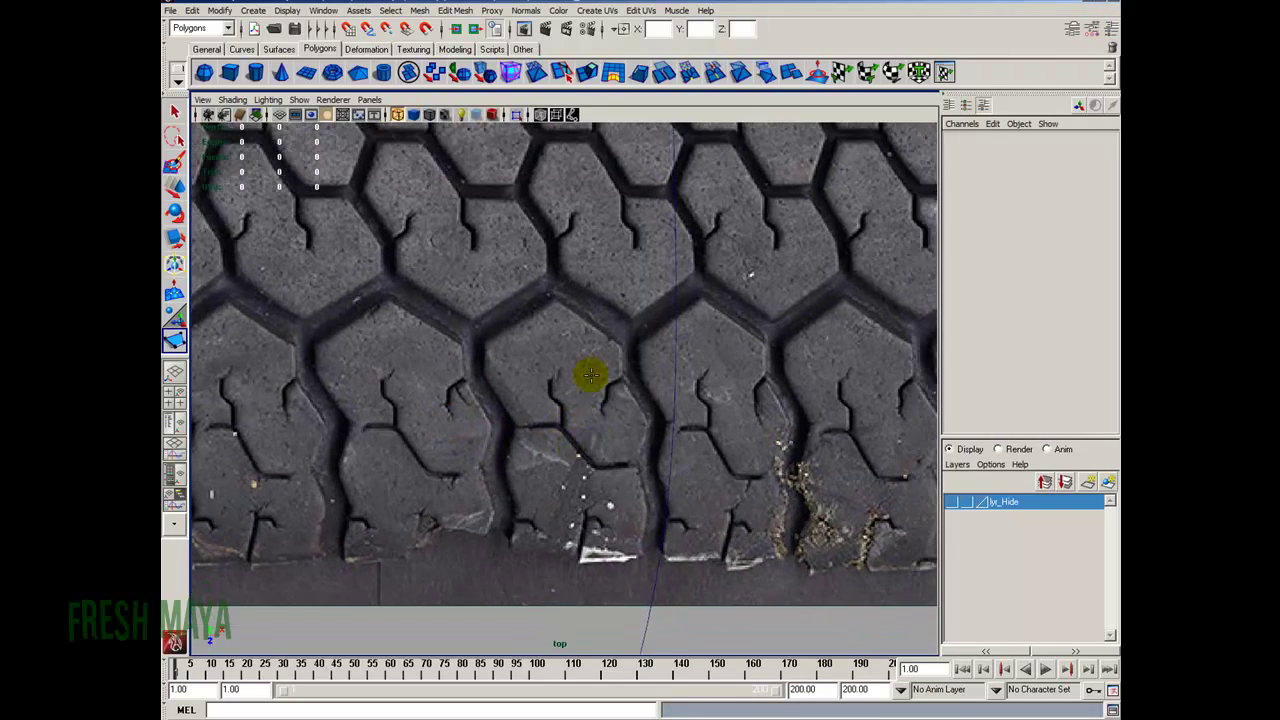
alt+middle_drag(526, 446, 610, 419)
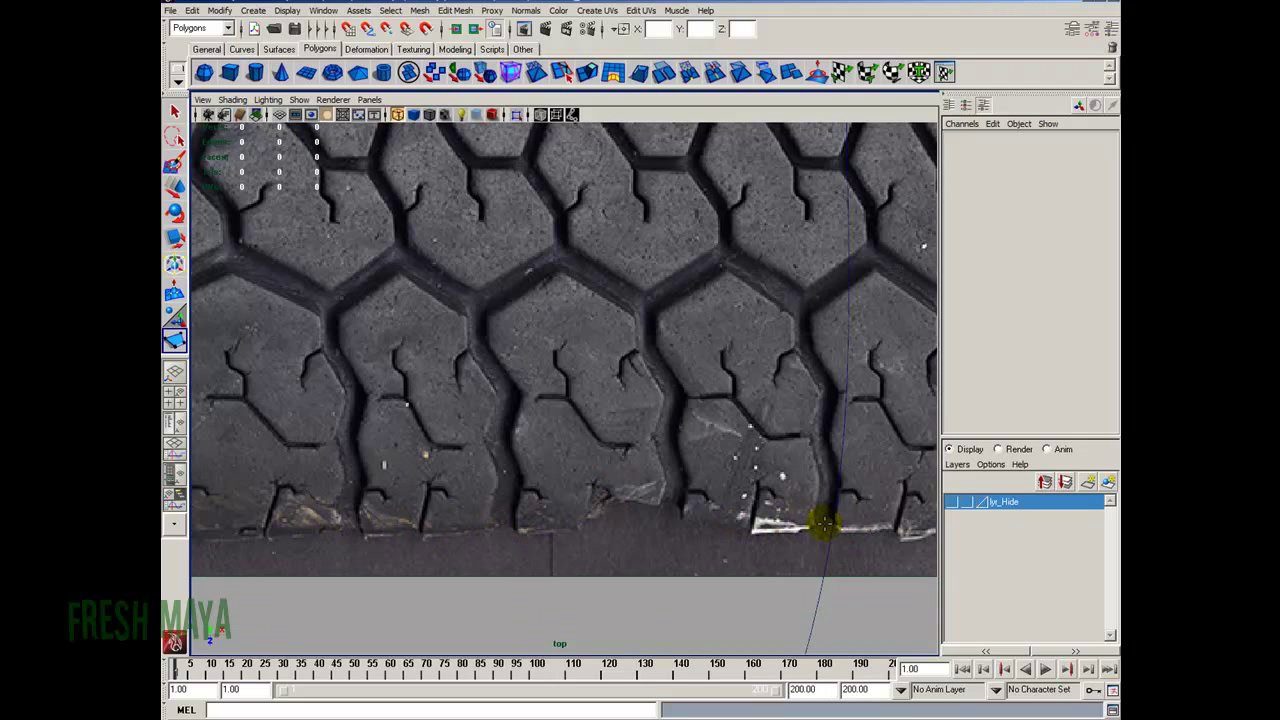
alt+middle_drag(733, 514, 766, 517)
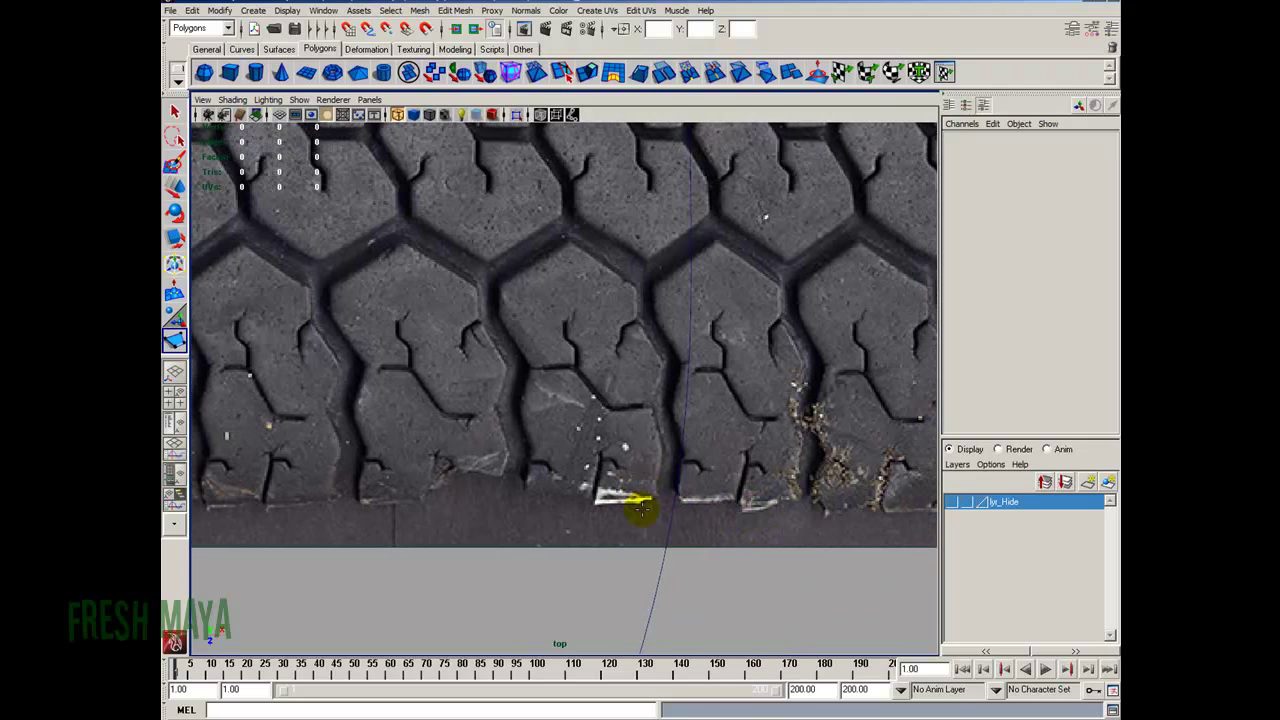
alt+middle_drag(634, 506, 529, 297)
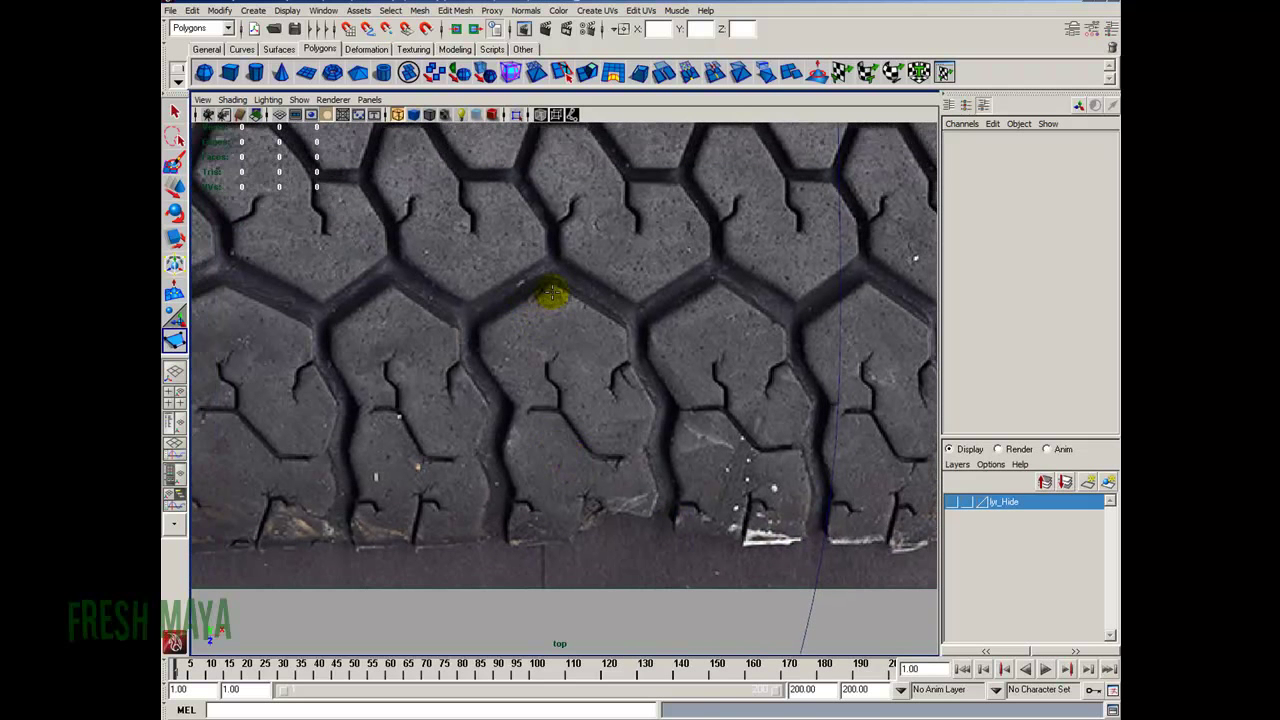
click(550, 286)
click(516, 403)
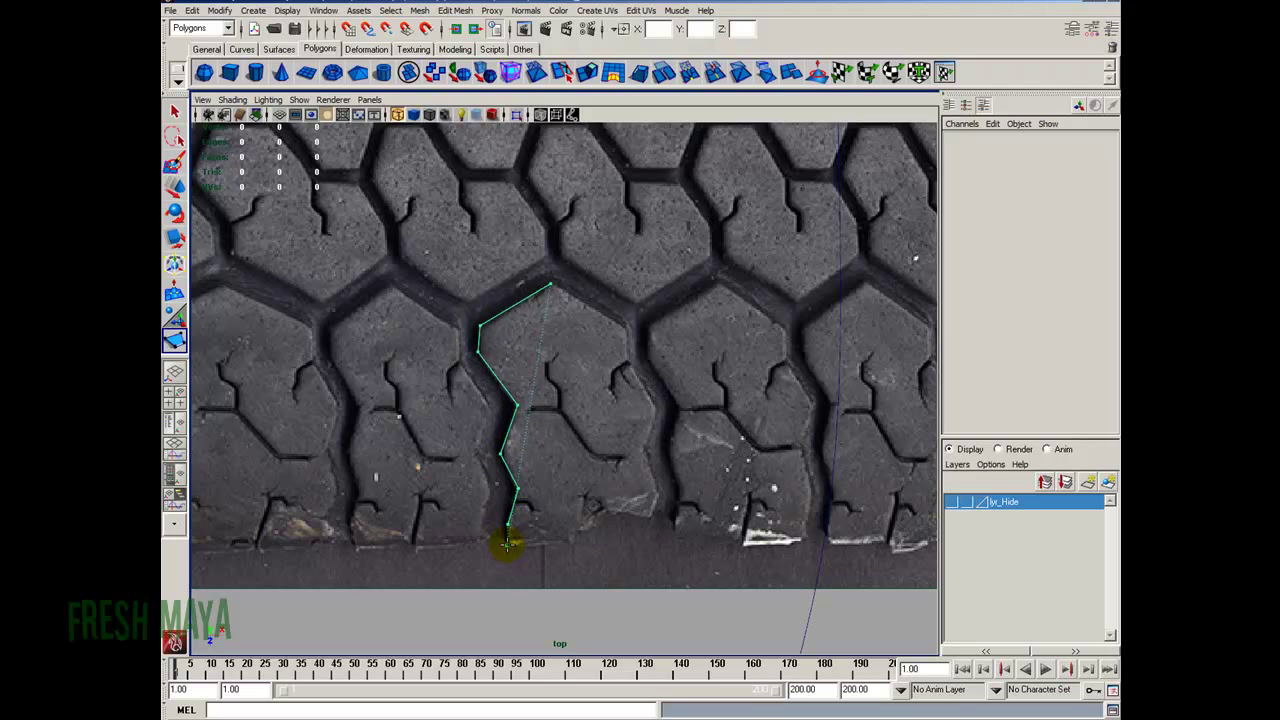
click(577, 540)
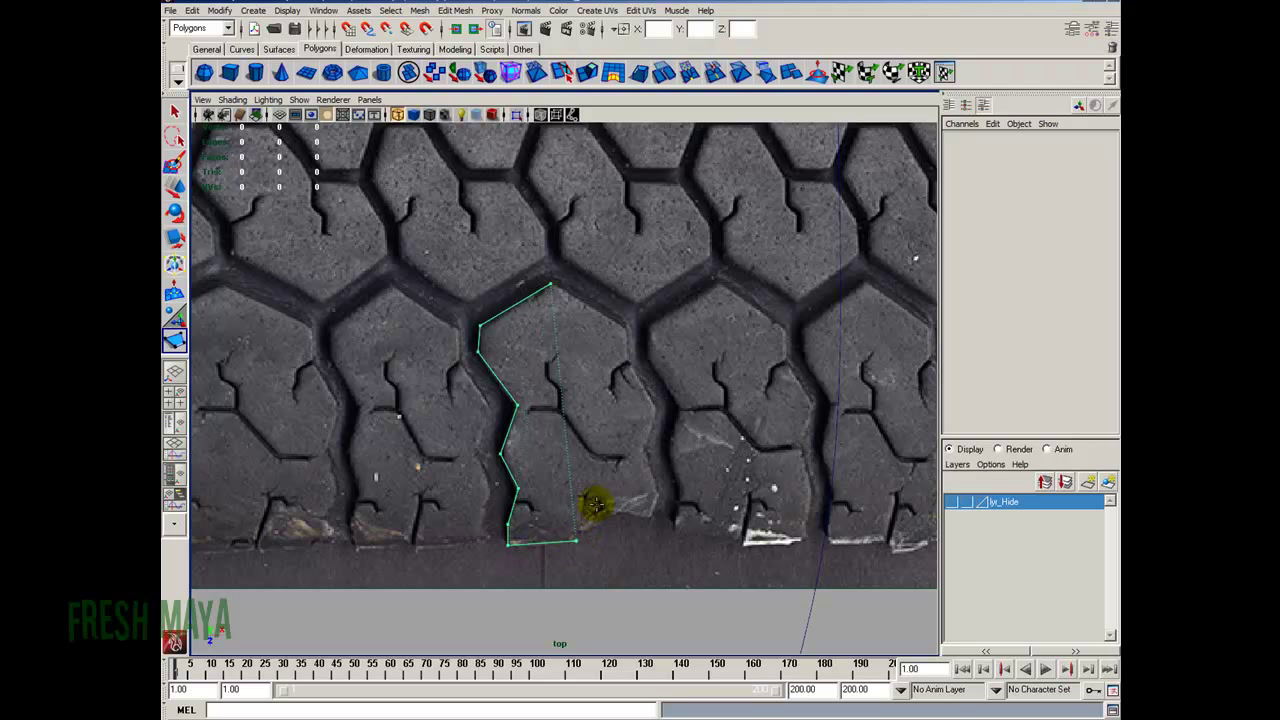
click(654, 493)
click(647, 446)
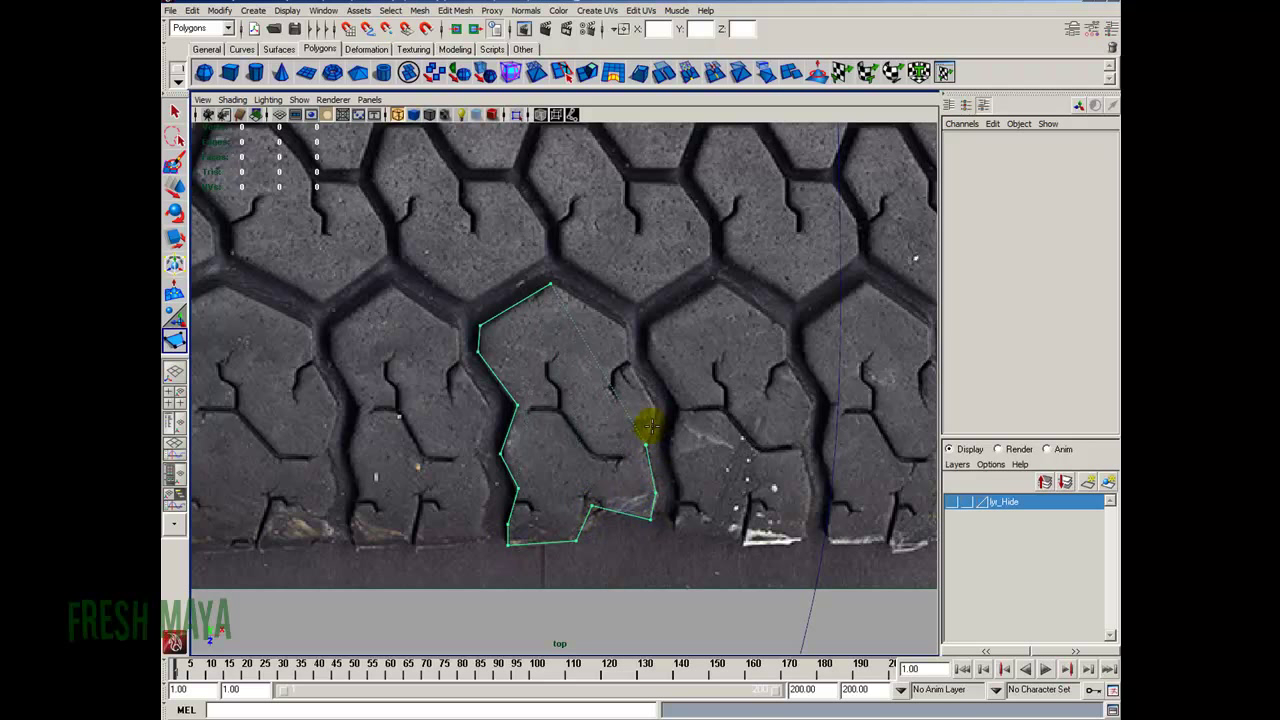
click(625, 361)
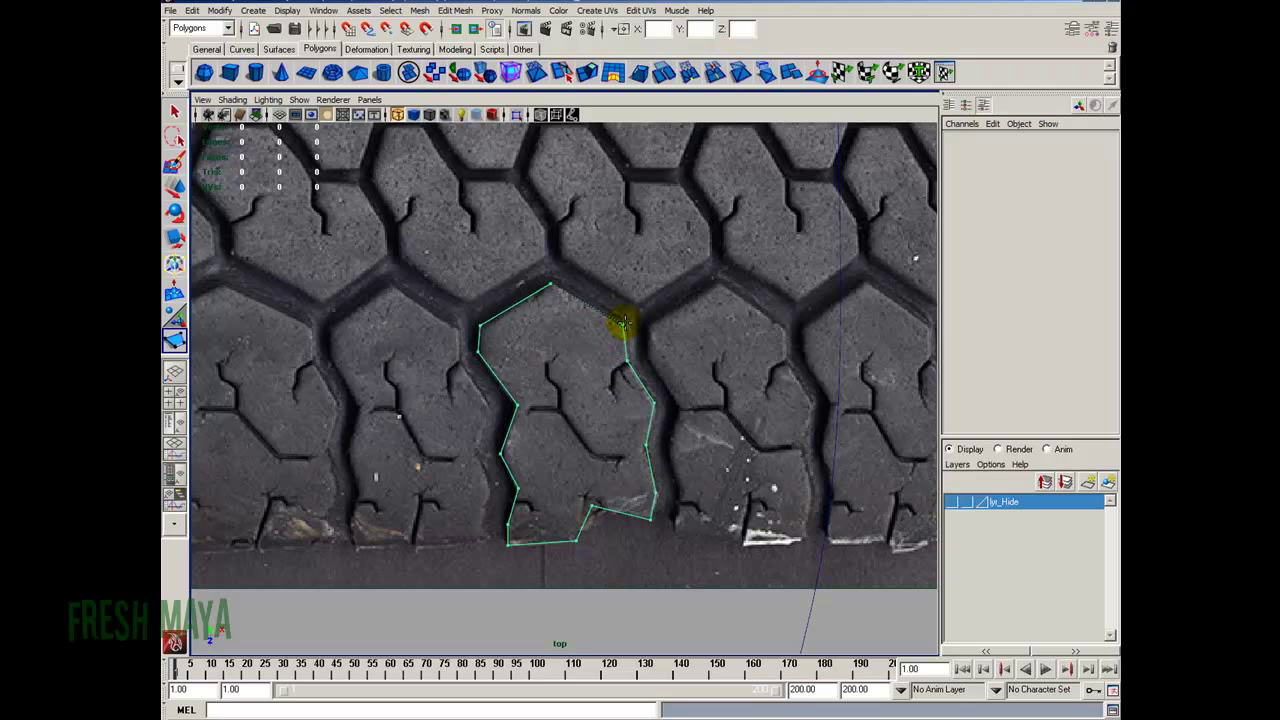
key(Return)
Examine the tread rows above the traced block to find the neighbouring blocks of the repeating pattern
alt+right_drag(620, 323, 491, 343)
alt+middle_drag(491, 343, 491, 414)
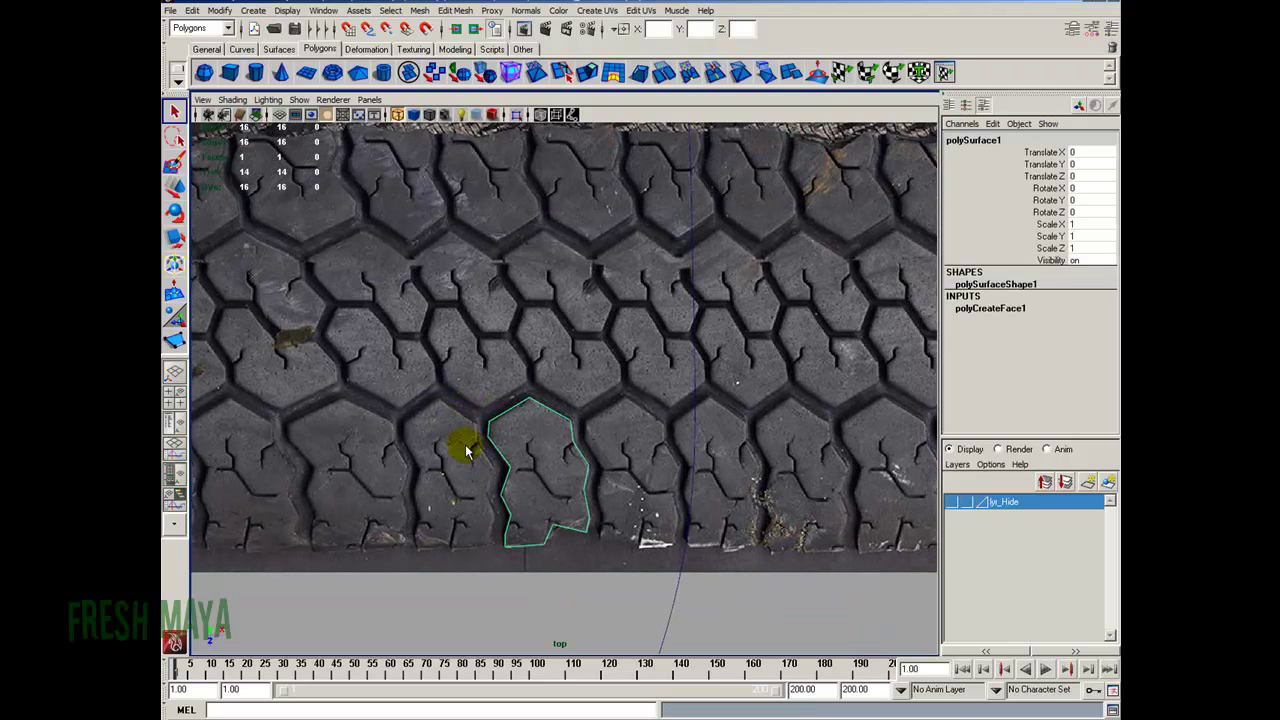
alt+right_drag(466, 452, 543, 400)
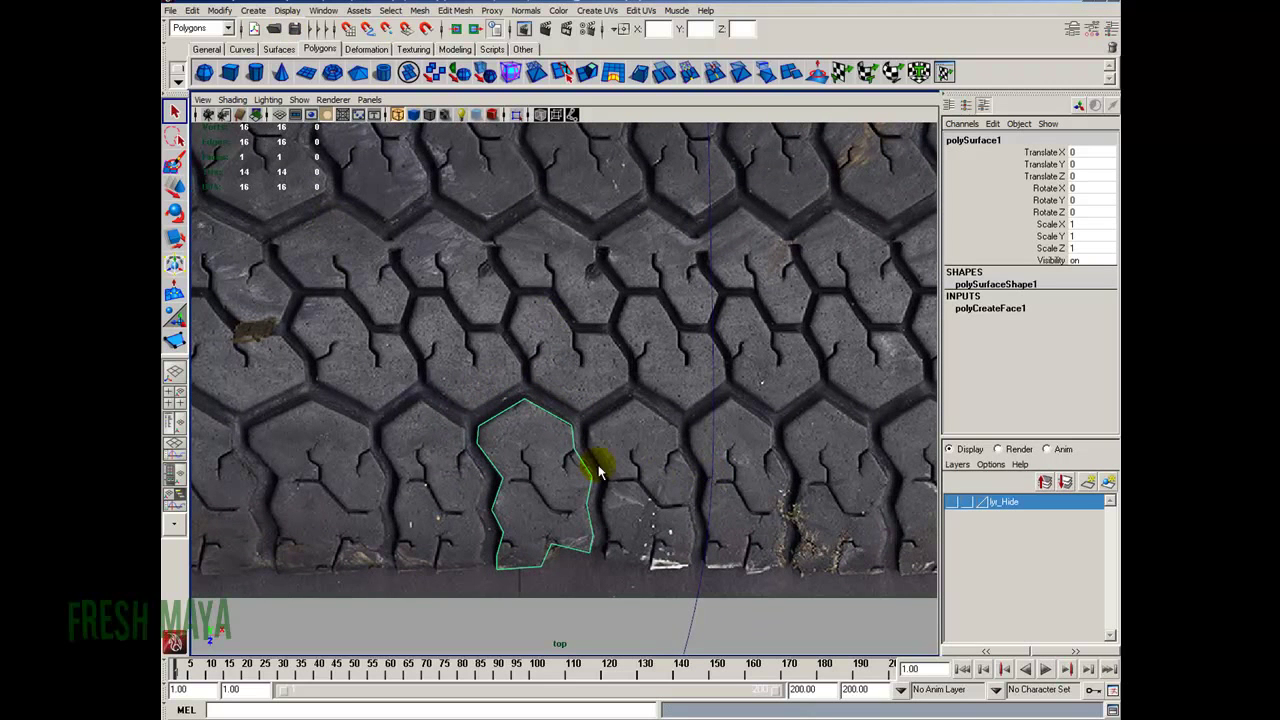
alt+middle_drag(607, 223, 625, 287)
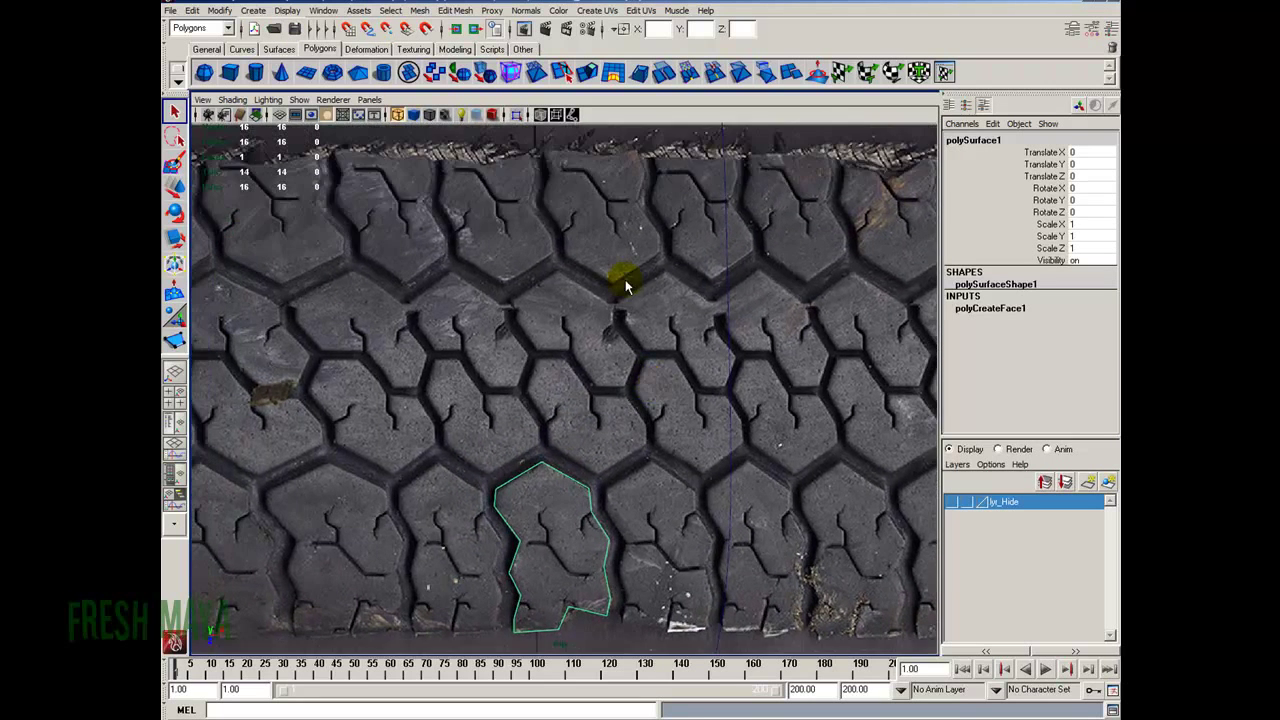
alt+right_drag(491, 514, 551, 508)
alt+middle_drag(551, 508, 564, 444)
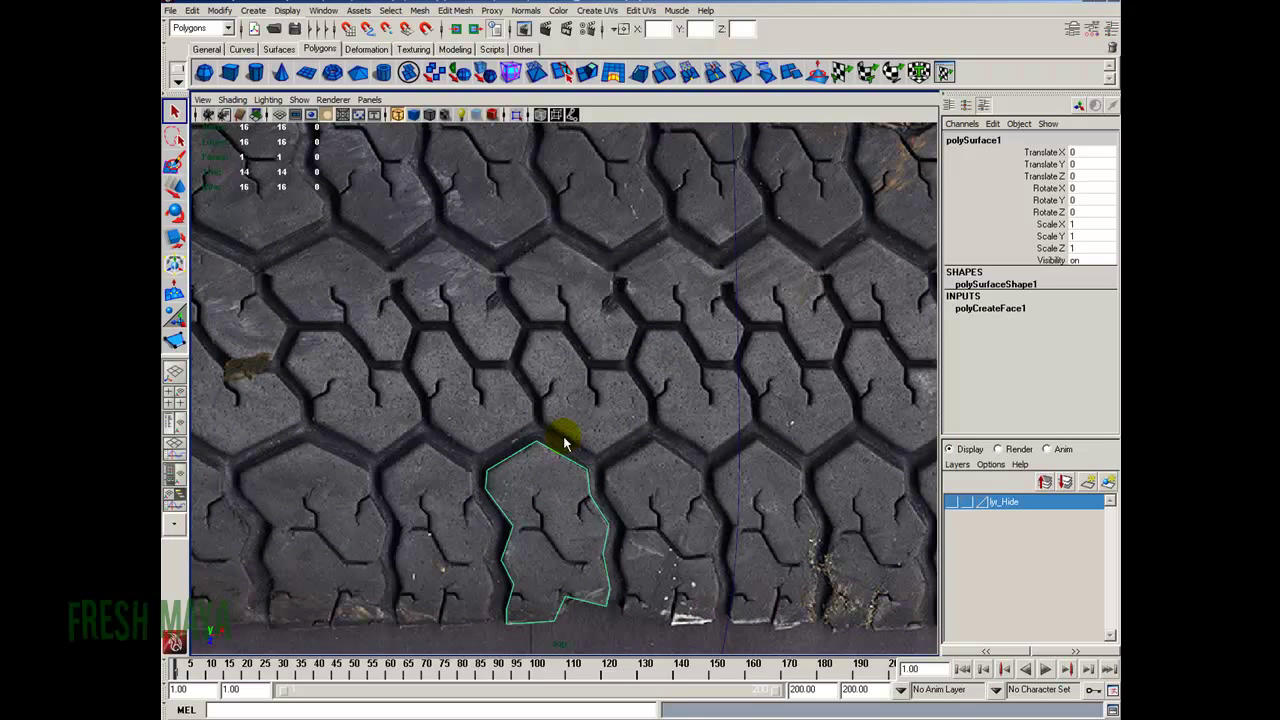
alt+right_drag(551, 523, 440, 471)
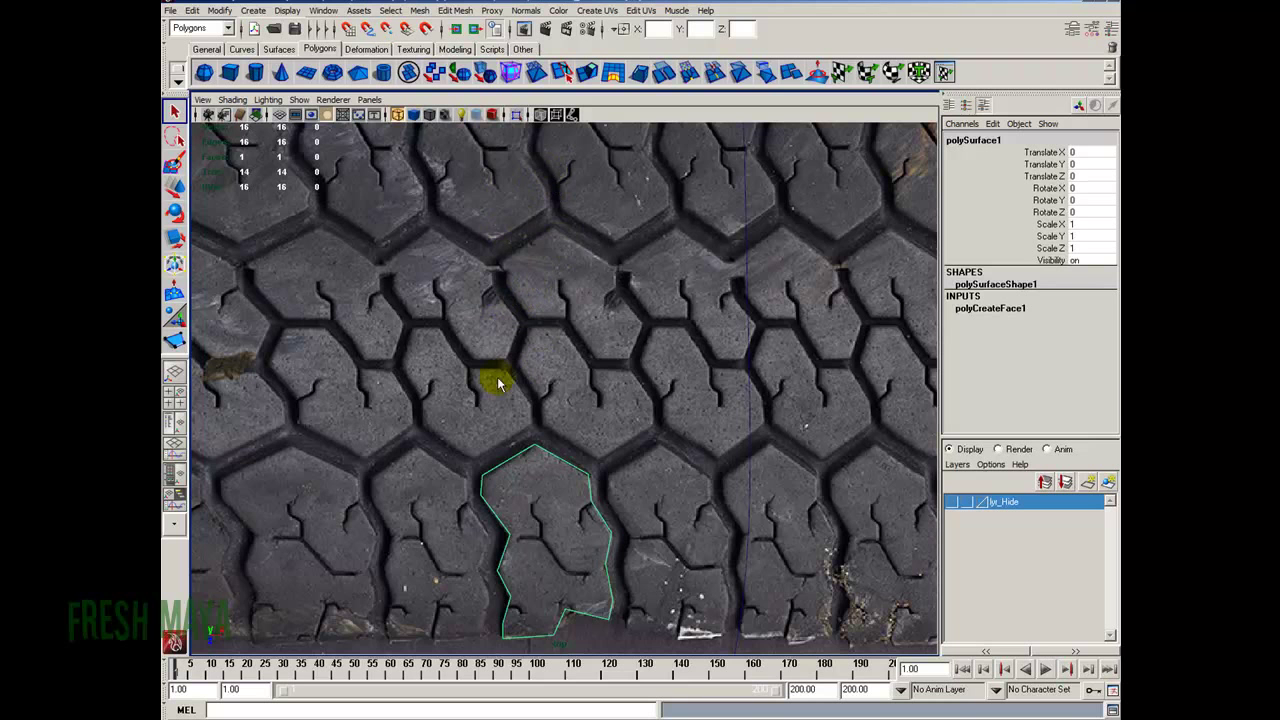
scroll(498, 383, up, 2)
key(ctrl+s)
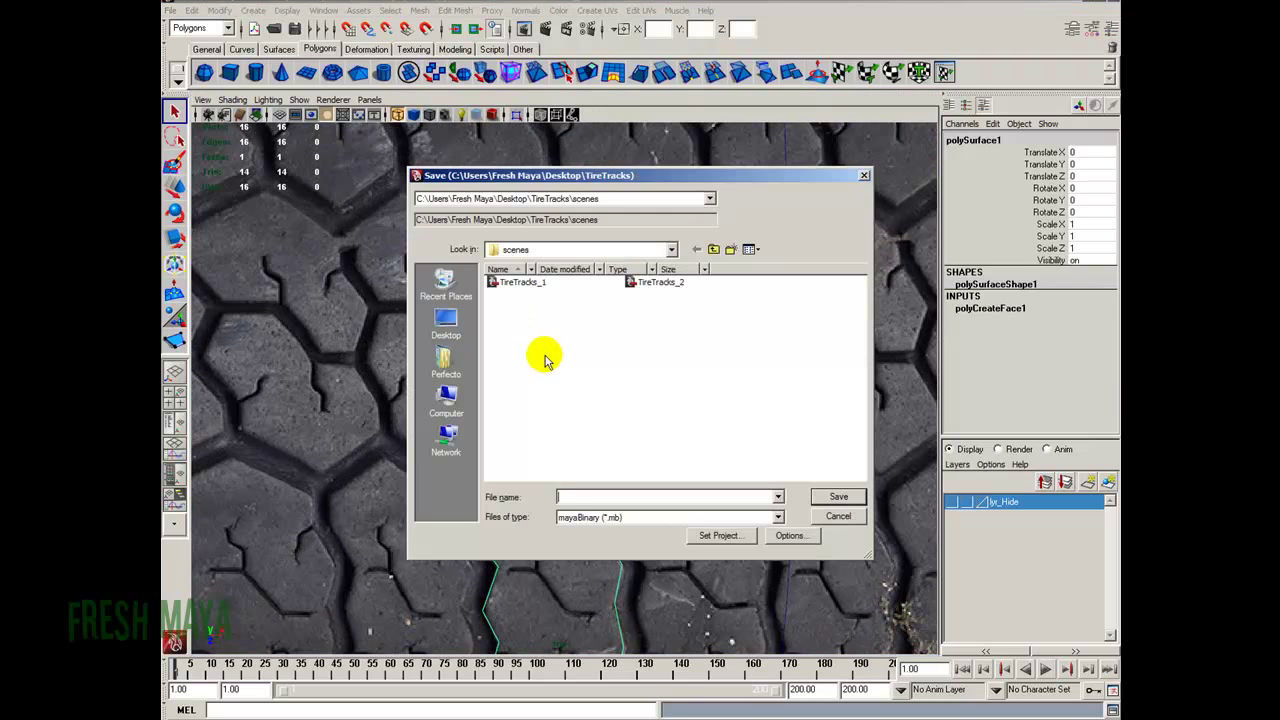
click(864, 177)
Trace the adjoining tread block in the lower middle row as a second polygon with the Create Polygon Tool
click(420, 10)
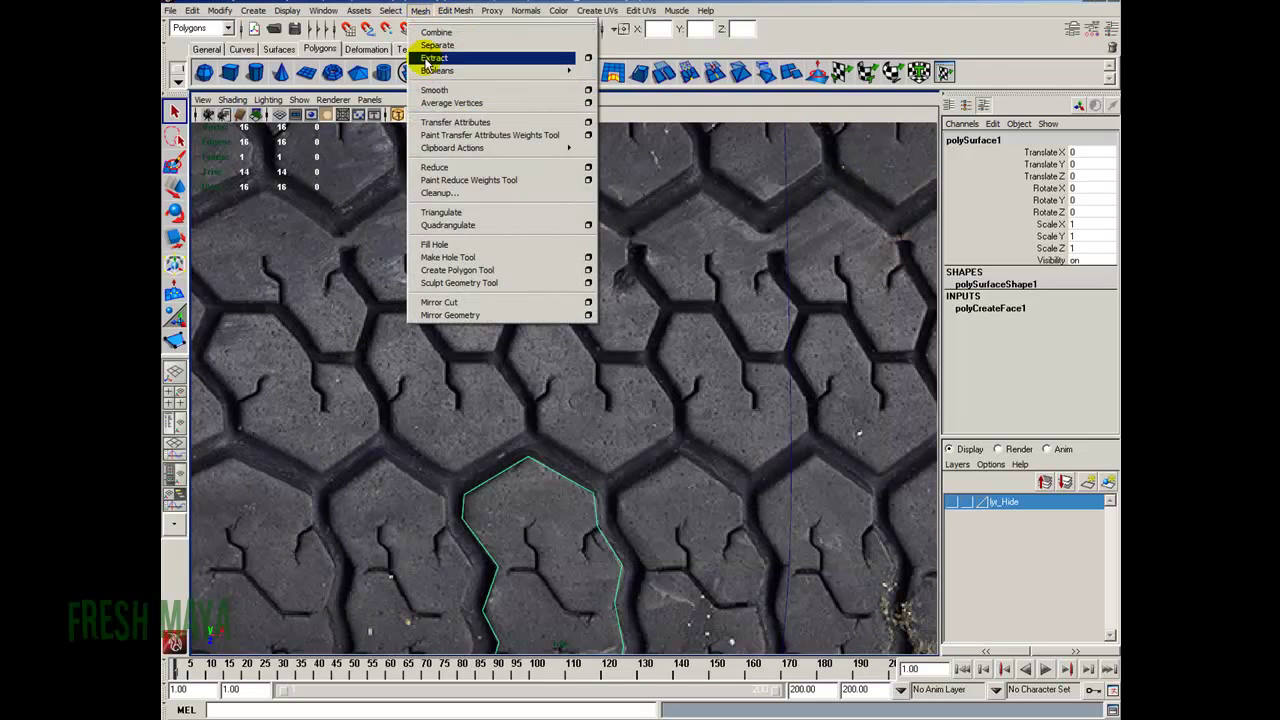
click(463, 269)
scroll(534, 354, up, 2)
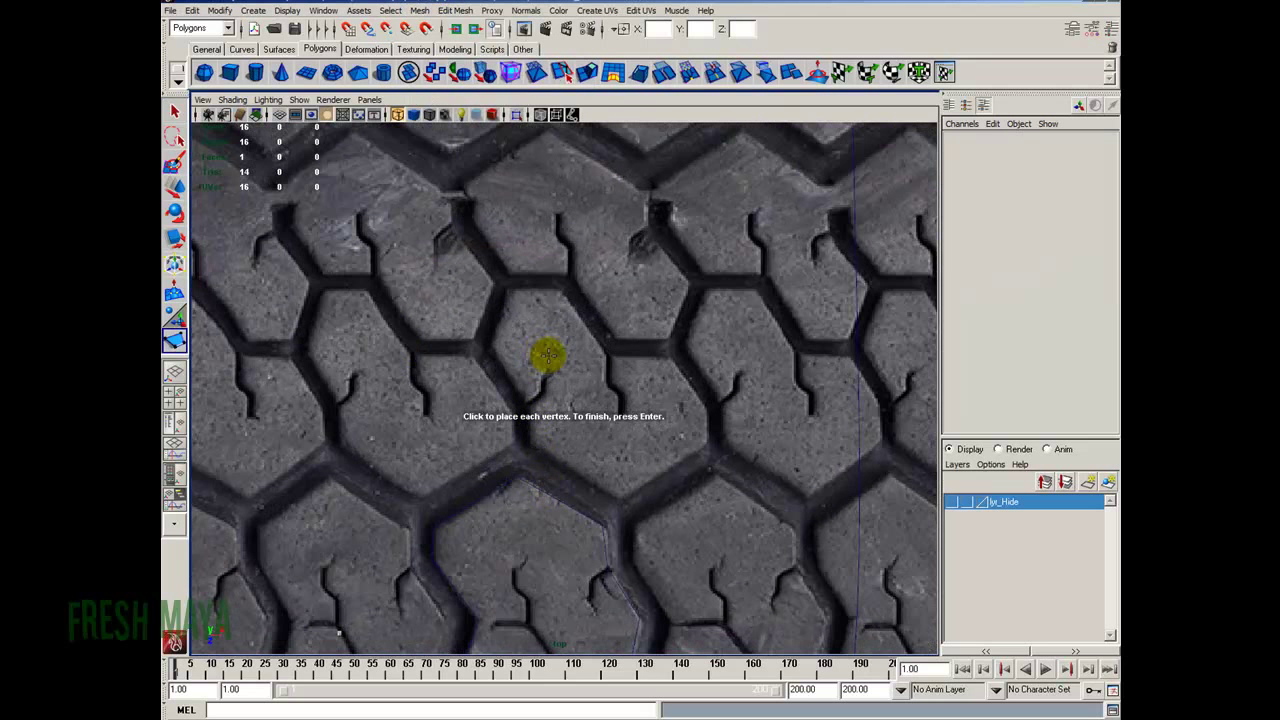
click(556, 289)
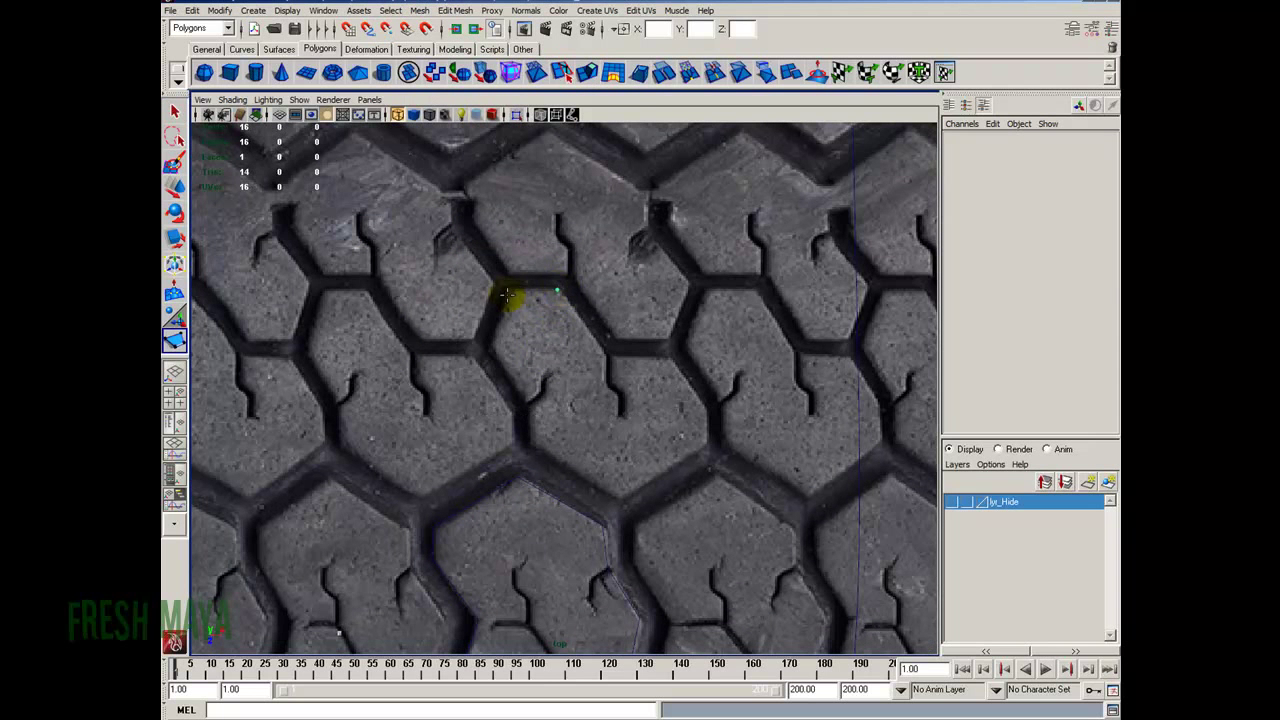
click(495, 346)
click(530, 402)
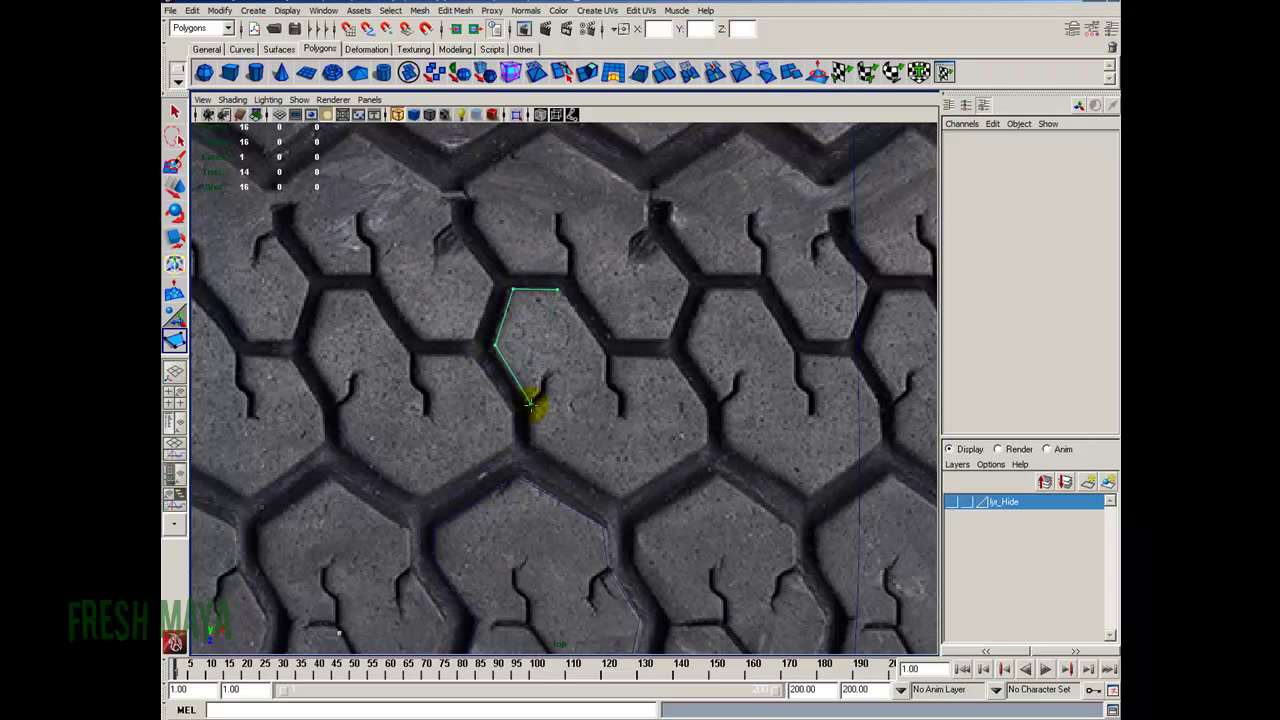
click(621, 492)
click(704, 436)
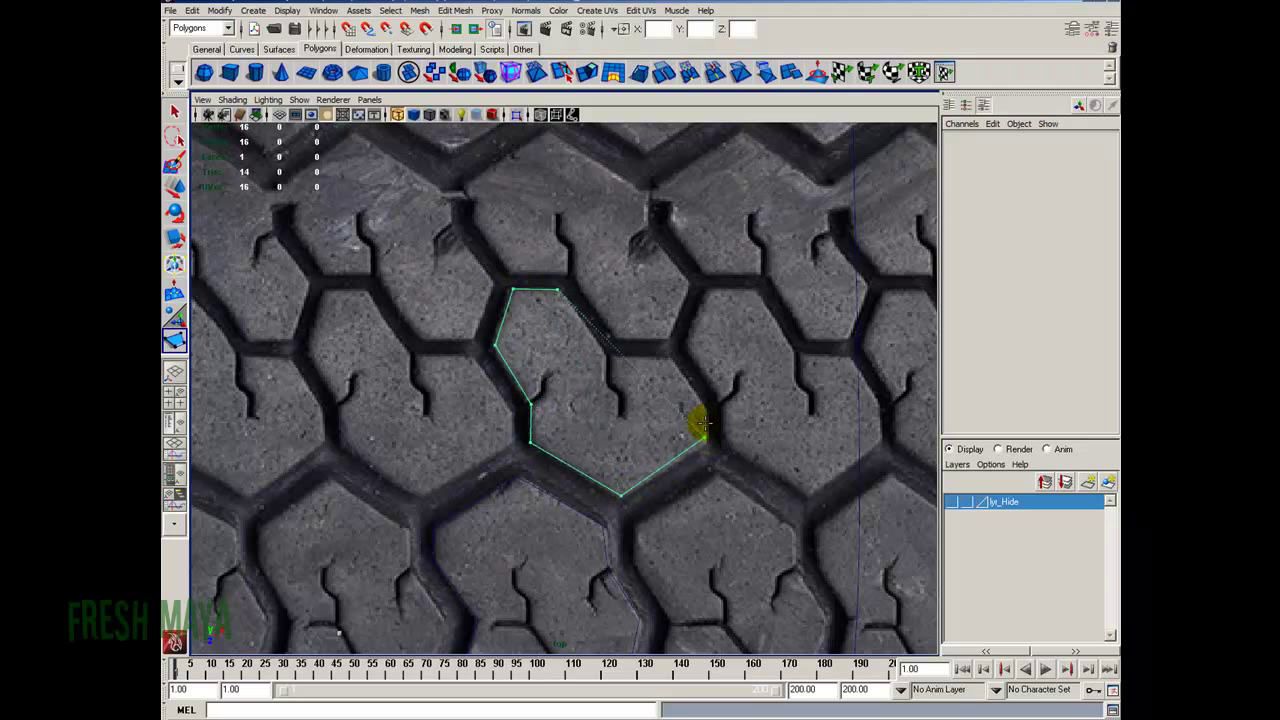
click(670, 360)
key(Return)
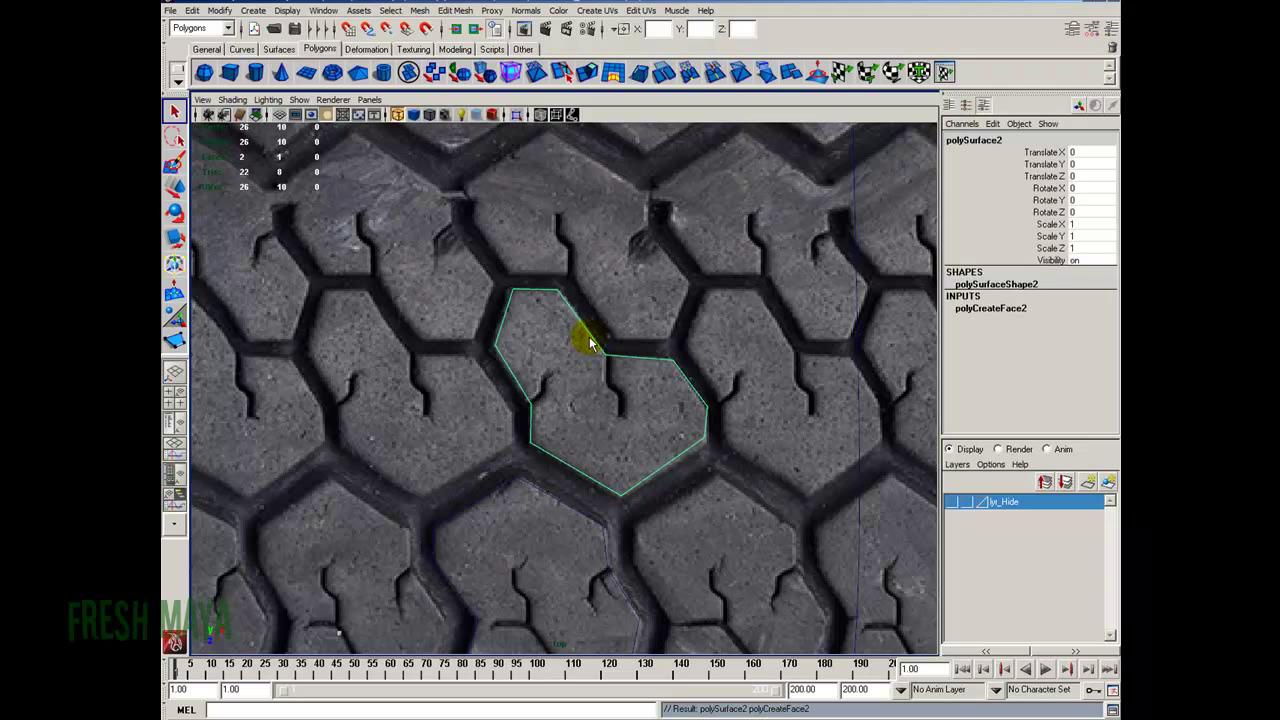
Trace the interlocking tread block in the upper middle row as a third polygon, following its stepped lower edge
key(y)
mouse_move(571, 329)
alt+middle_down()
mouse_move(571, 277)
mouse_move(563, 325)
alt+middle_up()
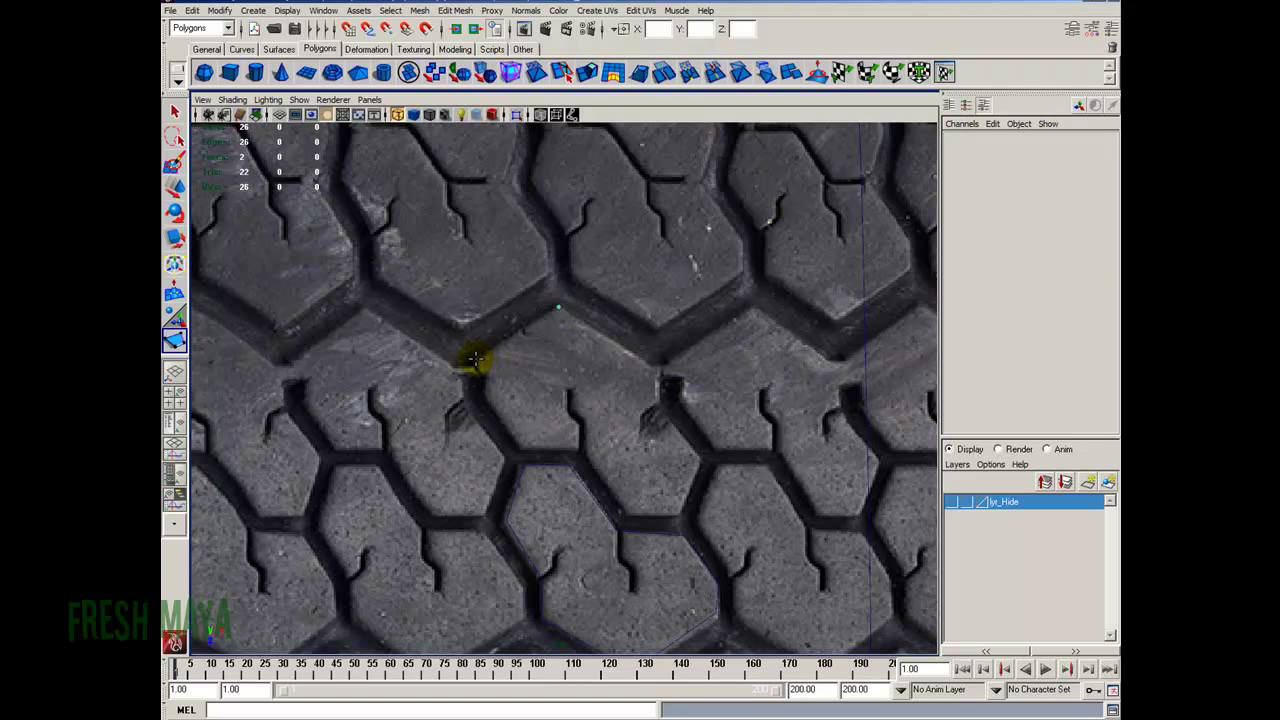
click(520, 448)
click(583, 450)
click(632, 513)
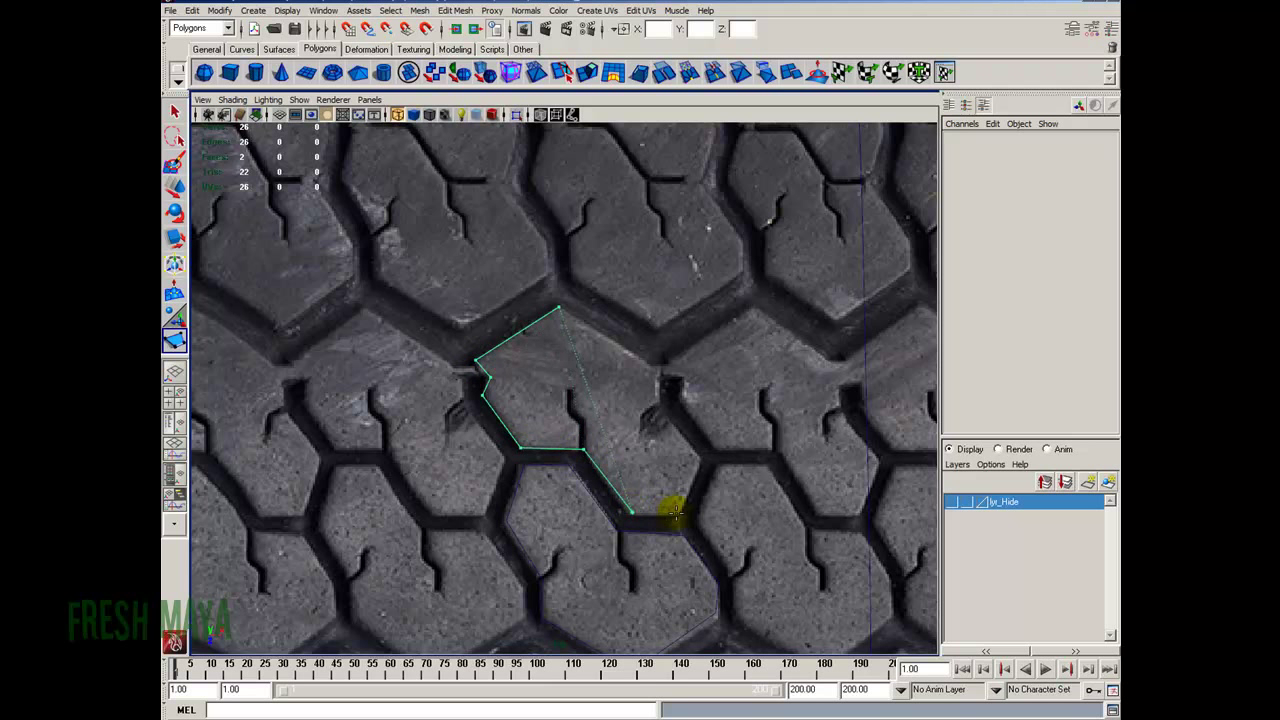
click(680, 513)
key(Return)
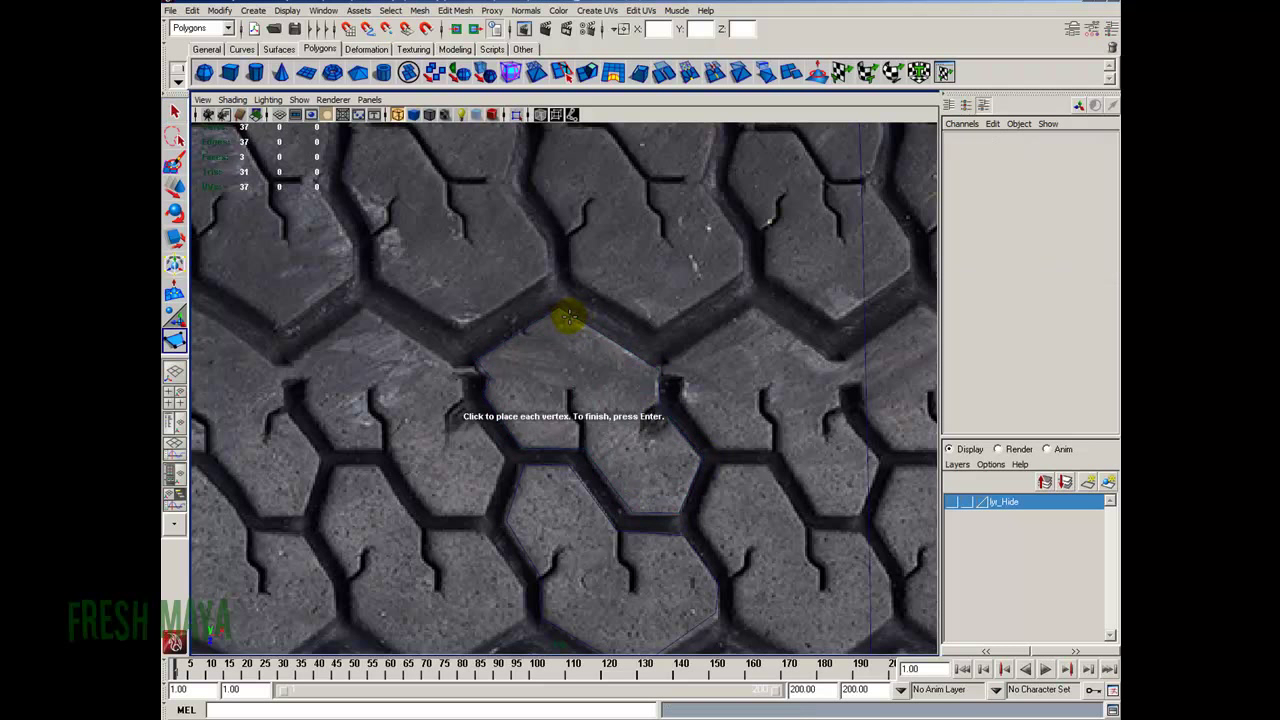
Trace the adjoining tread block in the top row as a fourth polygon, extending its notched upper edge into the frayed border
alt+middle_drag(578, 296, 551, 397)
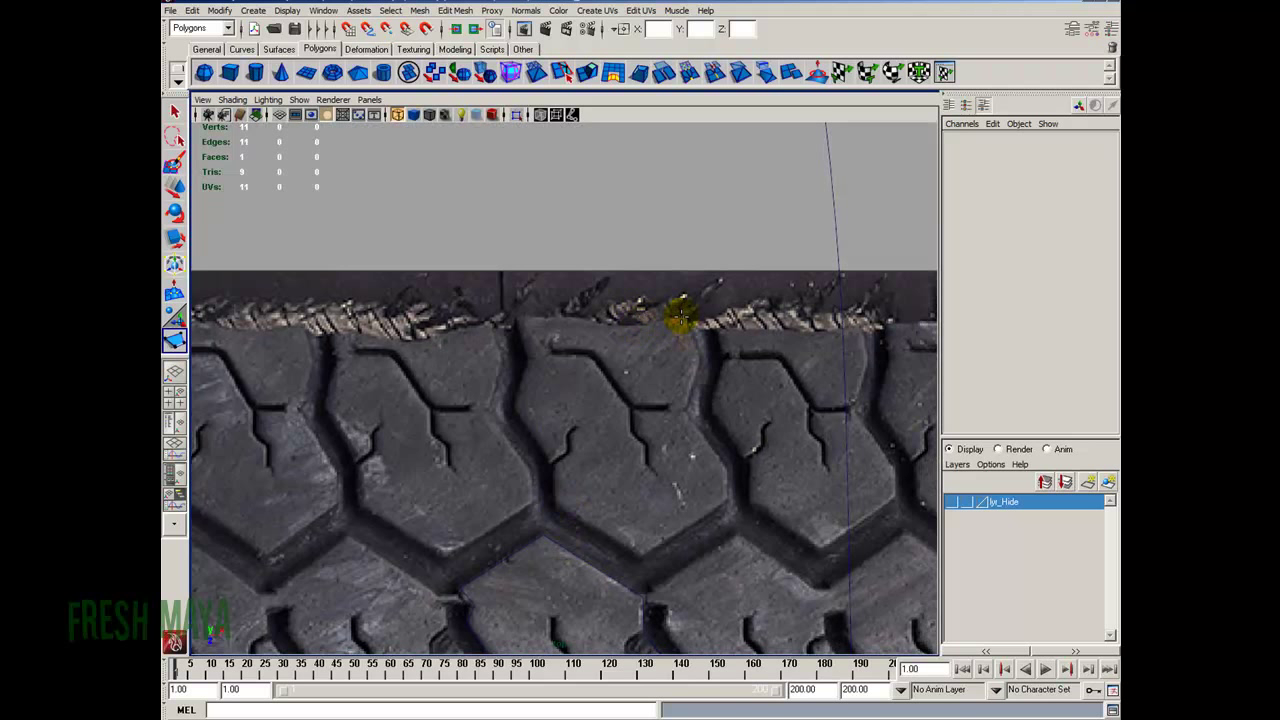
click(679, 318)
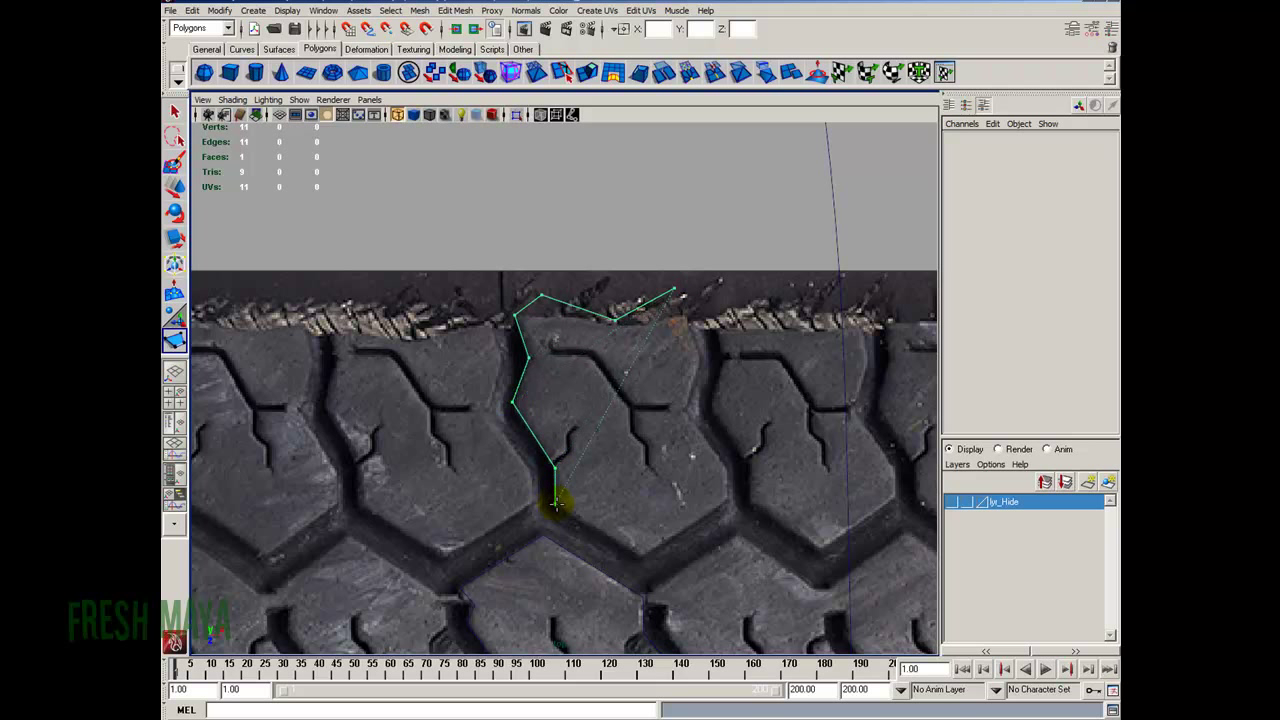
click(640, 548)
click(726, 468)
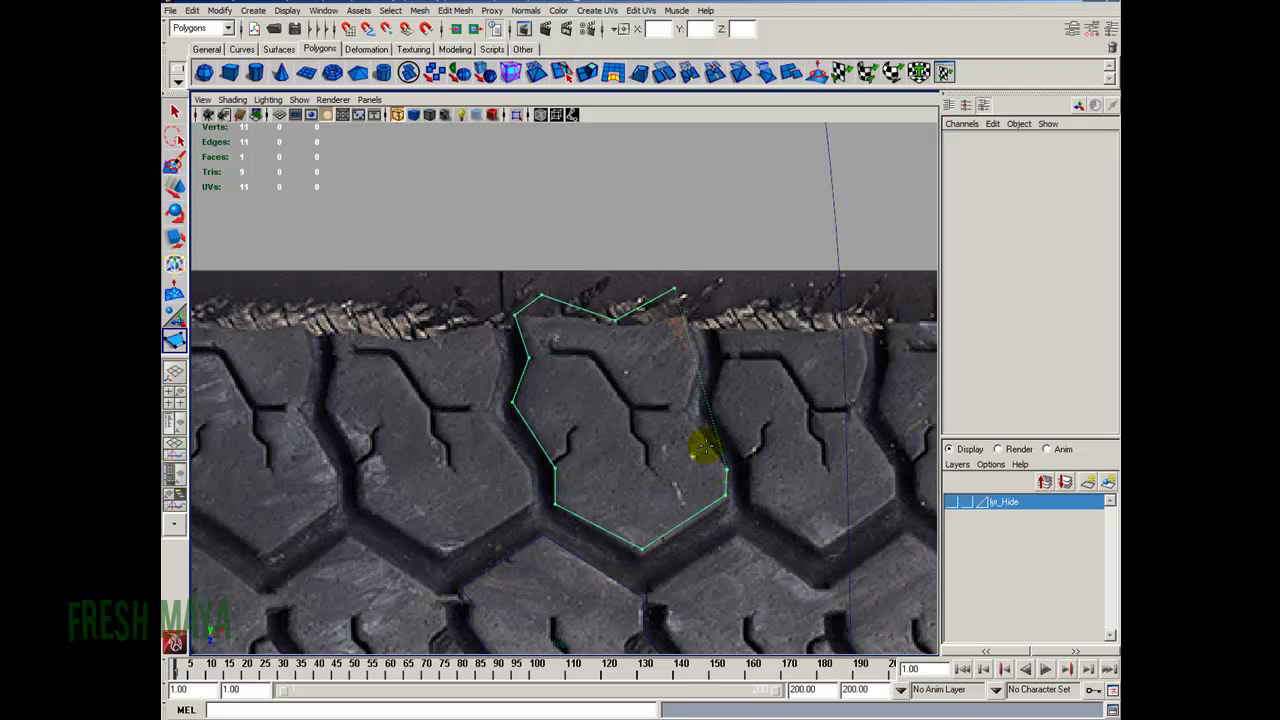
click(684, 406)
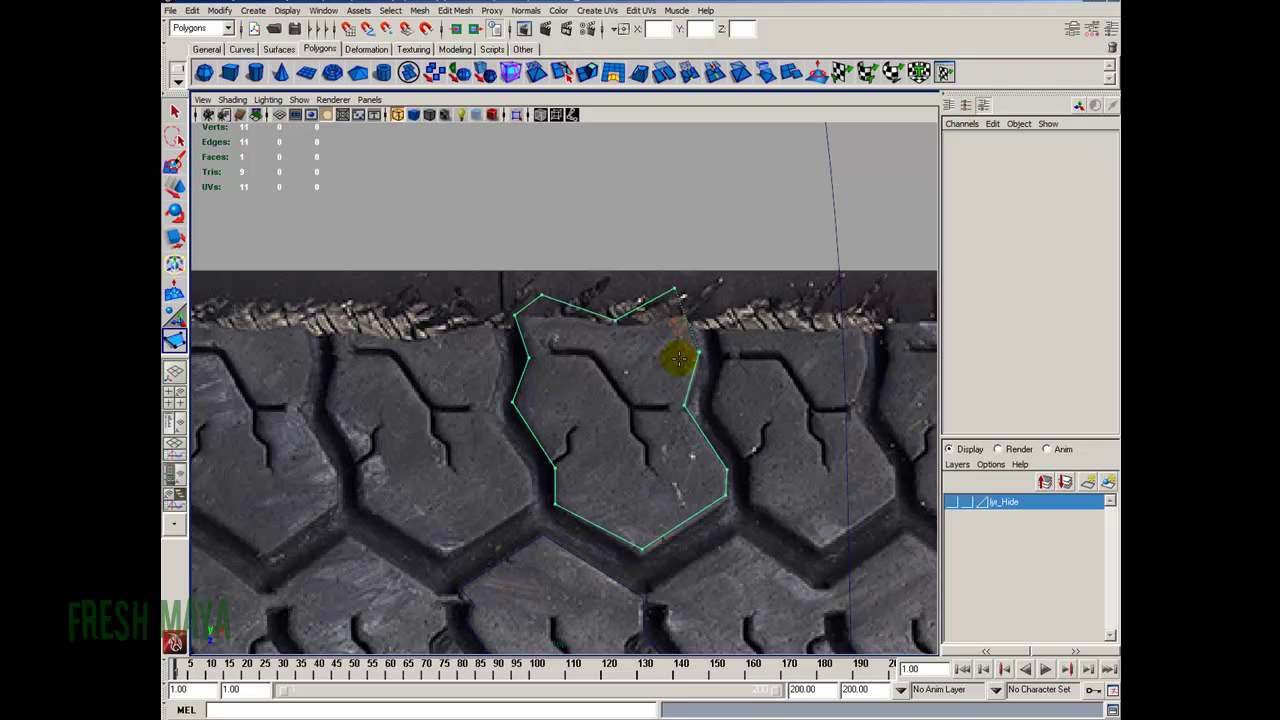
key(Return)
alt+right_drag(663, 348, 536, 425)
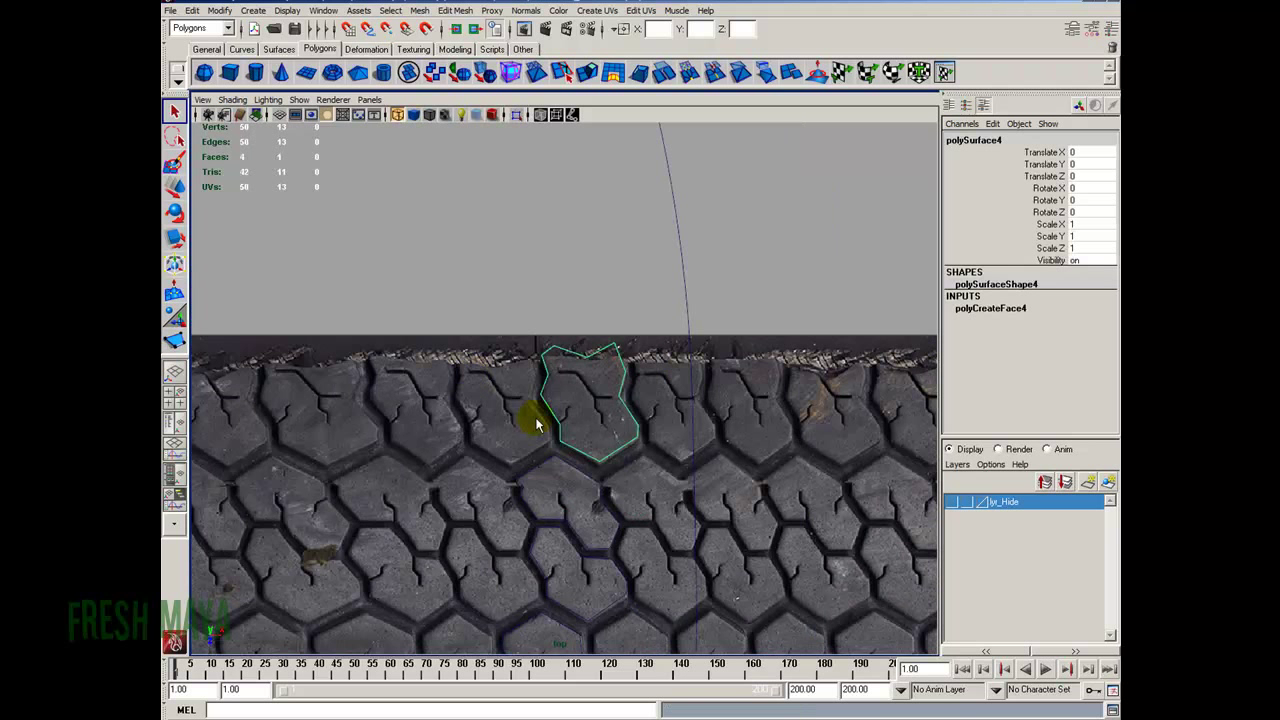
Delete the tire reference image plane from the top view and return to the Channel Box
alt+middle_drag(532, 432, 586, 263)
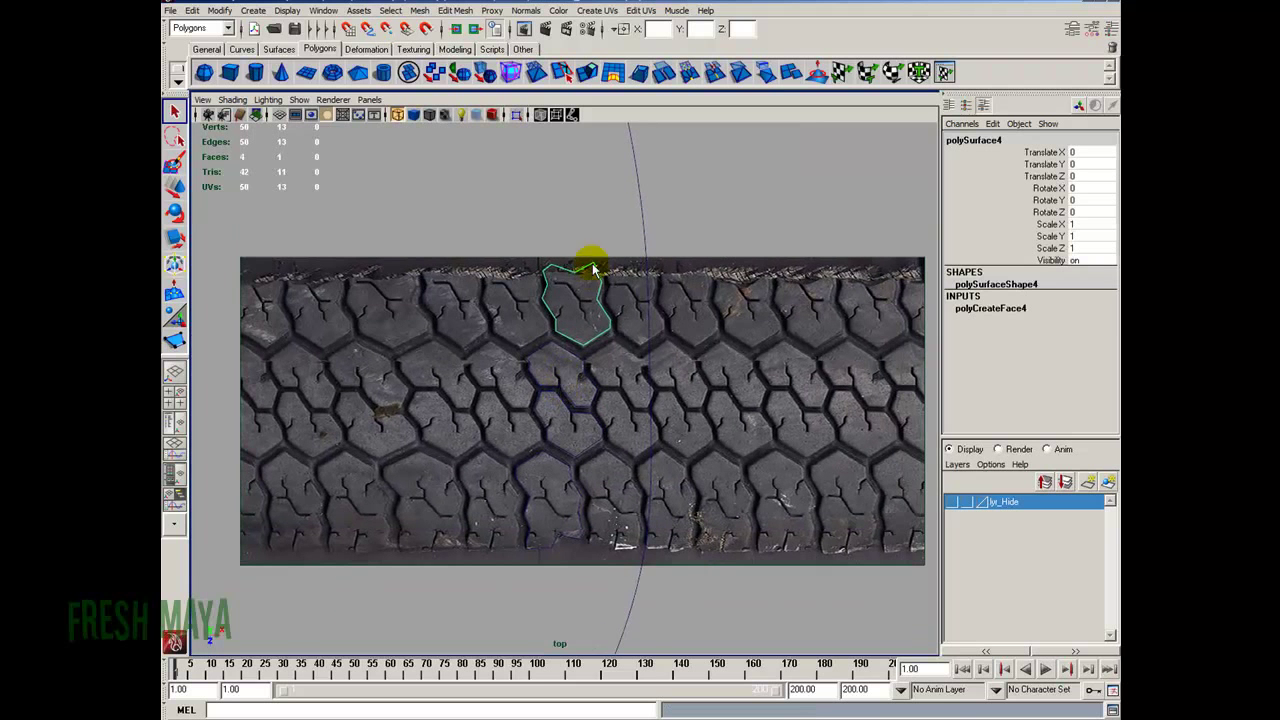
alt+right_drag(415, 380, 620, 363)
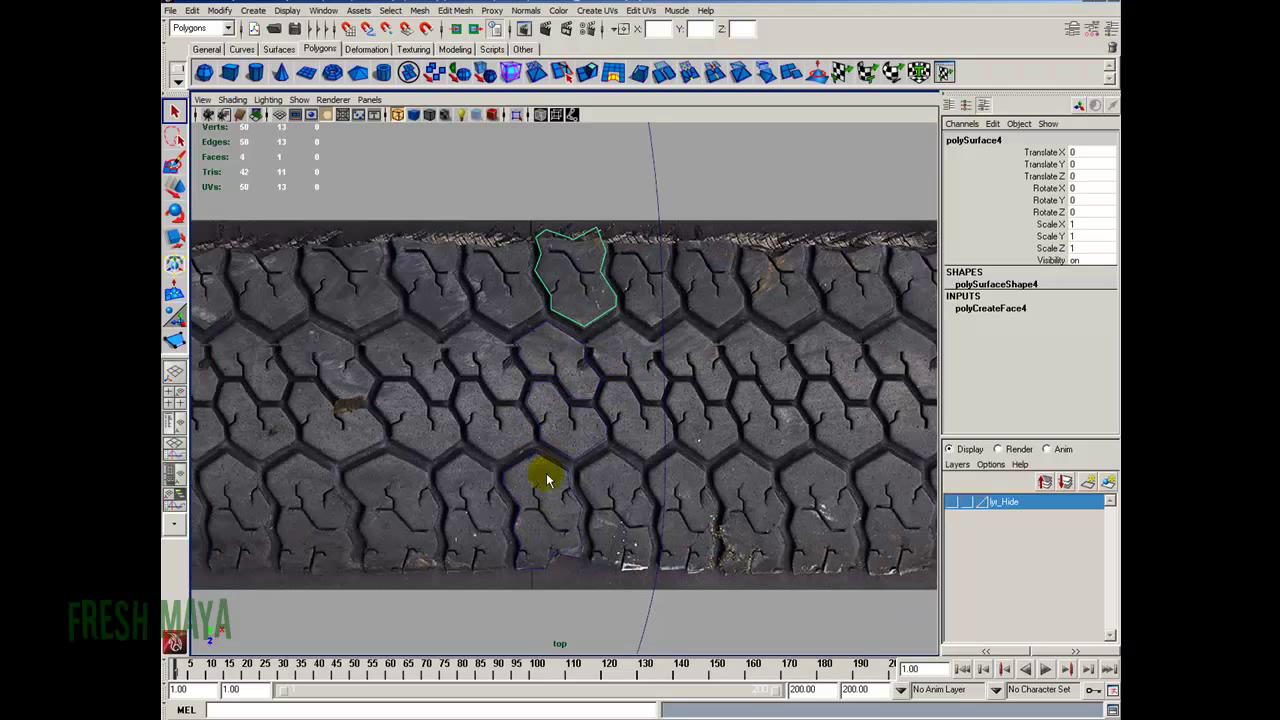
click(297, 157)
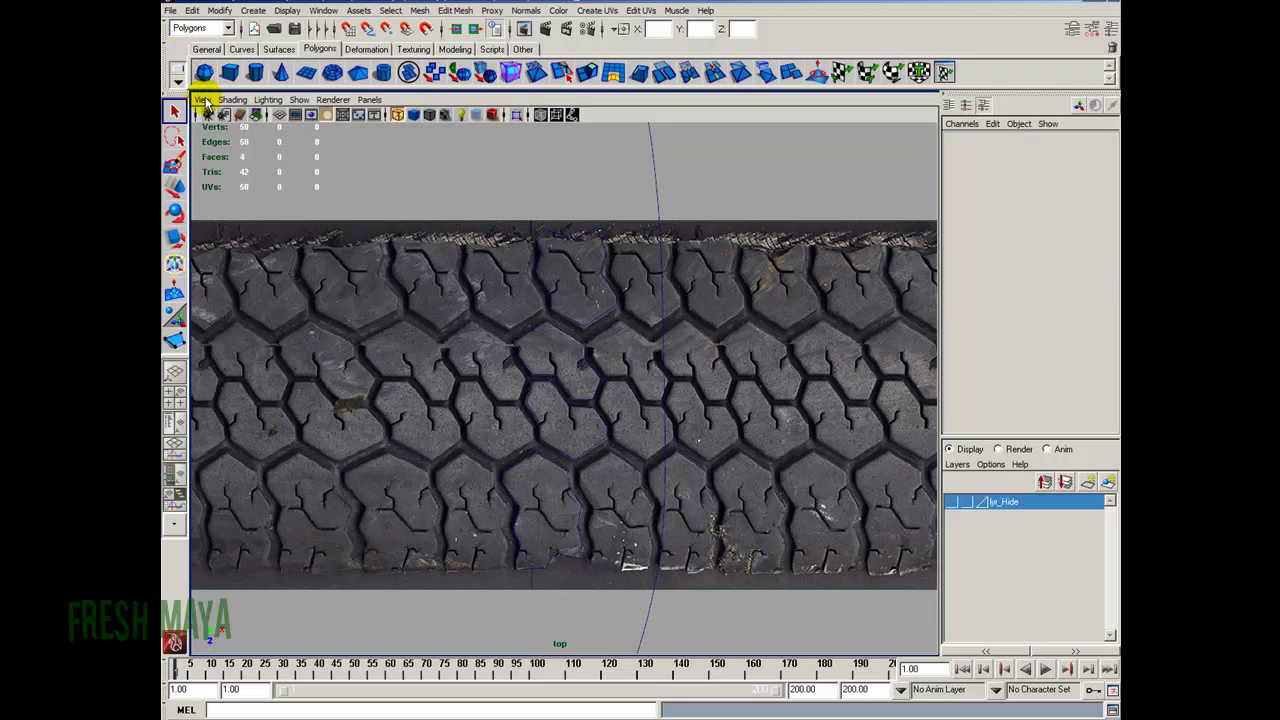
click(203, 99)
mouse_move(263, 310)
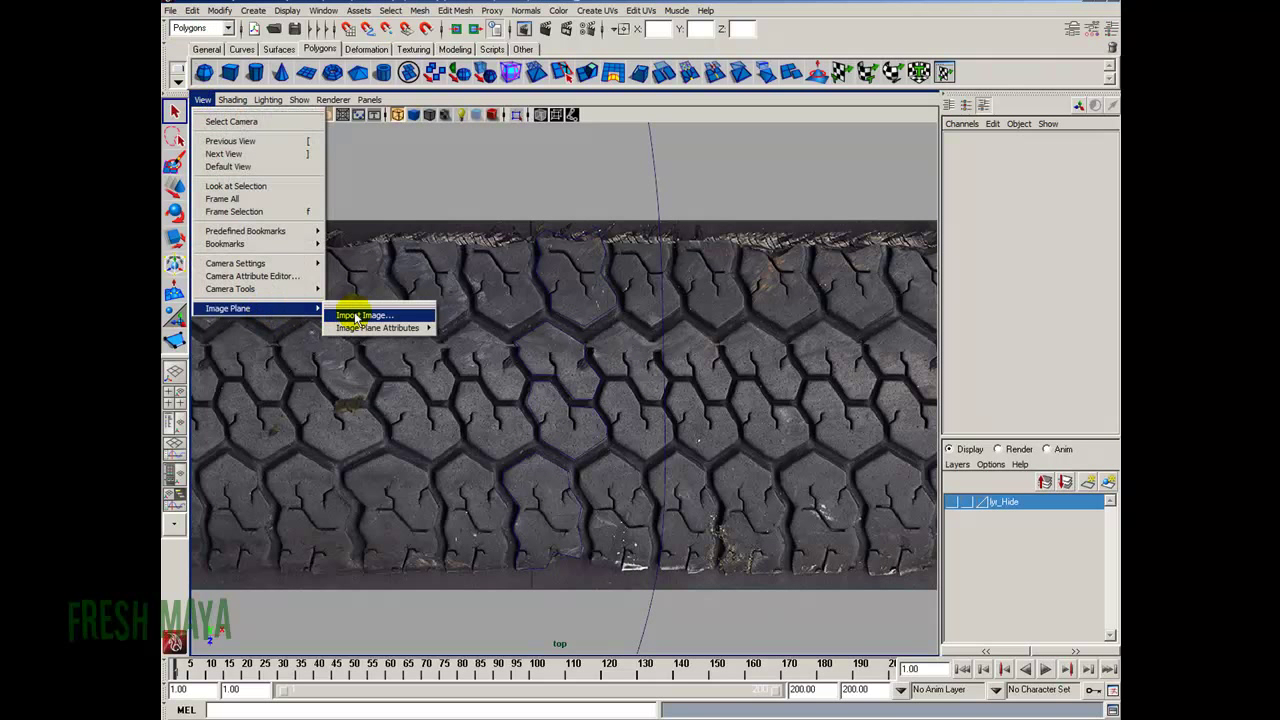
mouse_move(380, 330)
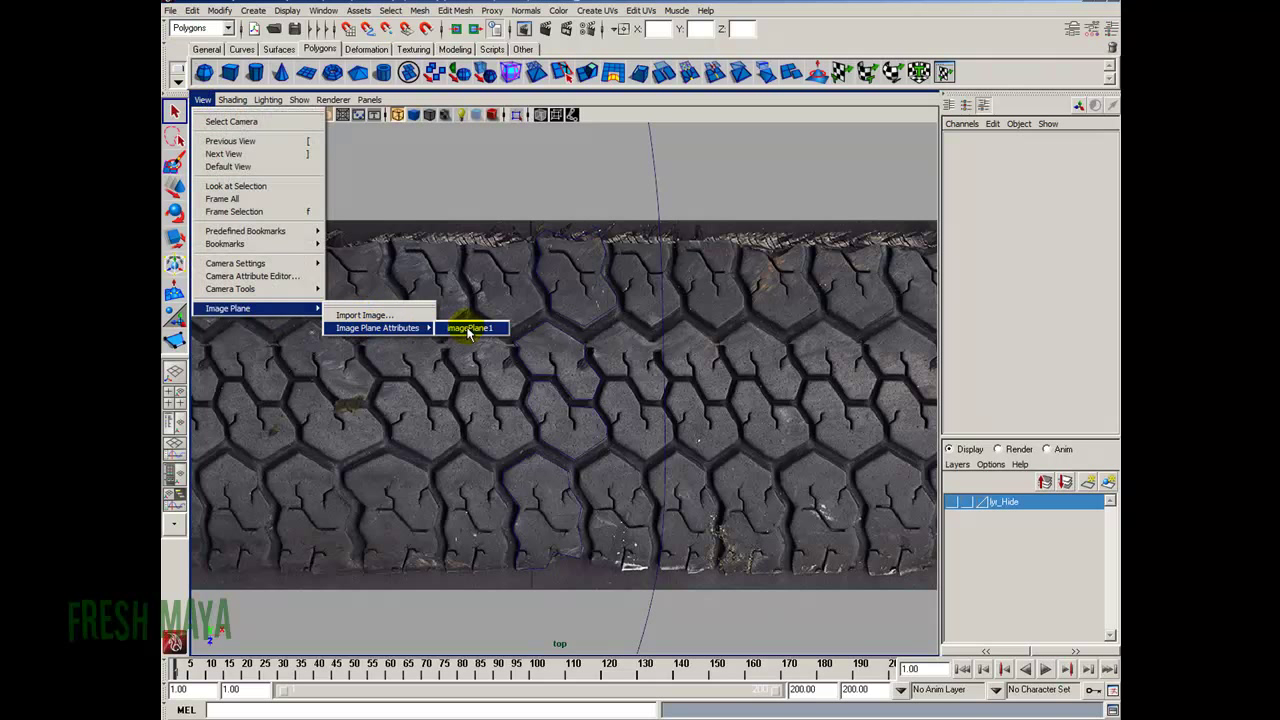
click(468, 328)
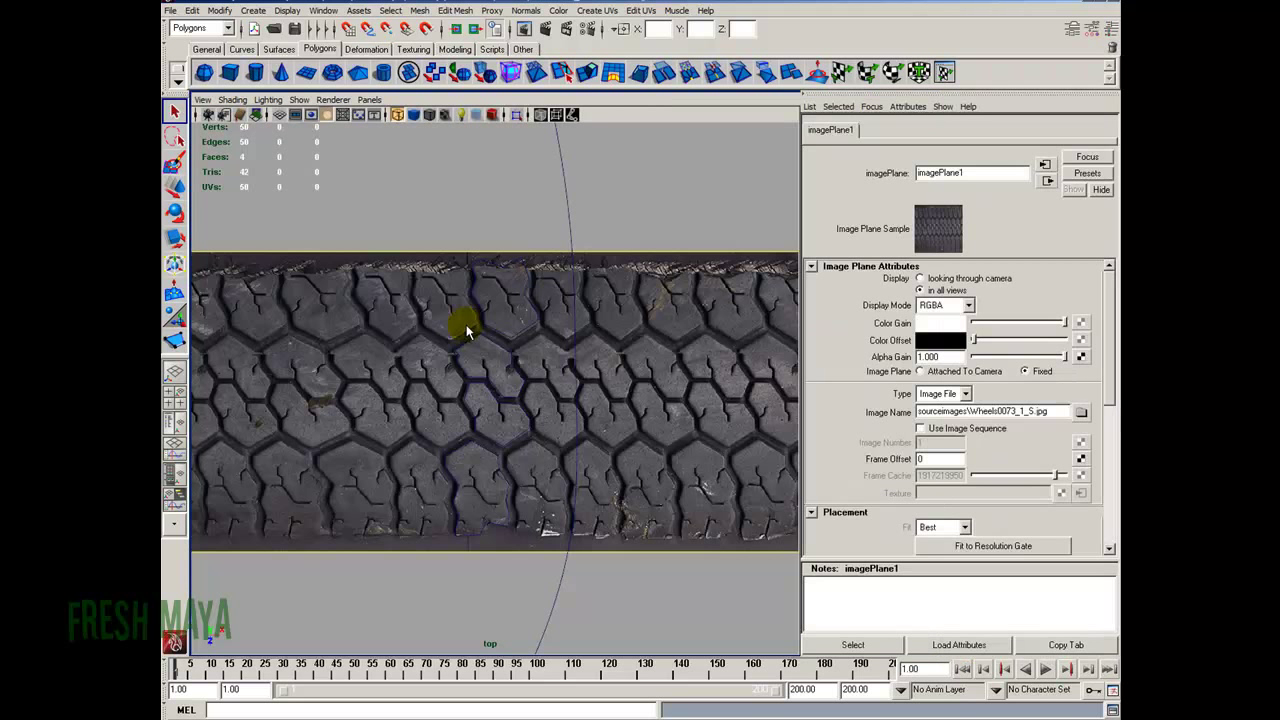
key(Delete)
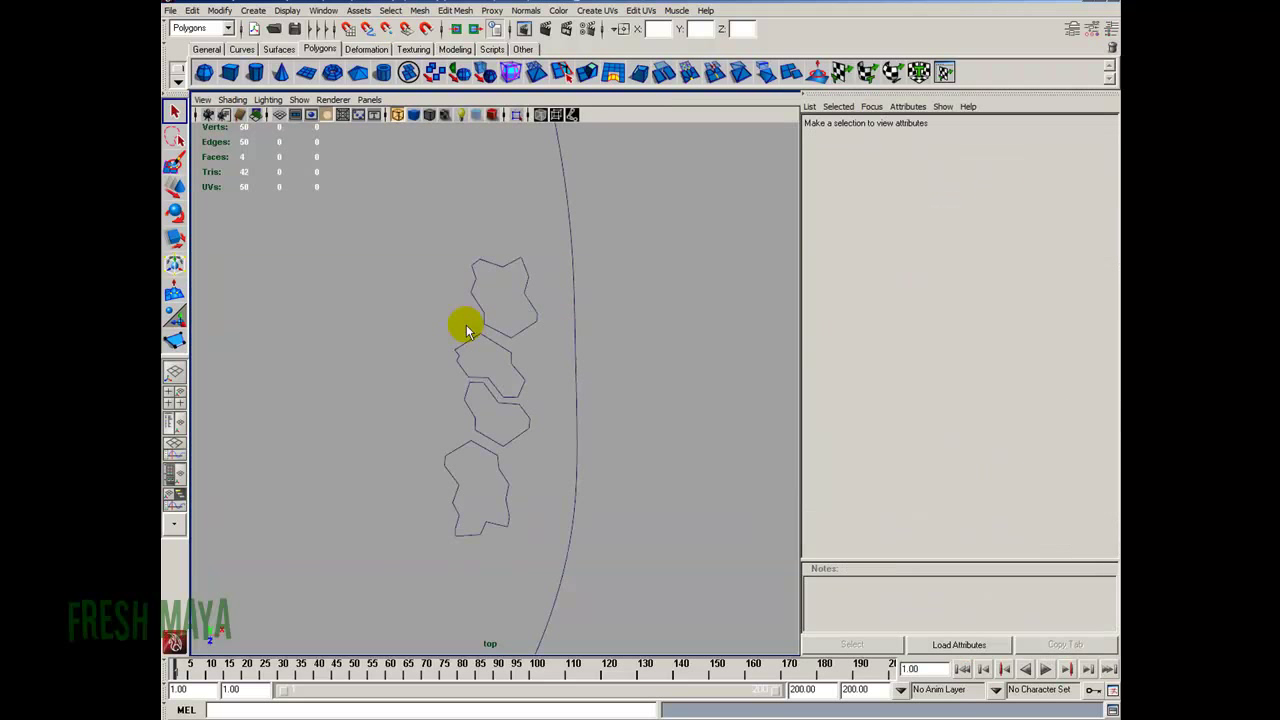
click(1108, 29)
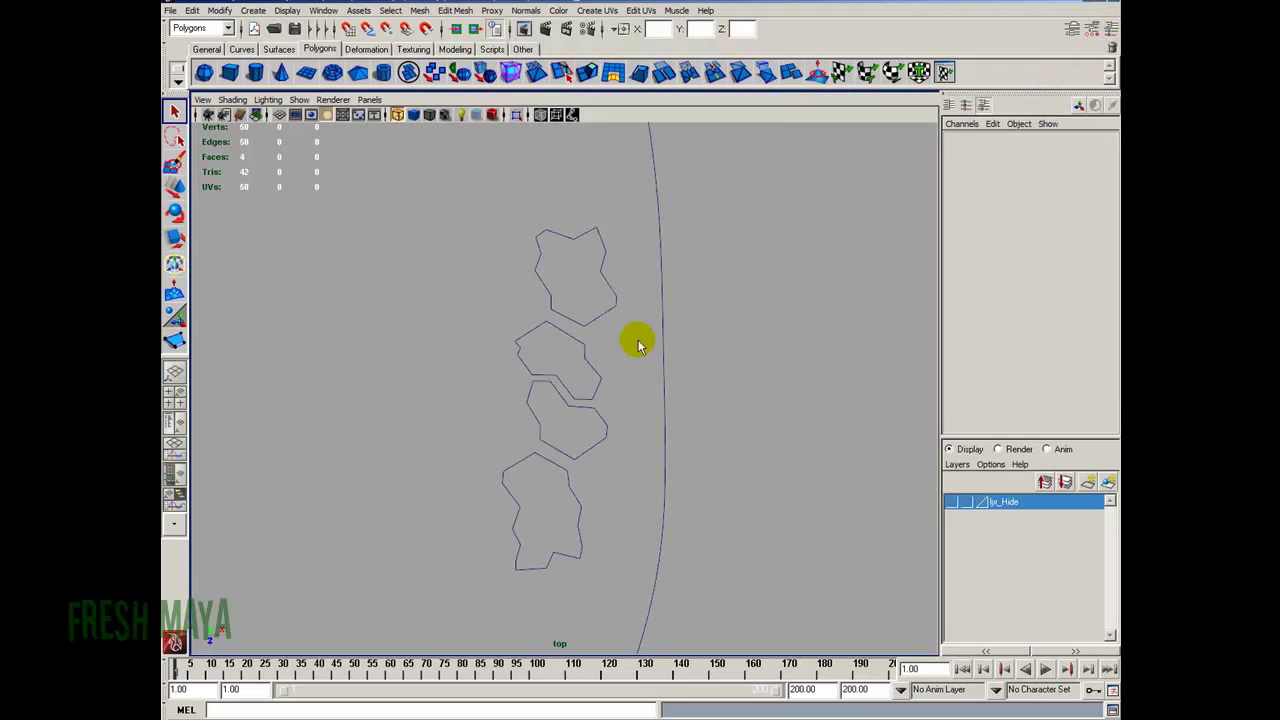
Select all four traced tread polygons and group them
alt+right_drag(638, 345, 434, 351)
alt+middle_drag(434, 351, 510, 298)
drag(566, 160, 636, 402)
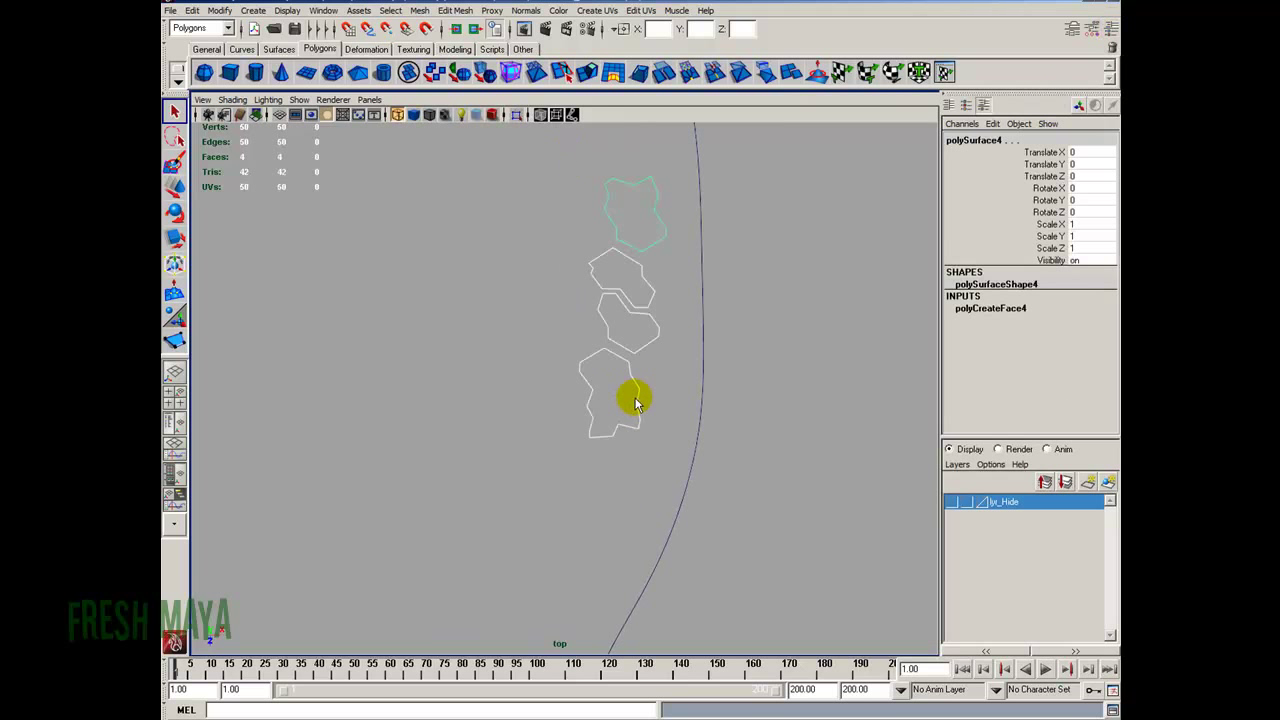
alt+middle_drag(644, 288, 586, 420)
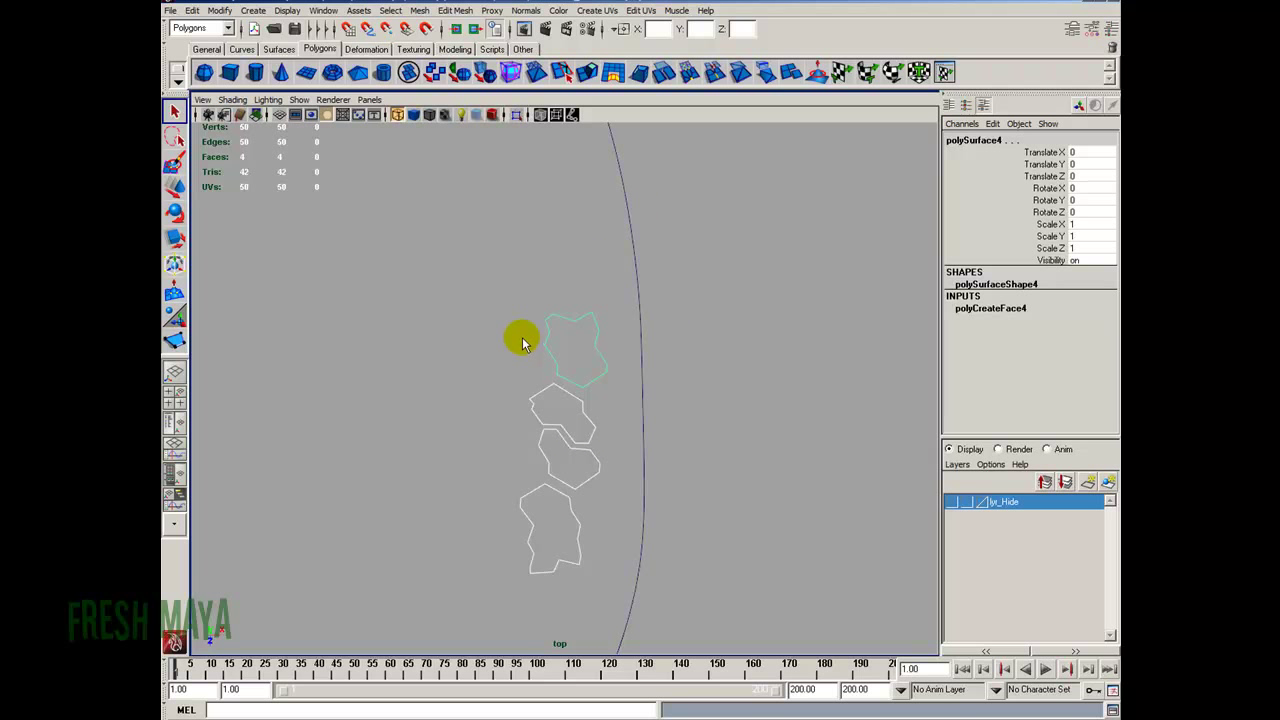
key(ctrl+g)
click(191, 11)
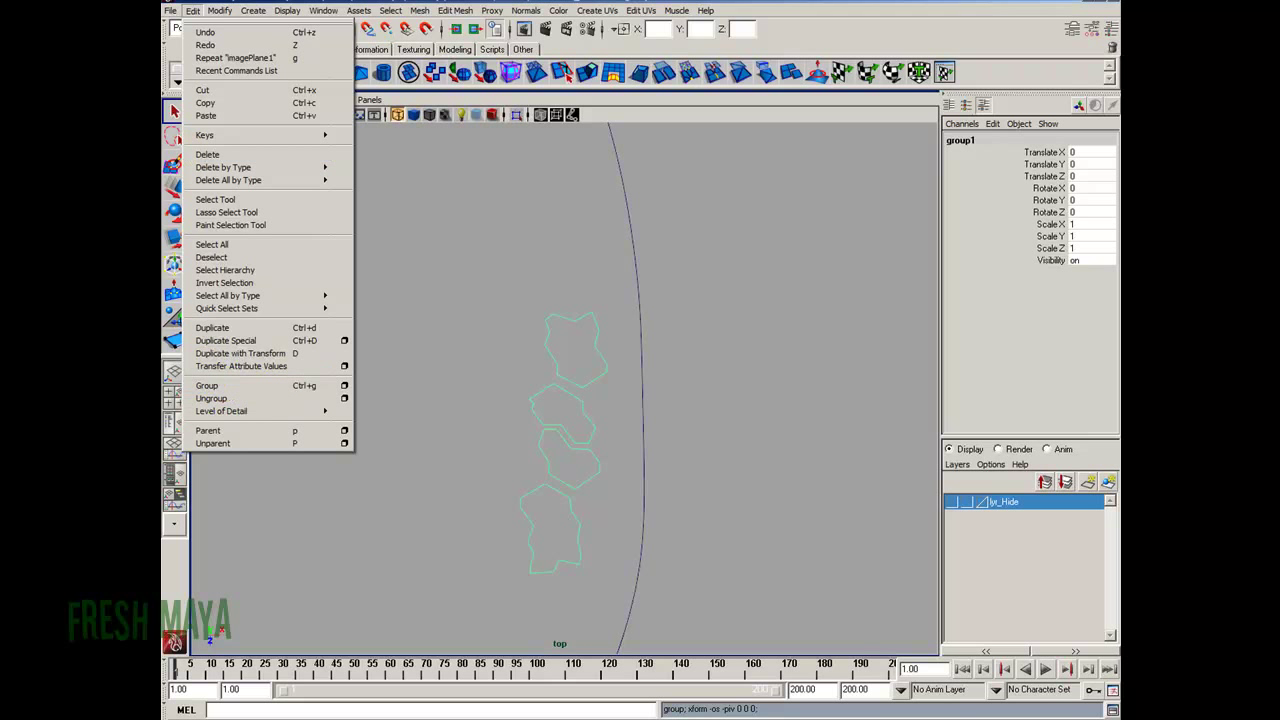
click(193, 12)
Center the pivot of the tread polygon group
alt+middle_drag(577, 491, 508, 391)
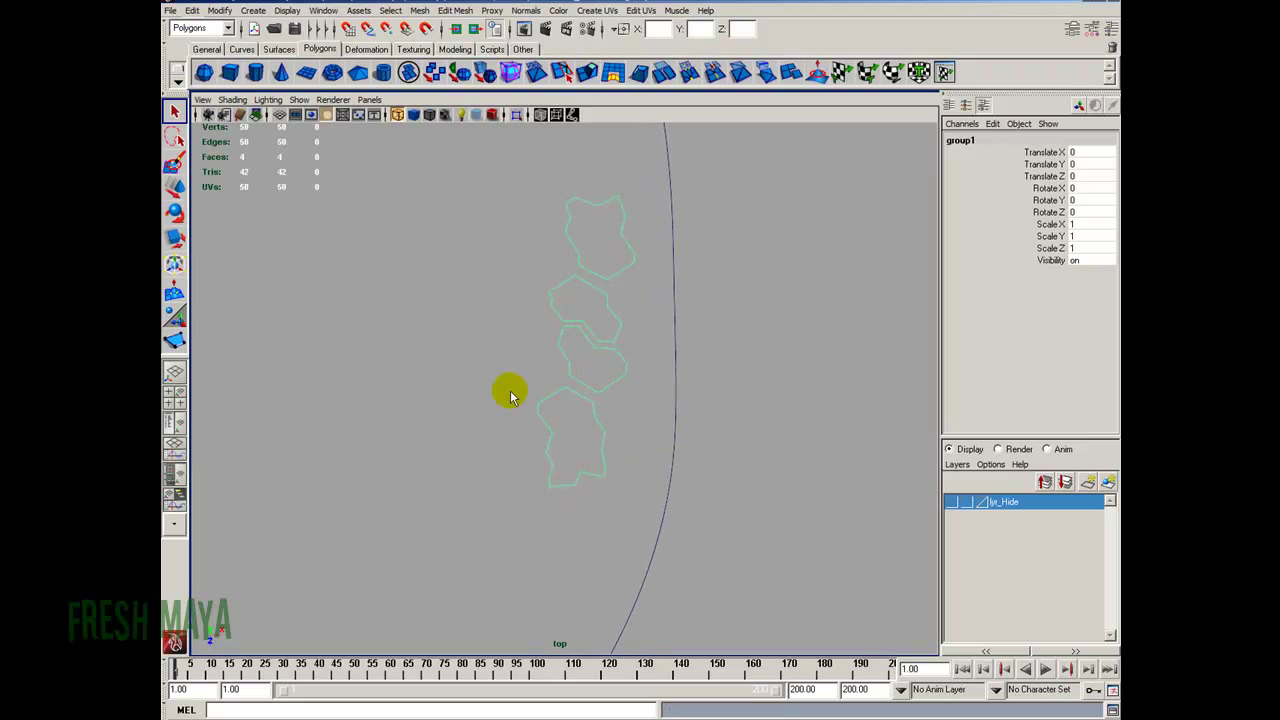
key(w)
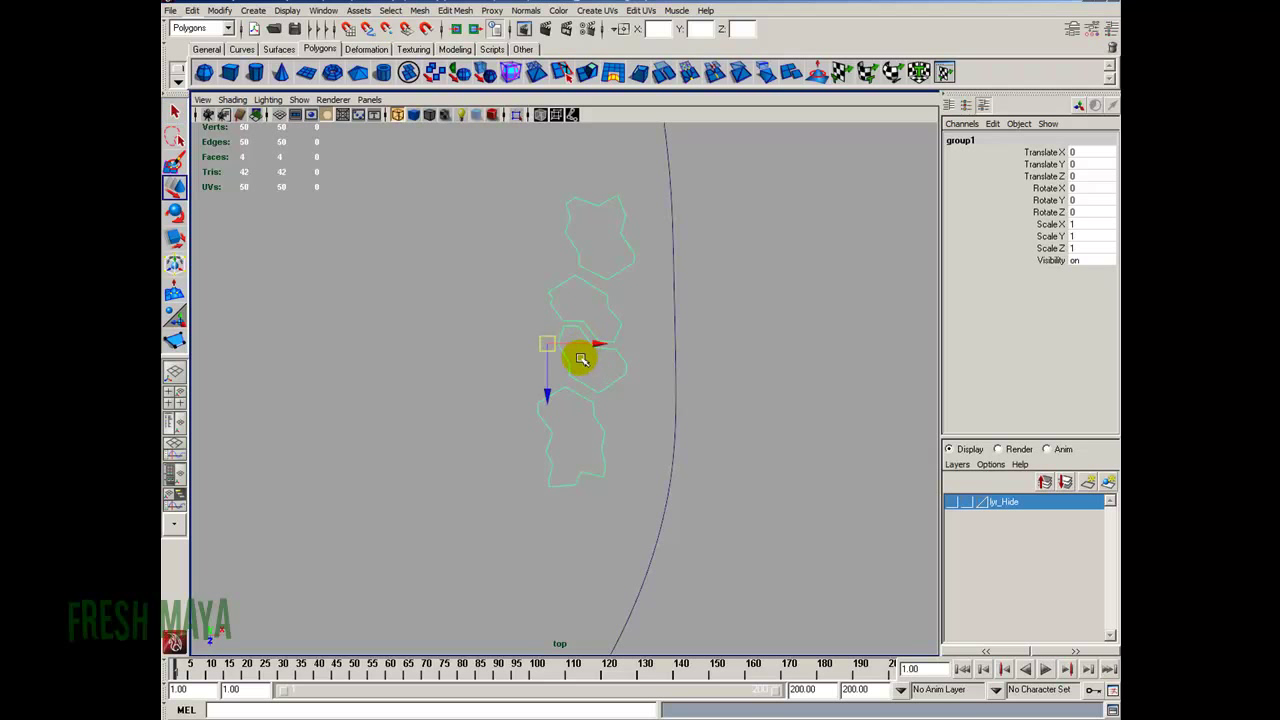
alt+middle_drag(580, 354, 510, 398)
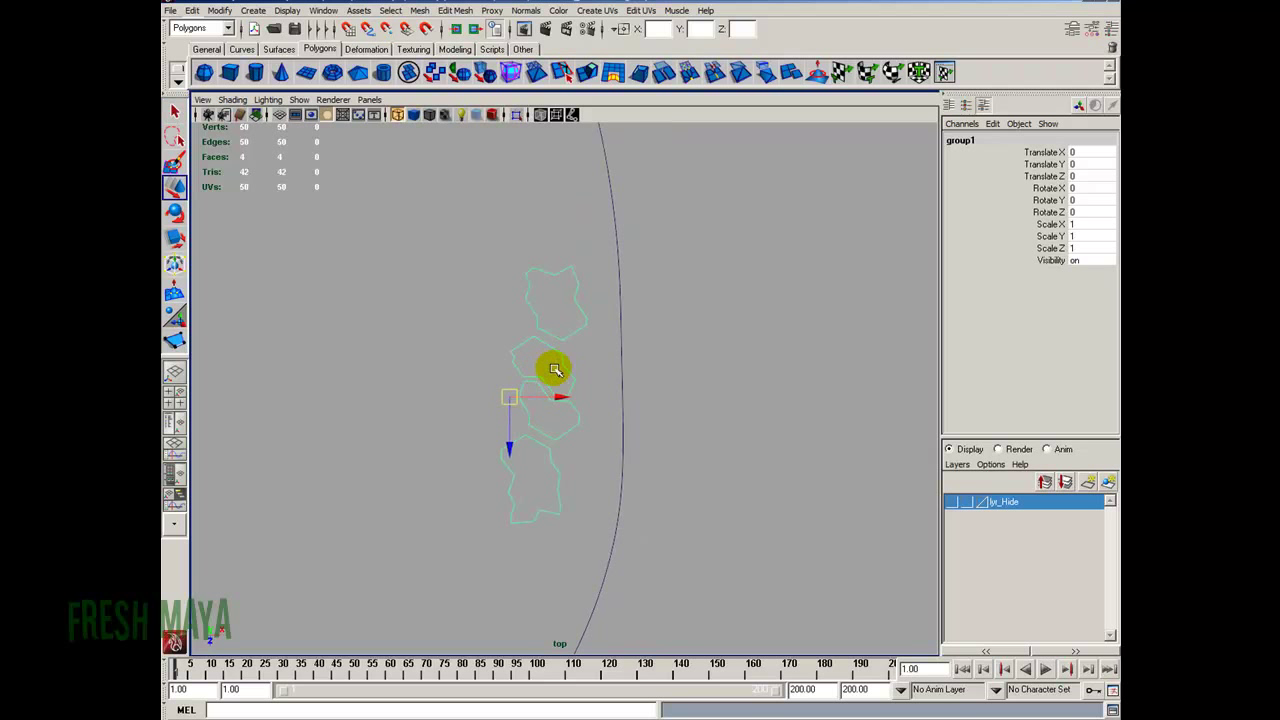
click(218, 11)
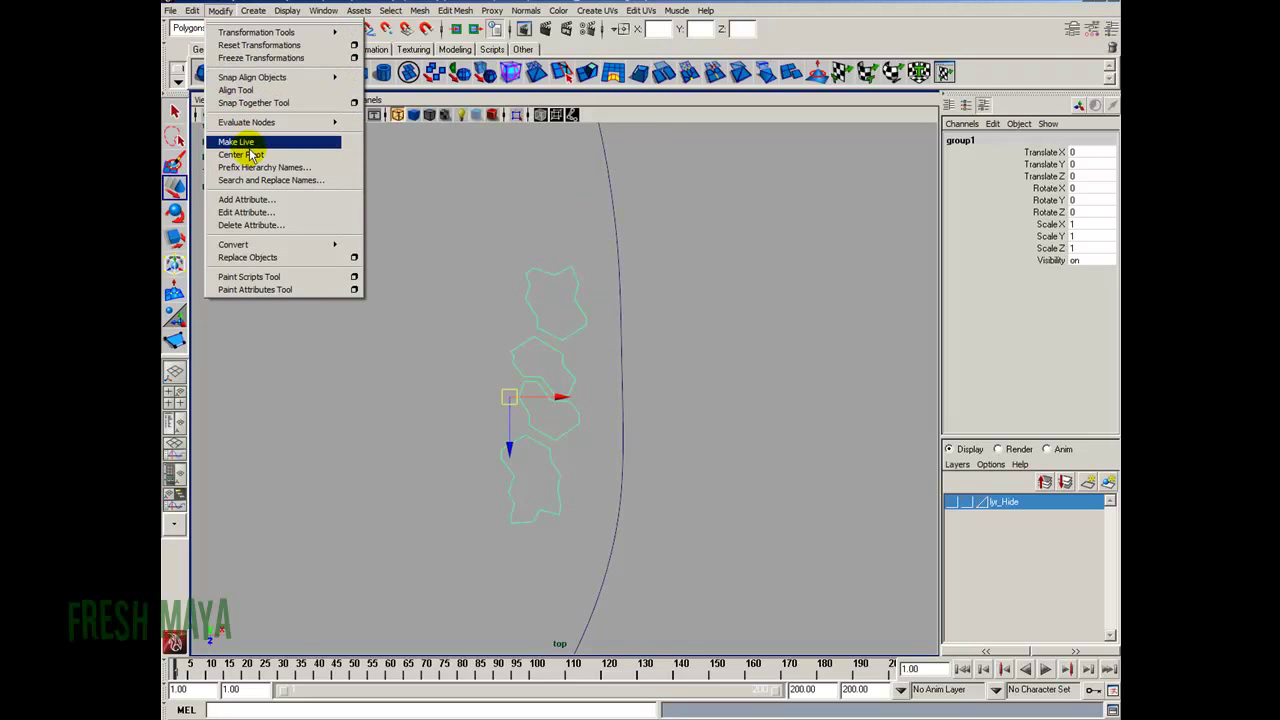
click(283, 158)
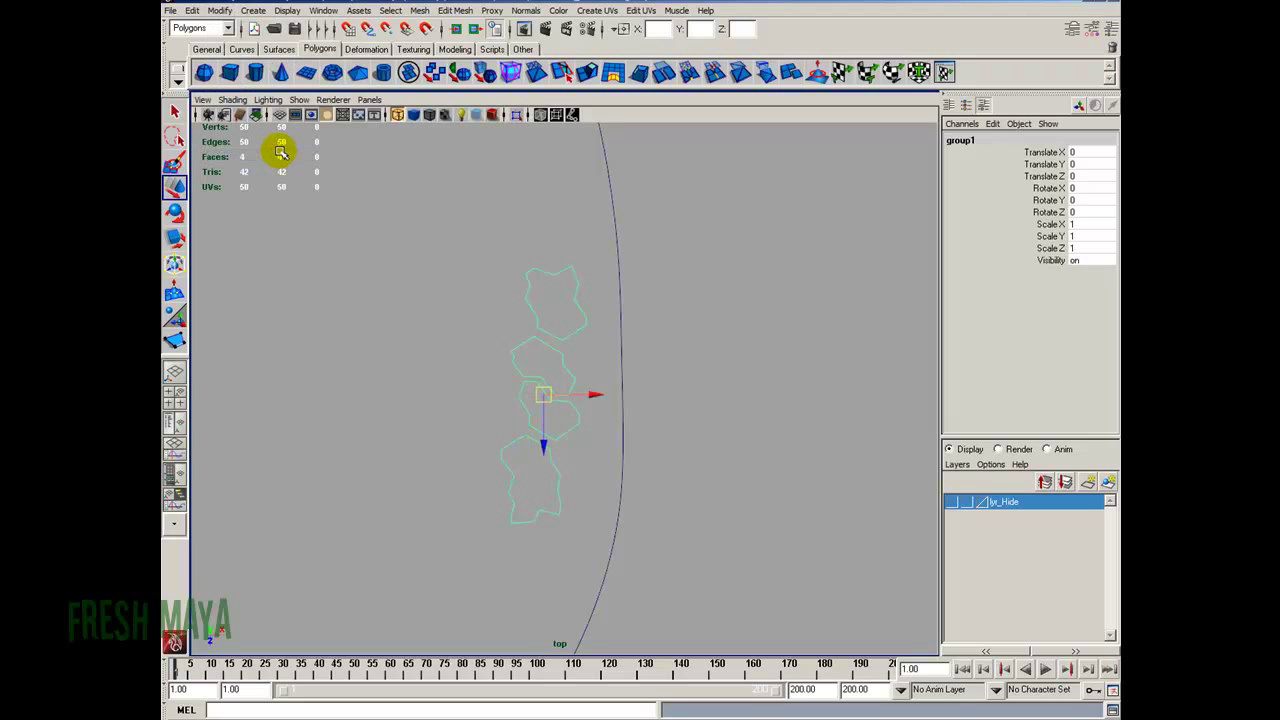
Move the tread group over the tire in the top view and rotate it about 99° around Y so it spans the width
alt+right_drag(503, 343, 566, 307)
drag(586, 232, 595, 400)
key(e)
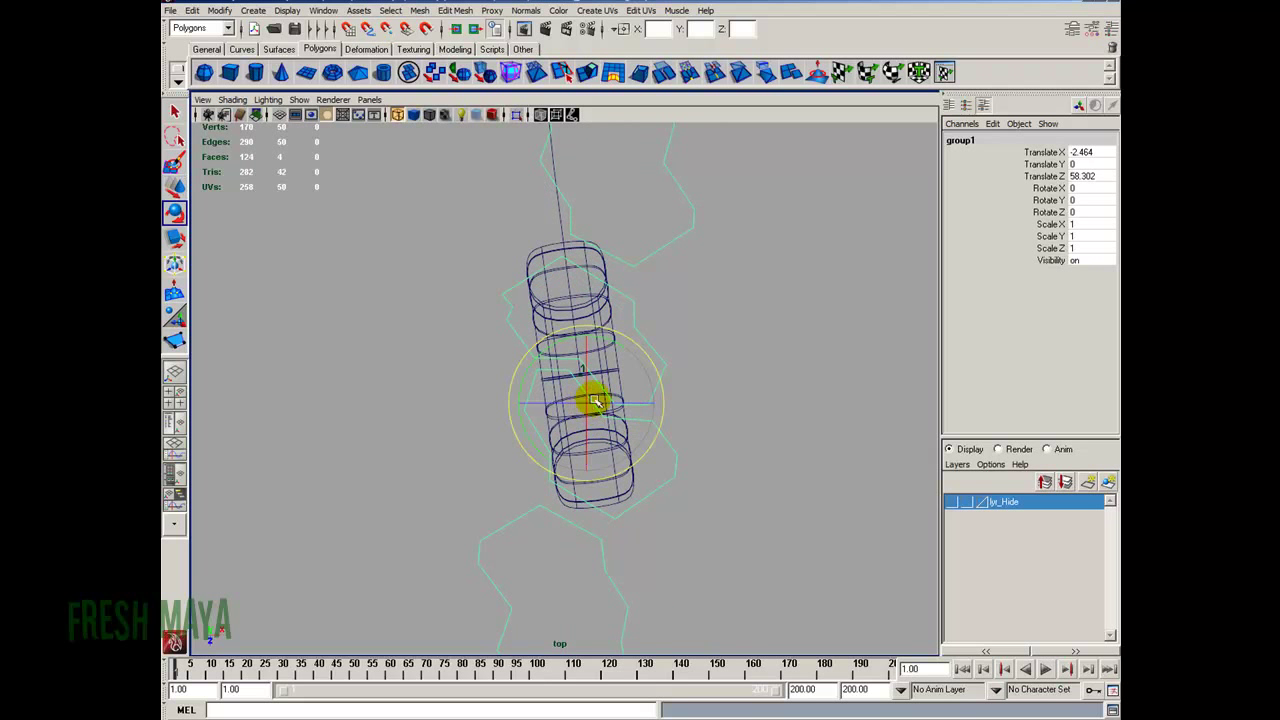
drag(612, 348, 500, 374)
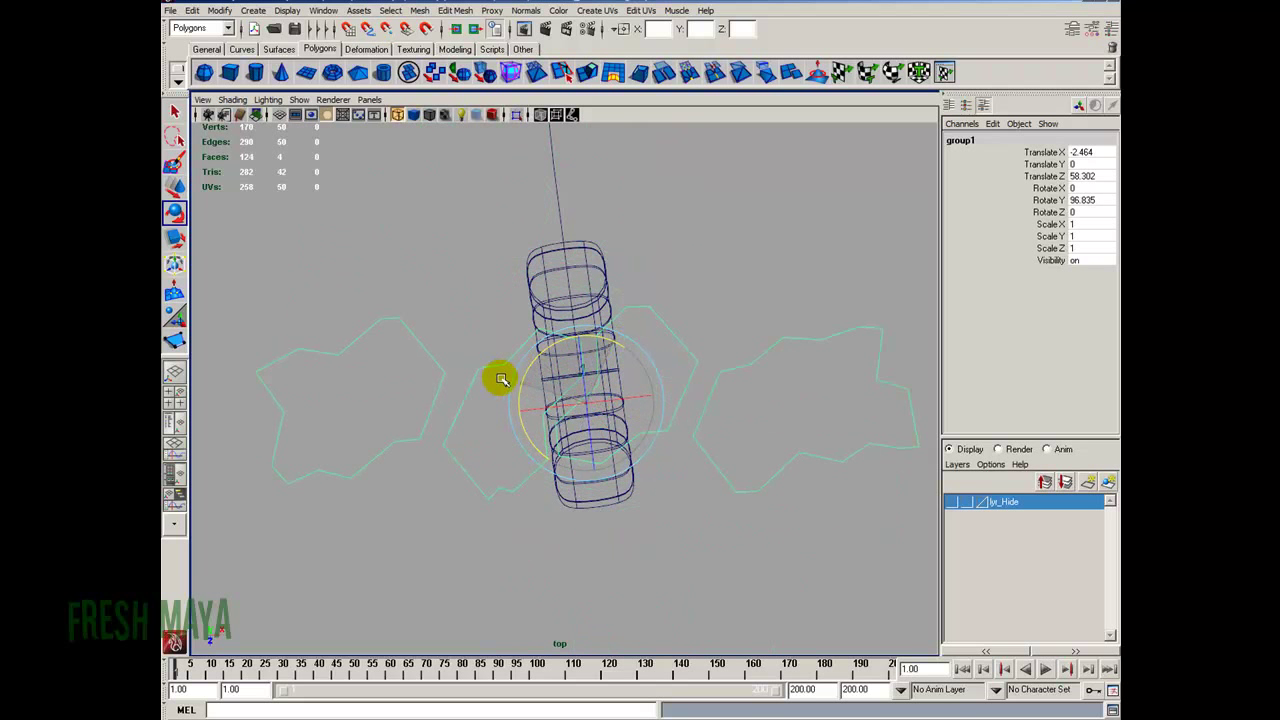
Scale the tread group uniformly to about 0.114 and shift it to about X -2.633, Z 57.634 to fit the tire's width
key(r)
drag(580, 400, 280, 463)
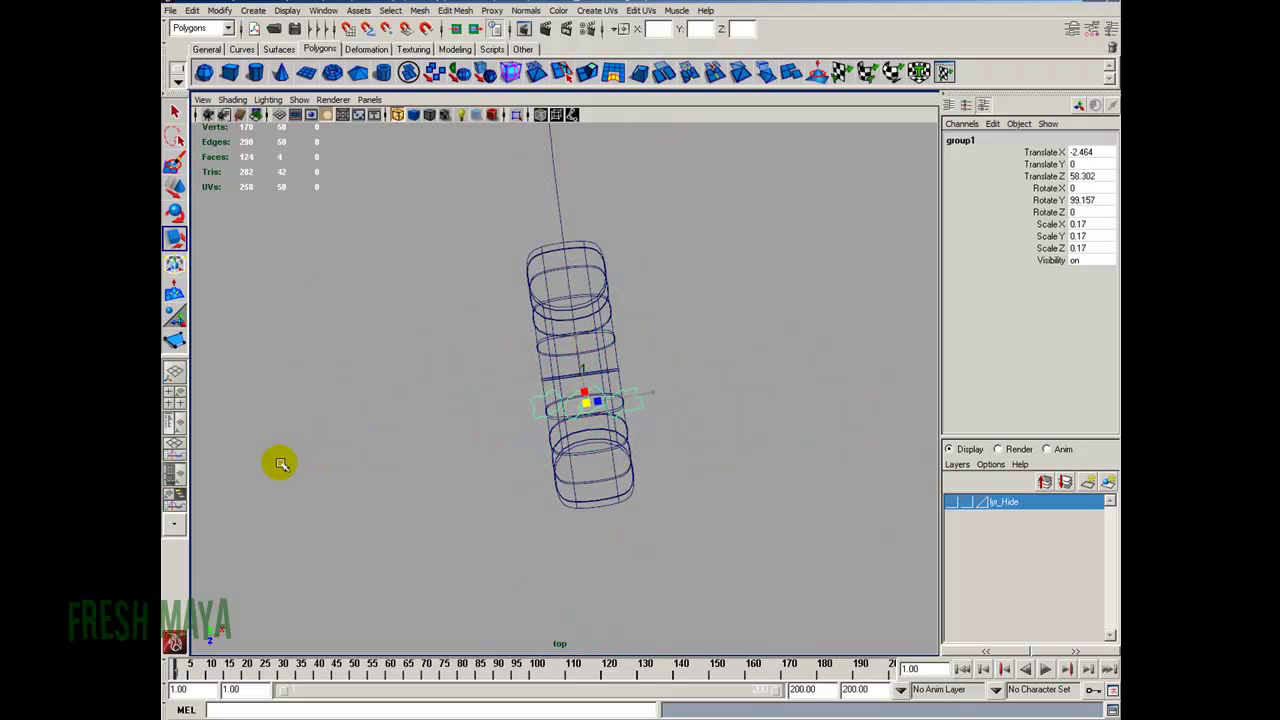
key(r)
drag(586, 406, 578, 385)
key(w)
alt+right_drag(449, 391, 585, 355)
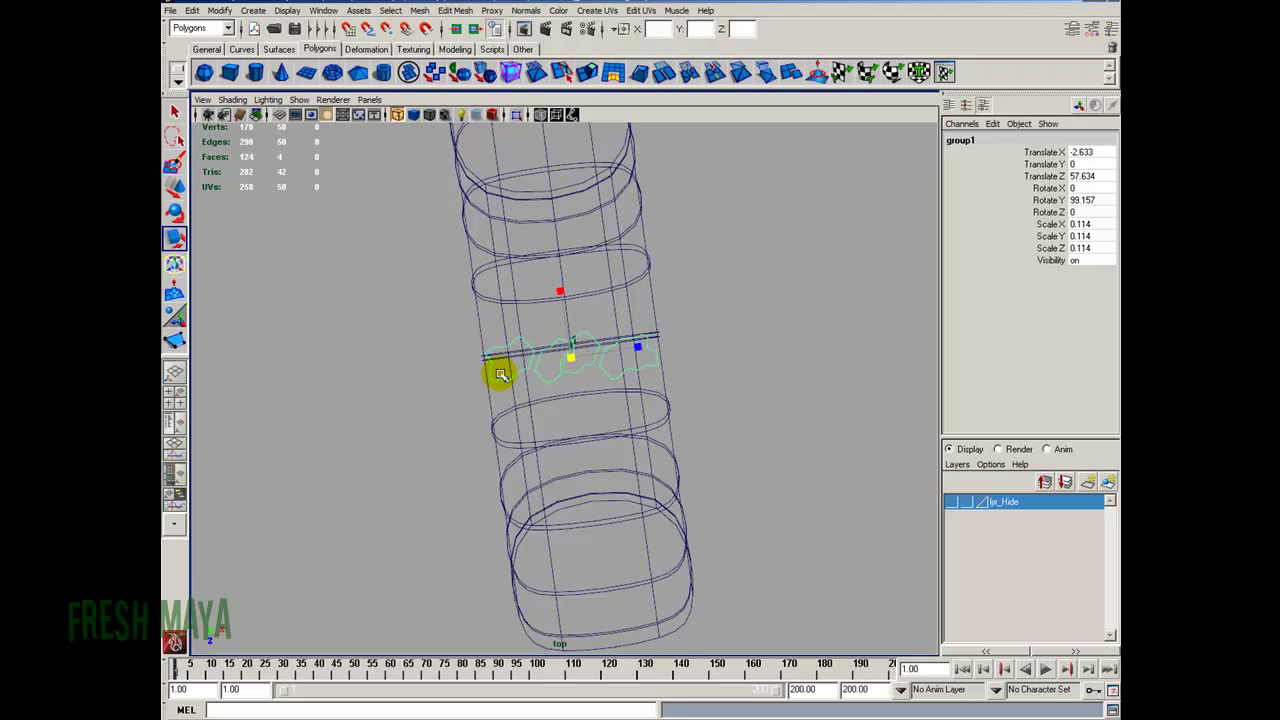
Fine-tune the tread group's fit across the tire to about X -2.623, Z 57.608 with a uniform scale of about 0.115
alt+right_drag(494, 366, 603, 416)
key(w)
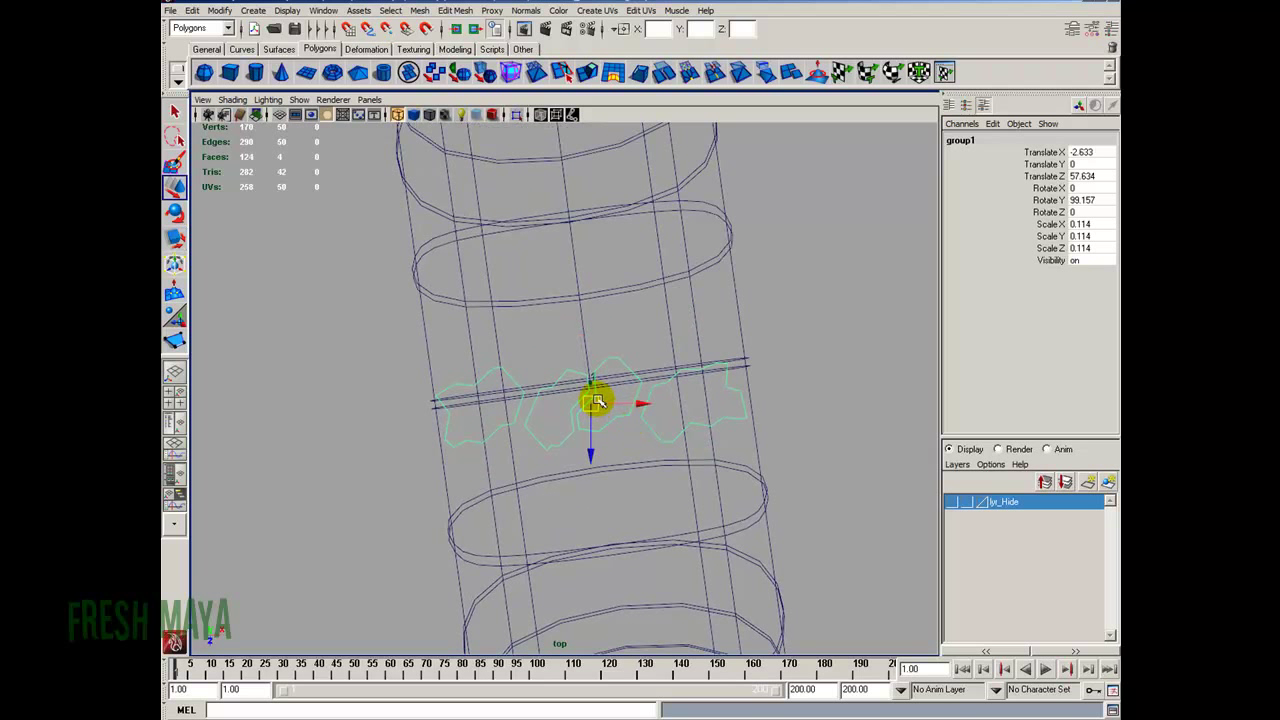
drag(593, 405, 597, 401)
key(r)
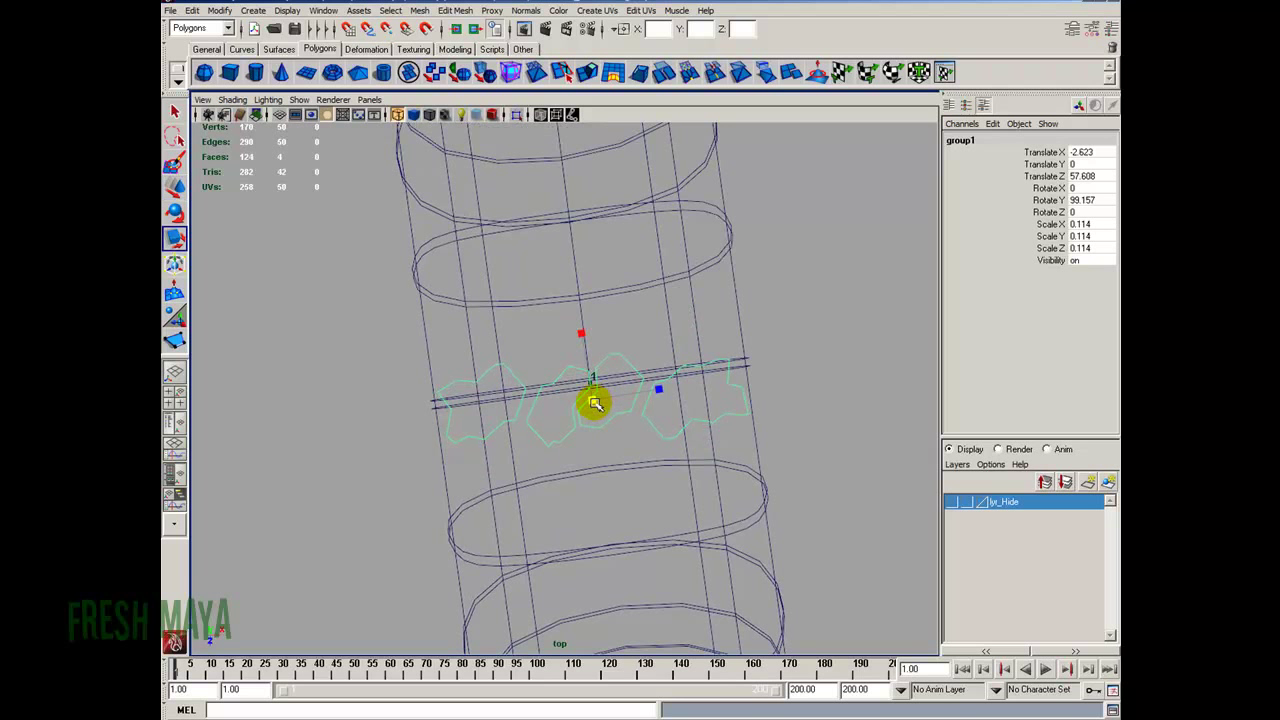
key(w)
alt+right_drag(663, 406, 567, 412)
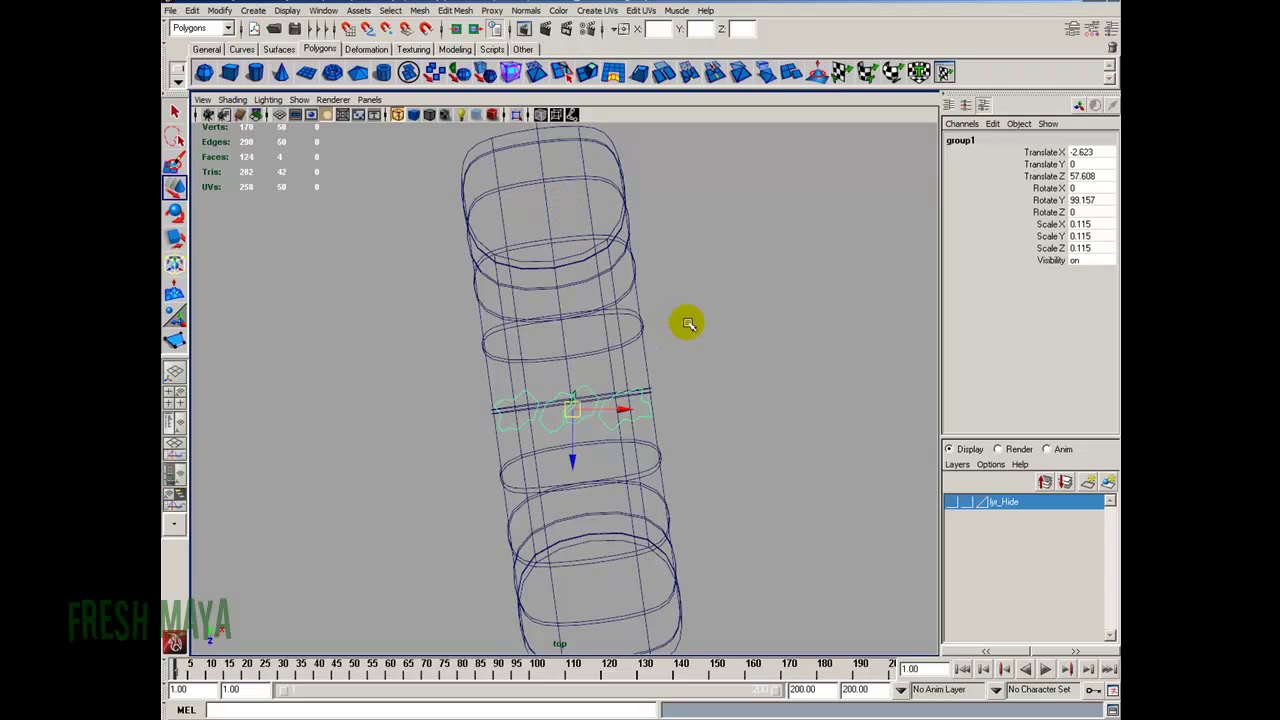
Raise the tread group above the tire in the perspective view to a Translate Y of about 10.225
alt+right_drag(686, 323, 528, 448)
key(space)
key(space)
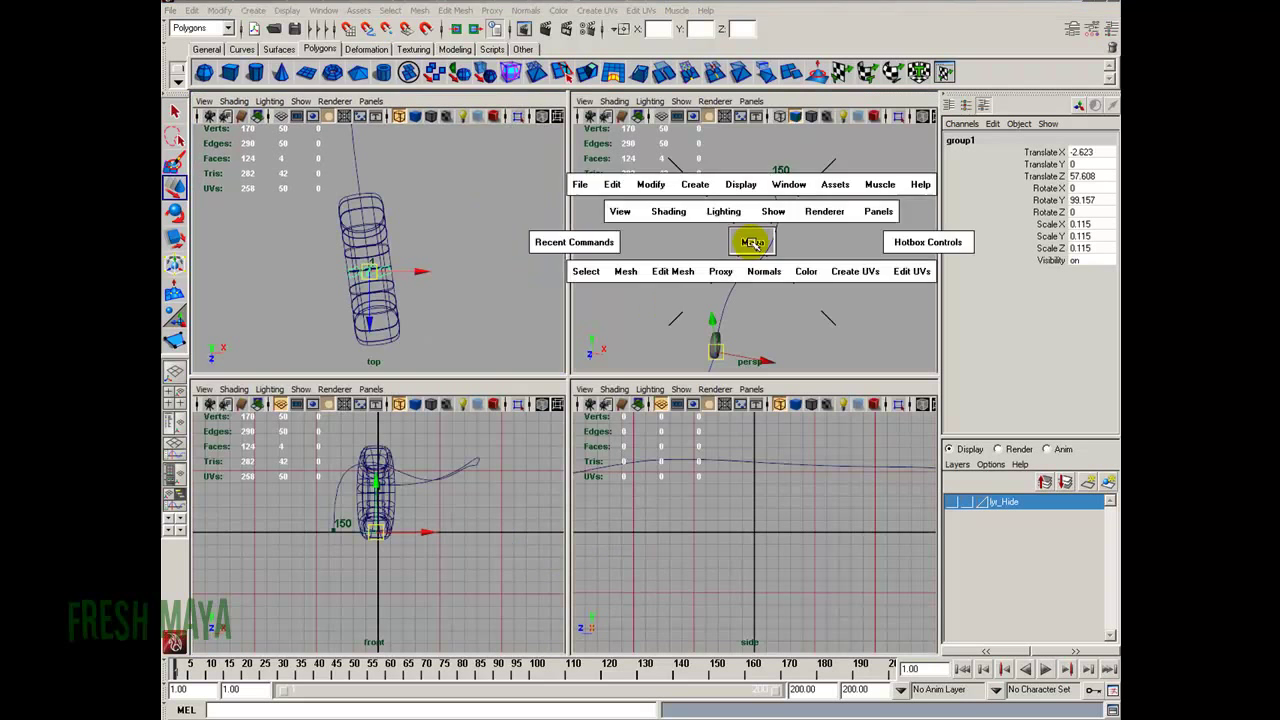
alt+drag(665, 407, 511, 420)
alt+right_drag(511, 420, 449, 503)
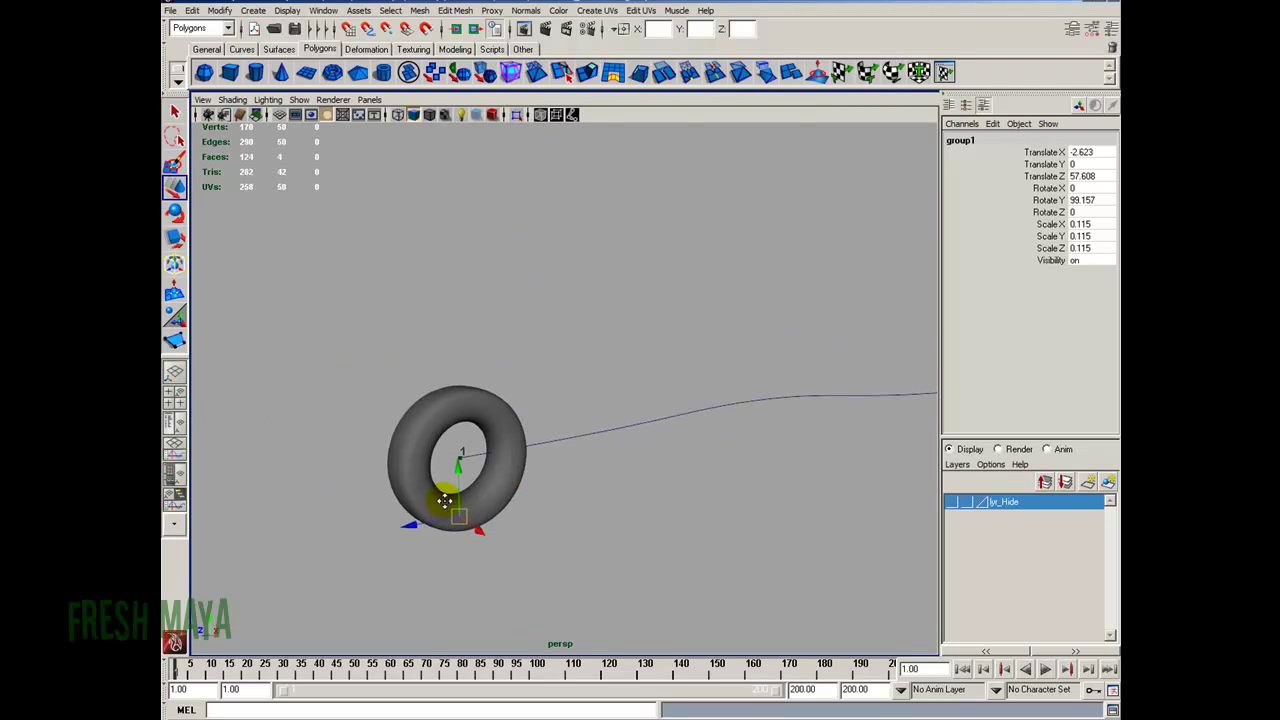
drag(463, 454, 457, 286)
Rotate the raised tread group around its vertical axis to a Rotate Y of about 145.8°, and clear the selection
alt+drag(537, 300, 457, 357)
key(e)
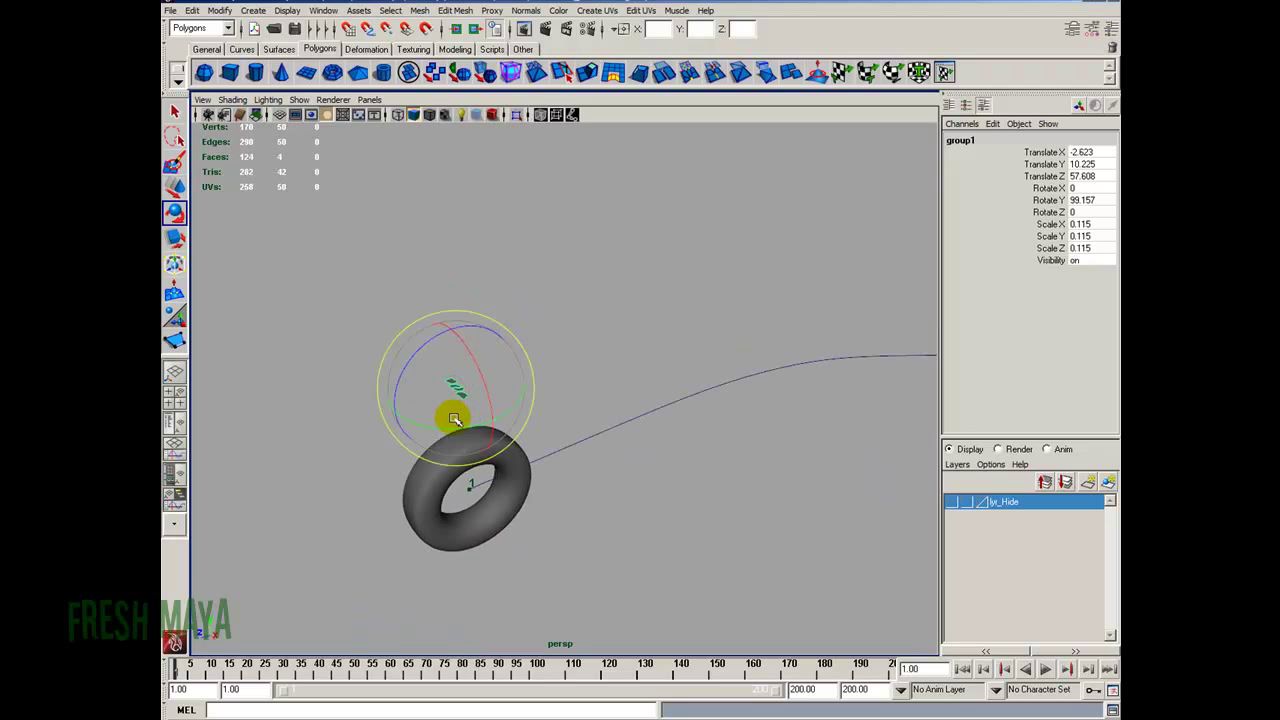
drag(451, 420, 498, 430)
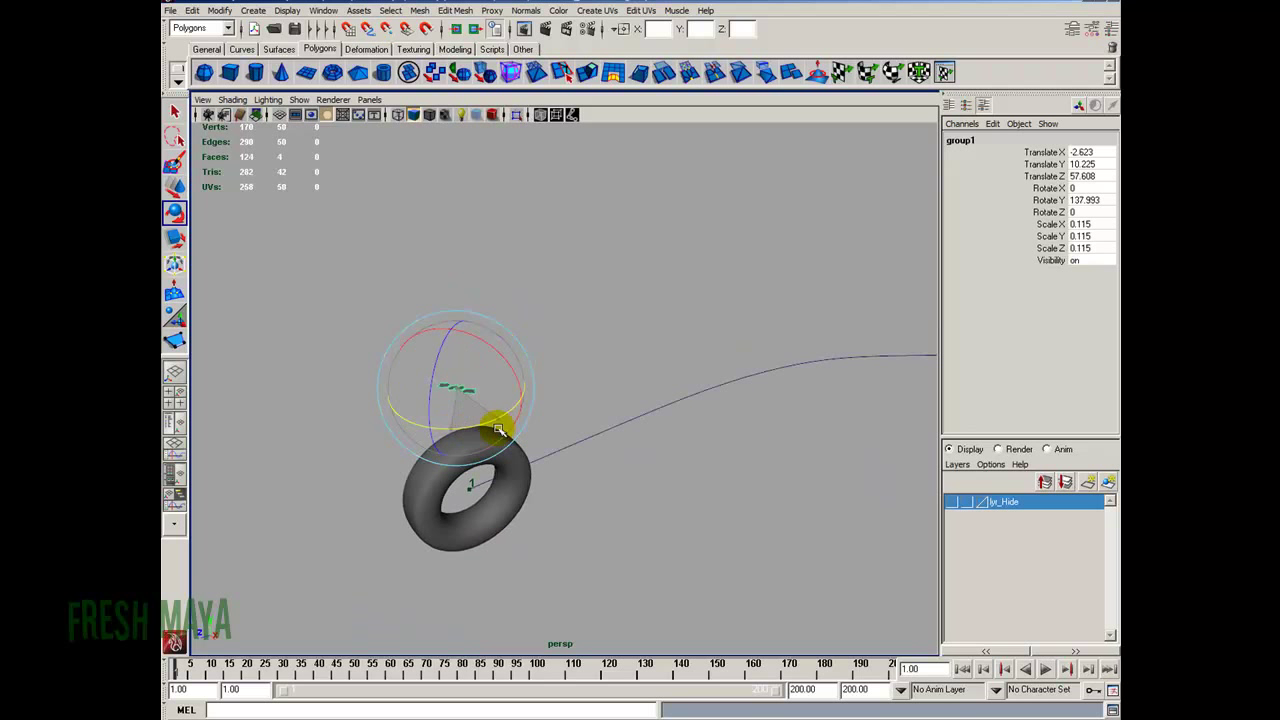
click(551, 451)
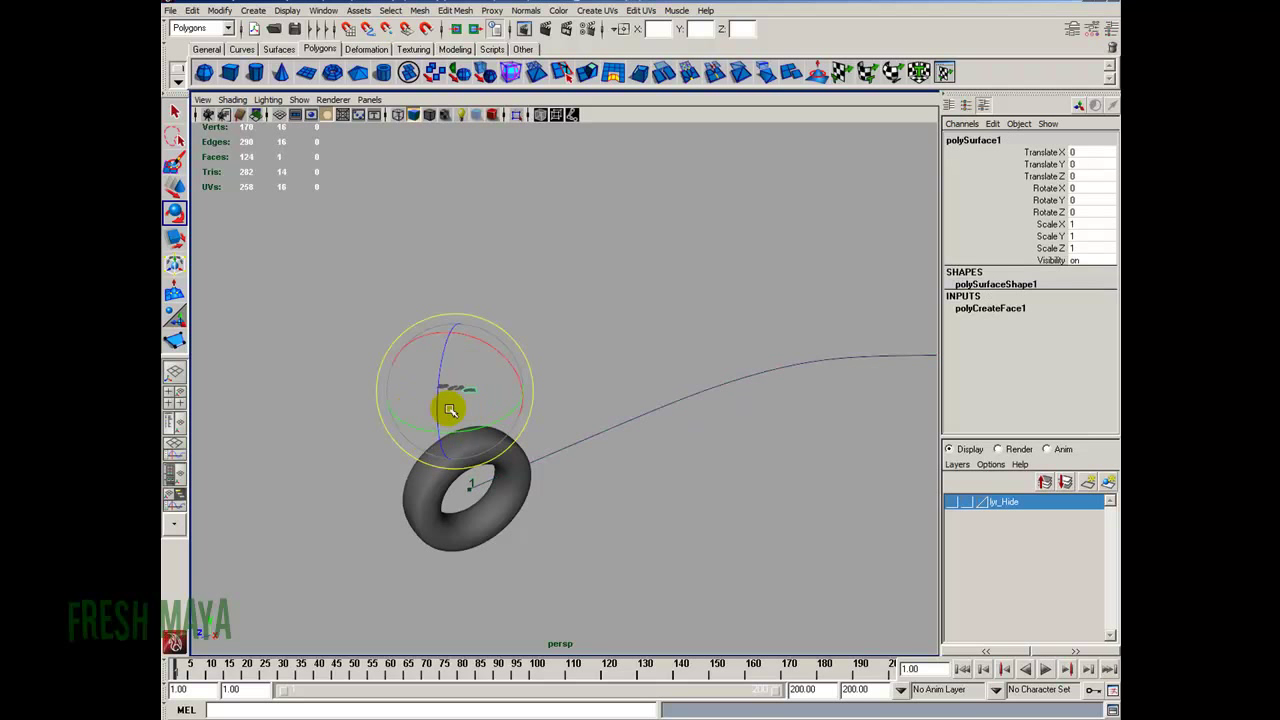
key(w)
drag(437, 394, 337, 352)
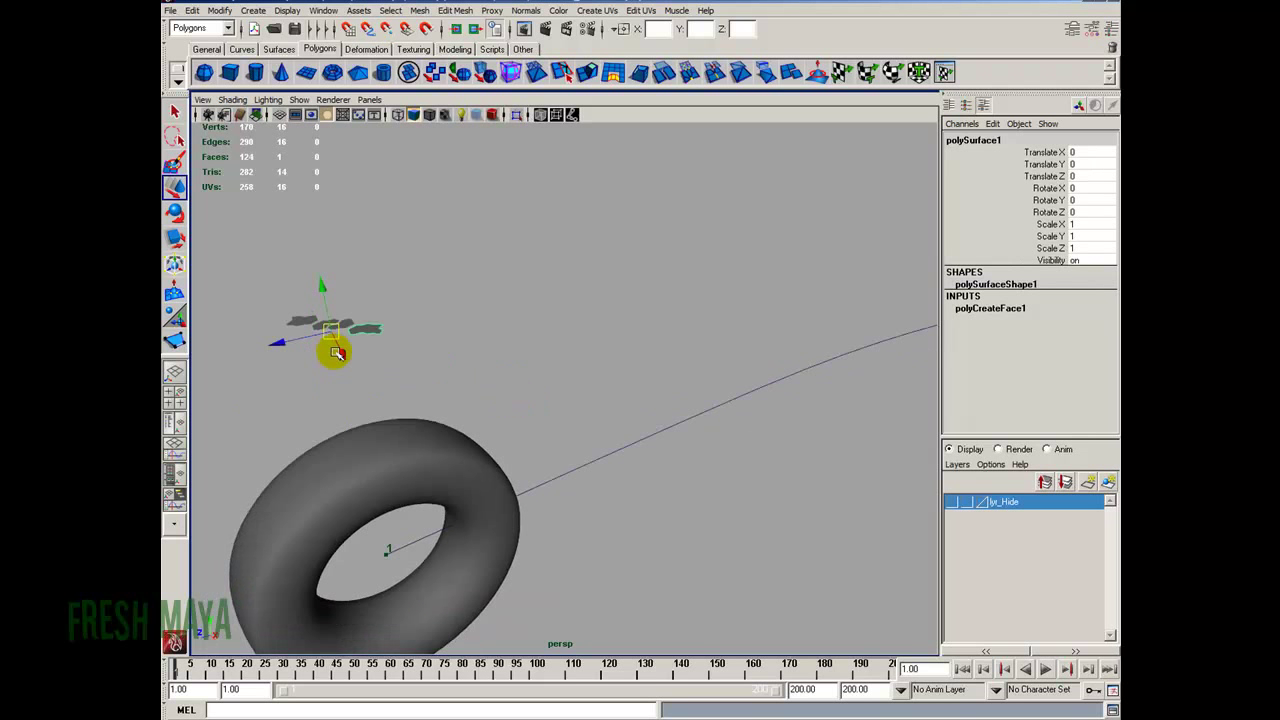
click(428, 326)
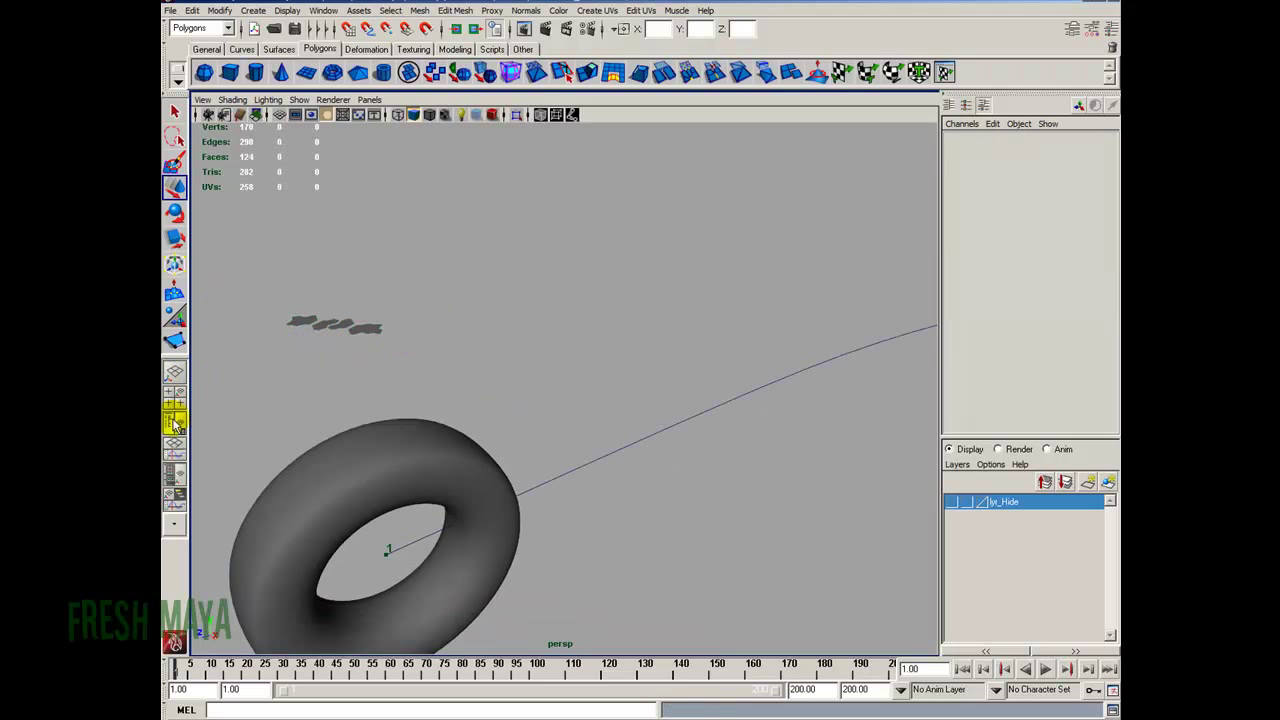
Rename the tread polygon group as grp_TreadPattern in the Outliner and save the scene
click(177, 424)
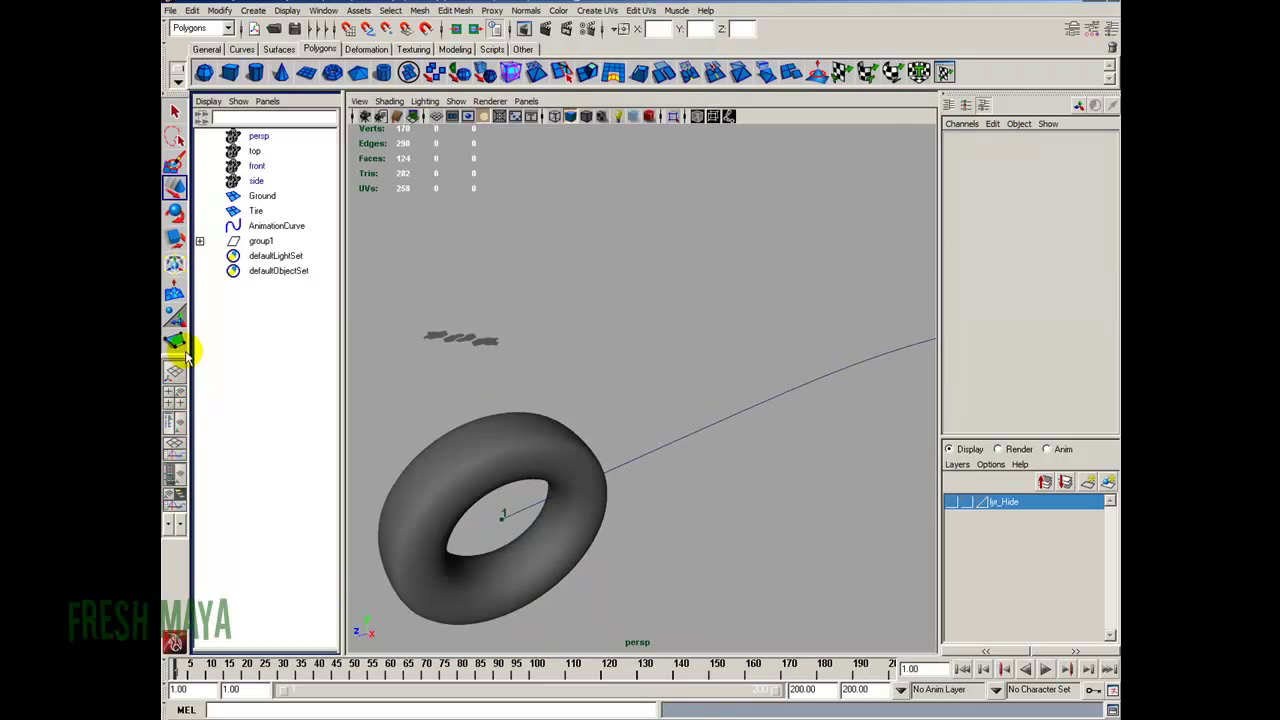
click(268, 243)
double_click(268, 243)
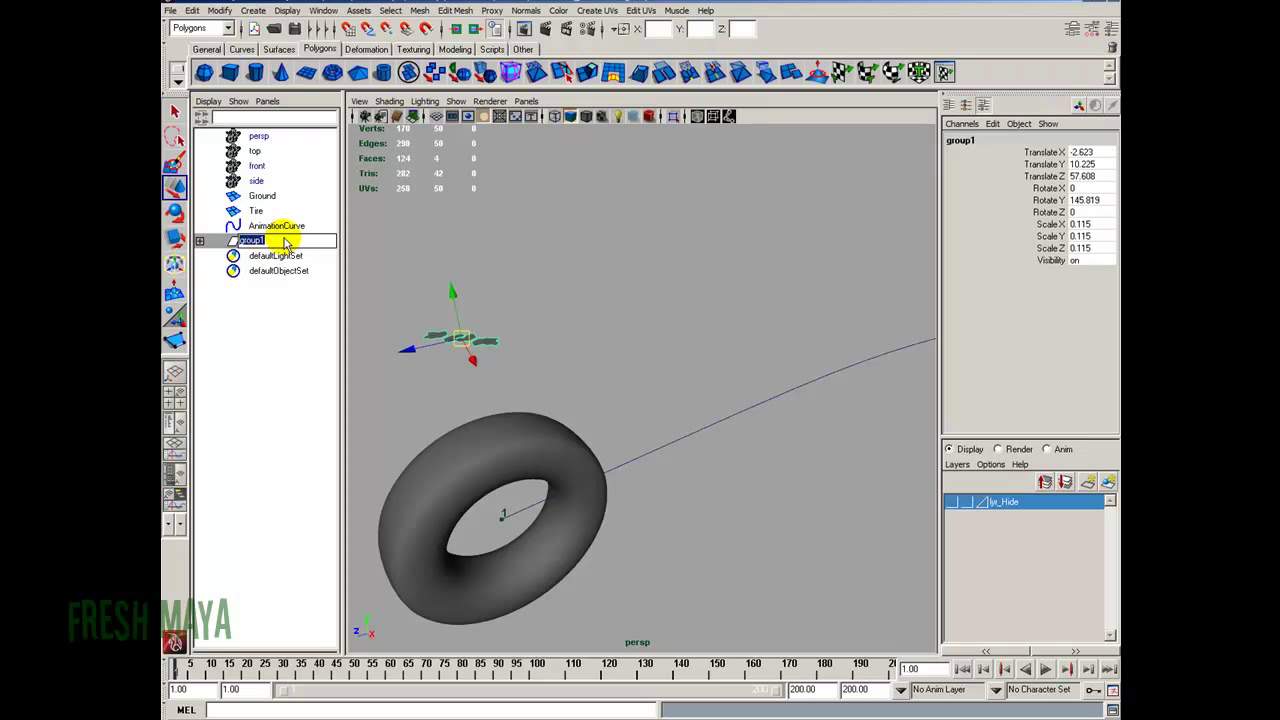
text(dPattern)
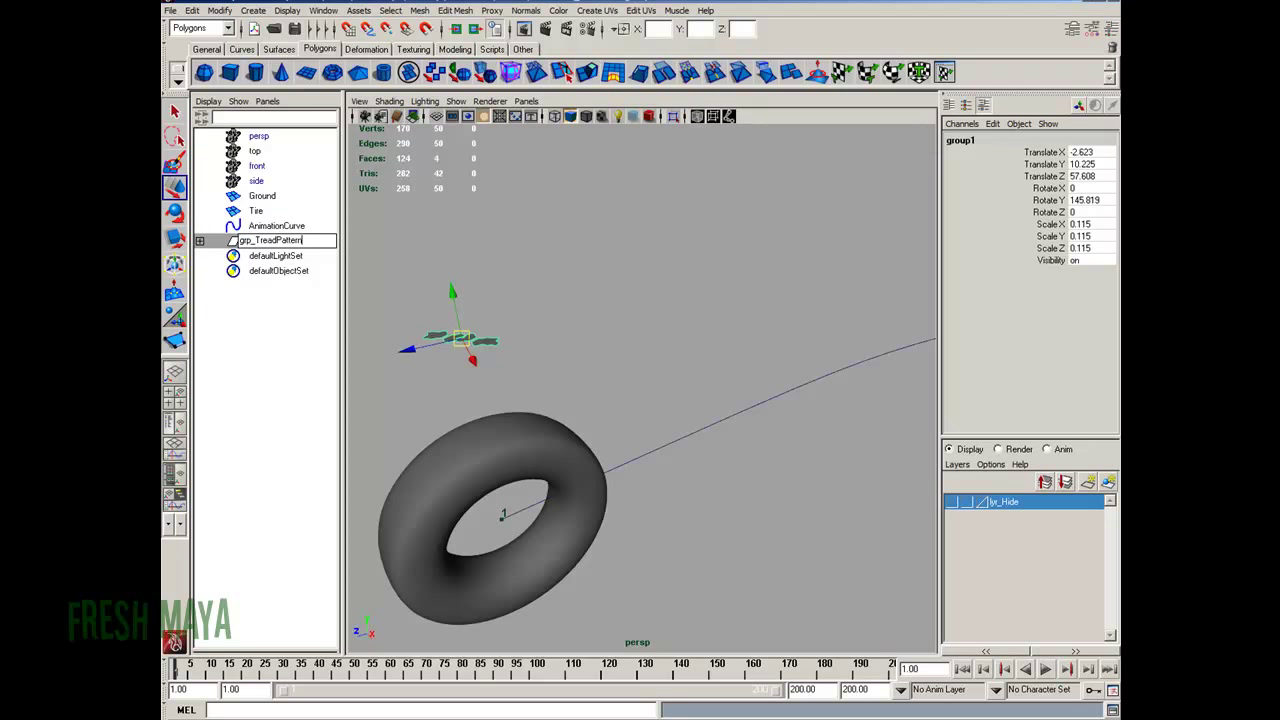
key(Return)
alt+right_drag(580, 343, 483, 351)
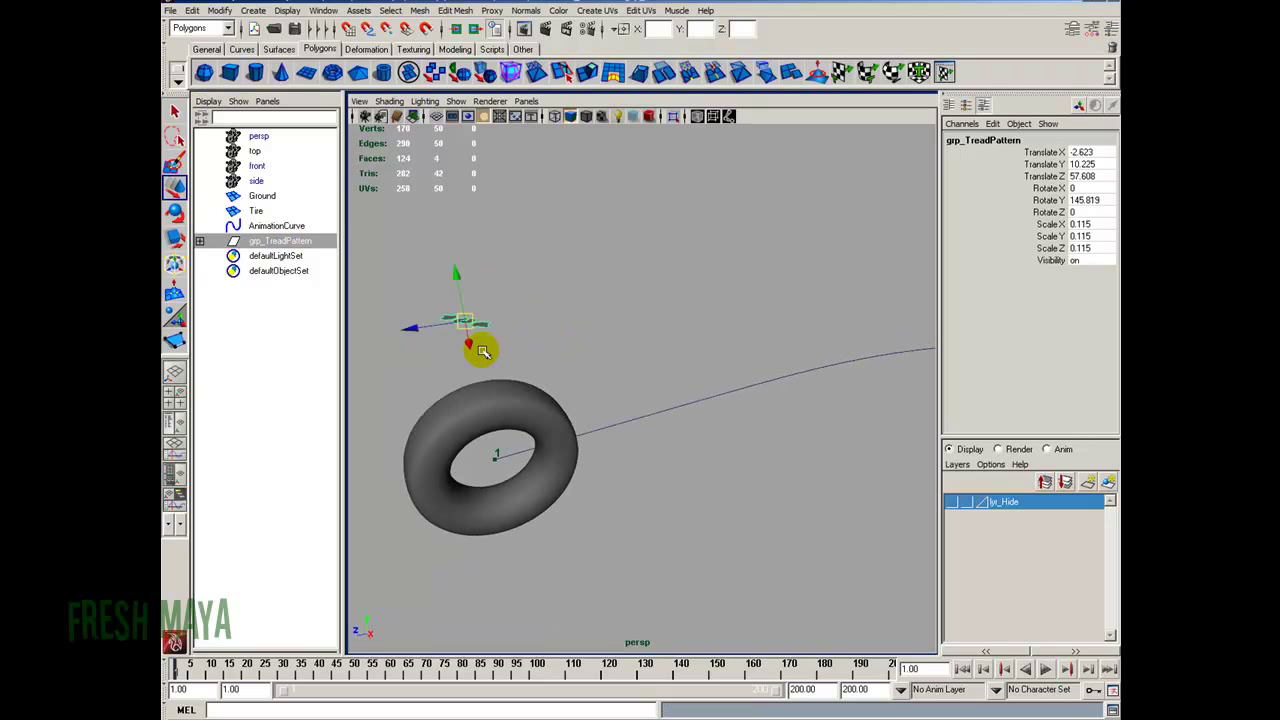
alt+drag(483, 351, 500, 309)
key(q)
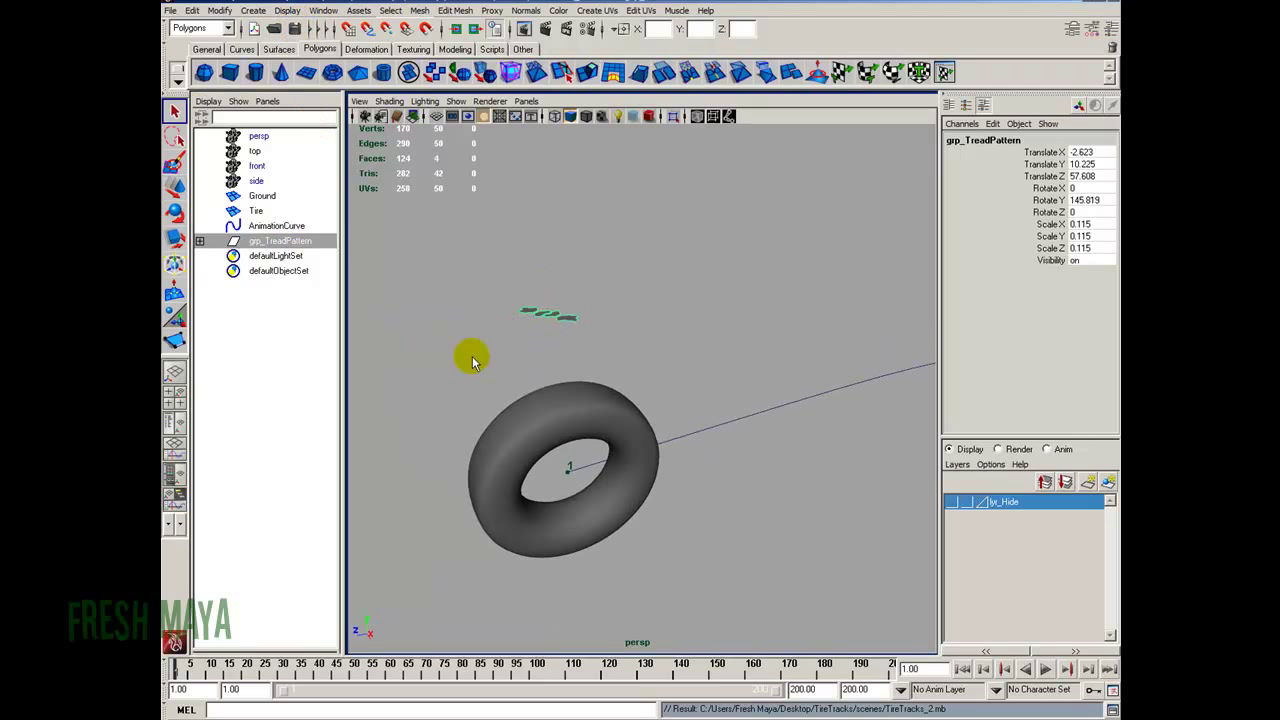
Attach grp_TreadPattern to AnimationCurve as a motion path with a time range from frame 1 to 150
alt+right_drag(543, 366, 577, 346)
click(296, 255)
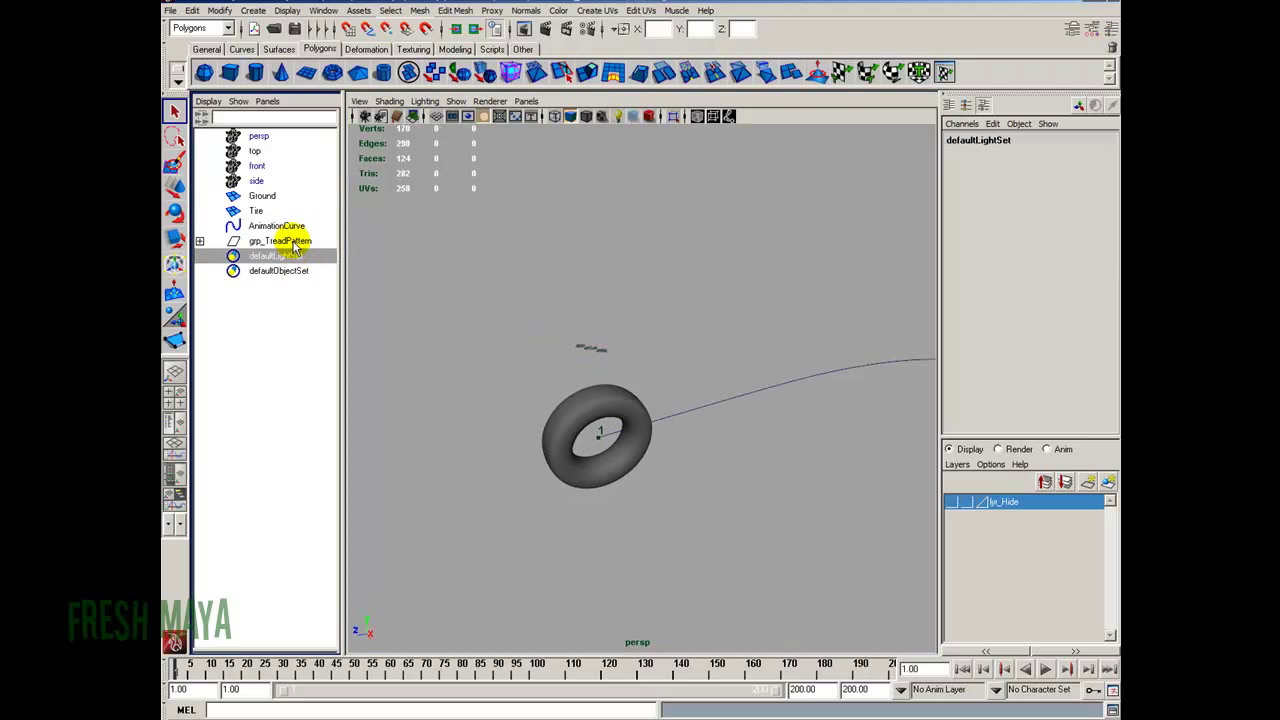
click(280, 241)
key(w)
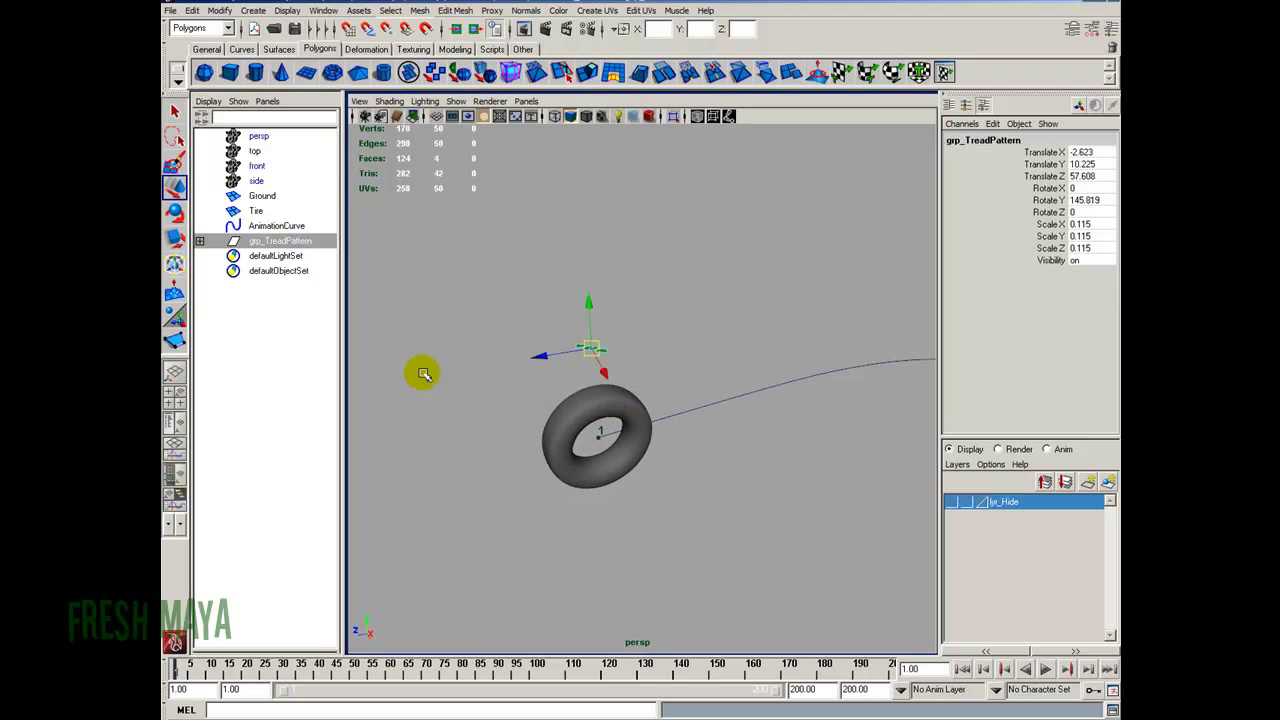
click(286, 241)
click(278, 228)
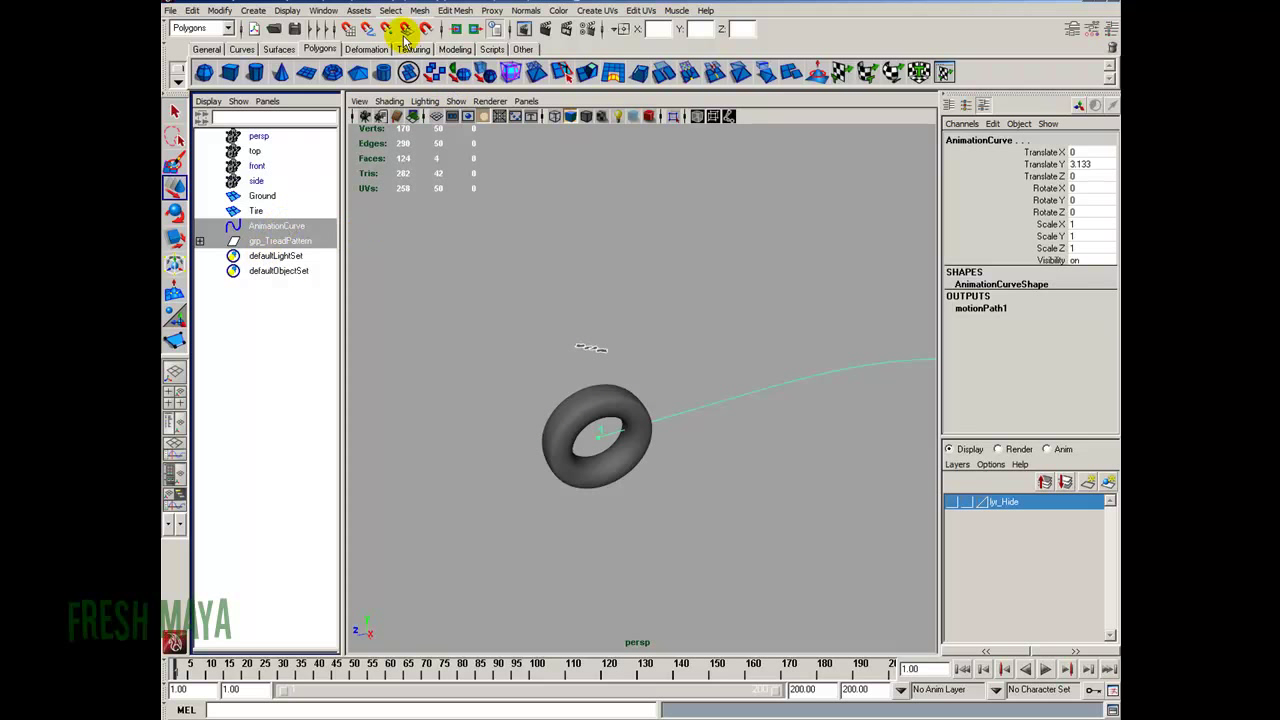
click(216, 27)
click(190, 45)
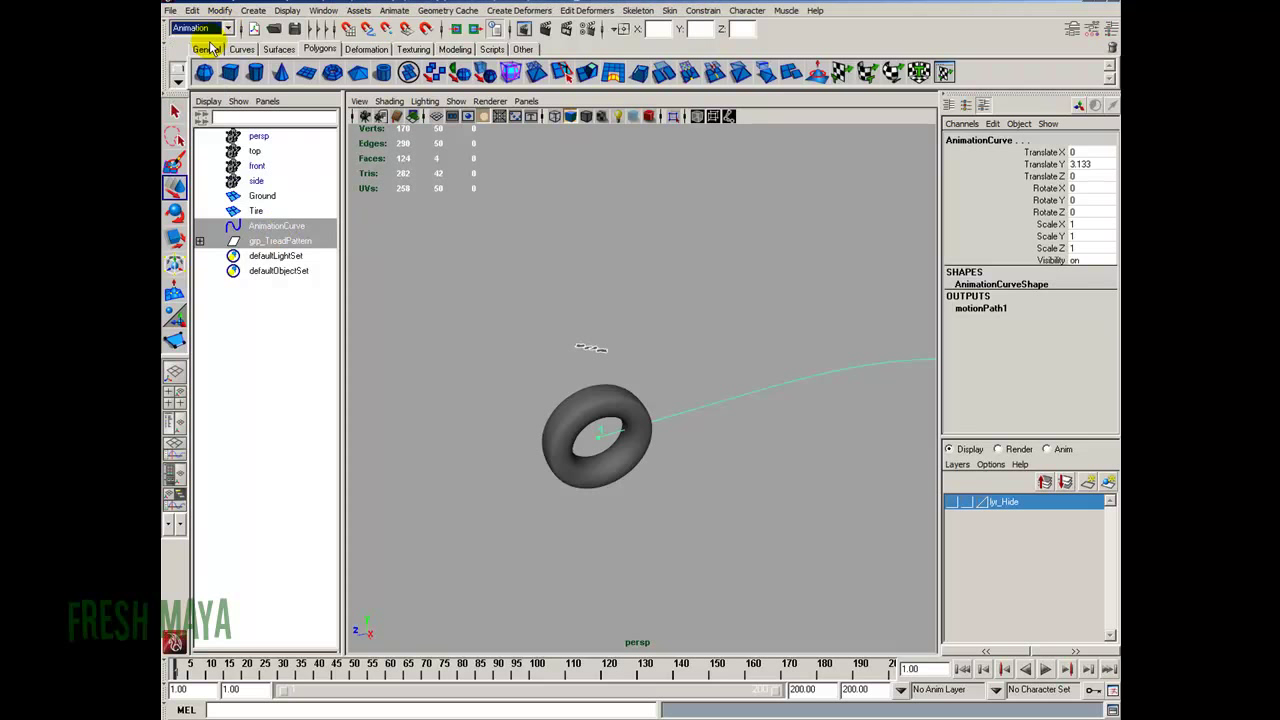
click(392, 11)
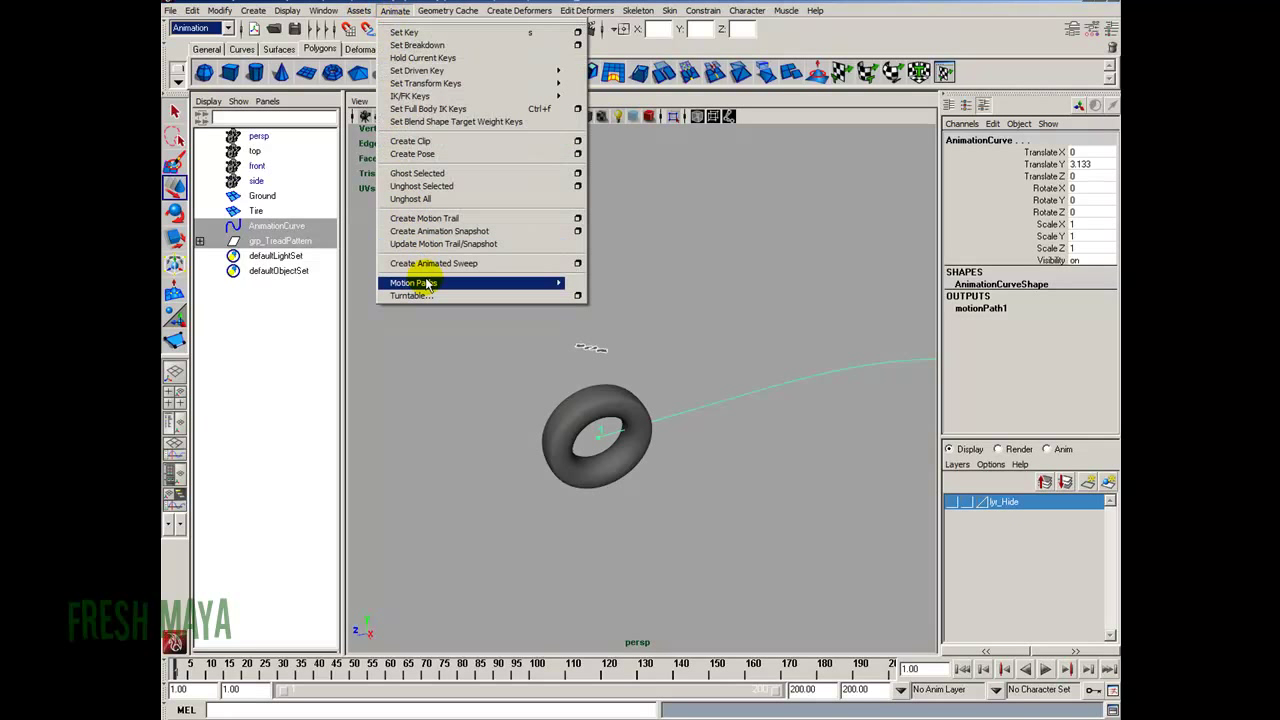
mouse_move(455, 283)
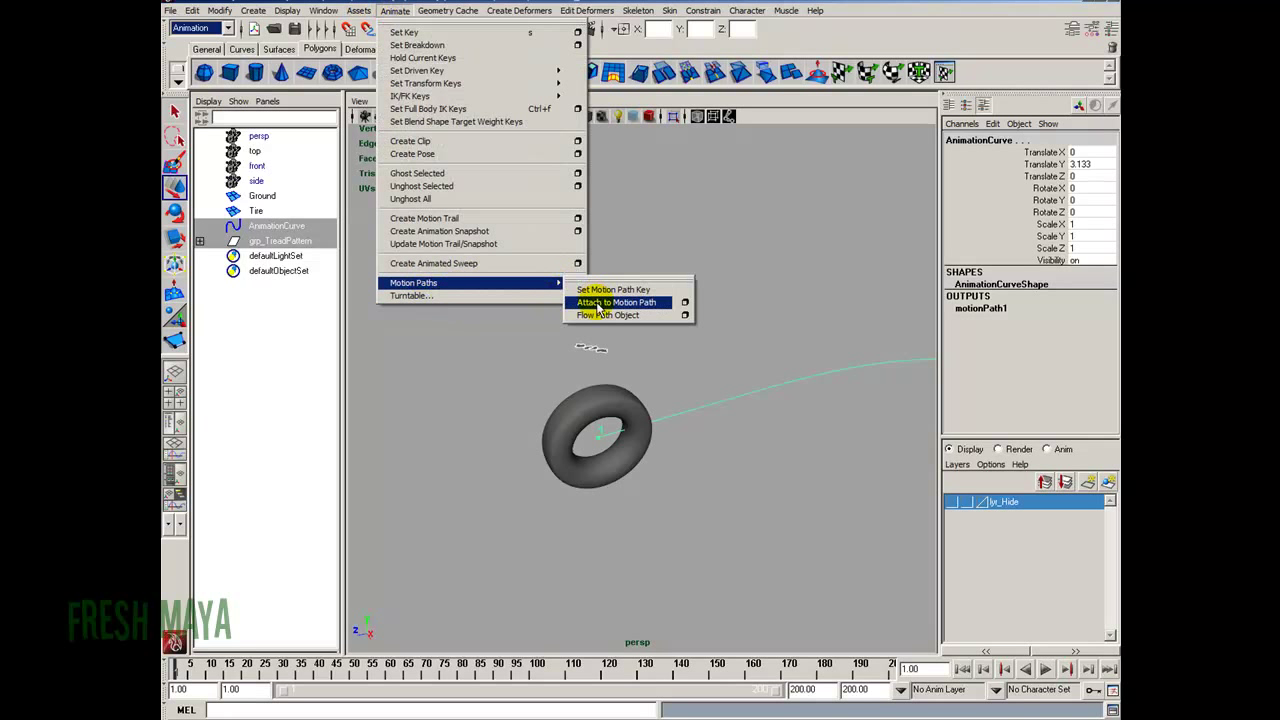
click(684, 302)
double_click(745, 190)
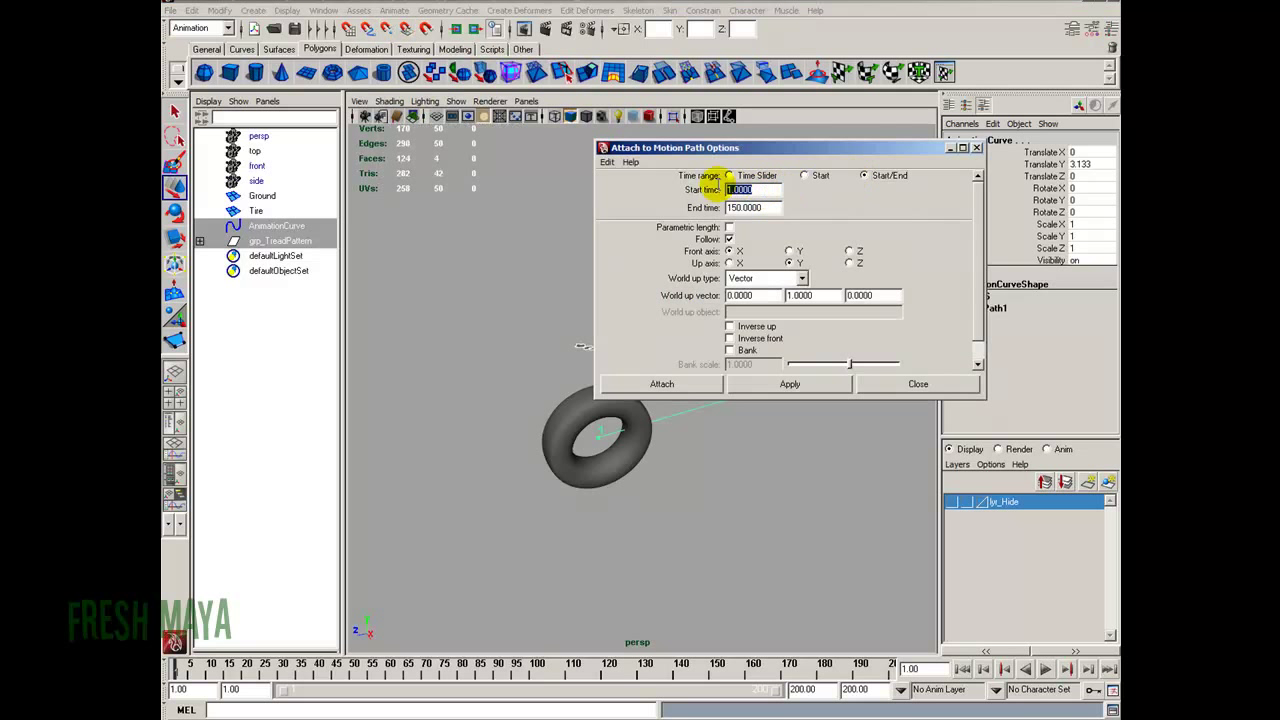
double_click(752, 207)
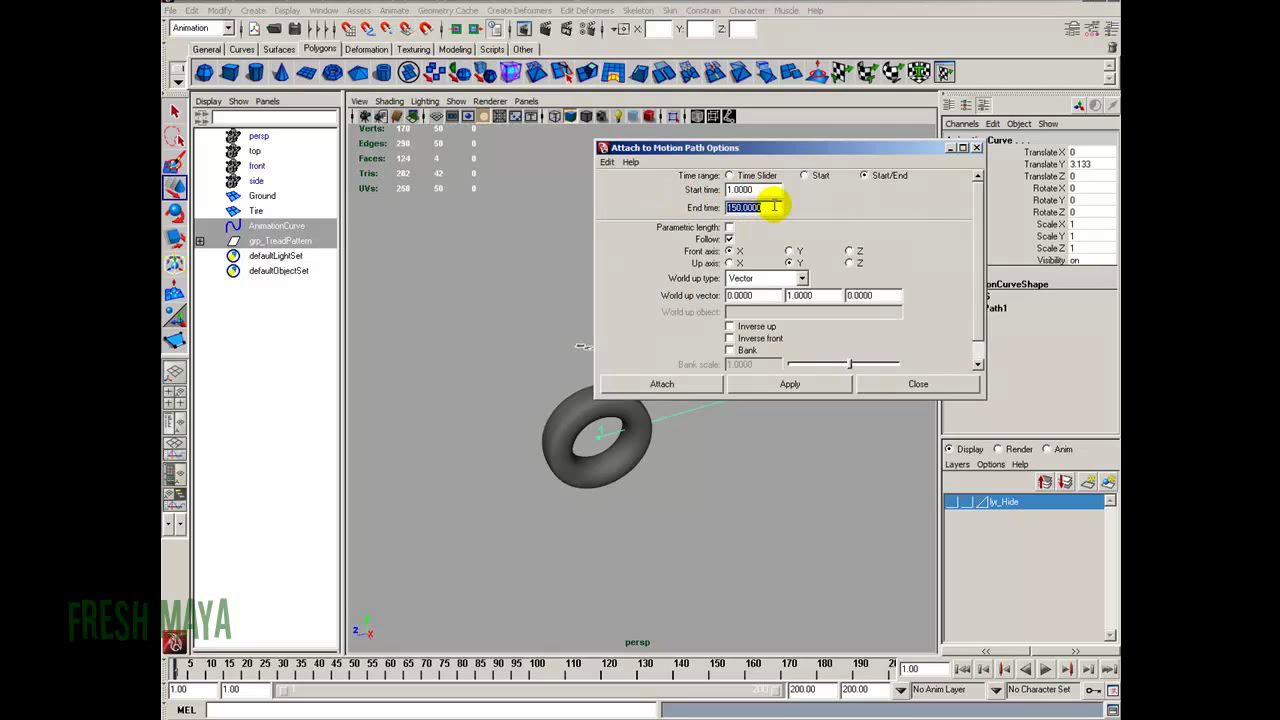
click(692, 382)
Open the Animation Snapshot options for grp_TreadPattern and reset the settings to their defaults
alt+middle_drag(480, 457, 707, 435)
mouse_move(707, 435)
alt+right_down()
mouse_move(563, 443)
mouse_move(686, 429)
mouse_move(586, 420)
mouse_move(617, 432)
alt+right_up()
alt+drag(617, 432, 541, 435)
alt+middle_drag(541, 435, 593, 419)
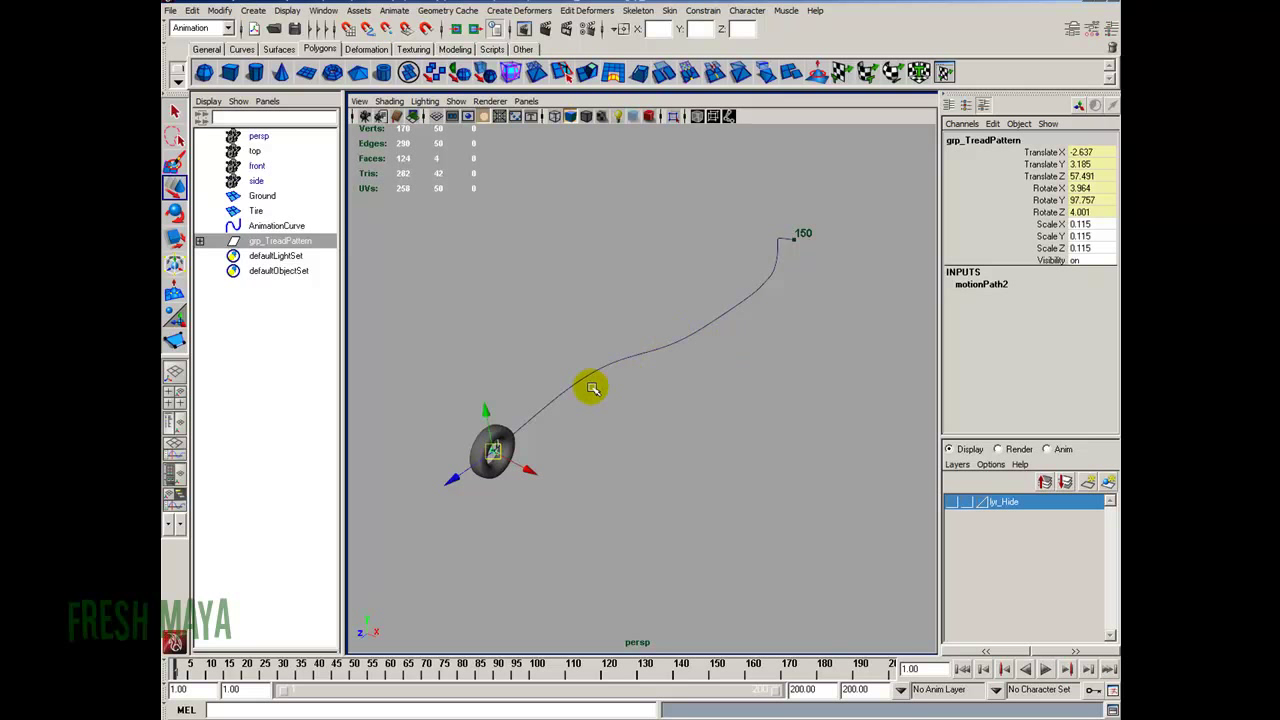
alt+drag(591, 386, 537, 471)
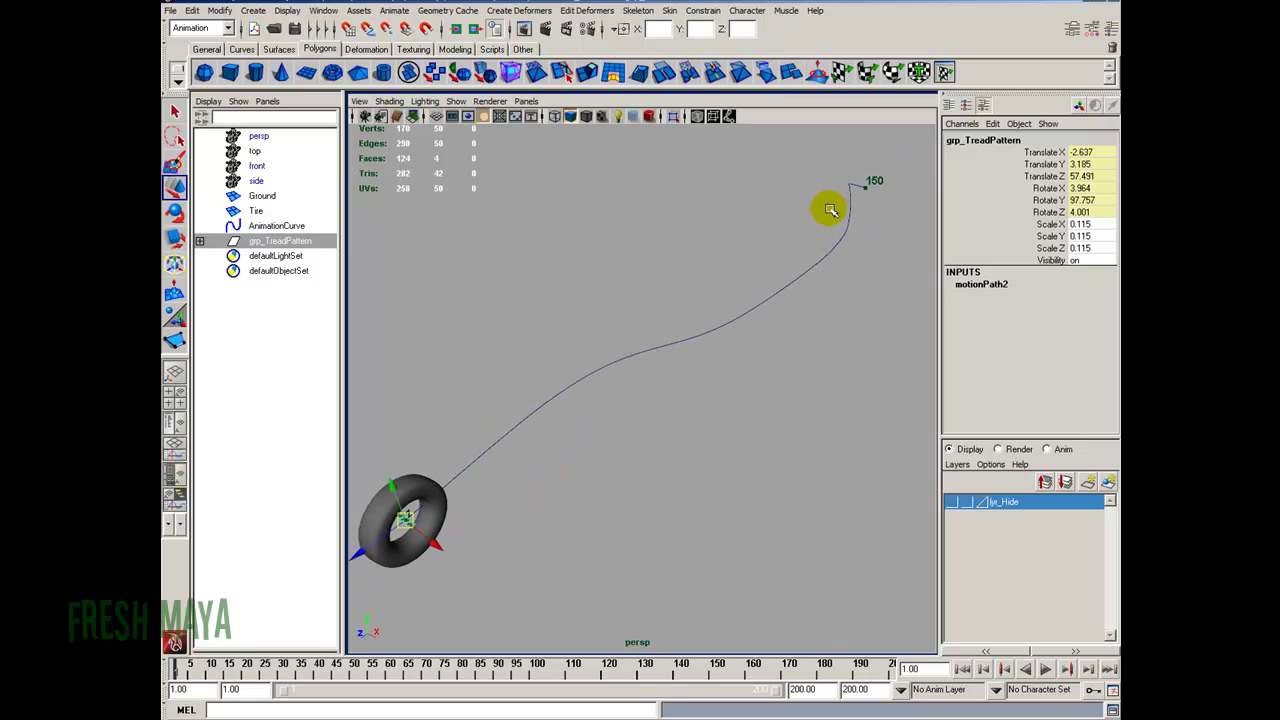
alt+drag(782, 406, 590, 430)
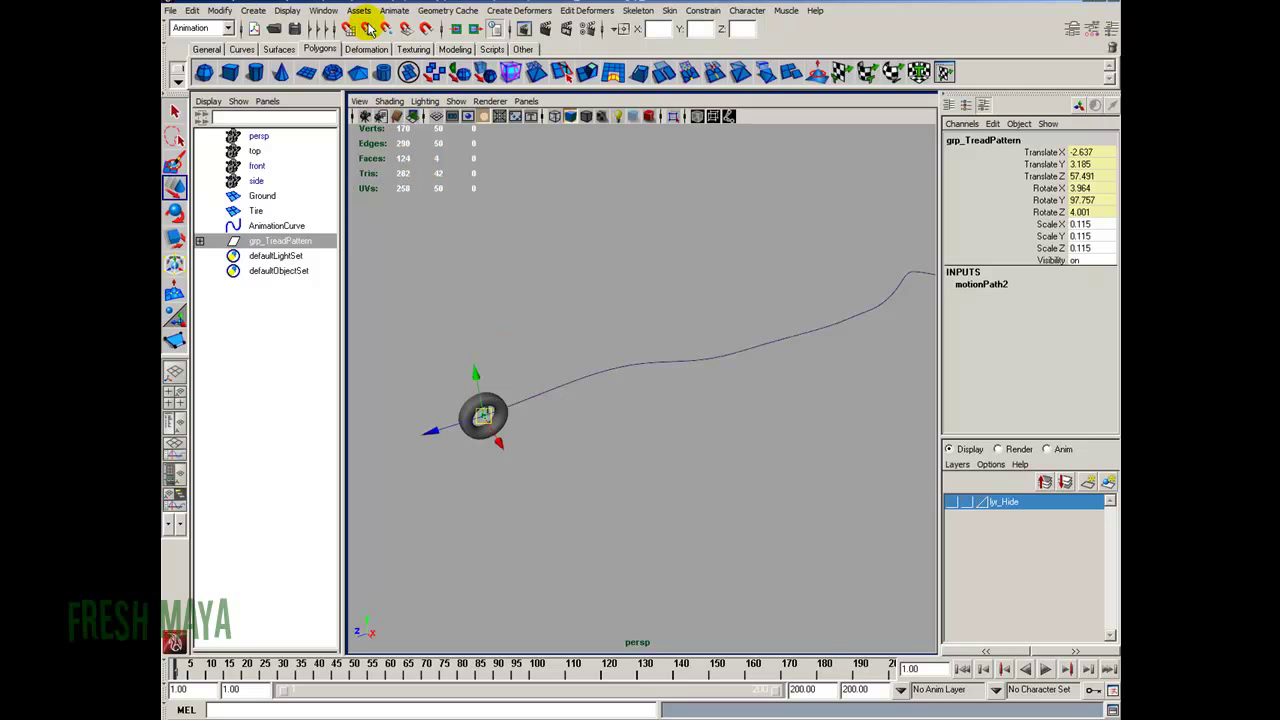
click(282, 241)
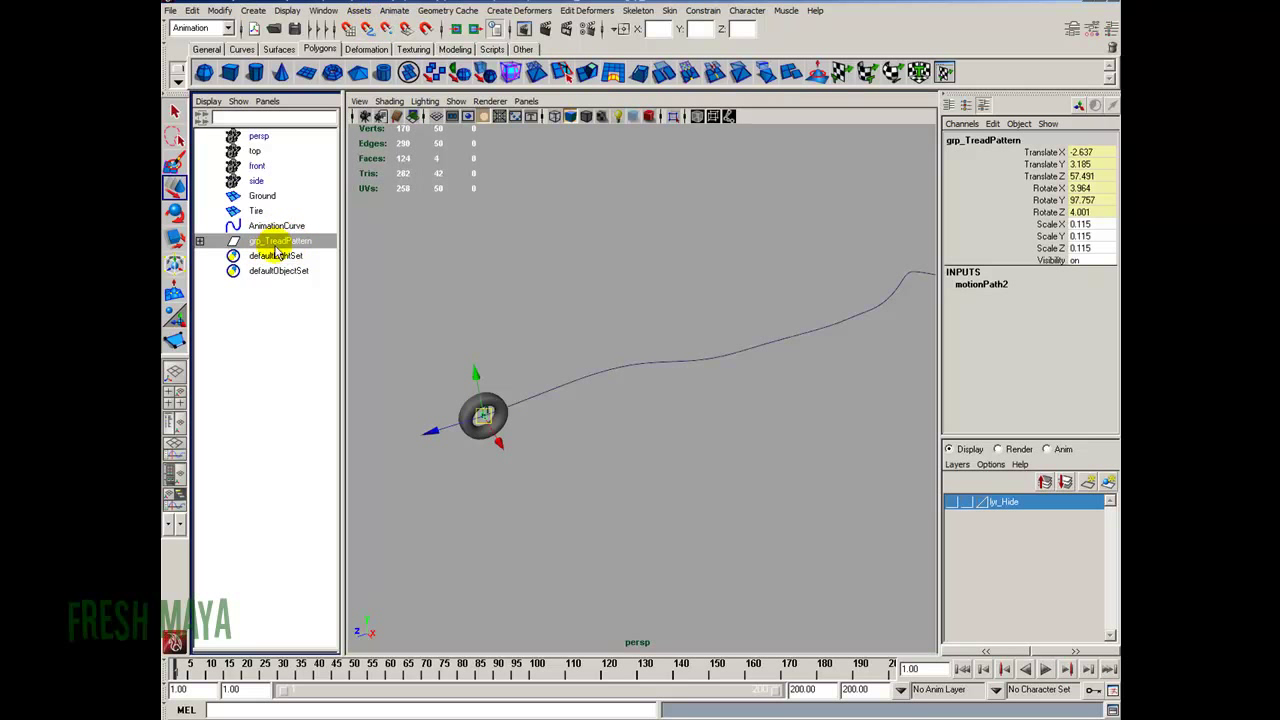
click(400, 10)
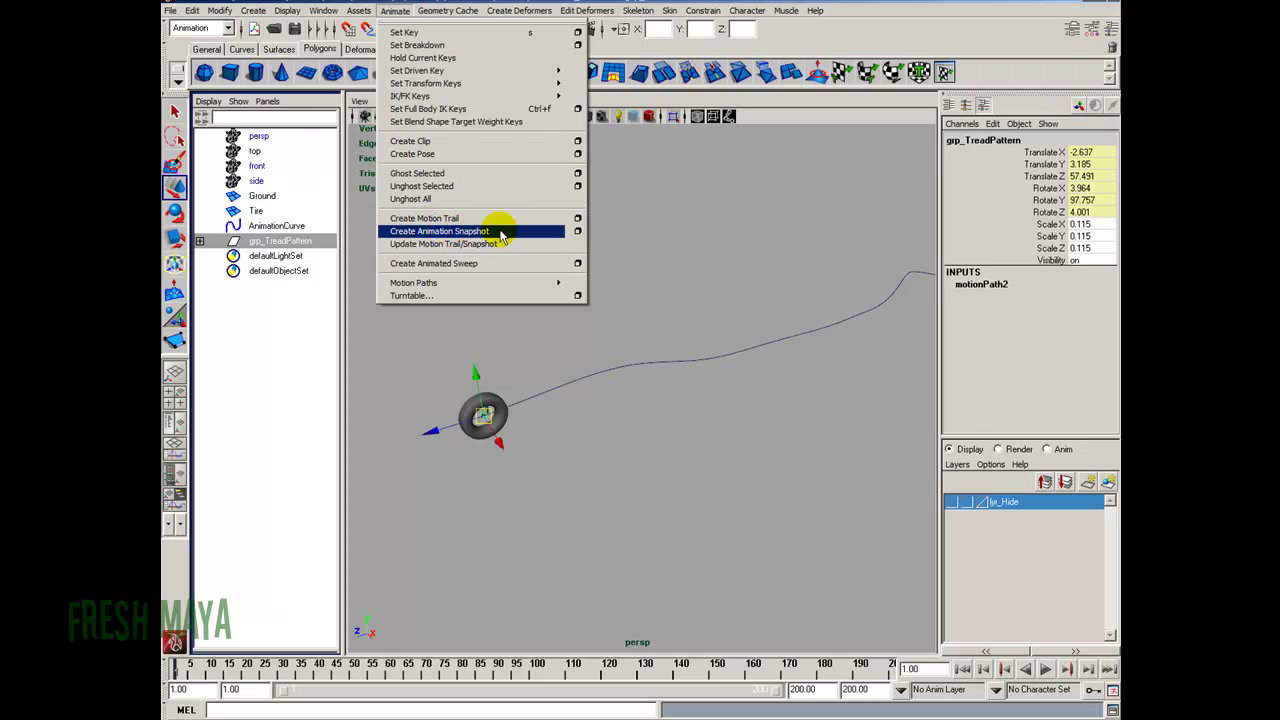
click(577, 231)
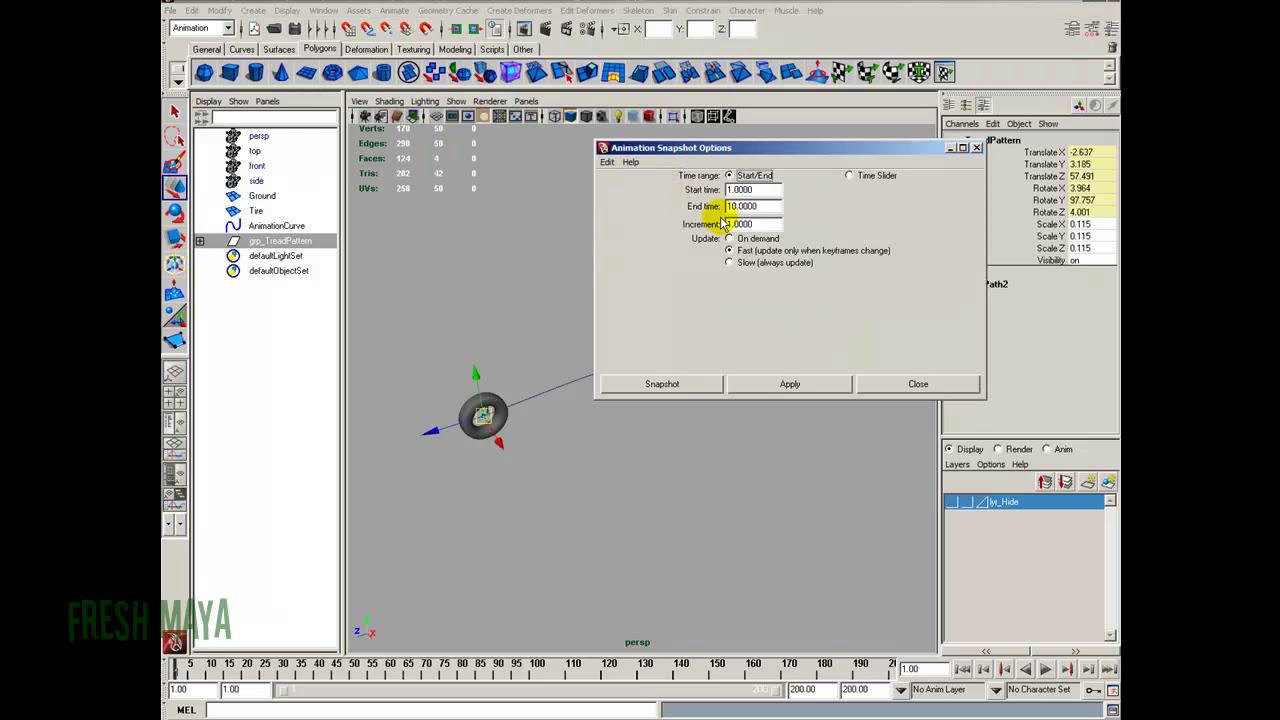
mouse_move(729, 206)
mouse_down()
mouse_move(755, 206)
mouse_move(706, 206)
mouse_up()
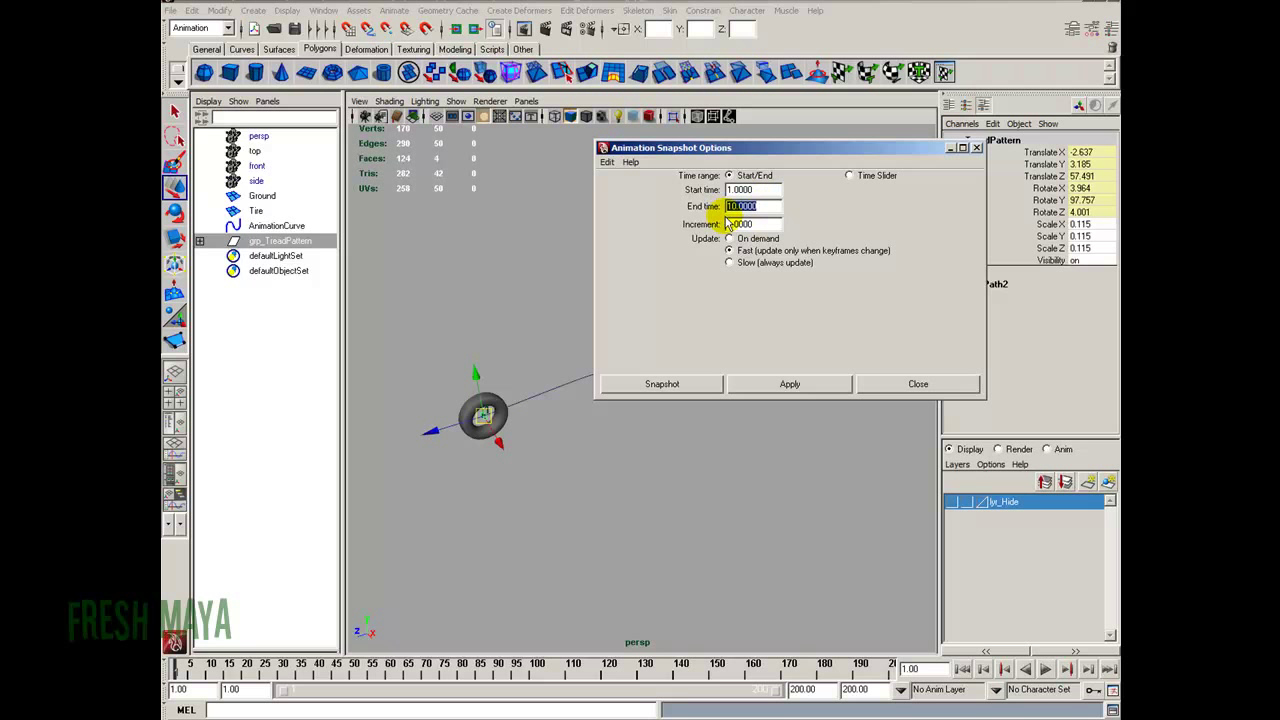
click(607, 162)
click(623, 191)
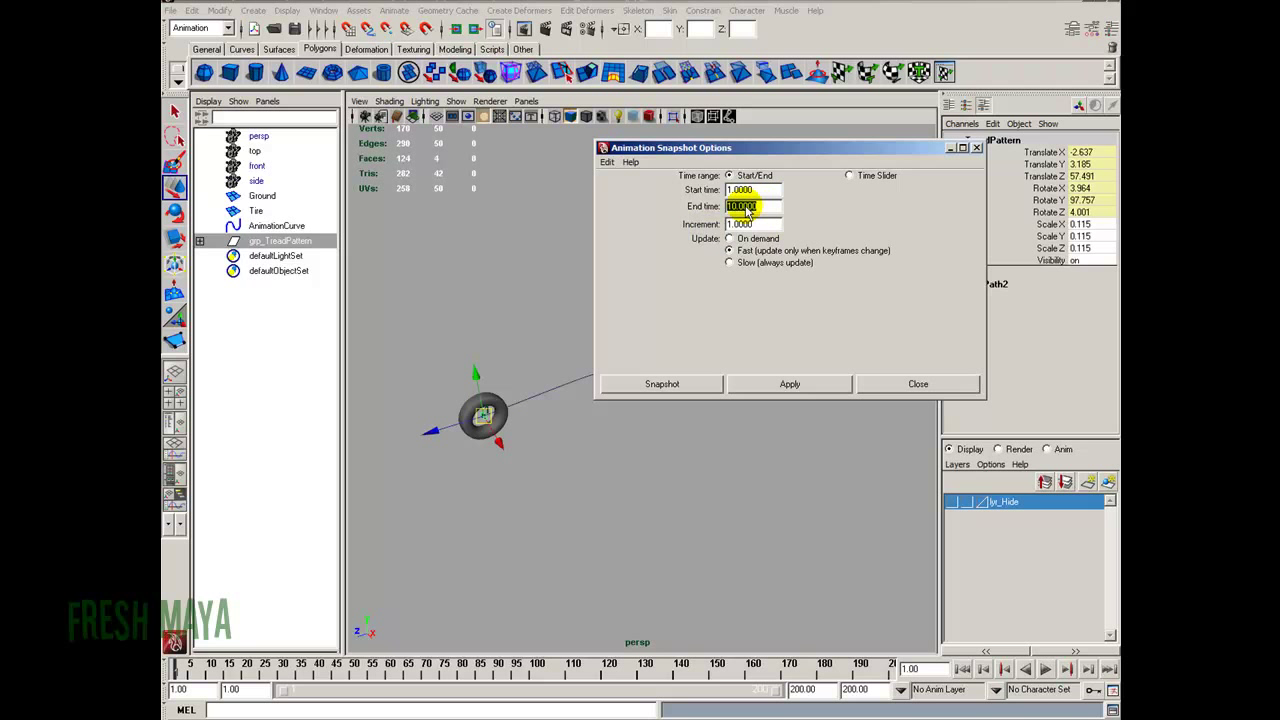
Try an animation snapshot of the tread group over frames 1 to 10 with an increment of 1, inspect the spacing and undo it
alt+right_drag(423, 349, 509, 380)
double_click(738, 224)
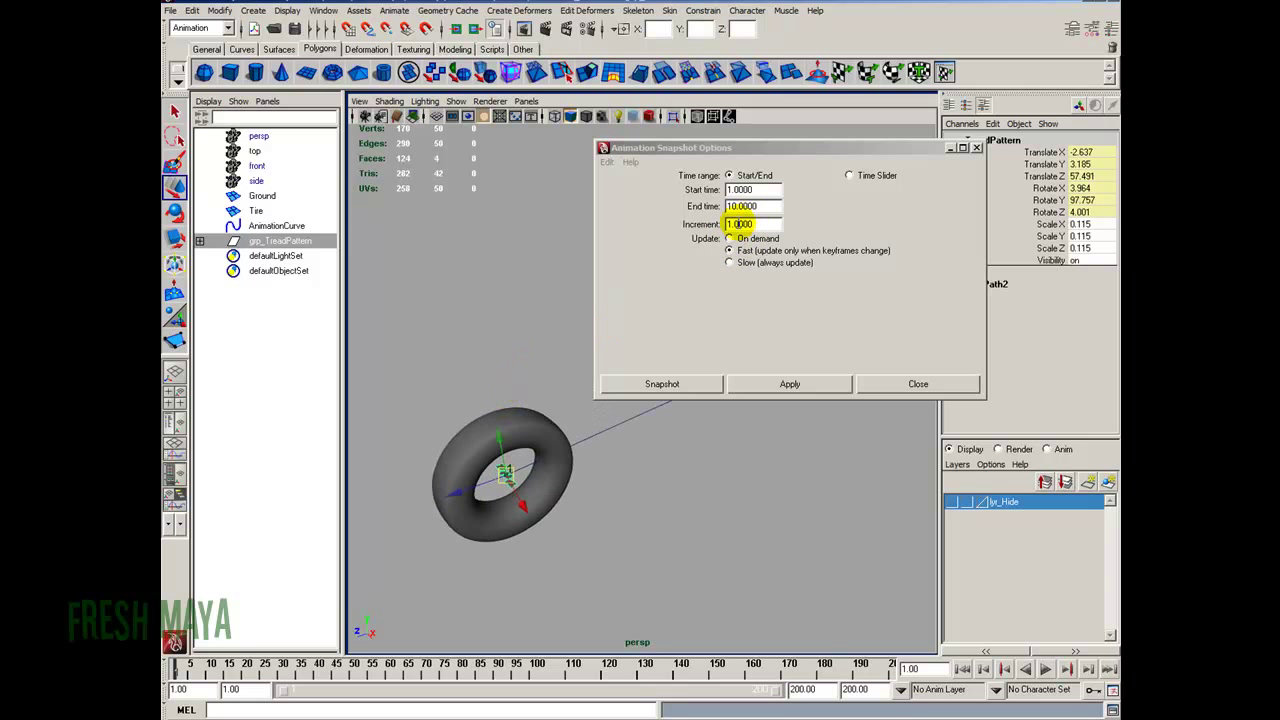
click(745, 224)
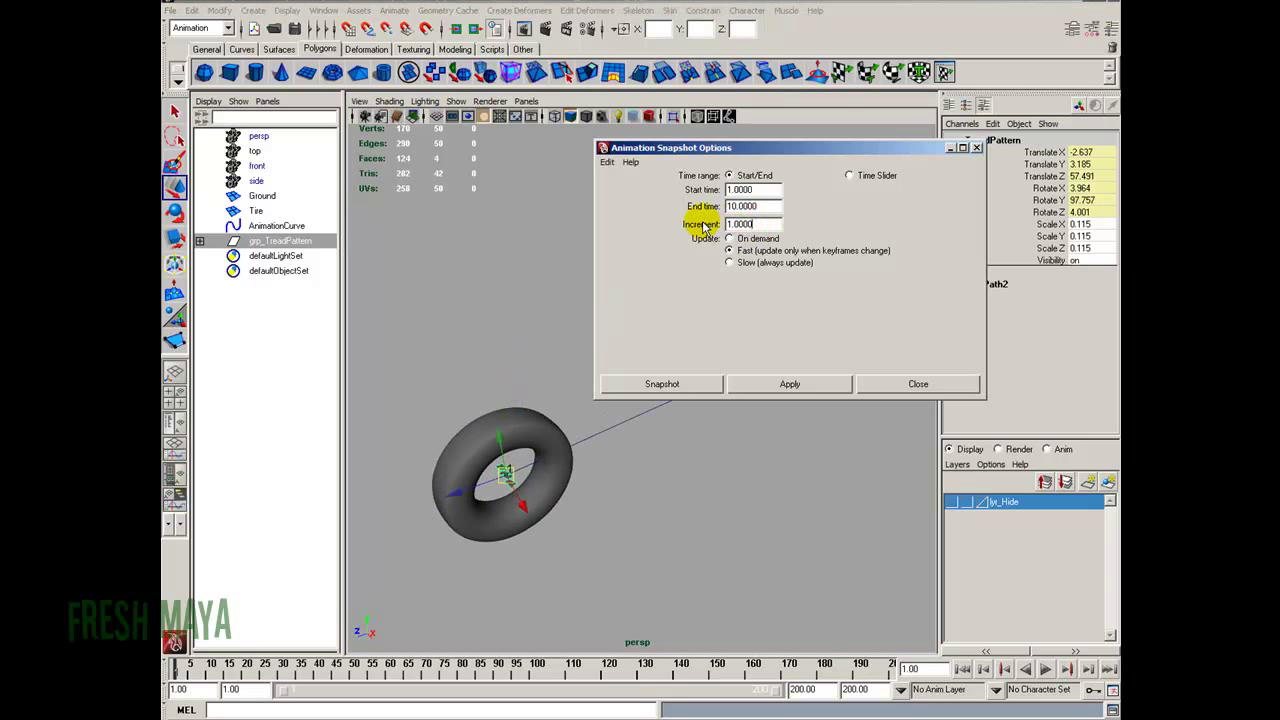
double_click(745, 224)
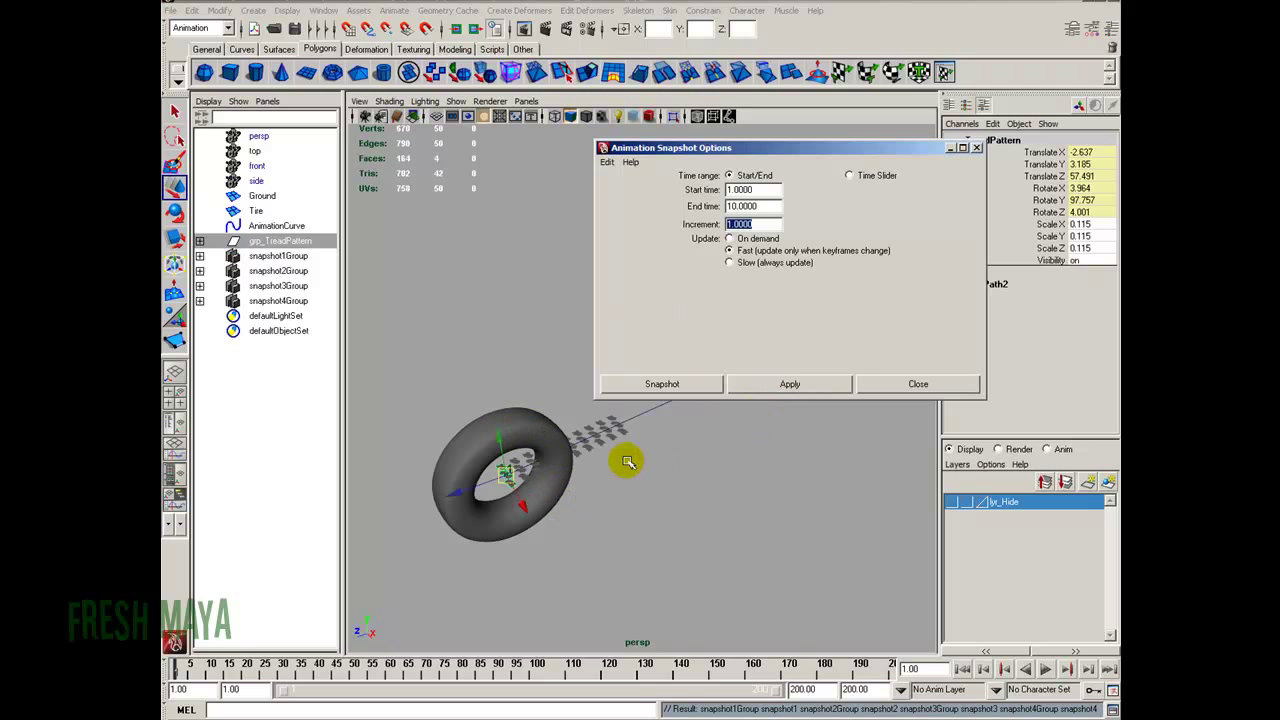
alt+right_drag(626, 457, 712, 482)
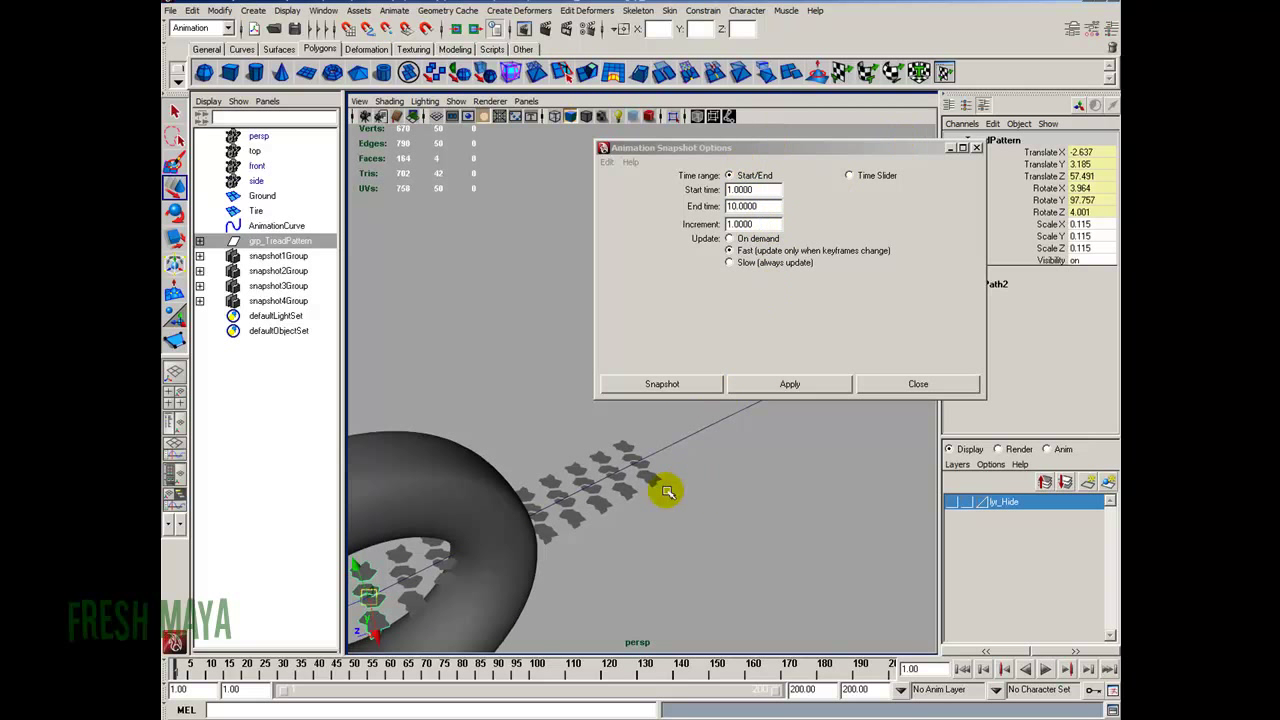
alt+drag(740, 490, 641, 493)
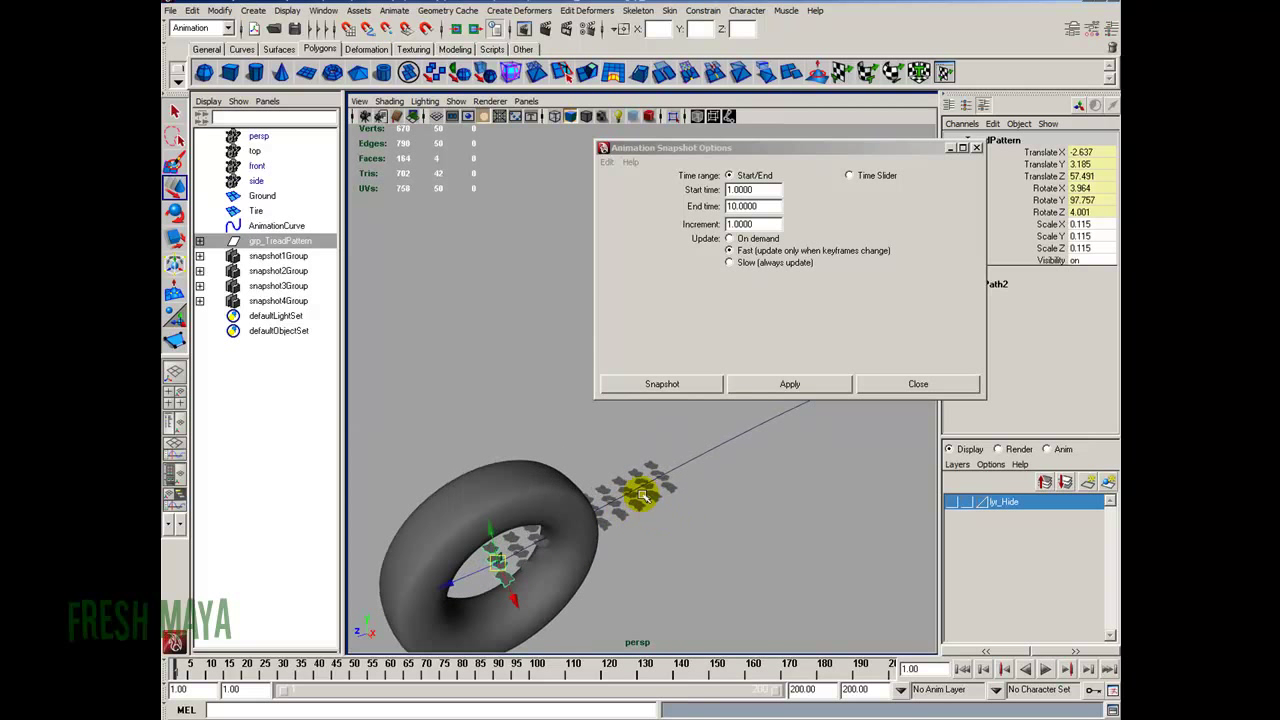
alt+drag(709, 466, 634, 519)
click(752, 480)
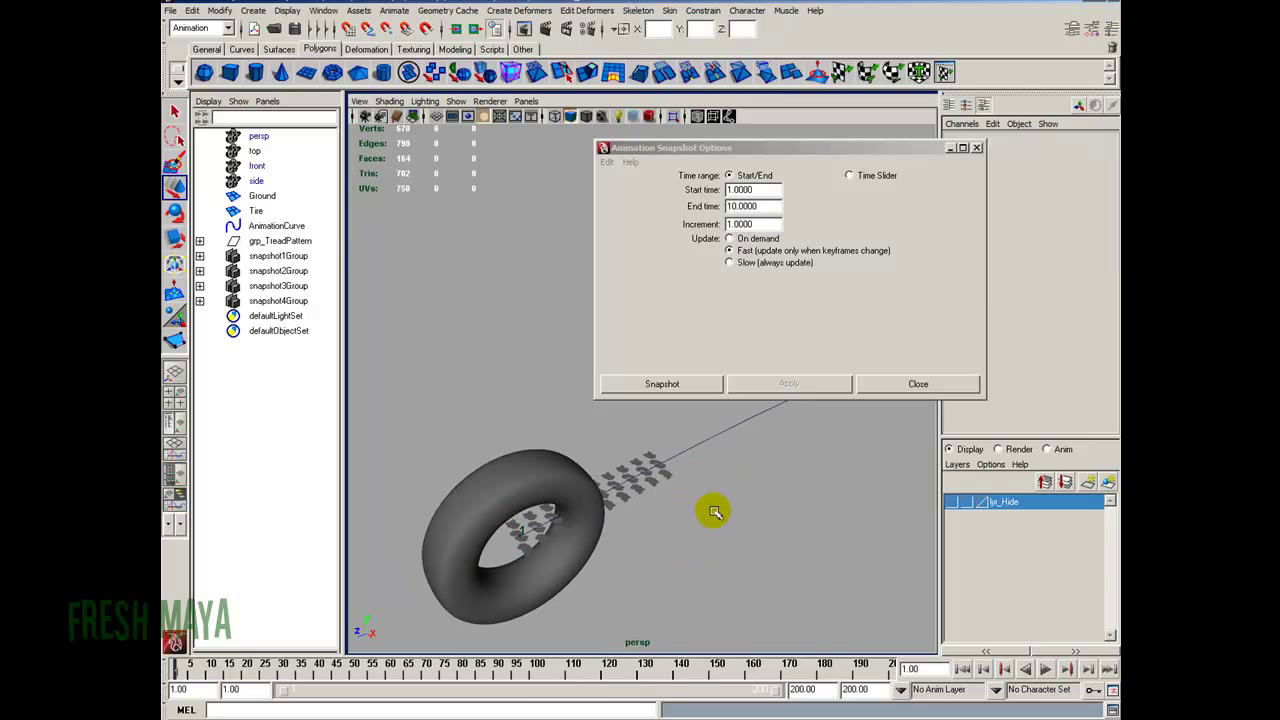
key(ctrl+z)
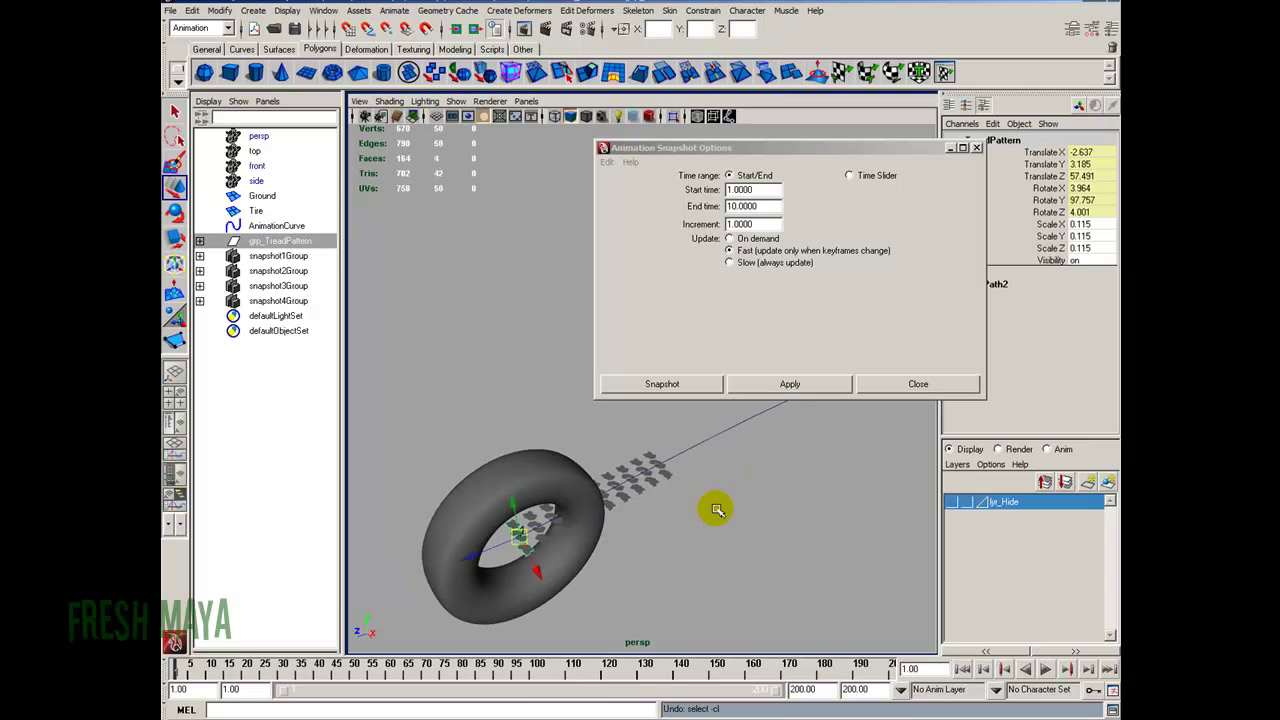
key(ctrl+z)
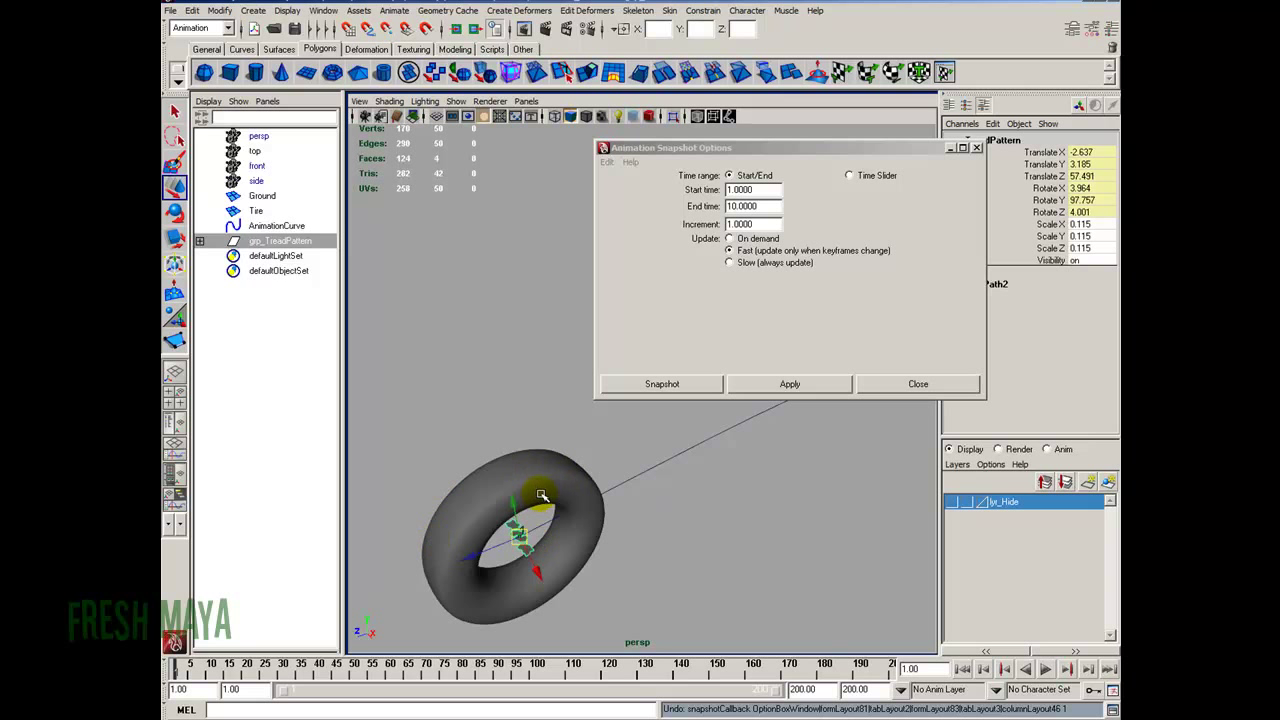
Try the tread snapshot with an increment of .5, check how closely the copies sit, and undo it
double_click(775, 225)
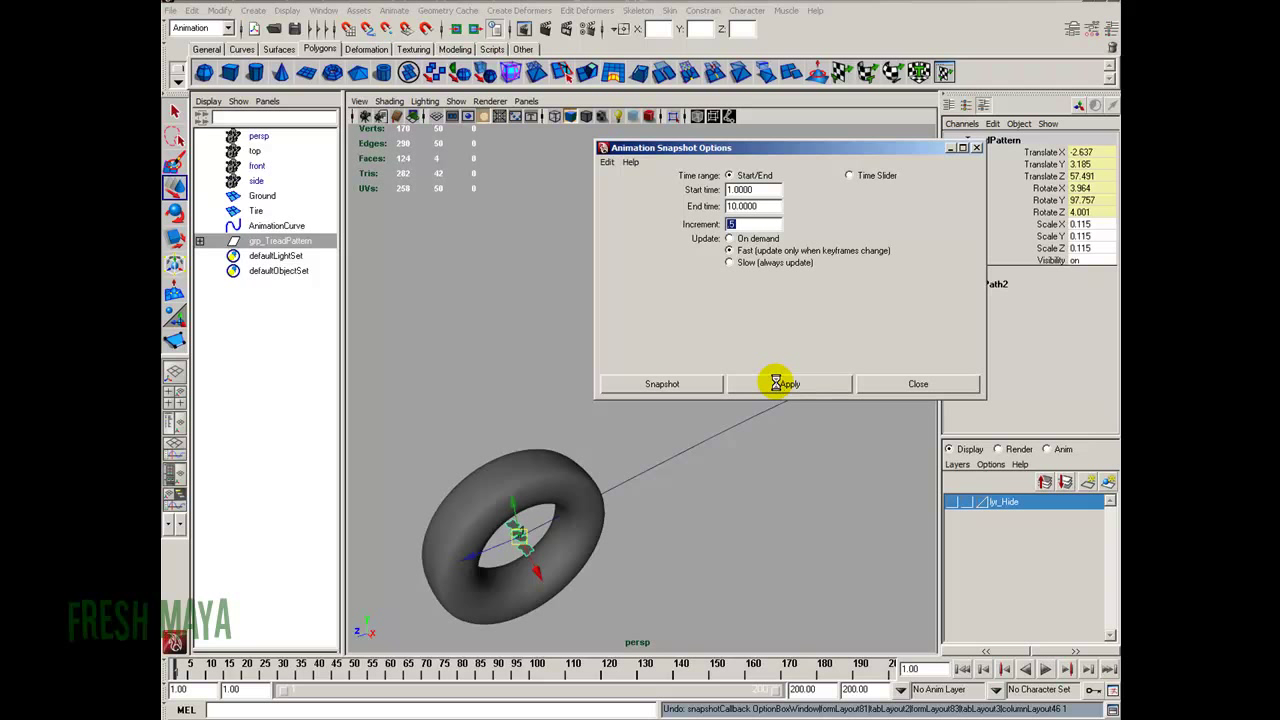
alt+right_drag(569, 501, 715, 500)
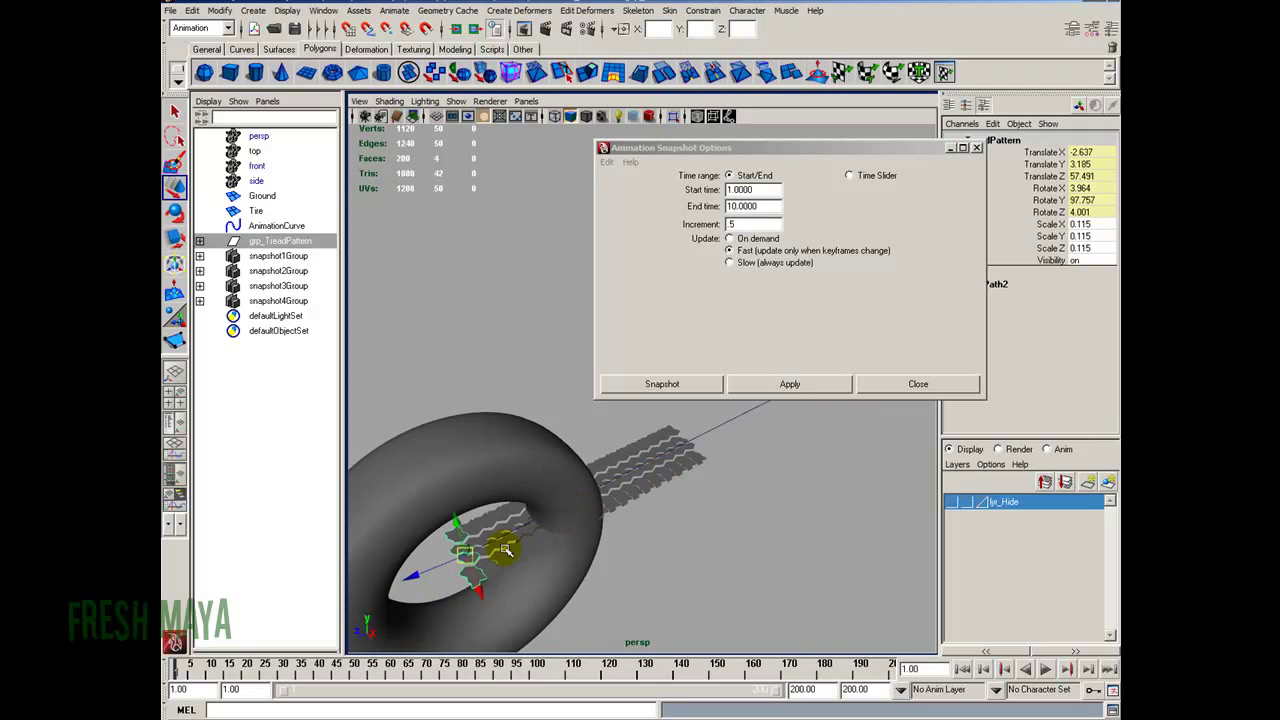
click(725, 490)
key(ctrl+z)
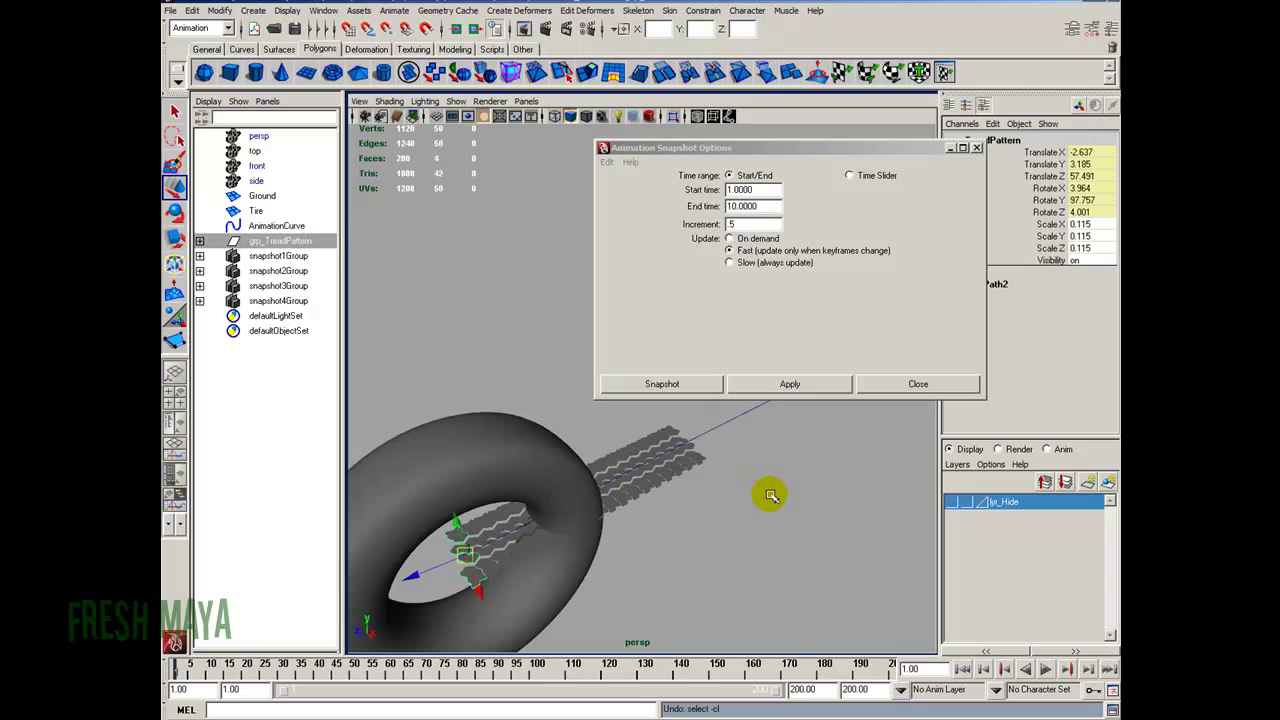
key(ctrl+z)
Try the tread snapshot over frames 1 to 10 with an increment of .7, and undo it
drag(758, 222, 677, 223)
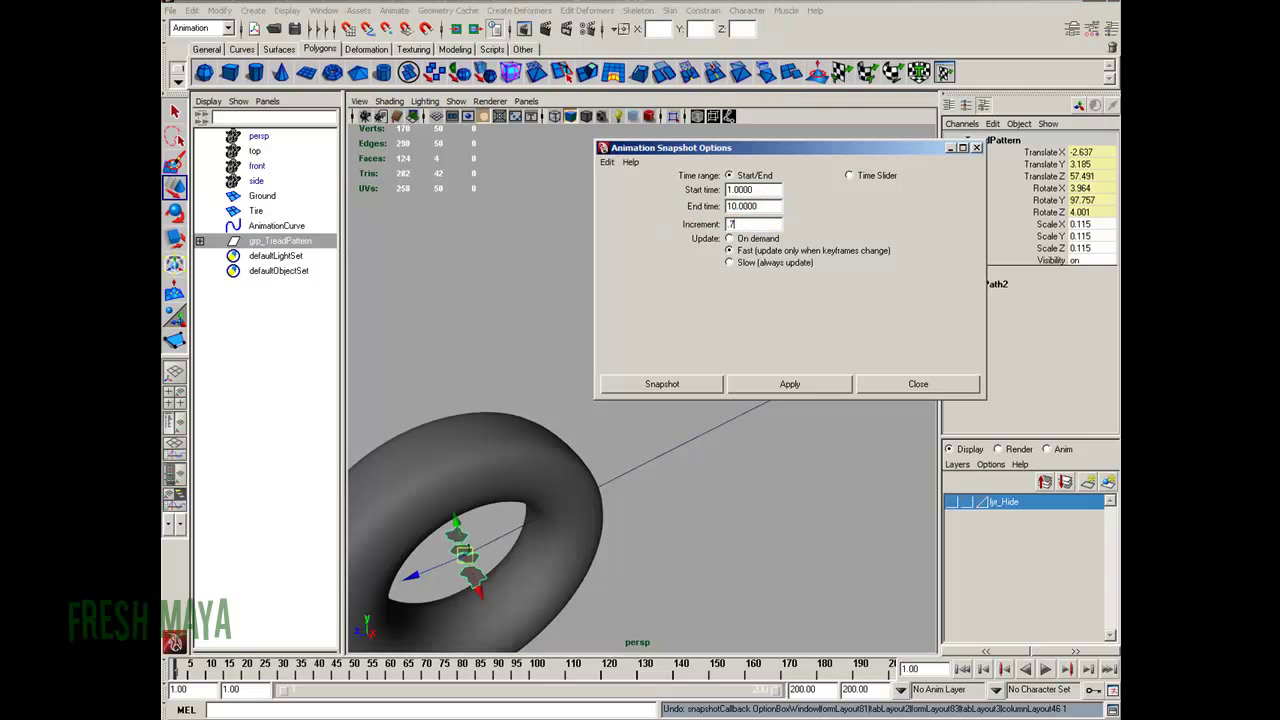
click(808, 384)
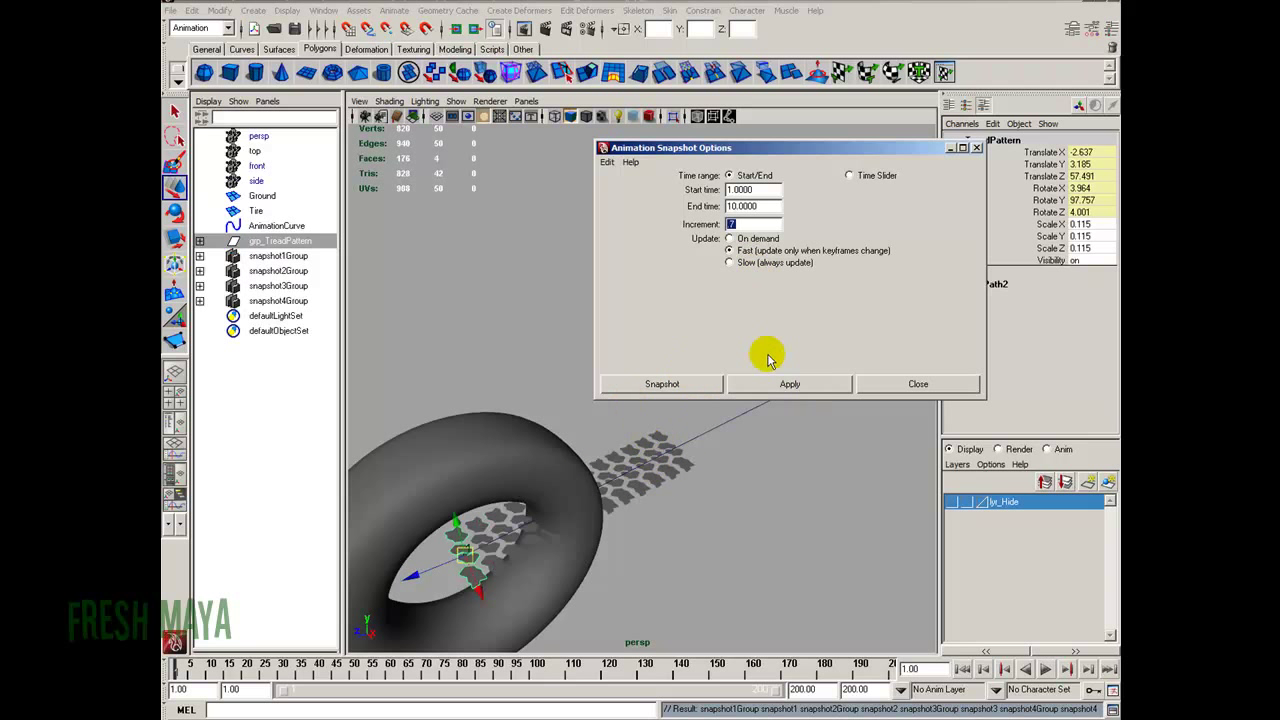
key(ctrl+z)
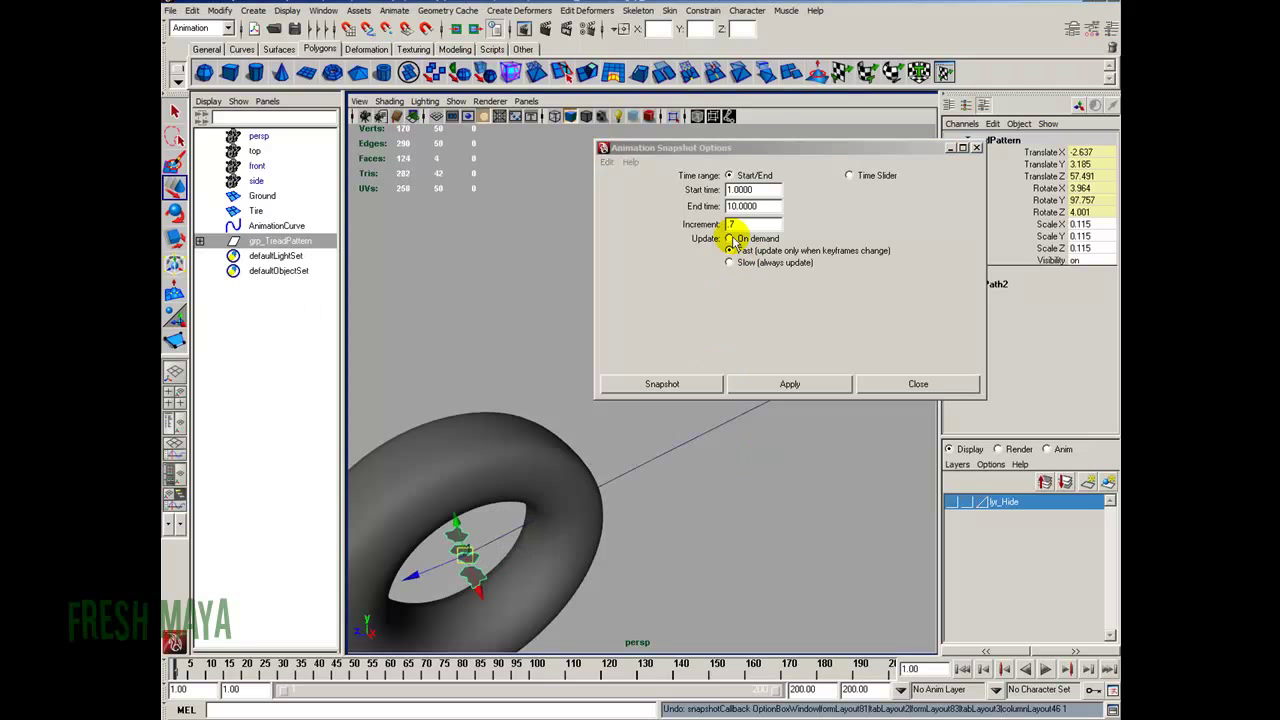
Set the snapshot increment to .6, test the tread spacing over frames 1 to 10, and undo the test snapshot
click(703, 229)
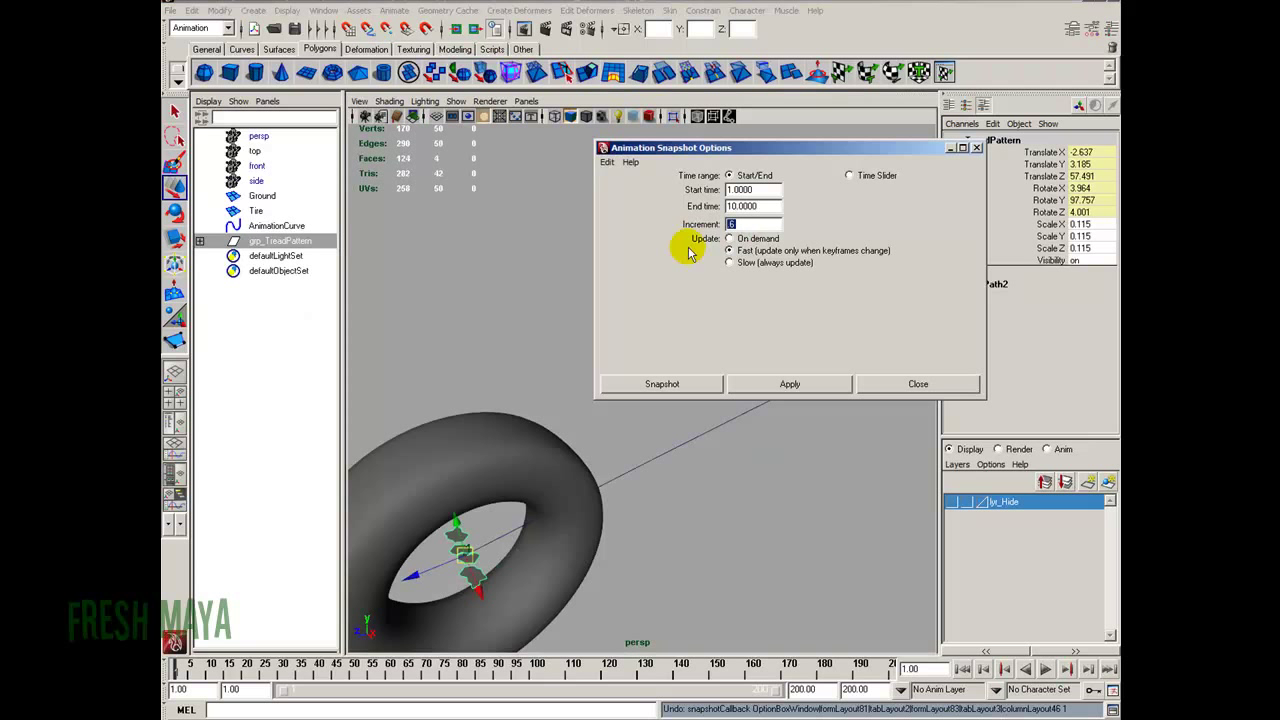
click(733, 381)
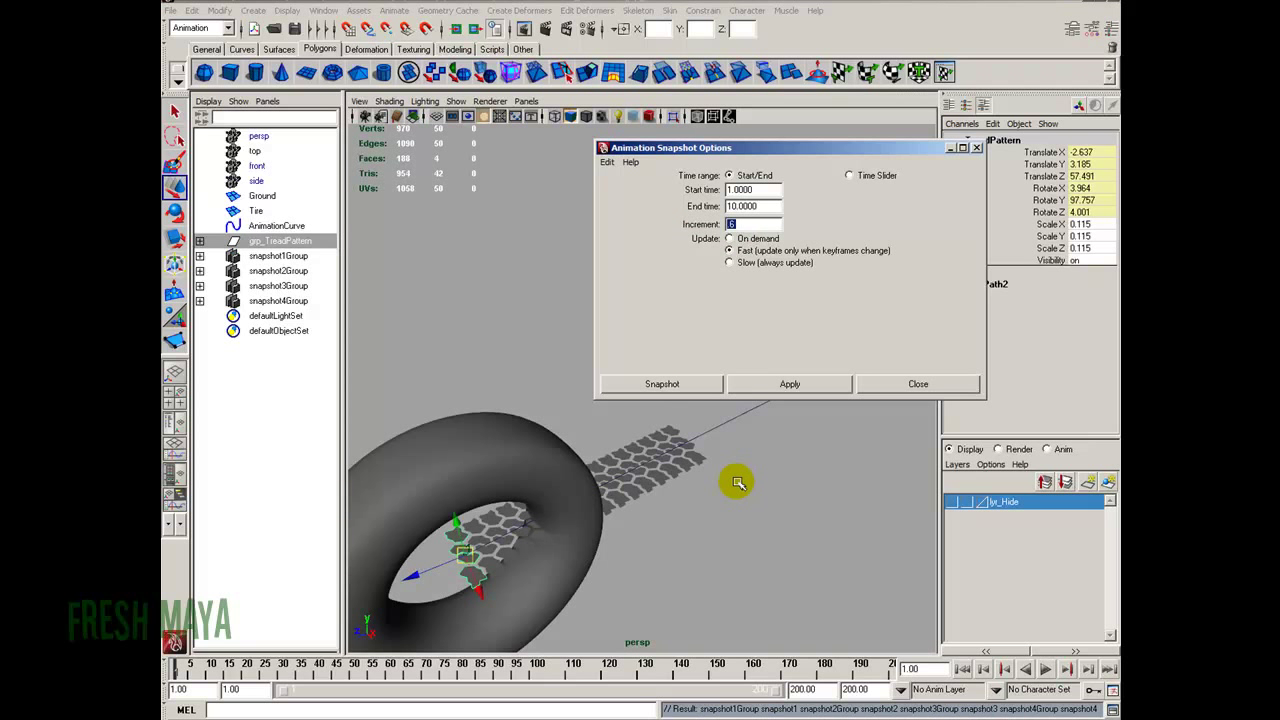
alt+drag(660, 483, 569, 516)
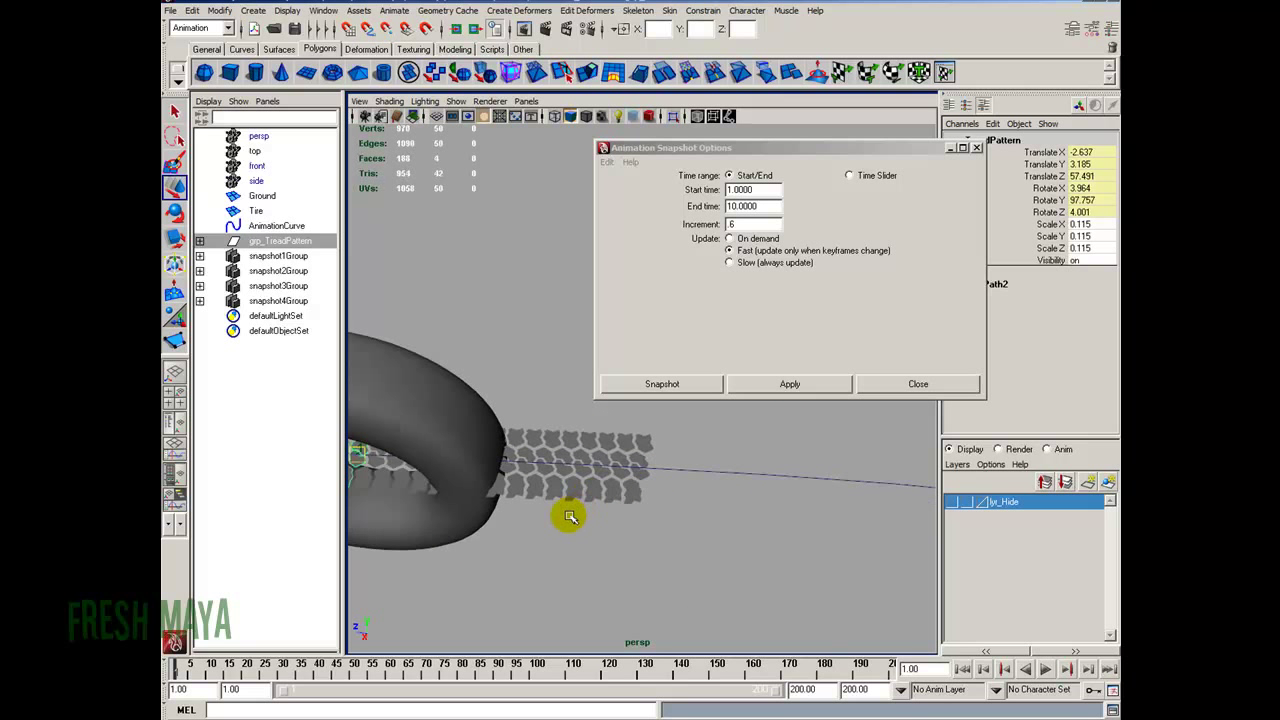
alt+drag(480, 521, 771, 409)
key(ctrl+z)
key(ctrl+z)
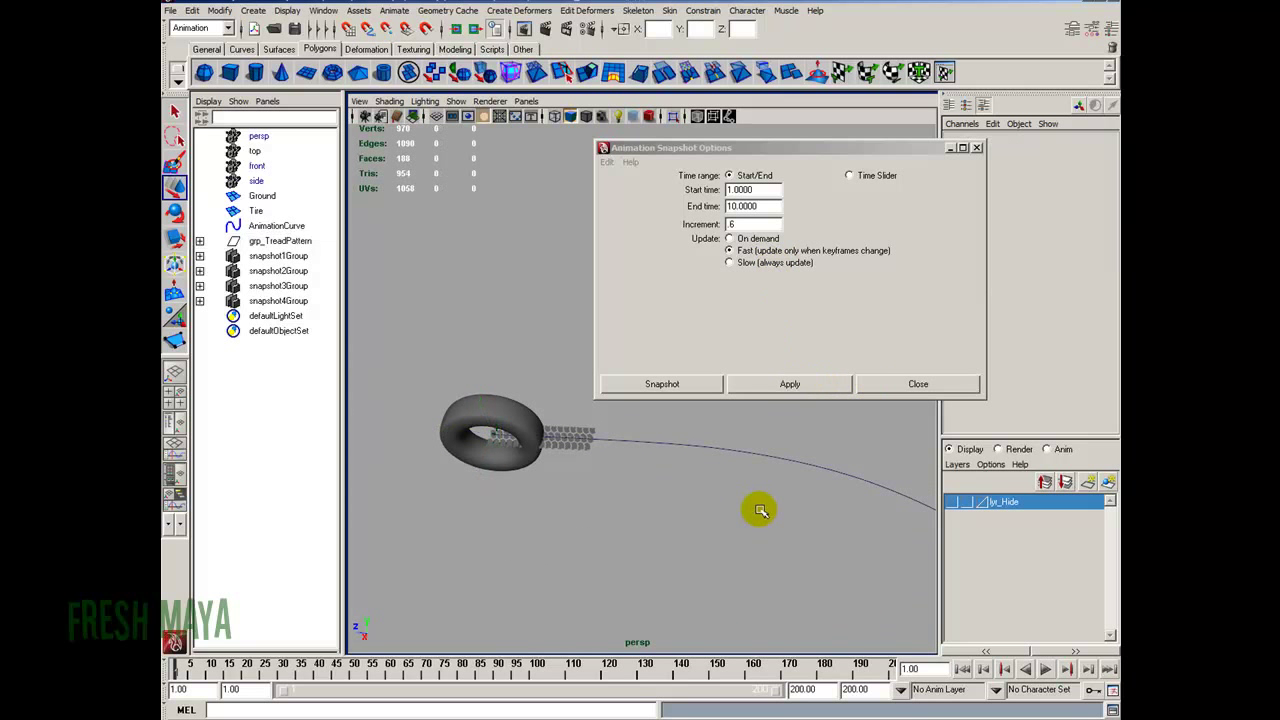
Create the tread group's animation snapshot over frames 1 to 150 with an increment of .6, and inspect the tracks along the path
alt+drag(846, 366, 617, 551)
double_click(768, 206)
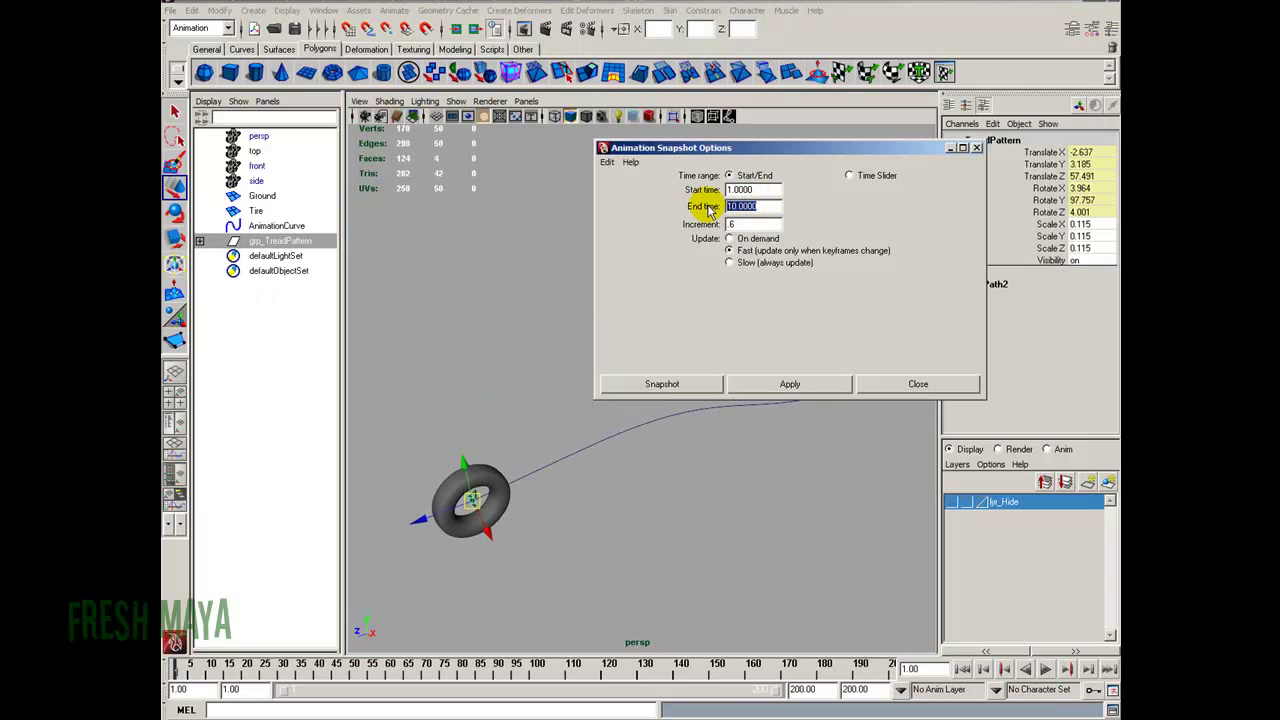
text(150)
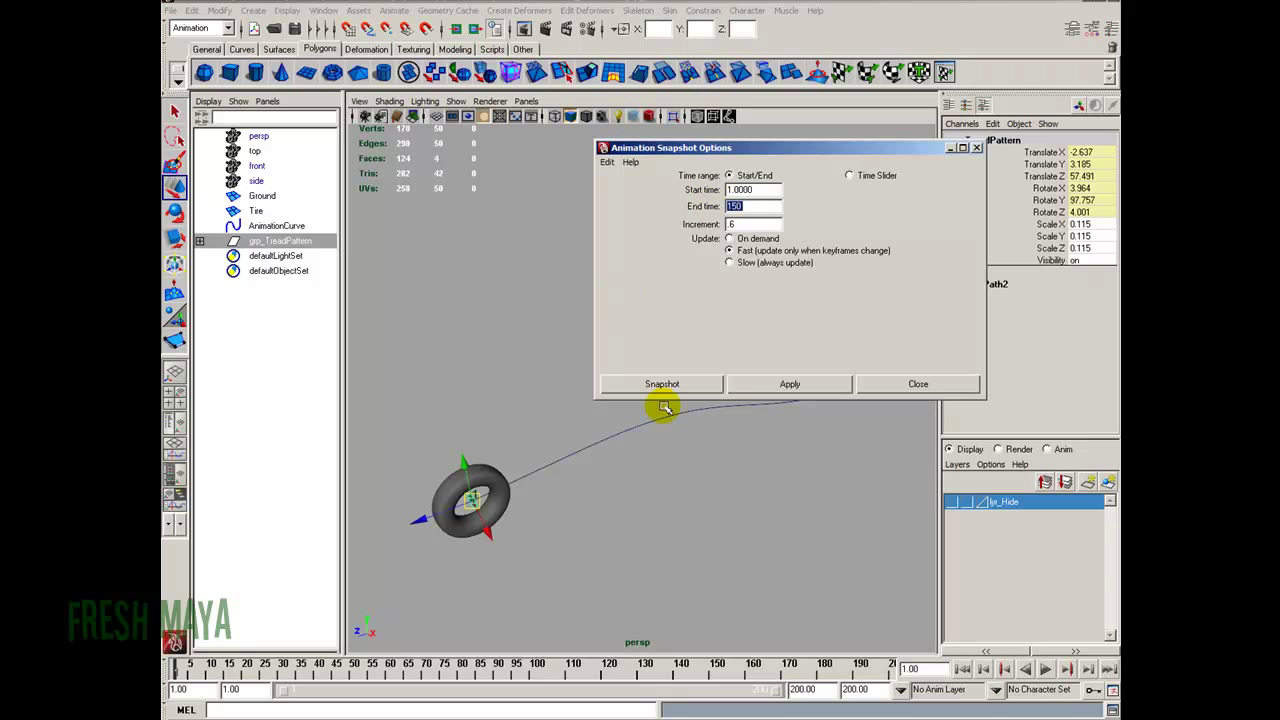
click(662, 384)
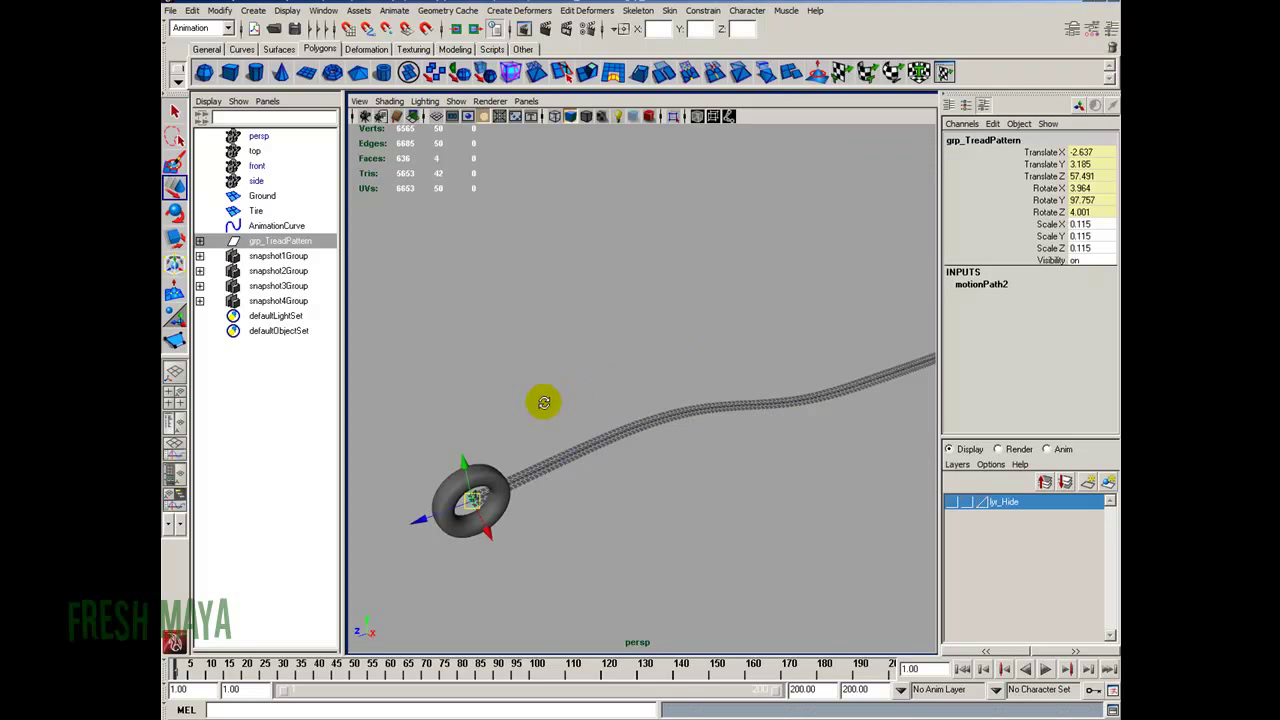
mouse_move(543, 400)
alt+mouse_down()
mouse_move(673, 389)
mouse_move(574, 400)
mouse_move(653, 375)
alt+mouse_up()
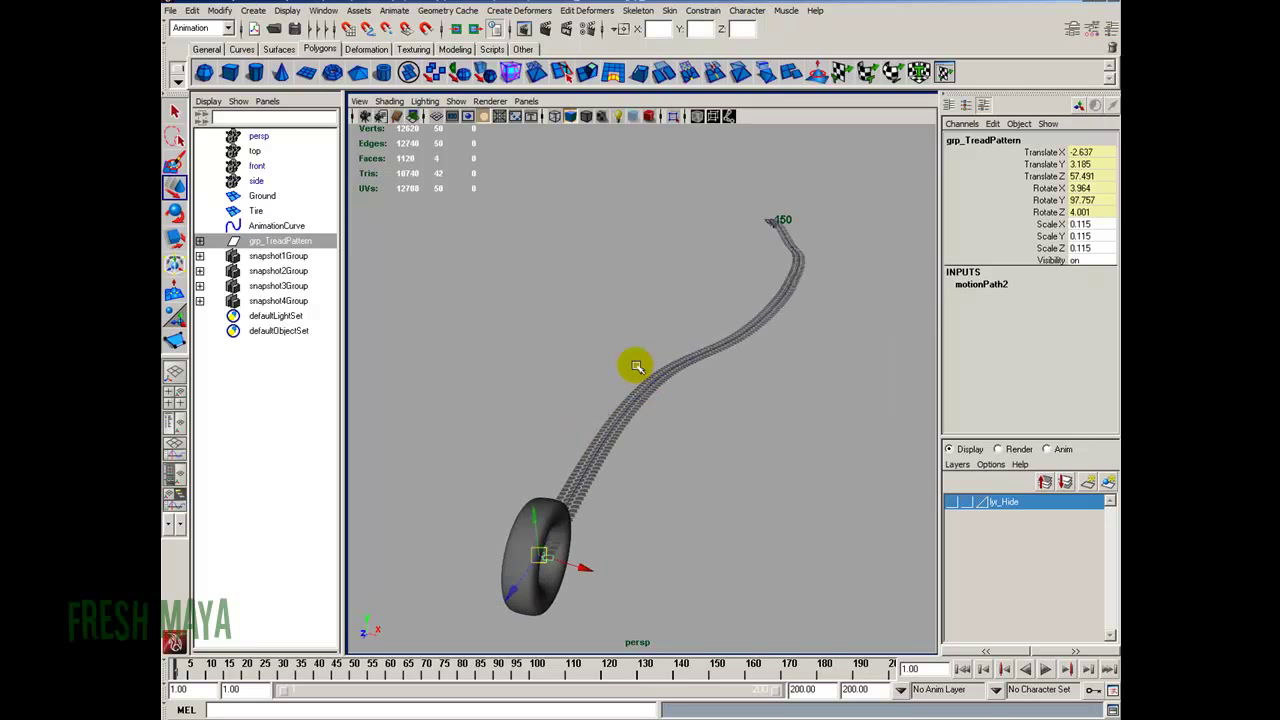
alt+right_drag(634, 366, 631, 406)
alt+middle_drag(631, 406, 648, 434)
alt+right_drag(648, 434, 620, 428)
mouse_move(620, 428)
alt+mouse_down()
mouse_move(600, 411)
mouse_move(631, 408)
alt+mouse_up()
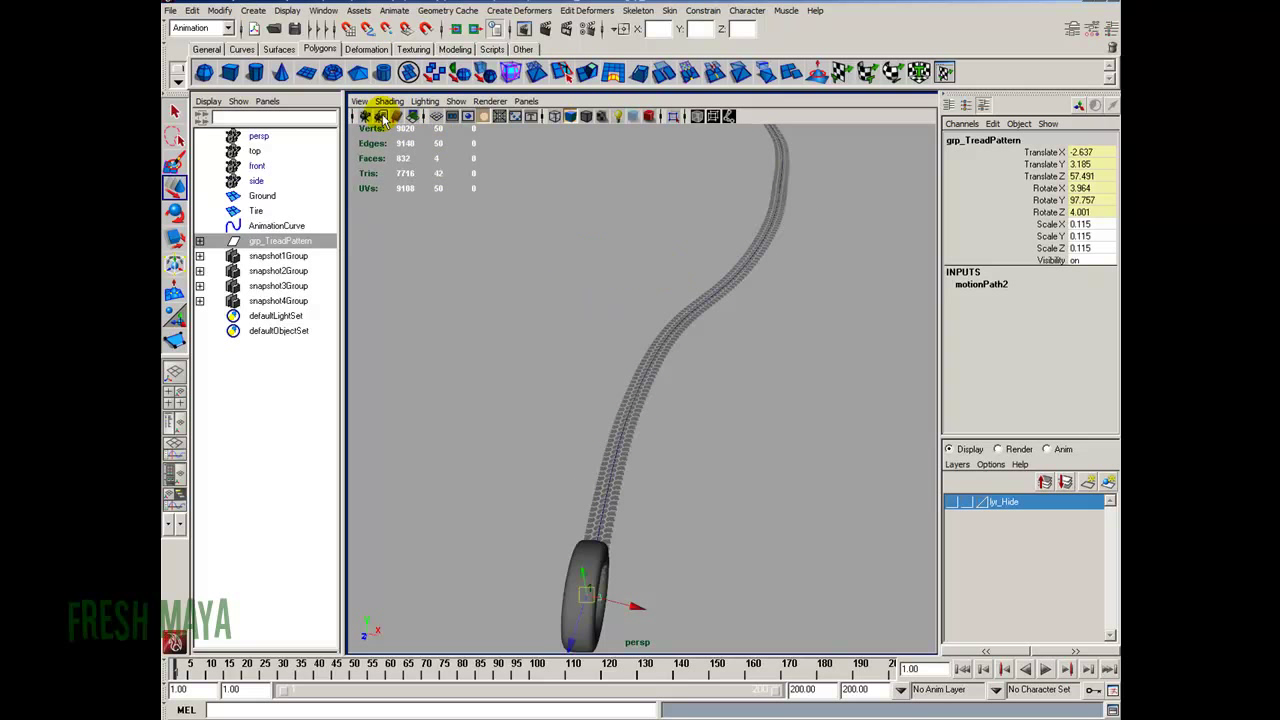
Examine the background color setting in the perspective camera's Environment attributes, and return to the channel values
click(360, 101)
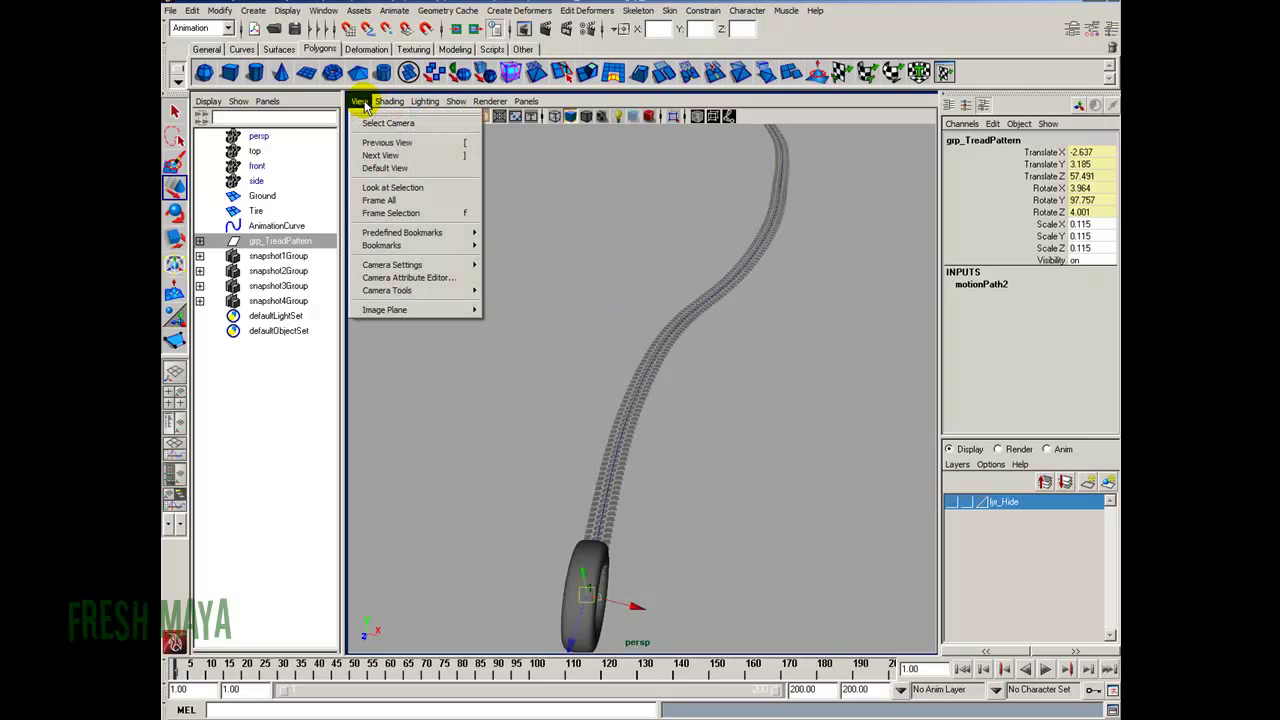
click(415, 279)
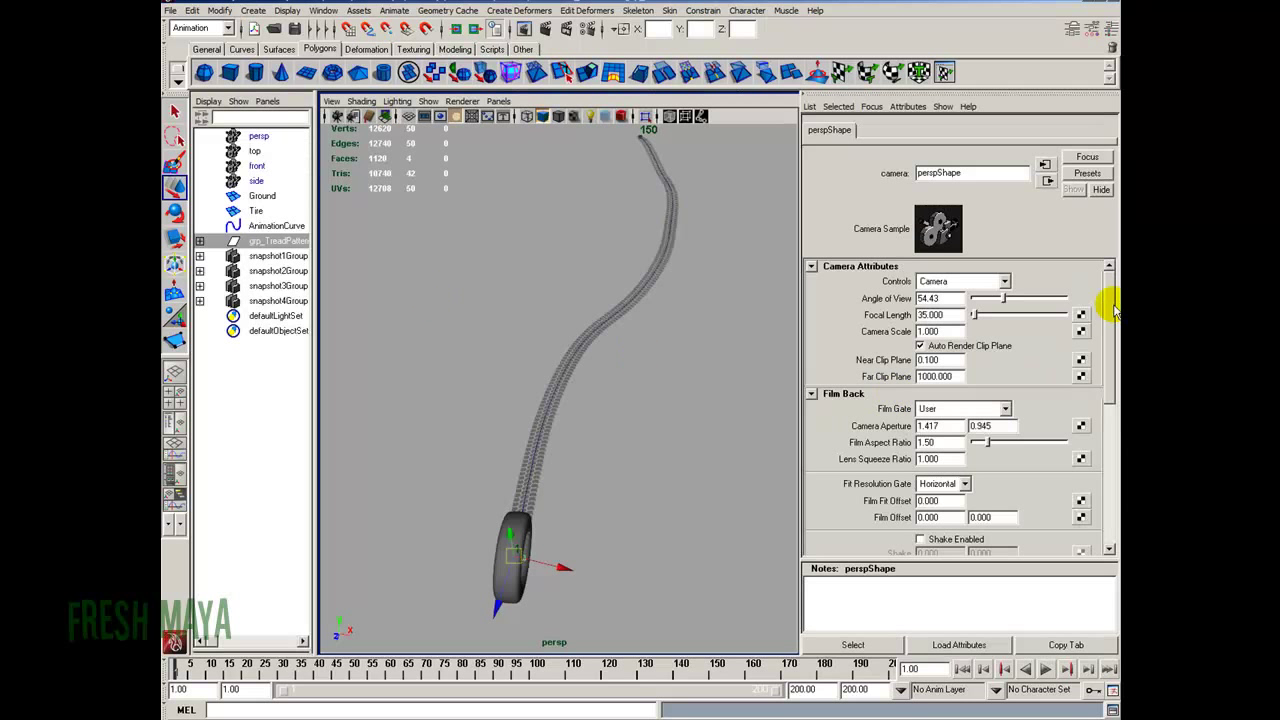
drag(1111, 294, 1106, 443)
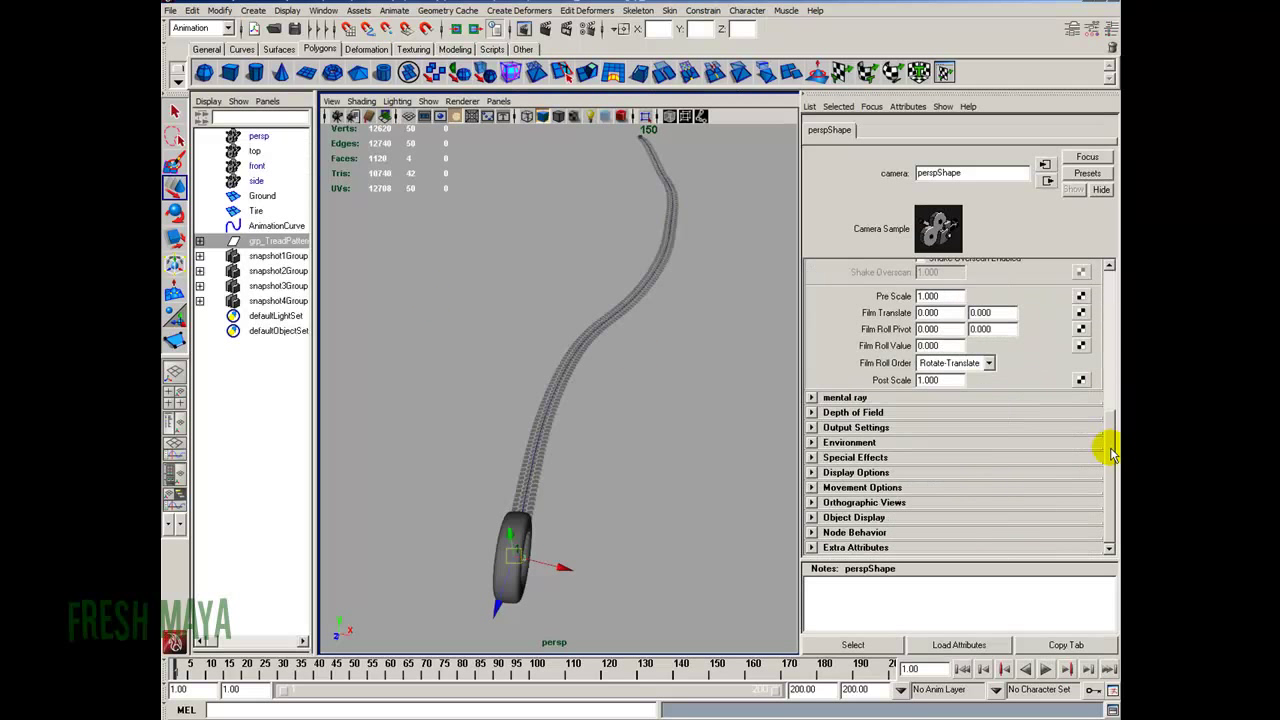
click(812, 442)
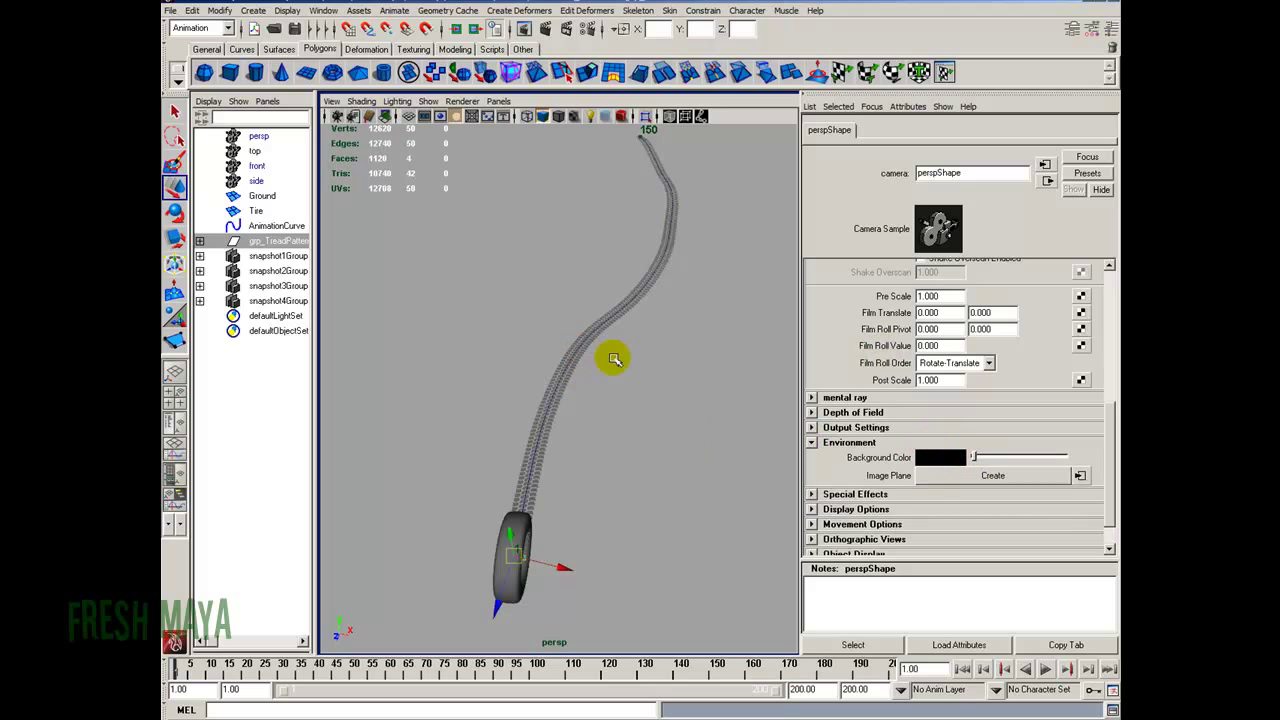
alt+drag(609, 354, 543, 357)
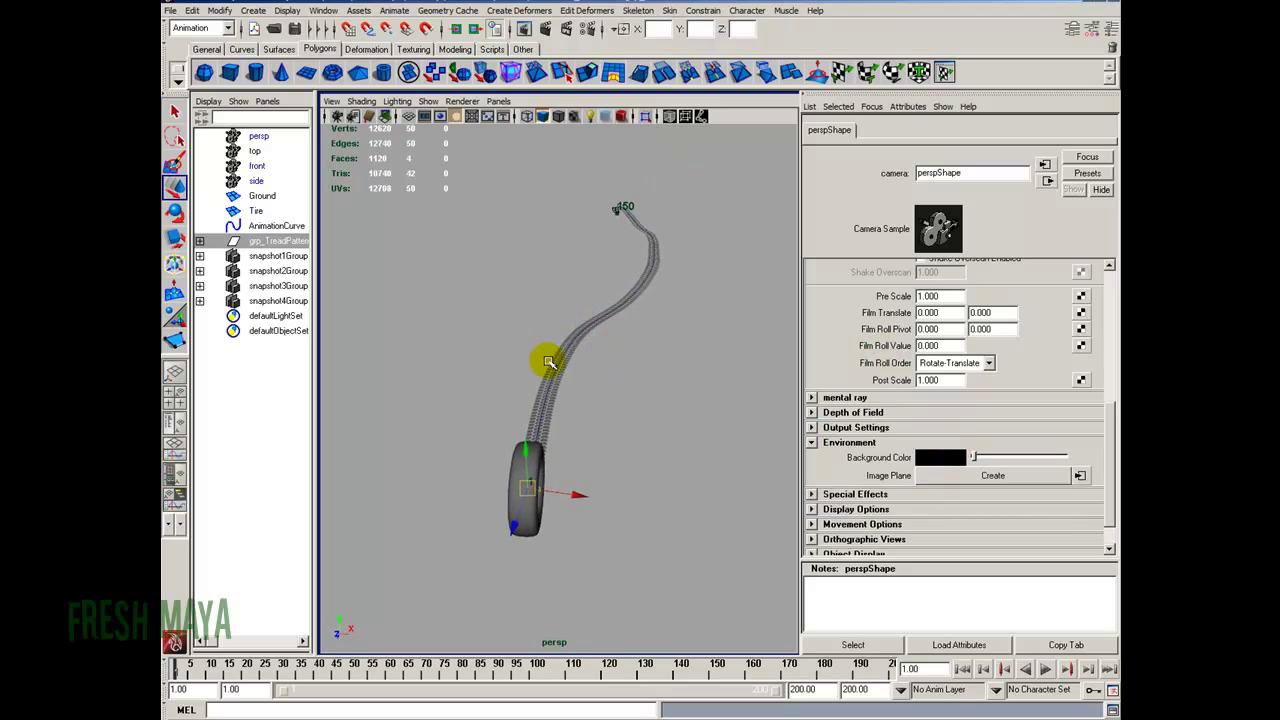
alt+drag(666, 303, 690, 270)
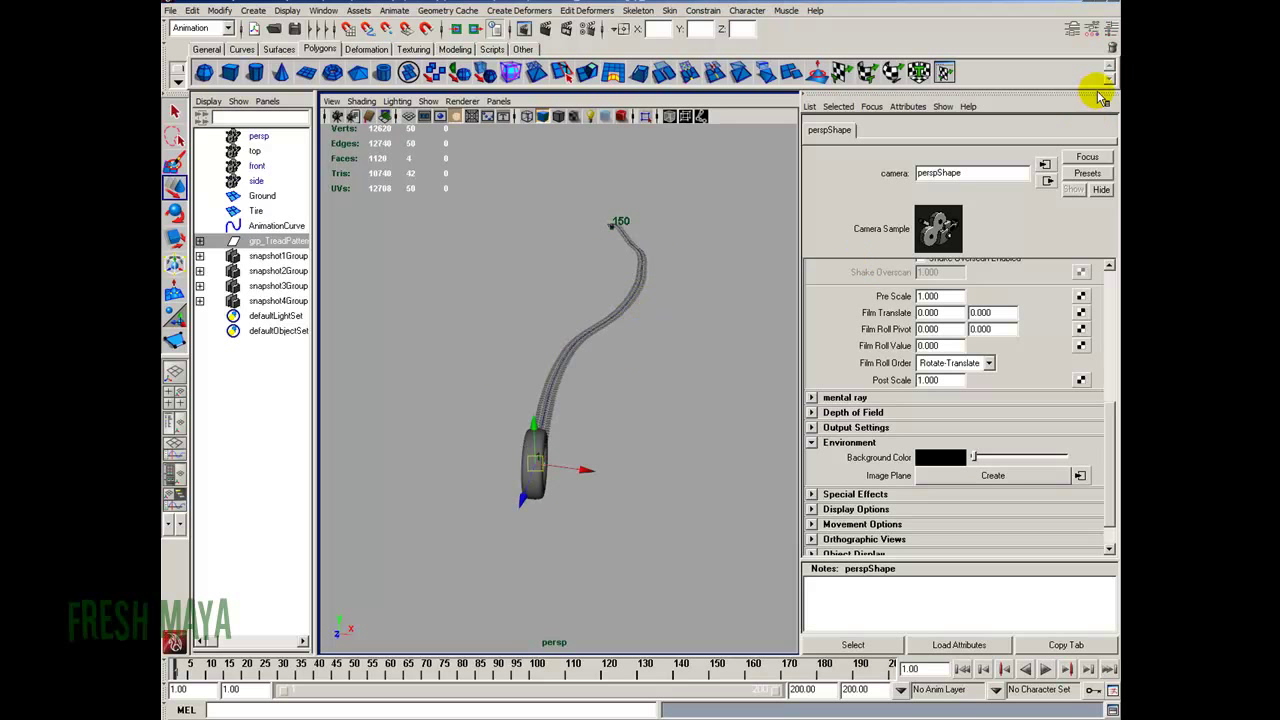
click(1110, 30)
alt+drag(714, 343, 640, 349)
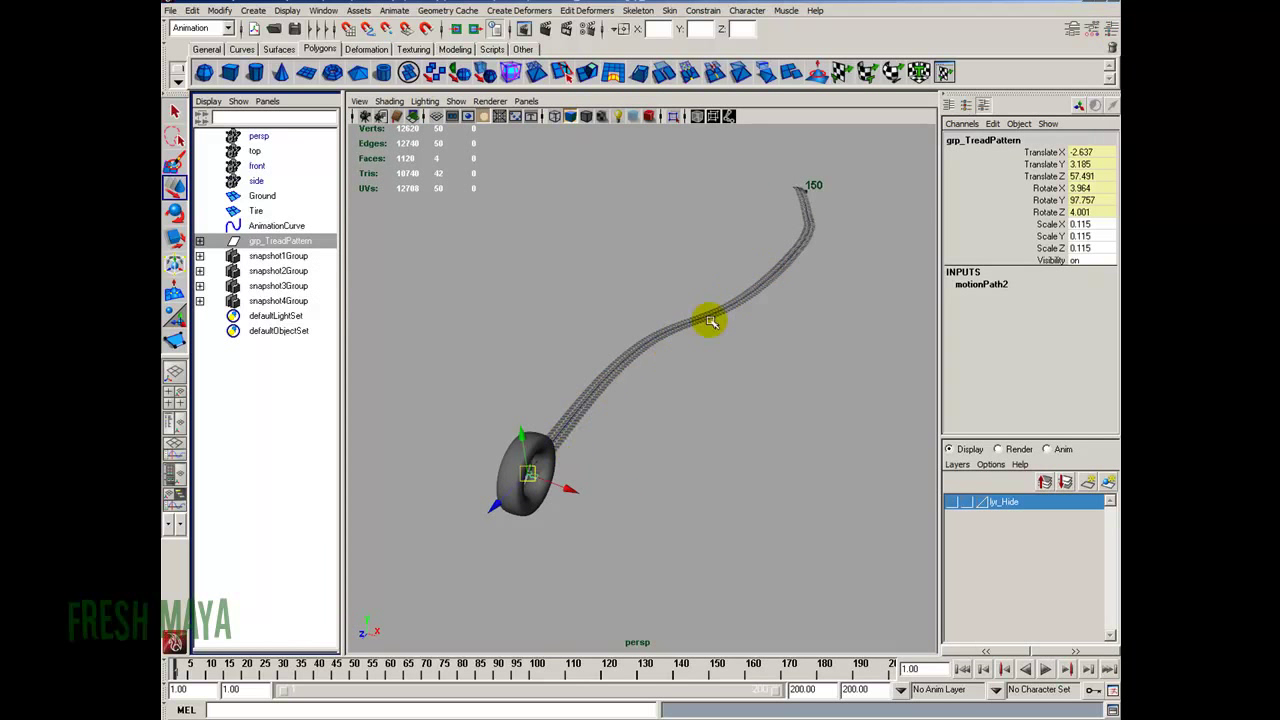
Select the tread pattern group together with the four snapshot groups to inspect the full track, and clear the selection
click(267, 245)
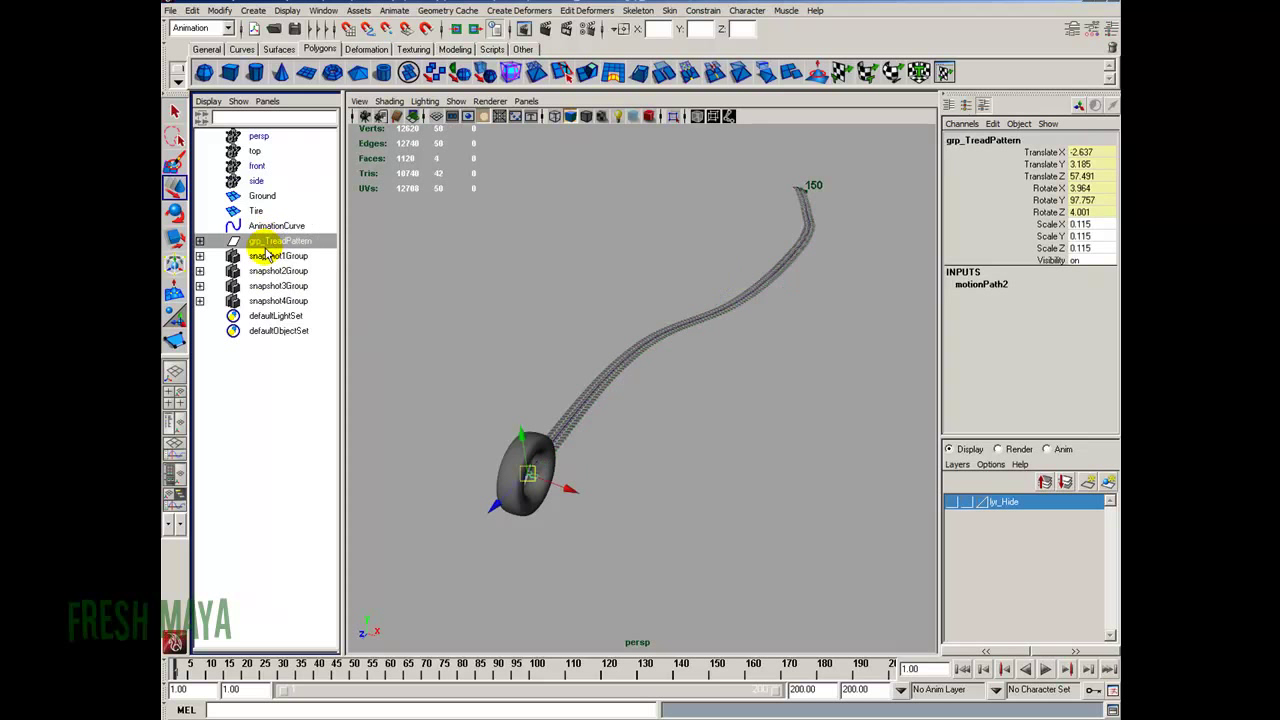
shift+click(272, 300)
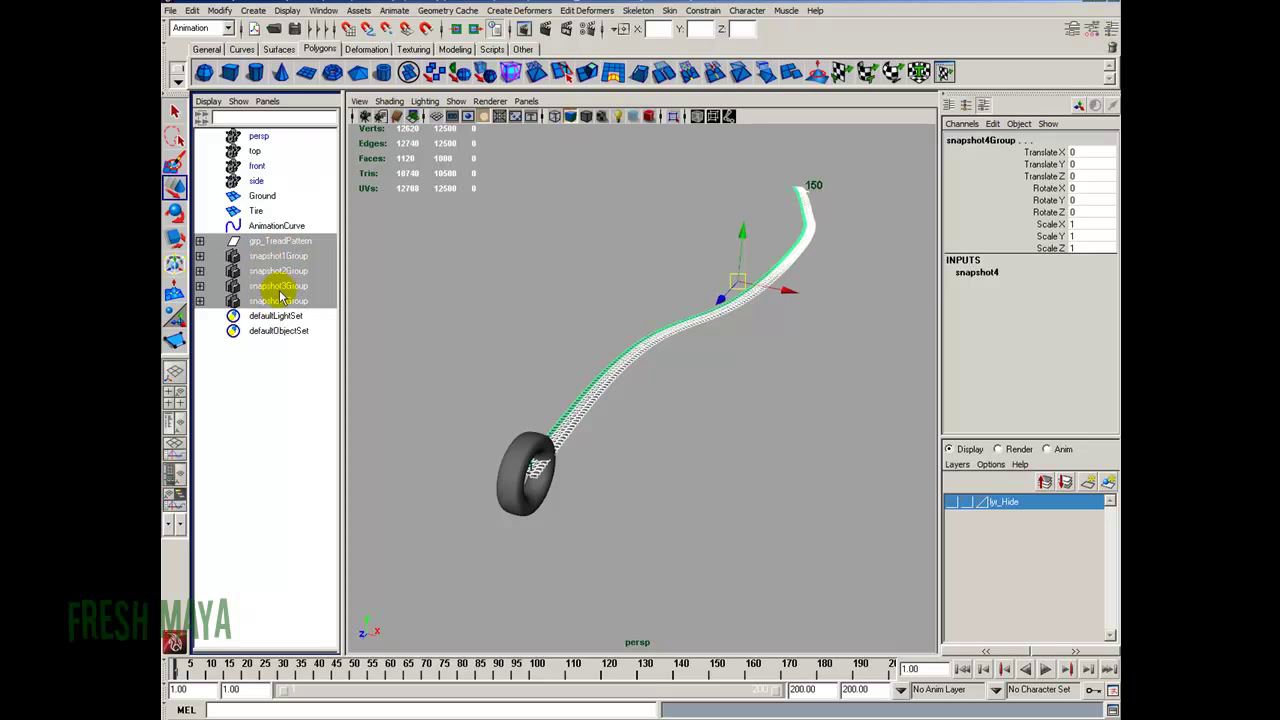
alt+drag(694, 323, 612, 368)
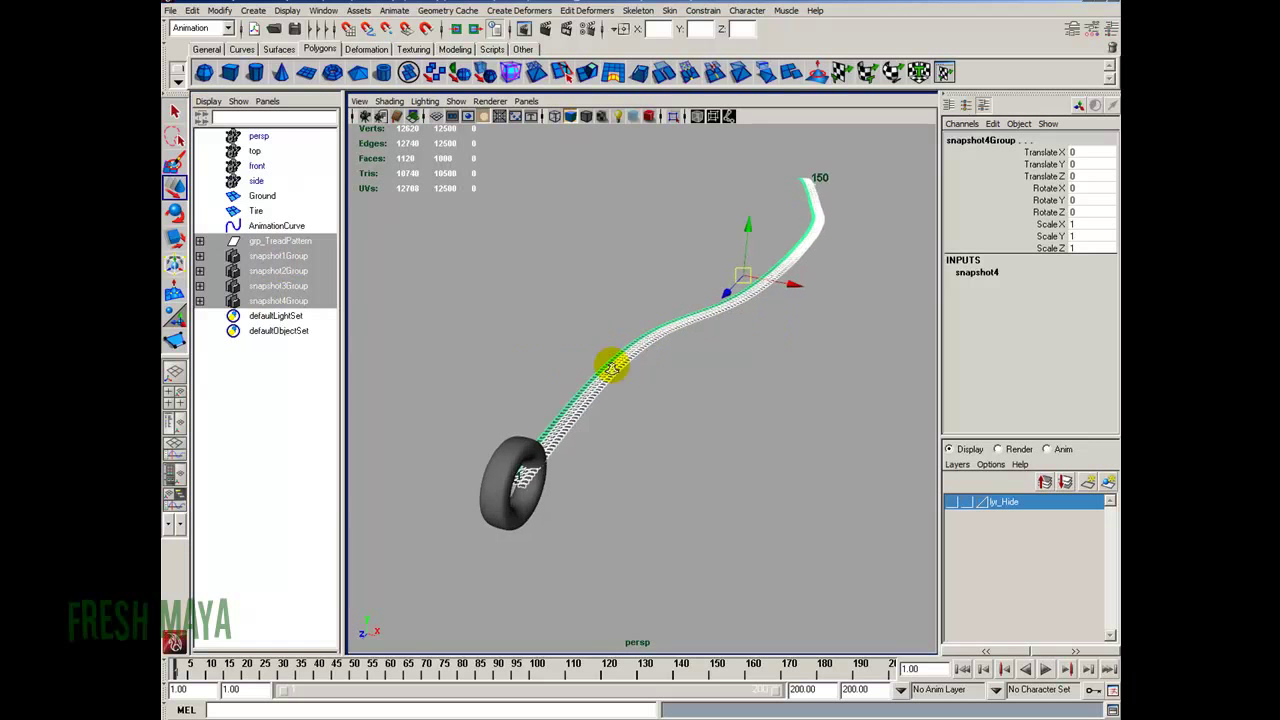
alt+right_drag(612, 368, 684, 380)
right_click(575, 376)
click(631, 380)
alt+drag(684, 380, 622, 372)
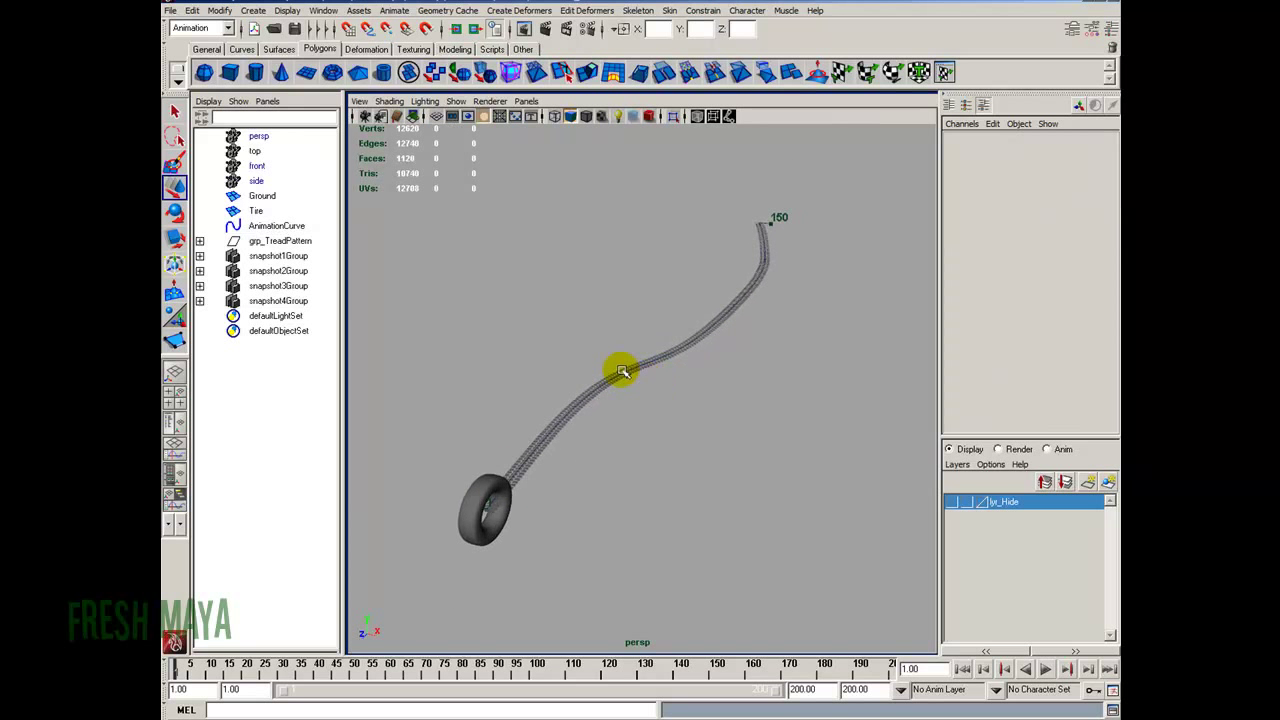
Create a new Lambert material in the Hypershade and place its node in the middle of the work area
click(327, 10)
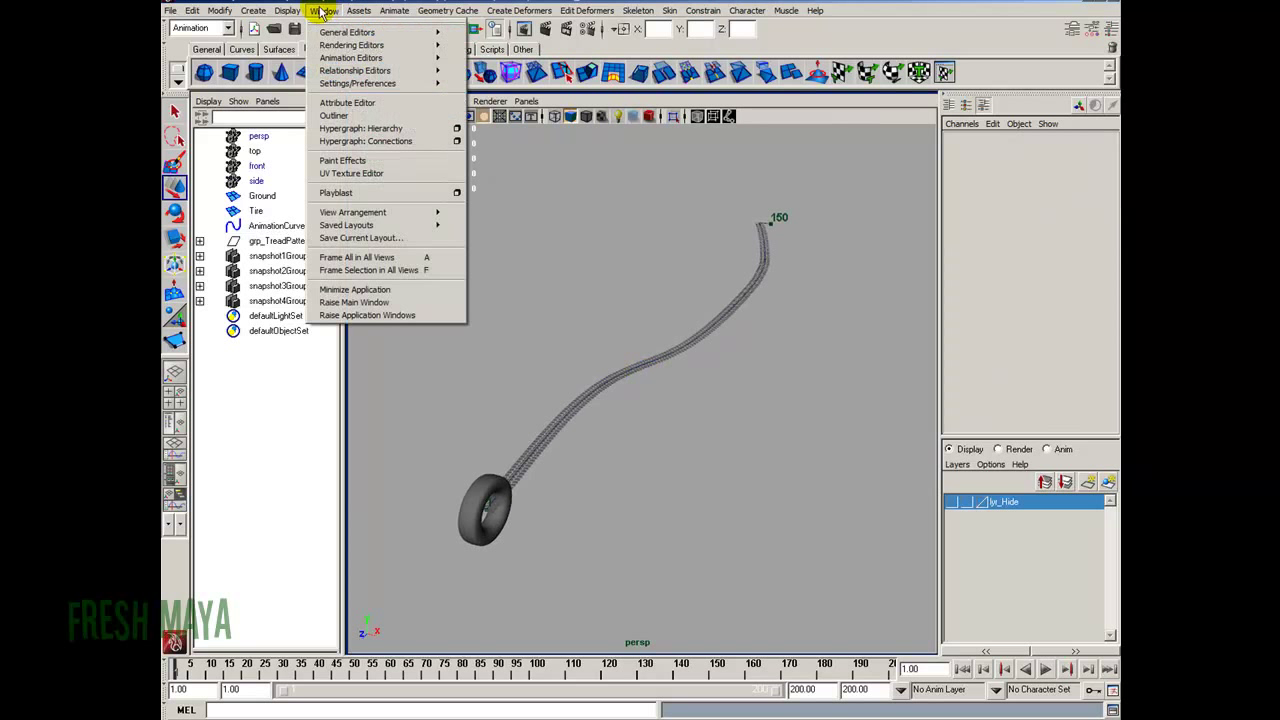
mouse_move(360, 45)
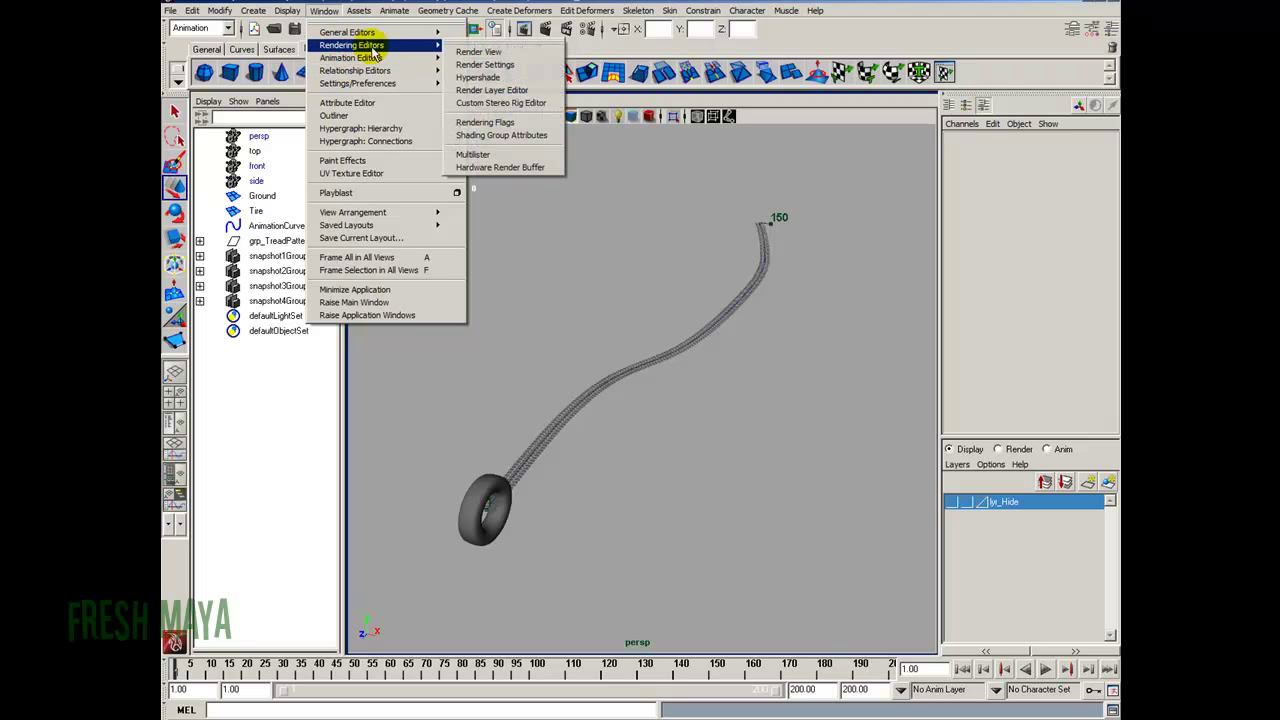
click(490, 80)
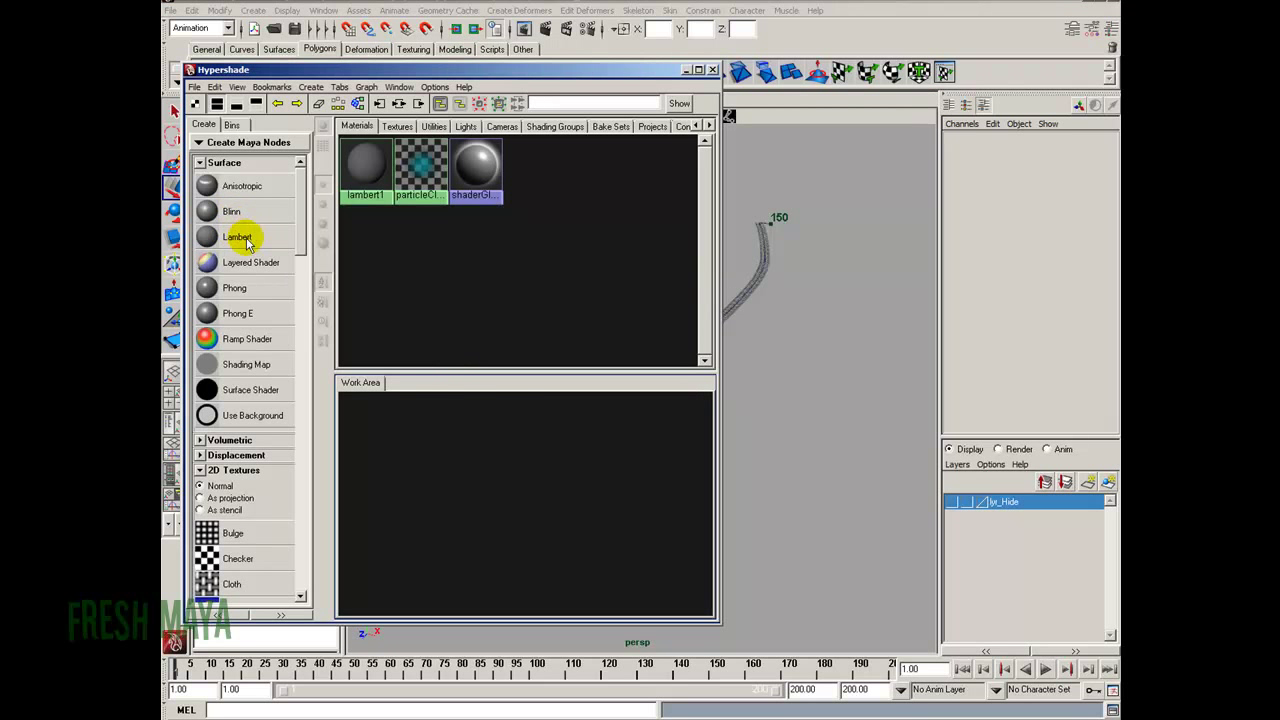
click(248, 238)
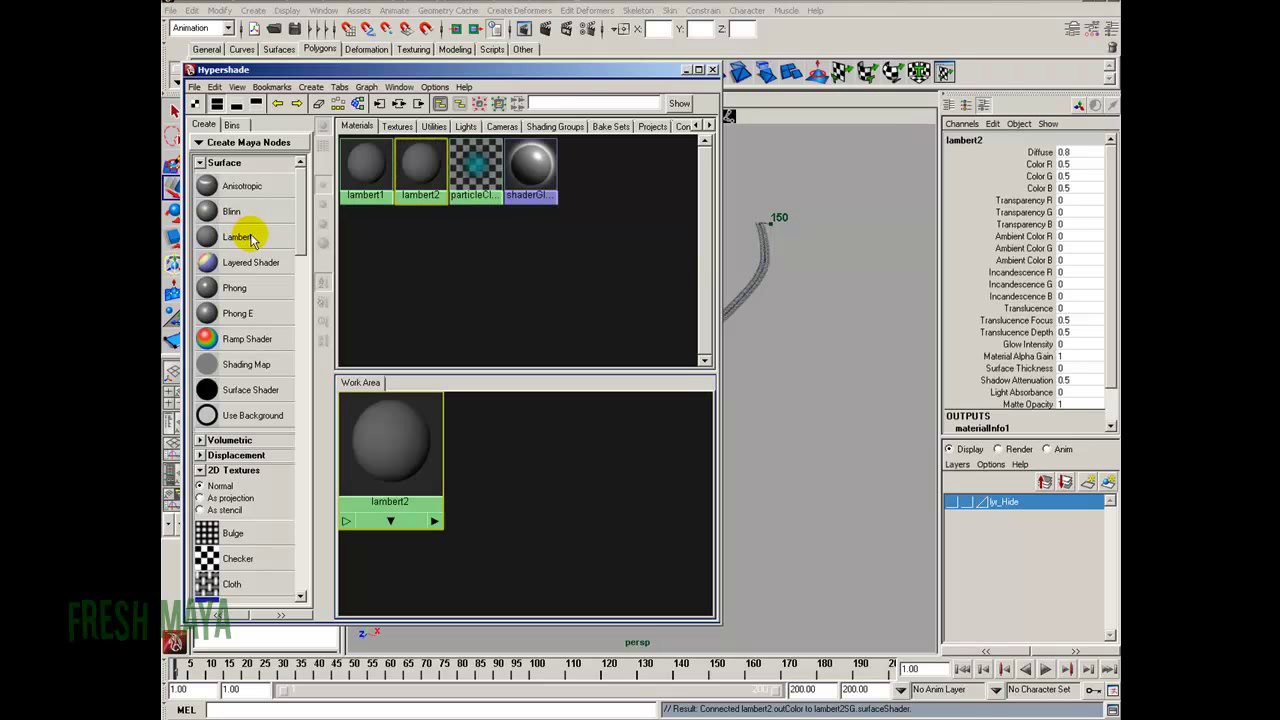
drag(423, 434, 570, 482)
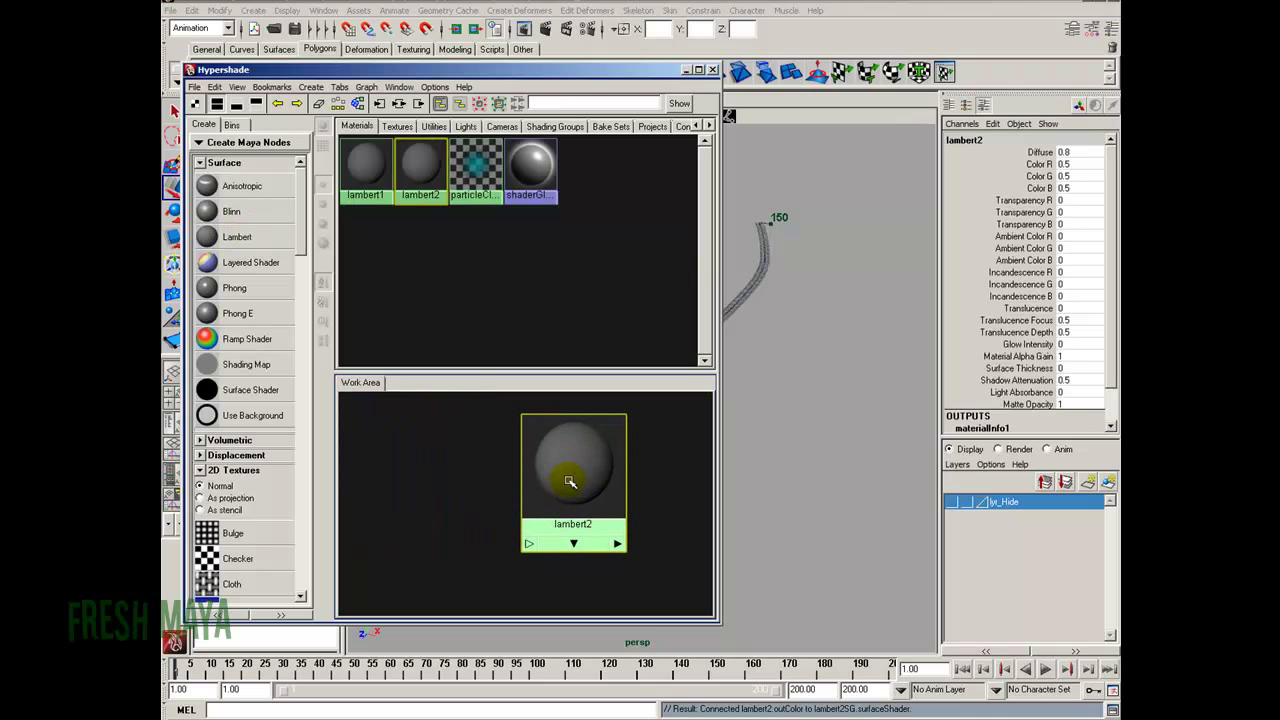
Set the new Lambert material's color to white
double_click(573, 471)
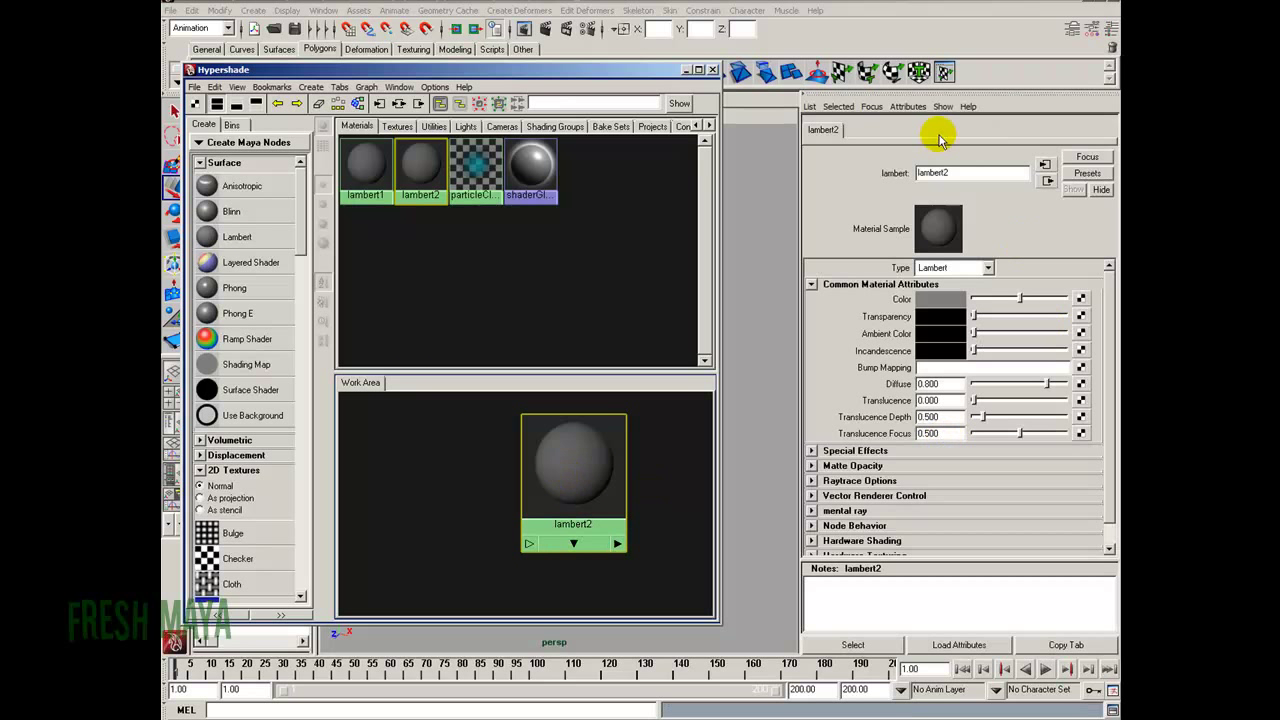
click(1020, 299)
drag(1018, 300, 1066, 298)
click(574, 486)
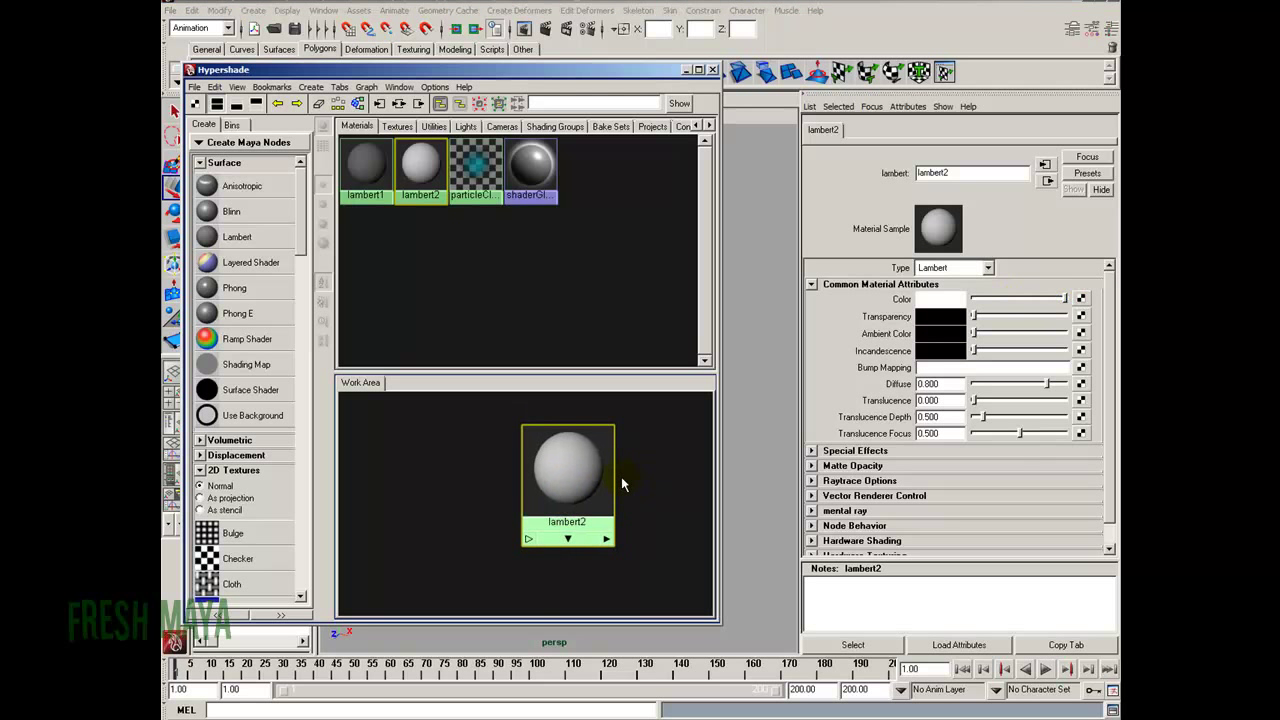
Rename the white Lambert material to shdr_Black
click(557, 456)
right_drag(552, 455, 499, 594)
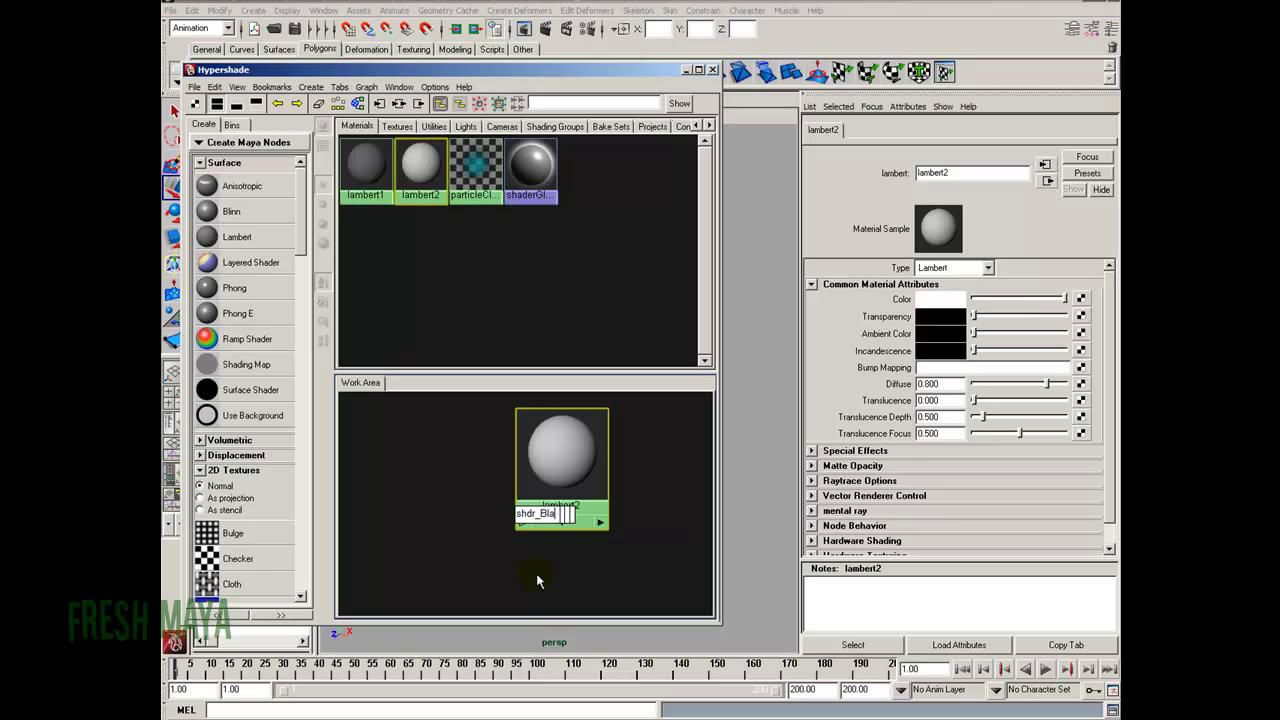
text(shdr_Black)
key(Return)
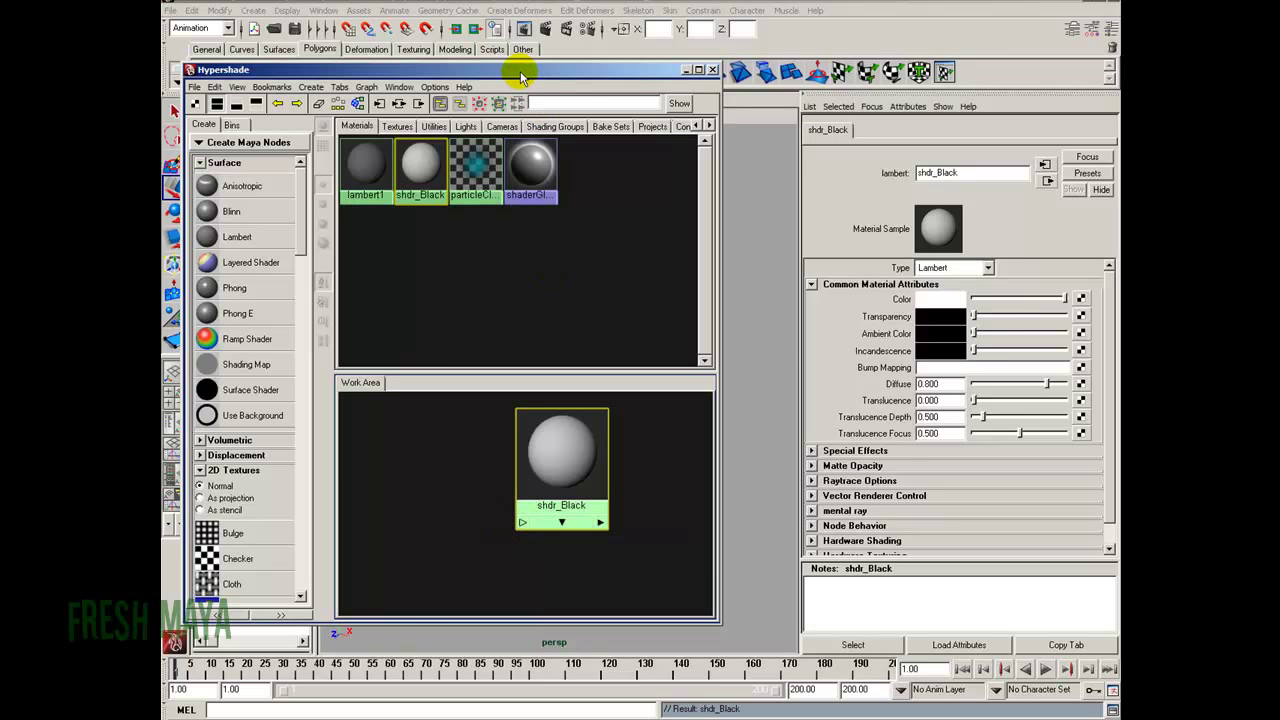
Assign the shdr_Black material to grp_TreadPattern and all four snapshot groups, close the Hypershade and deselect the groups to inspect the tracks
drag(536, 70, 844, 59)
click(266, 241)
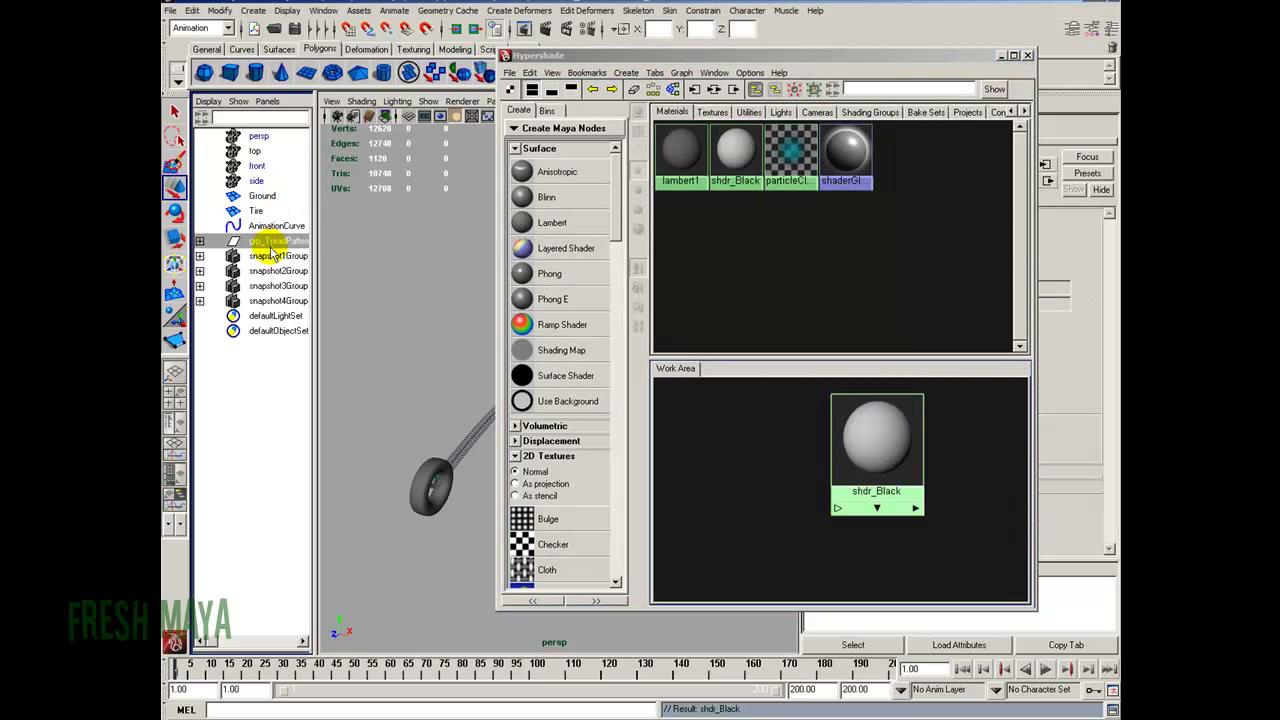
shift+click(272, 303)
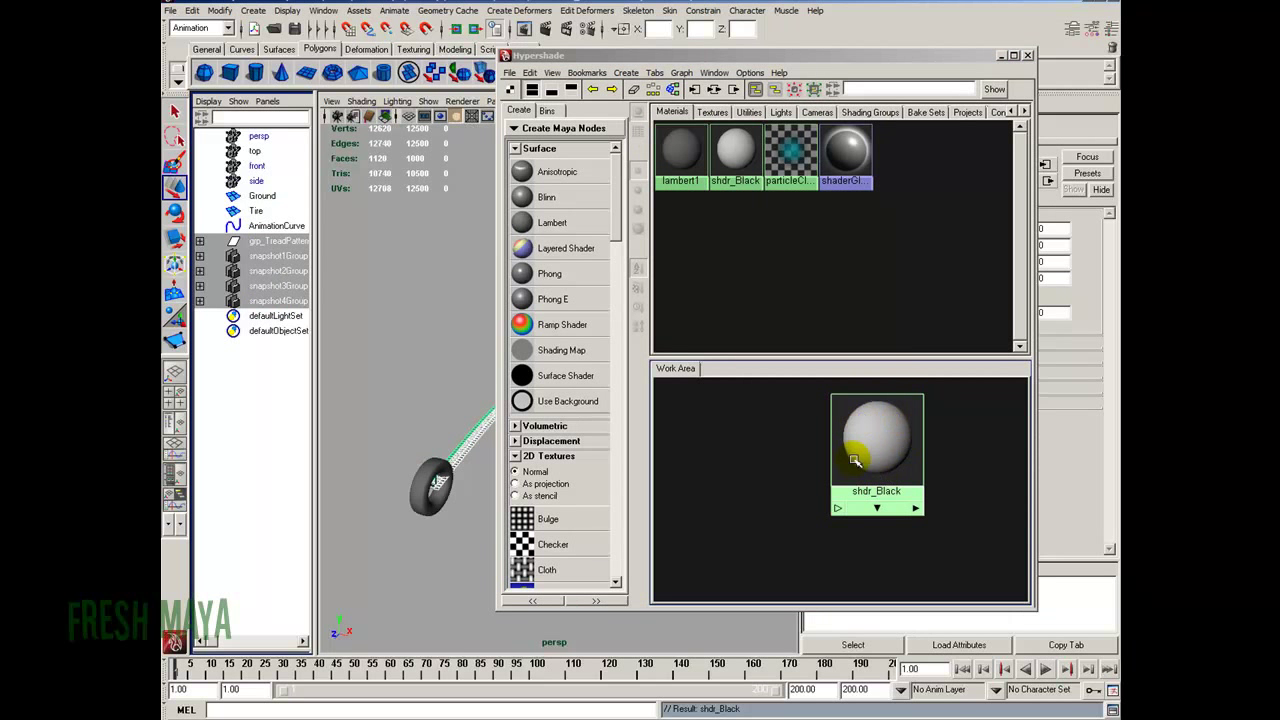
middle_drag(733, 147, 879, 430)
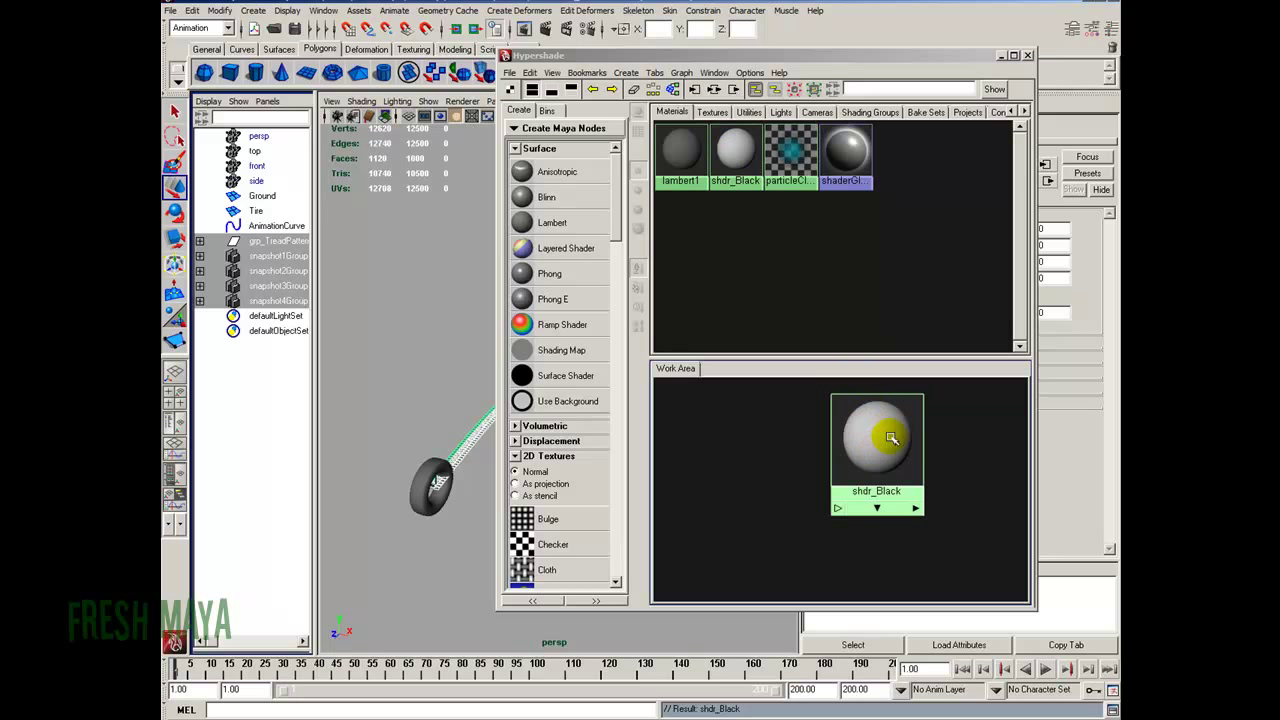
right_click(880, 433)
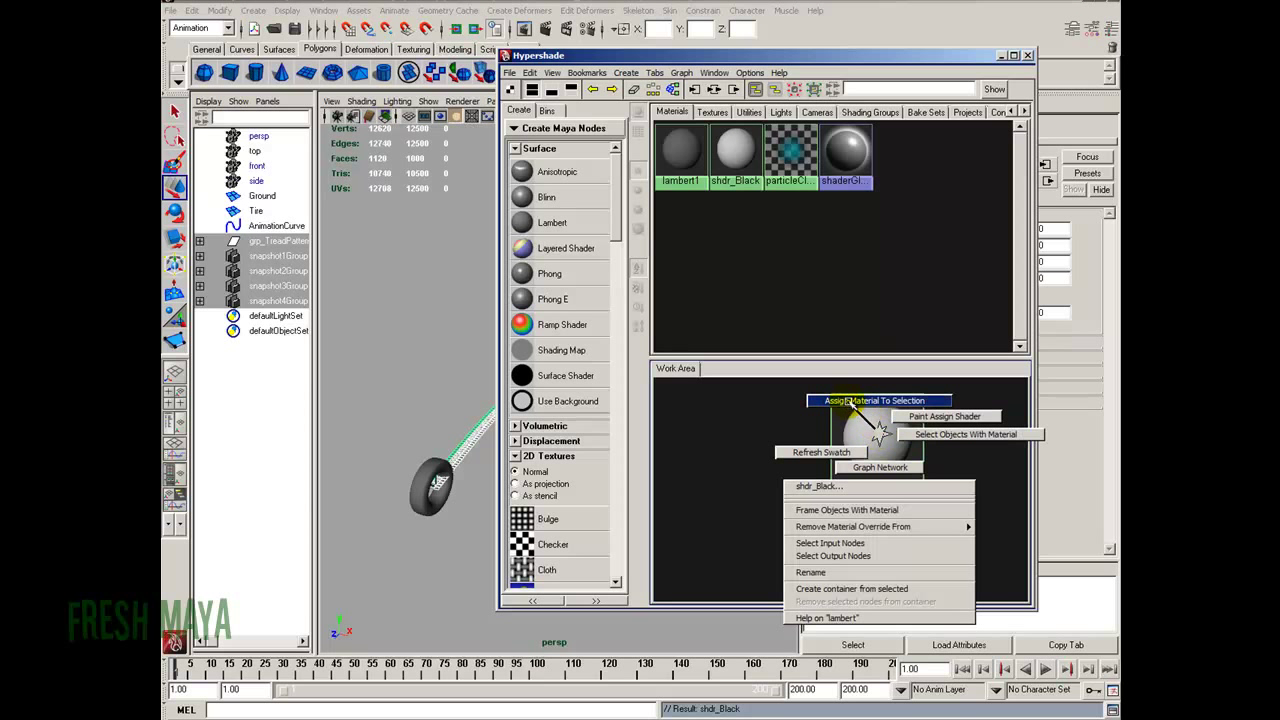
click(876, 401)
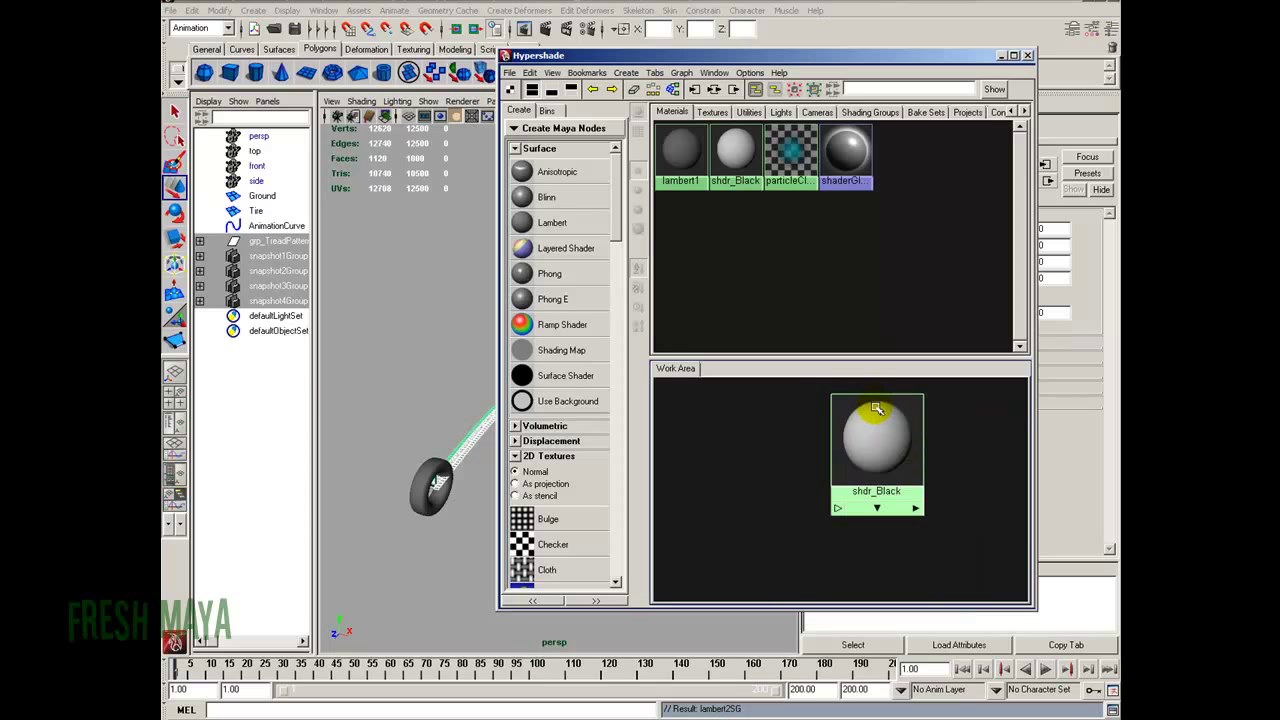
click(1029, 57)
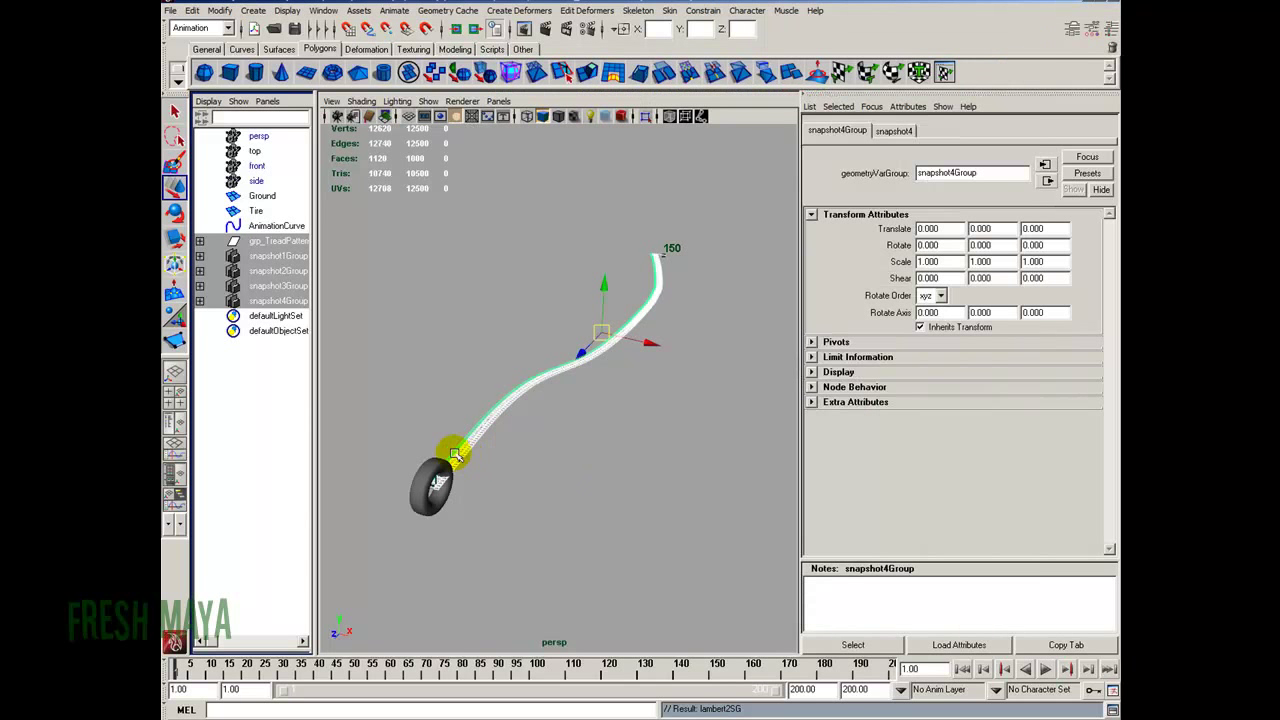
alt+right_drag(457, 471, 560, 433)
click(560, 433)
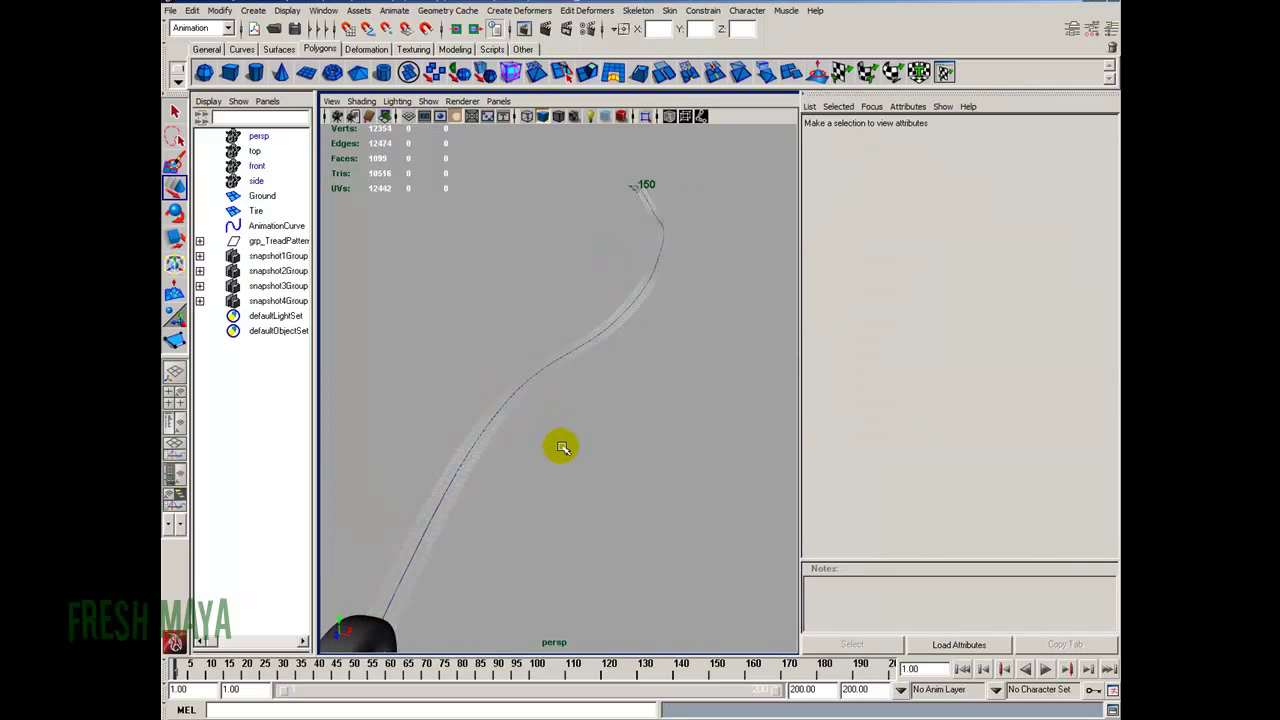
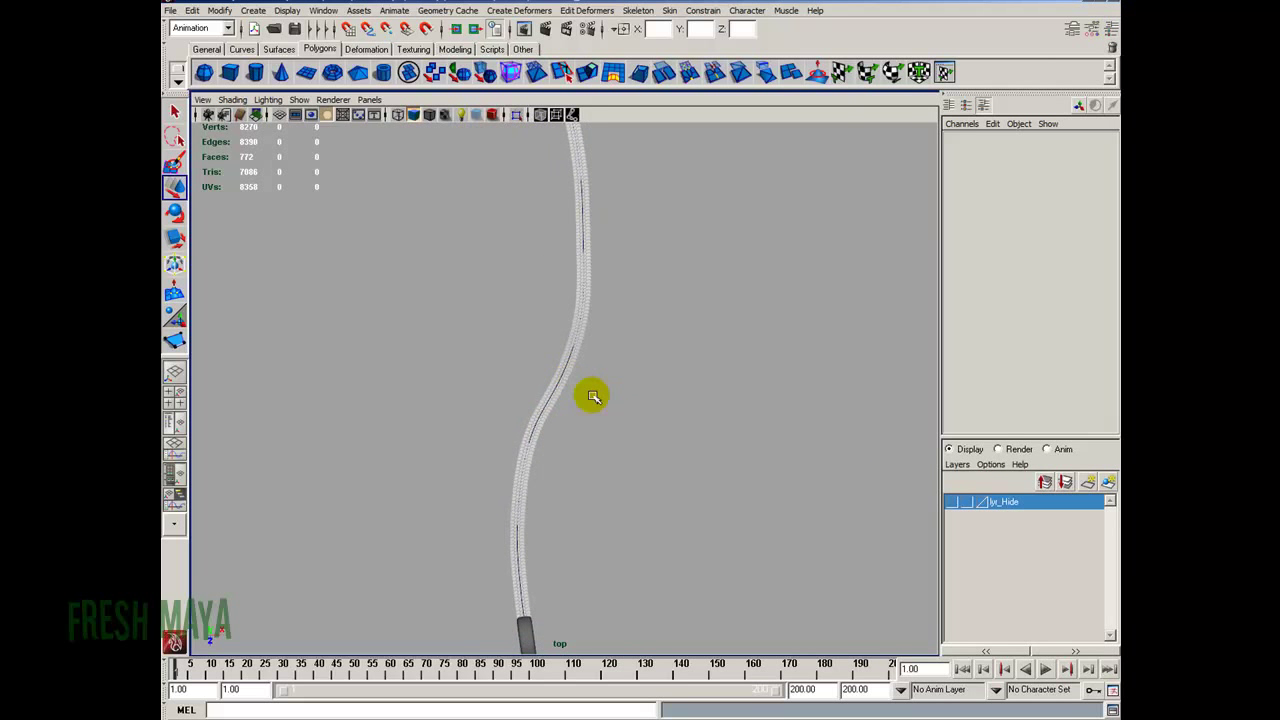
Make the lyr_Hide layer visible and frame the whole ground plane with the tracks in the top view
click(957, 503)
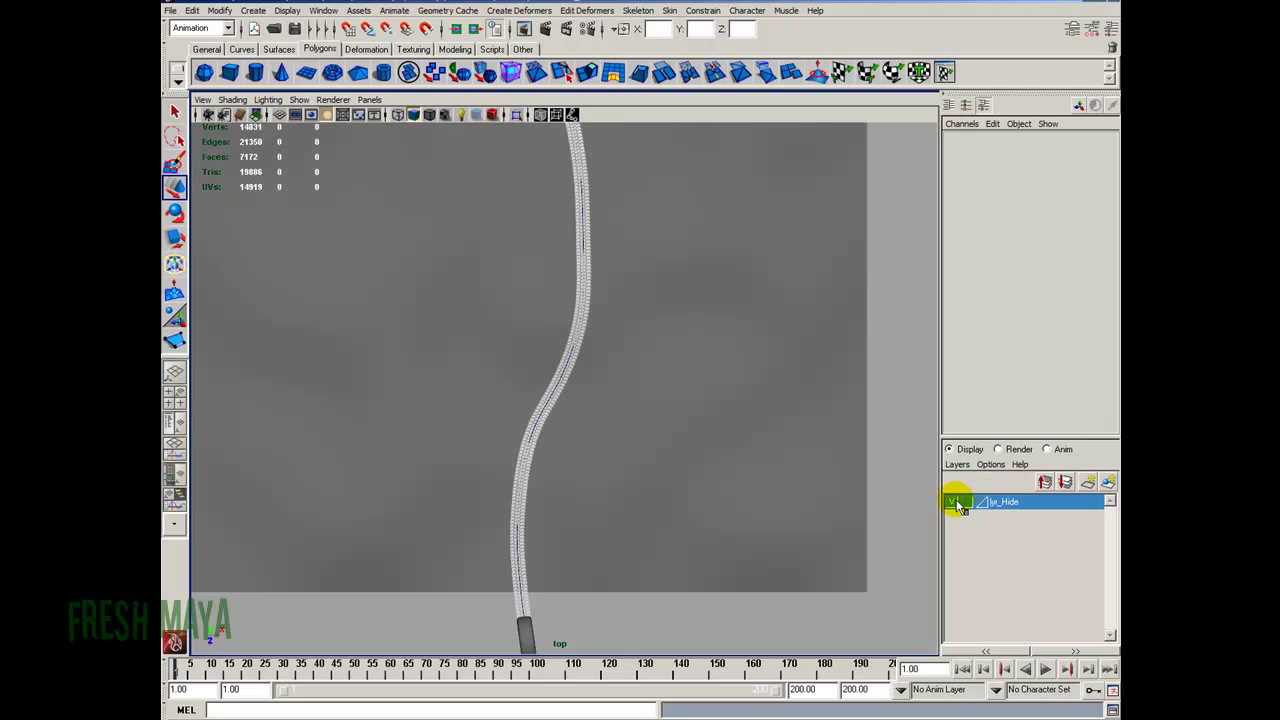
scroll(534, 480, down, 3)
scroll(560, 452, down, 2)
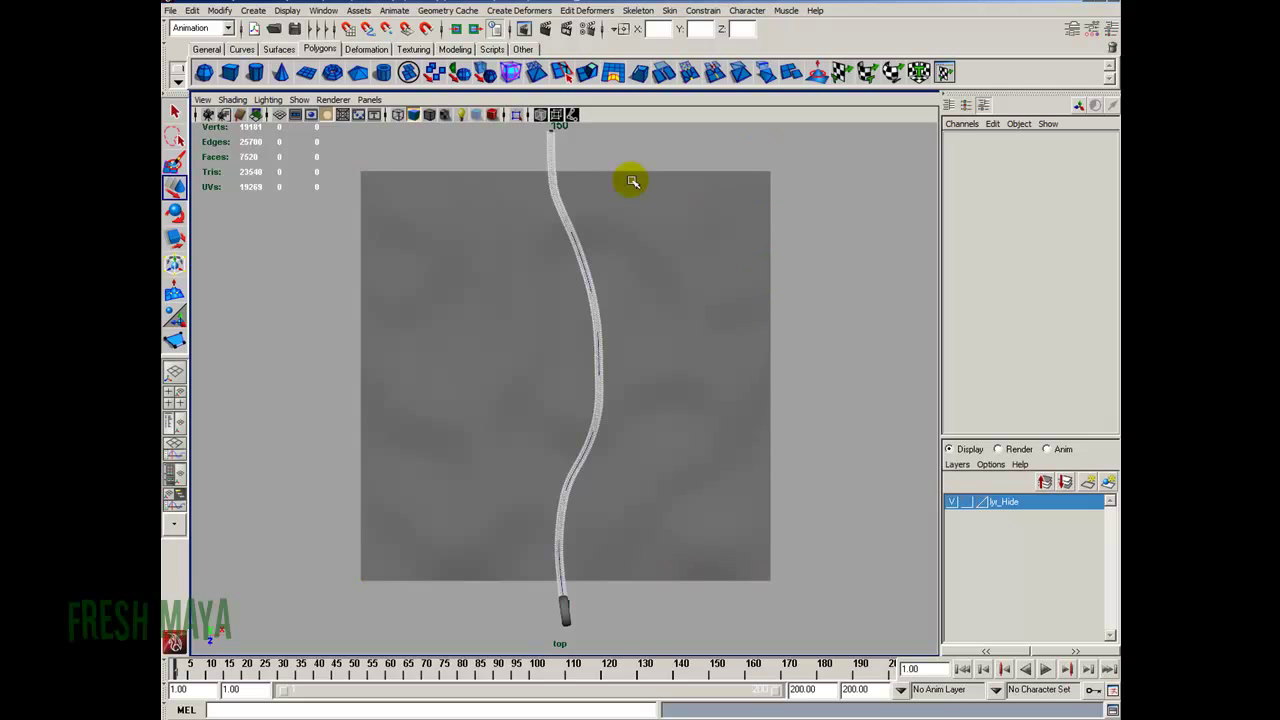
Turn on the resolution gate for the top view camera
click(203, 100)
mouse_move(241, 254)
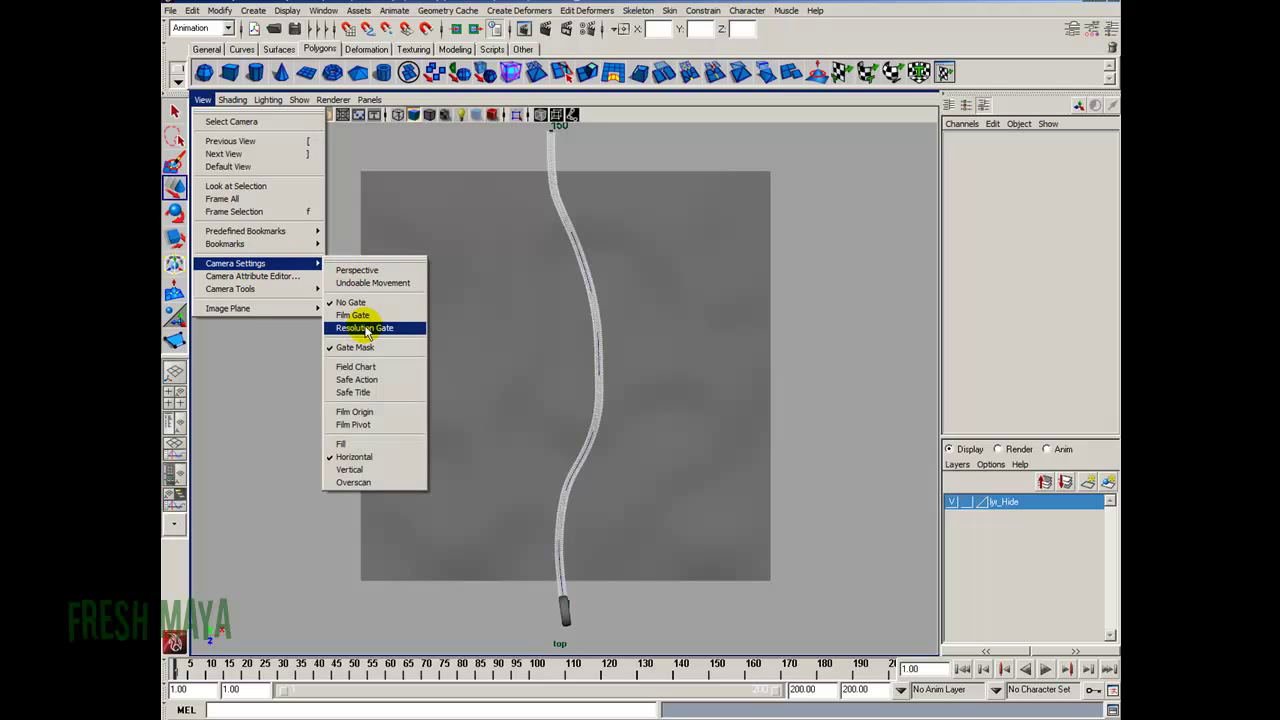
click(365, 328)
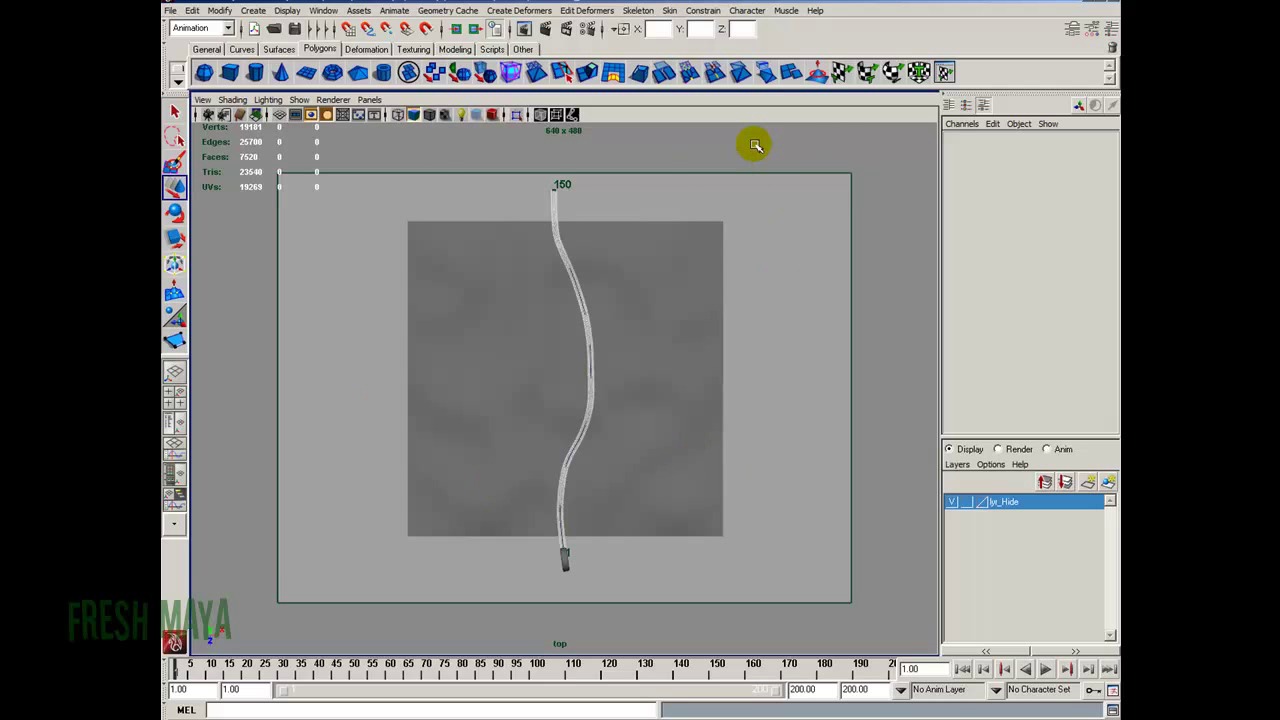
Set the render image size to the 2k Square preset, 2048 x 2048 pixels, in the Render Settings
click(589, 31)
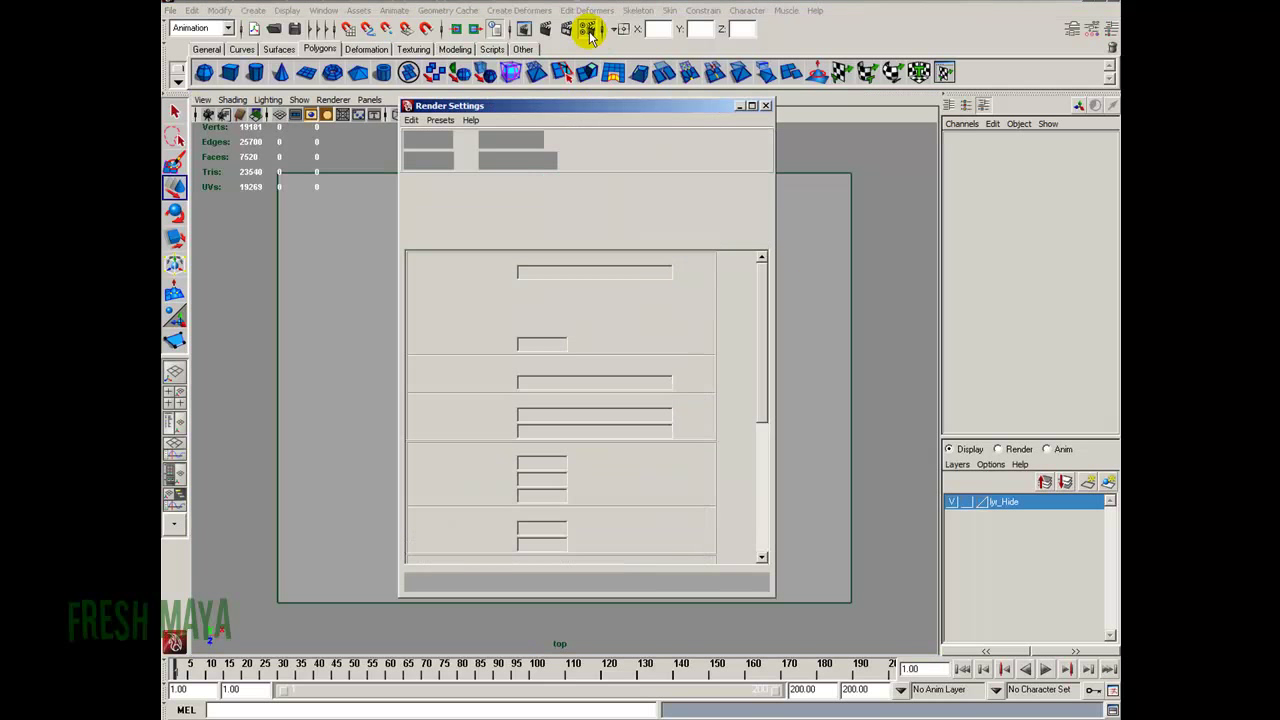
drag(763, 309, 757, 455)
click(621, 385)
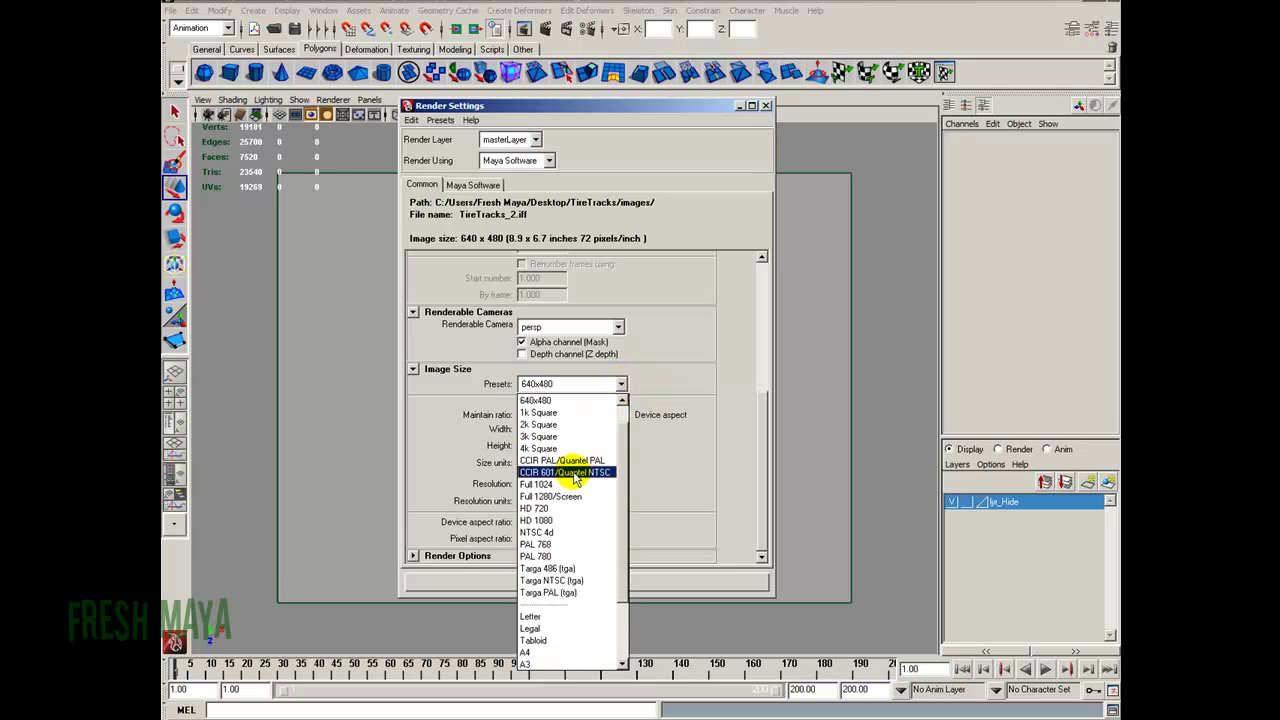
drag(623, 460, 625, 440)
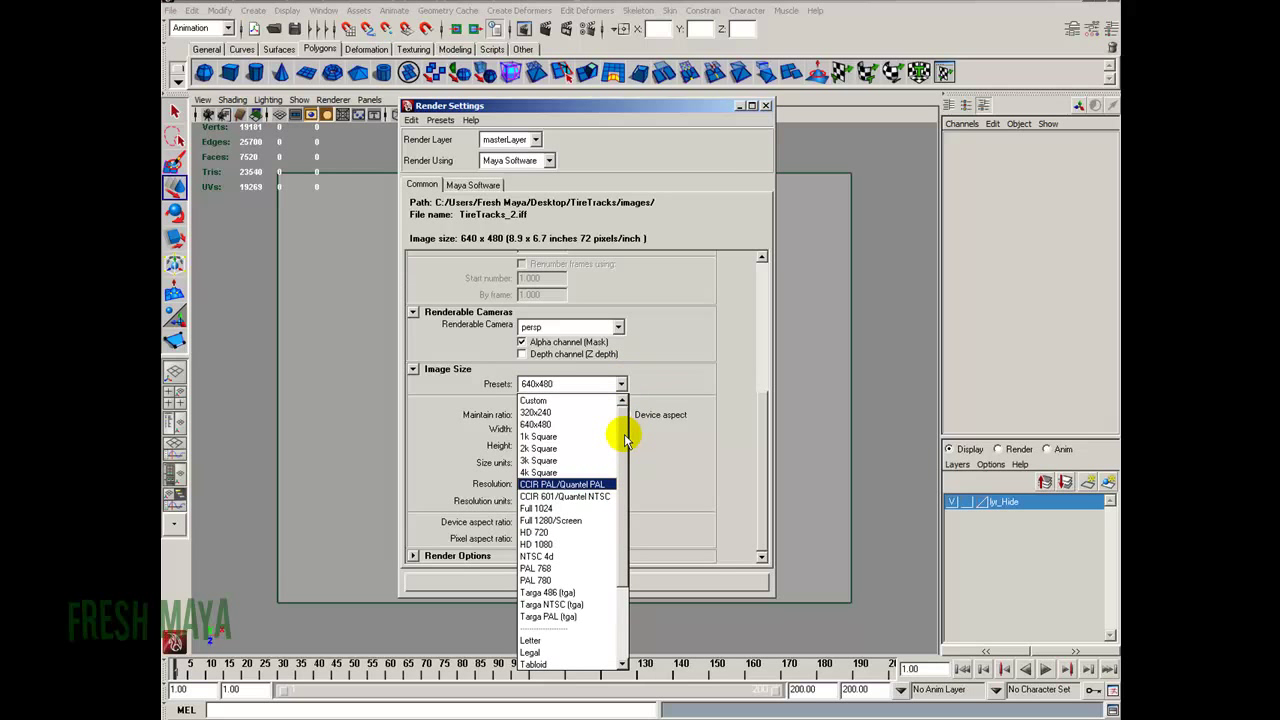
click(553, 451)
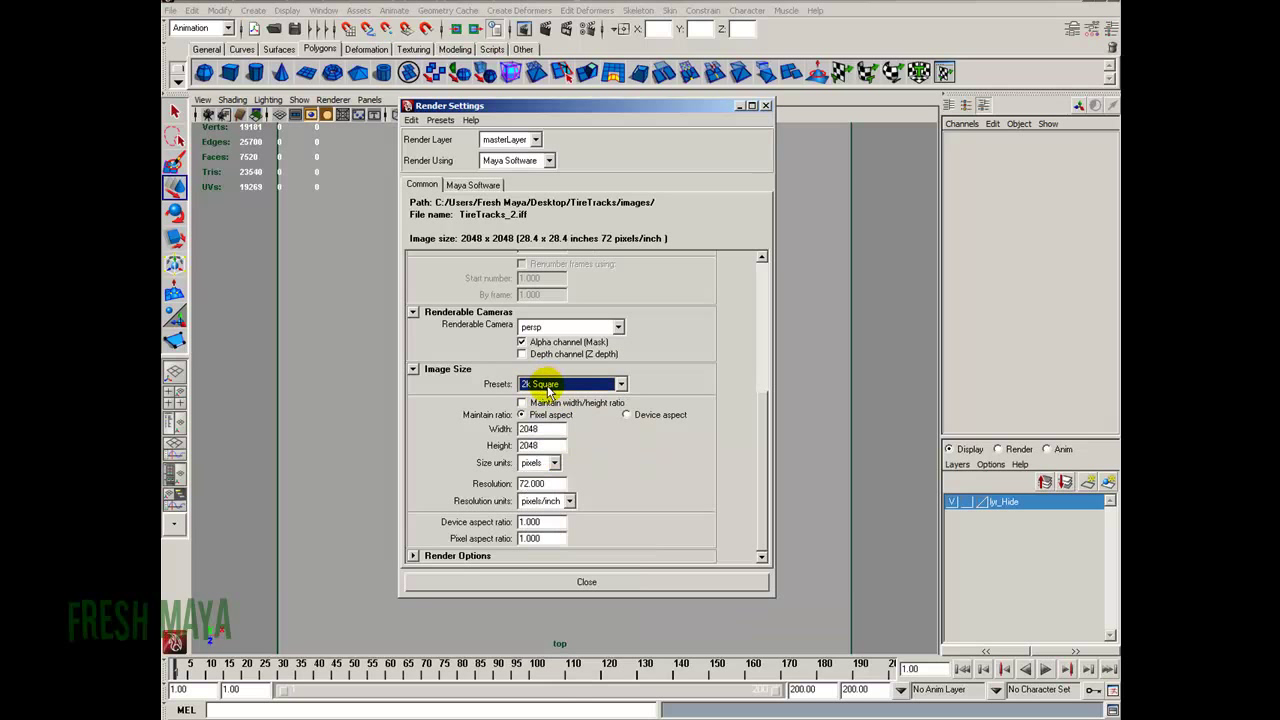
double_click(528, 428)
double_click(544, 445)
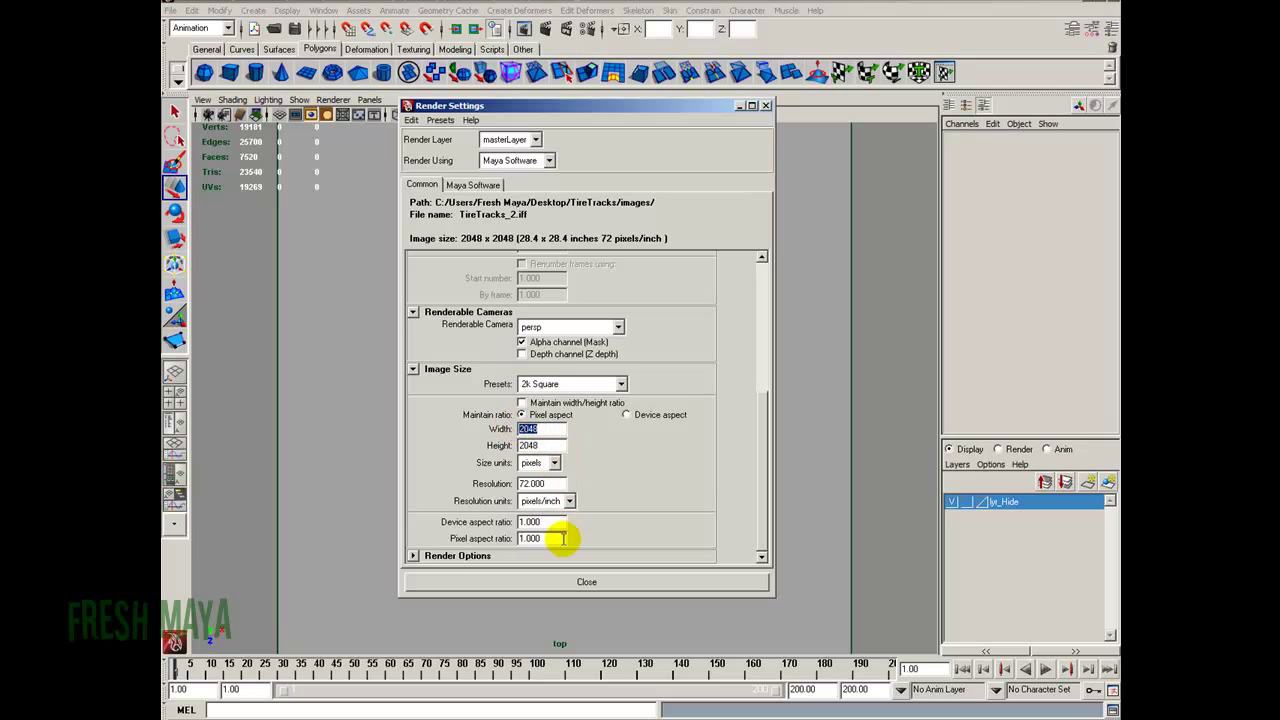
Set the Maya Software edge anti-aliasing to Highest quality and close the Render Settings
click(490, 185)
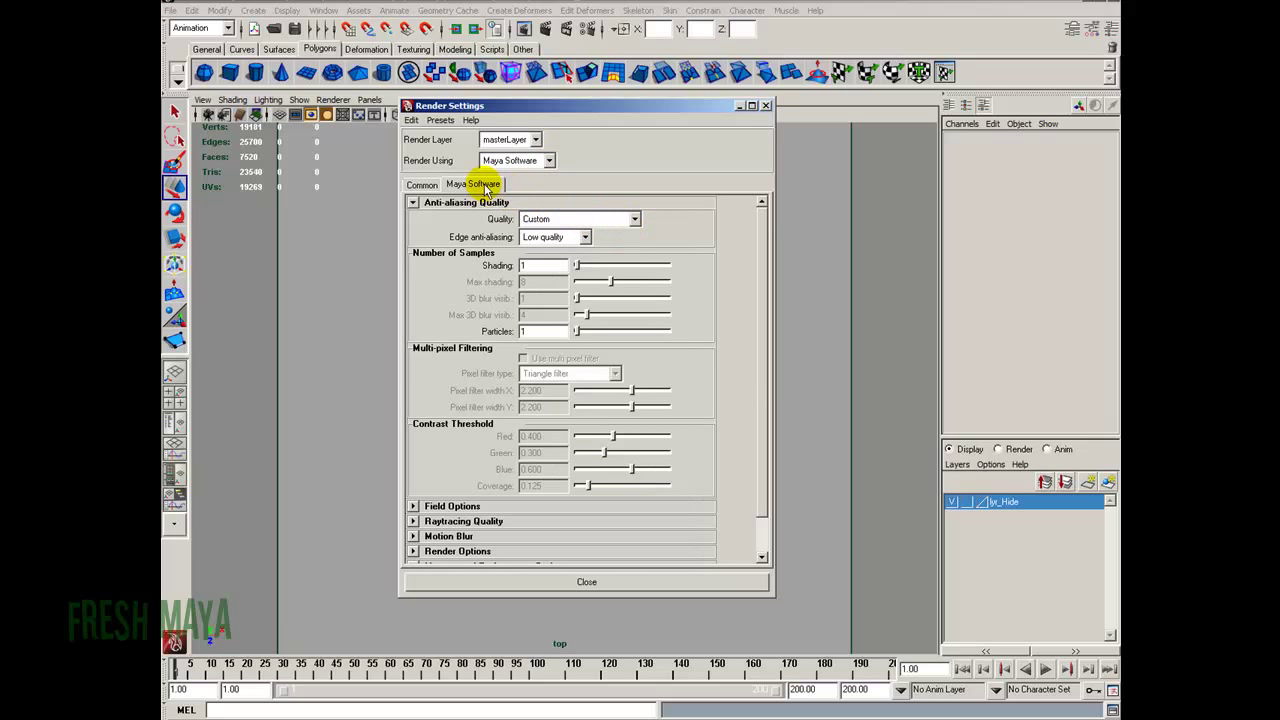
click(586, 237)
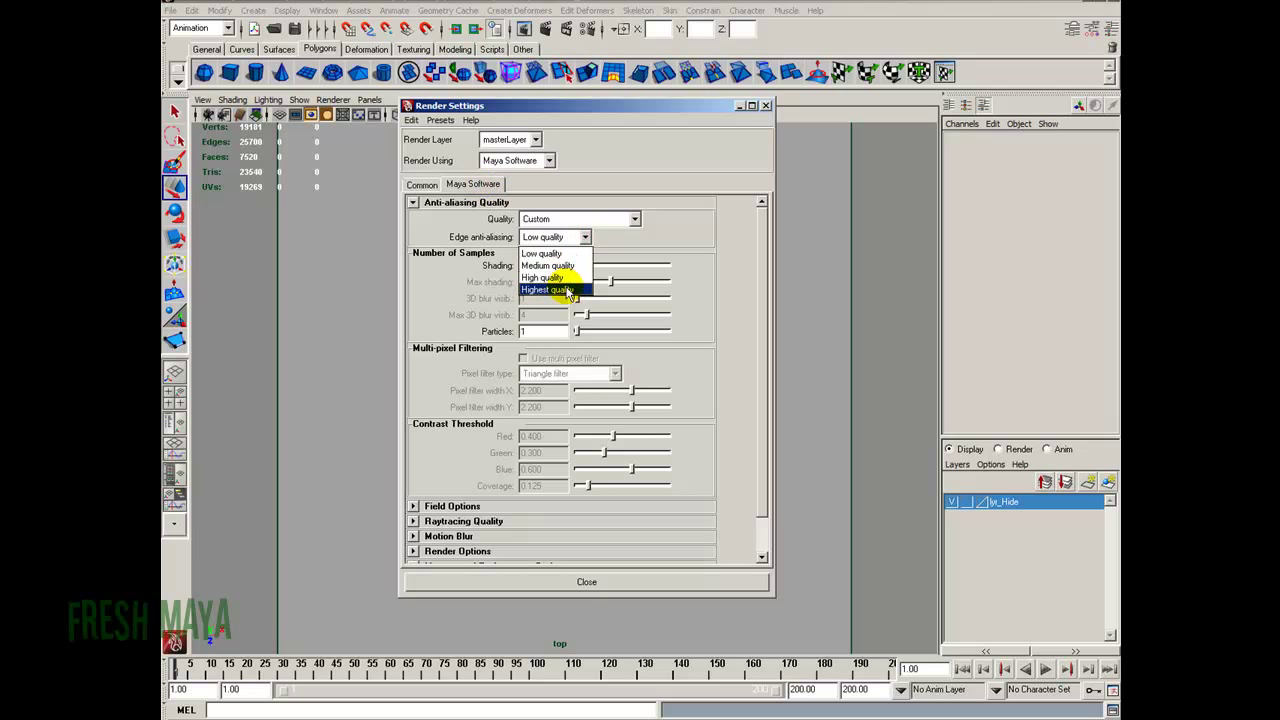
click(560, 286)
click(614, 585)
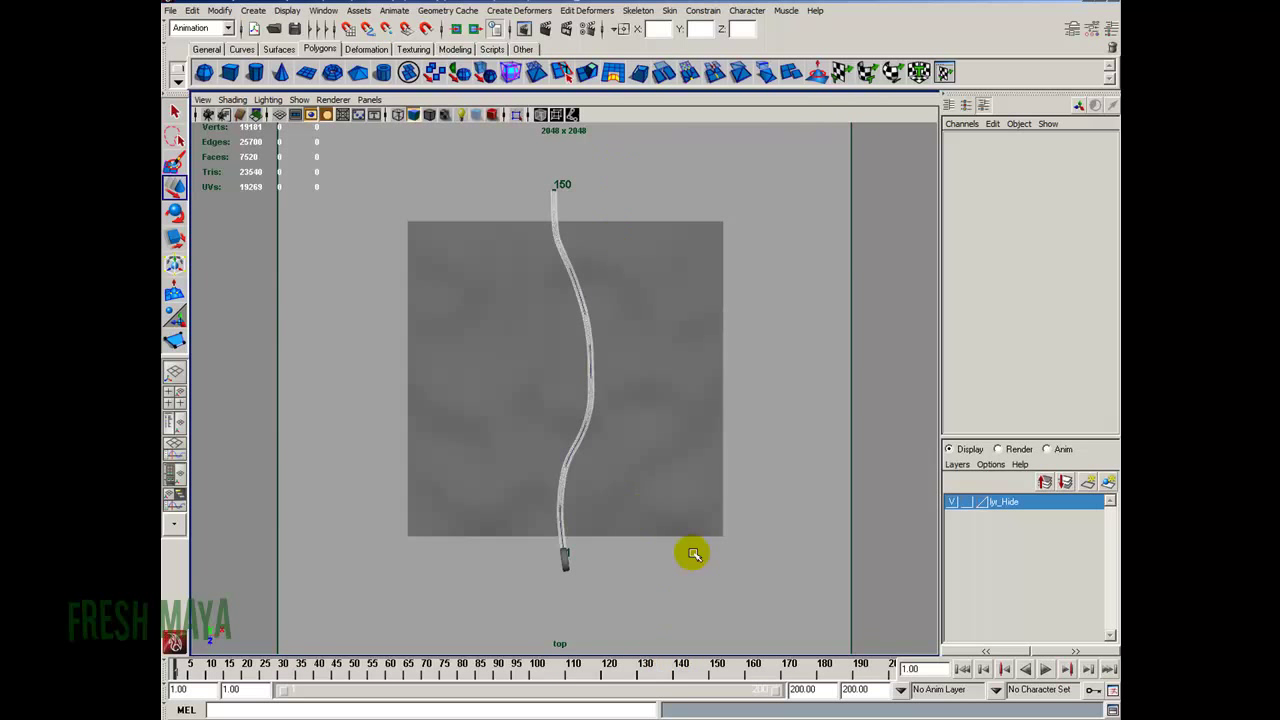
Fit the ground plane's edges to the resolution gate in the top view, selecting the ground to check the alignment
alt+right_drag(494, 380, 802, 404)
alt+middle_drag(717, 386, 725, 392)
scroll(683, 394, up, 2)
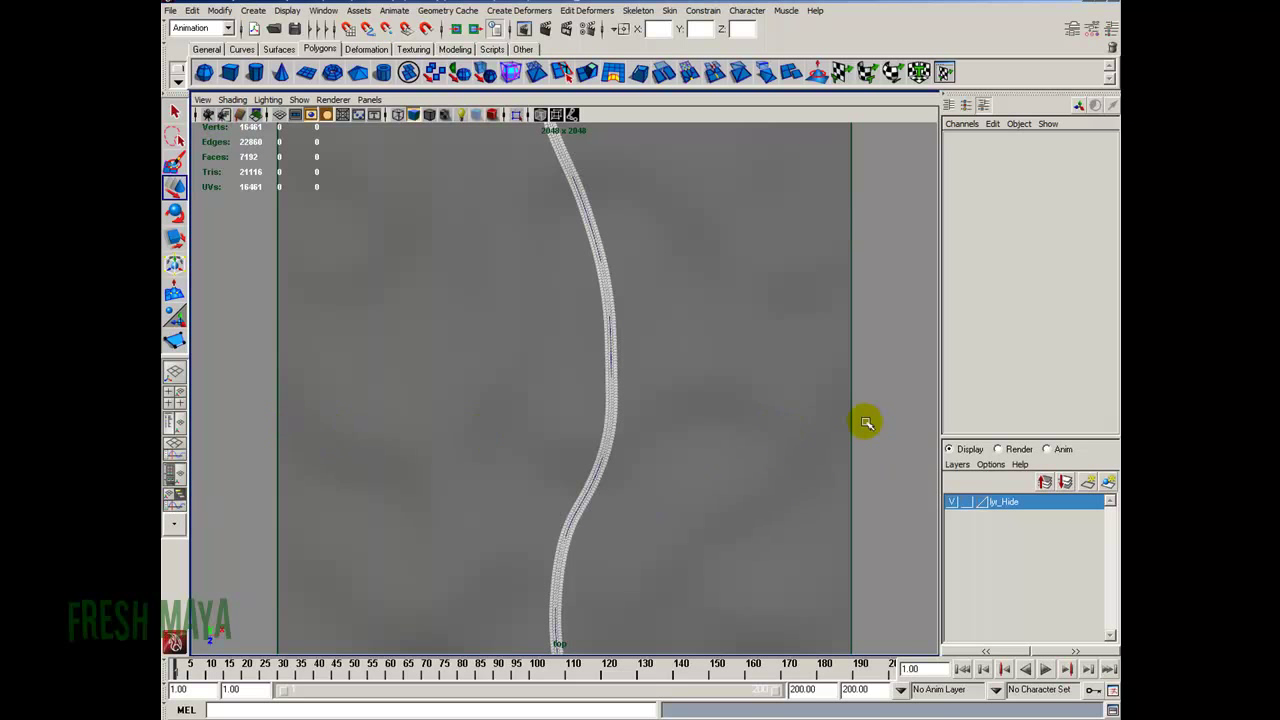
click(1072, 30)
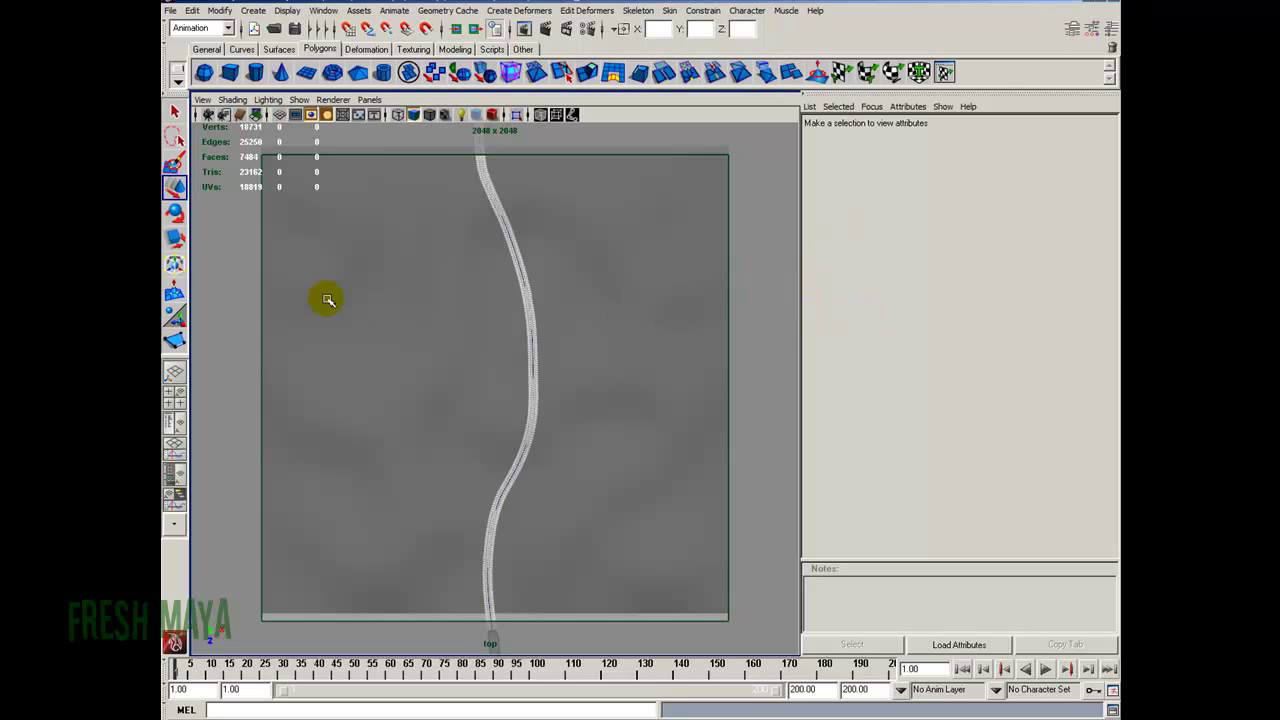
click(632, 376)
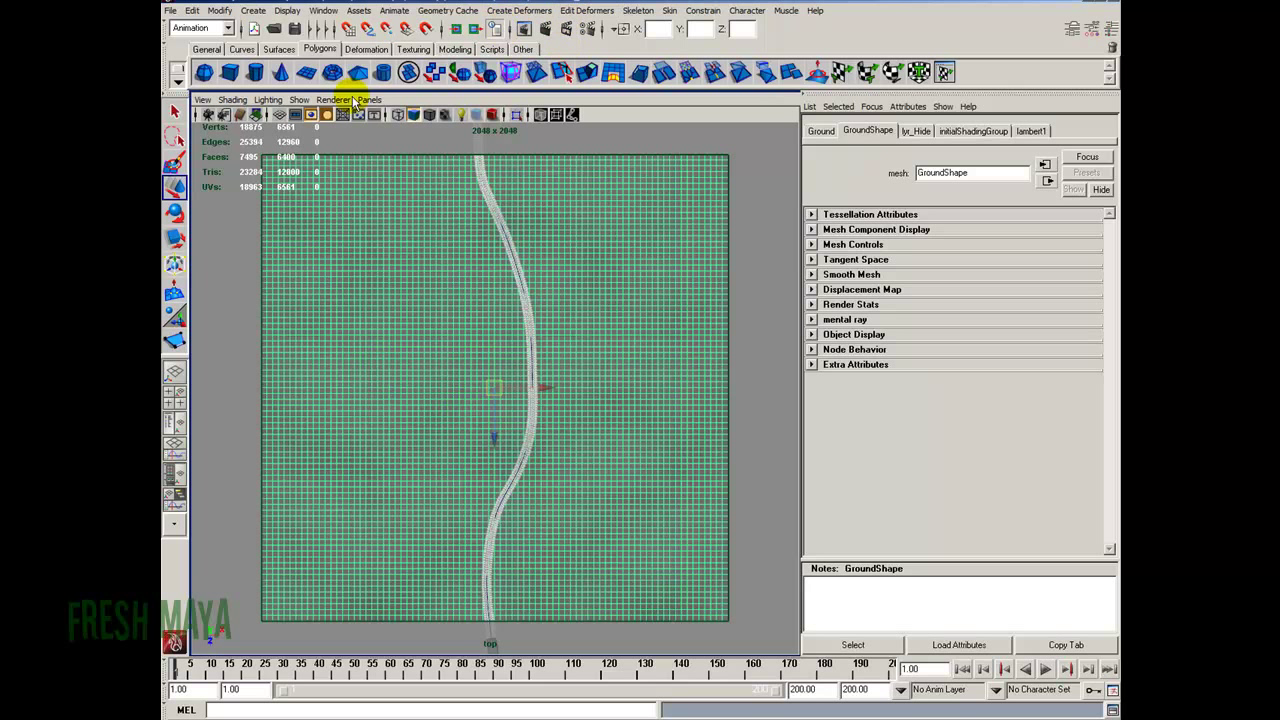
Check the top camera's environment background color, test-render the top view with the ground visible and close the render
click(204, 100)
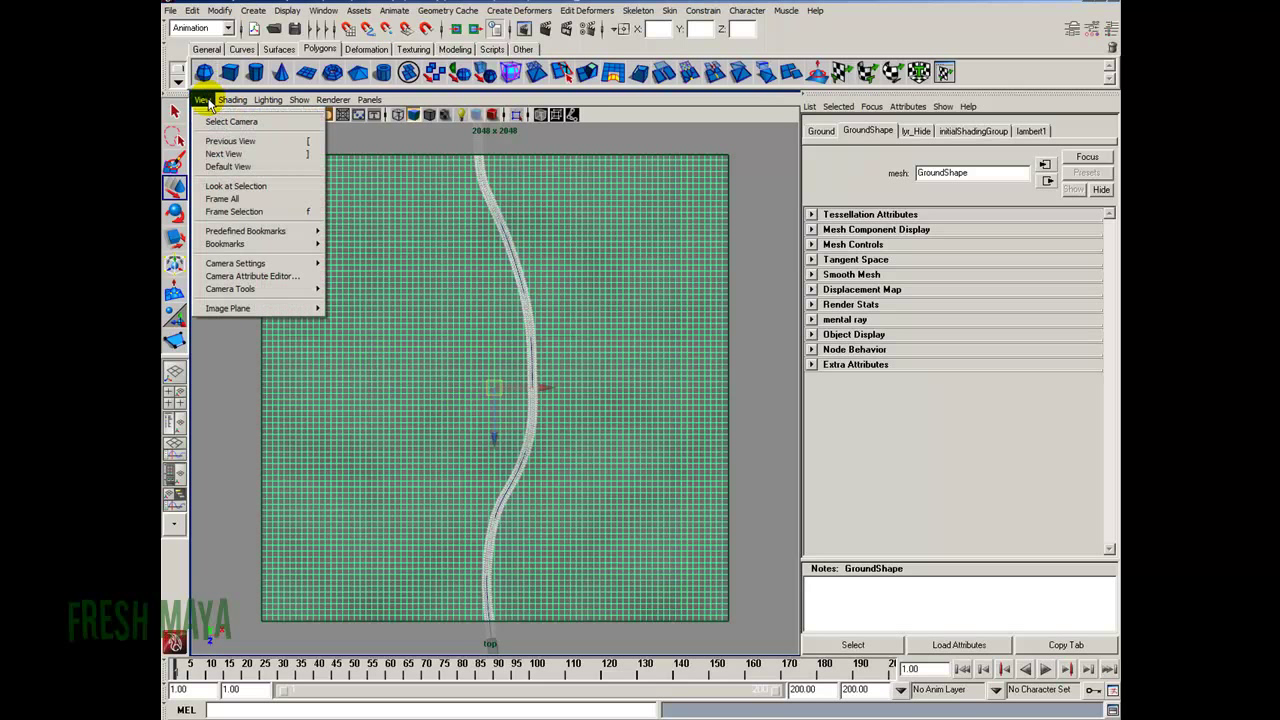
click(298, 276)
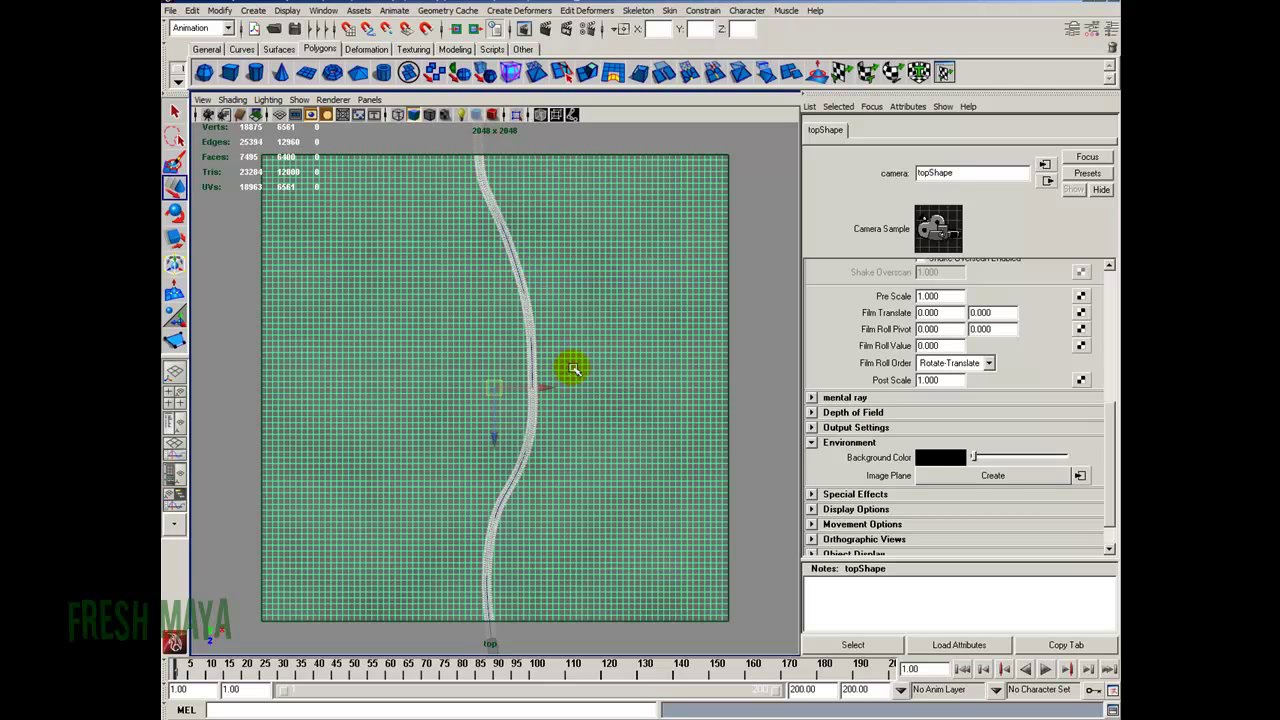
click(546, 29)
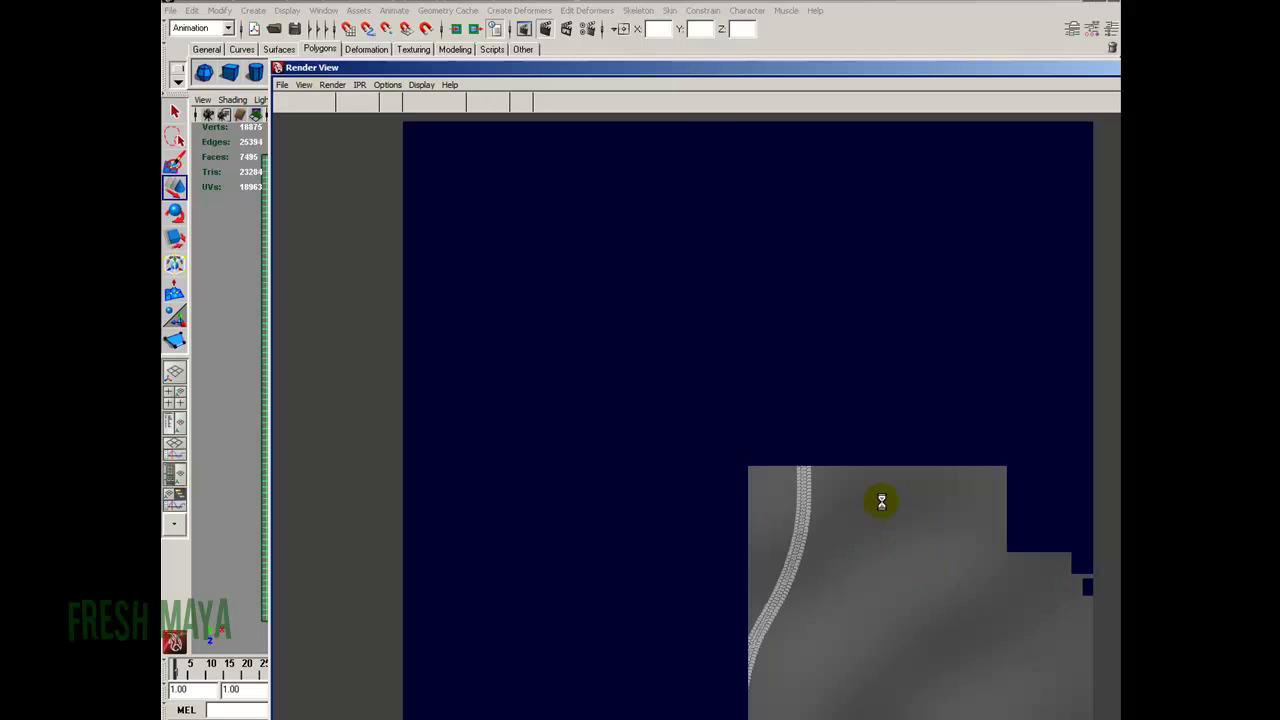
drag(1063, 65, 938, 46)
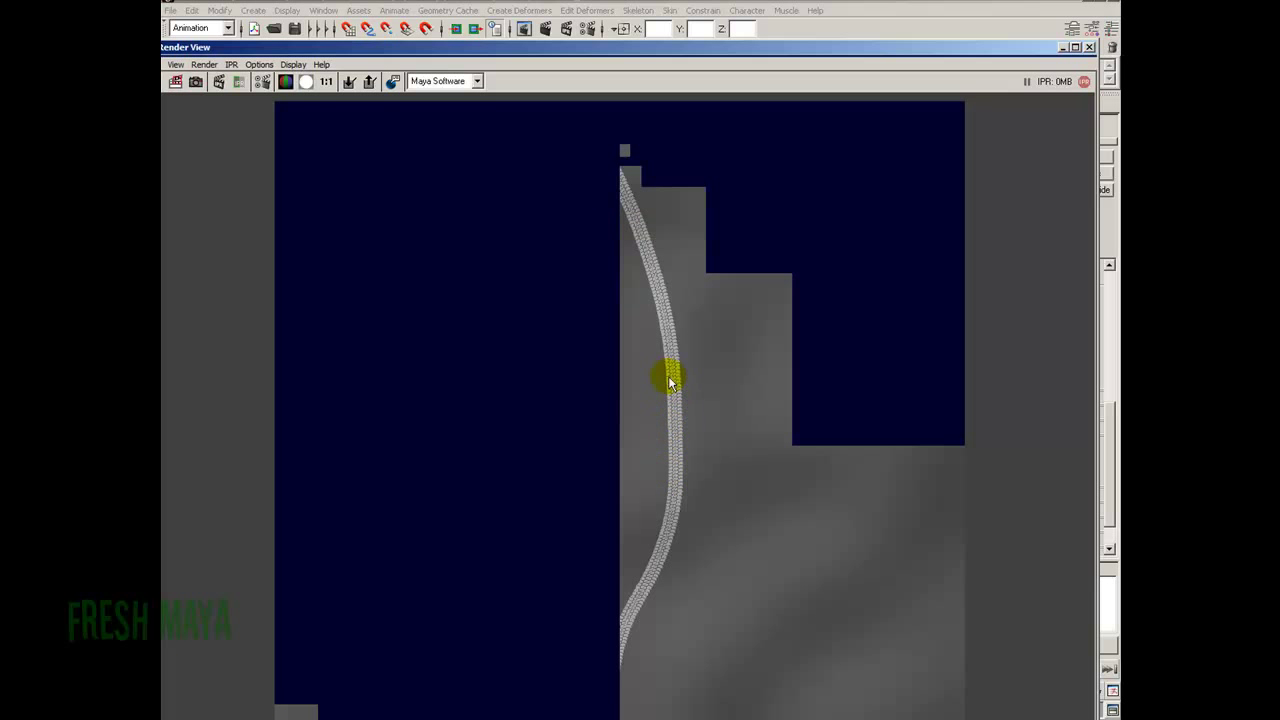
click(1089, 47)
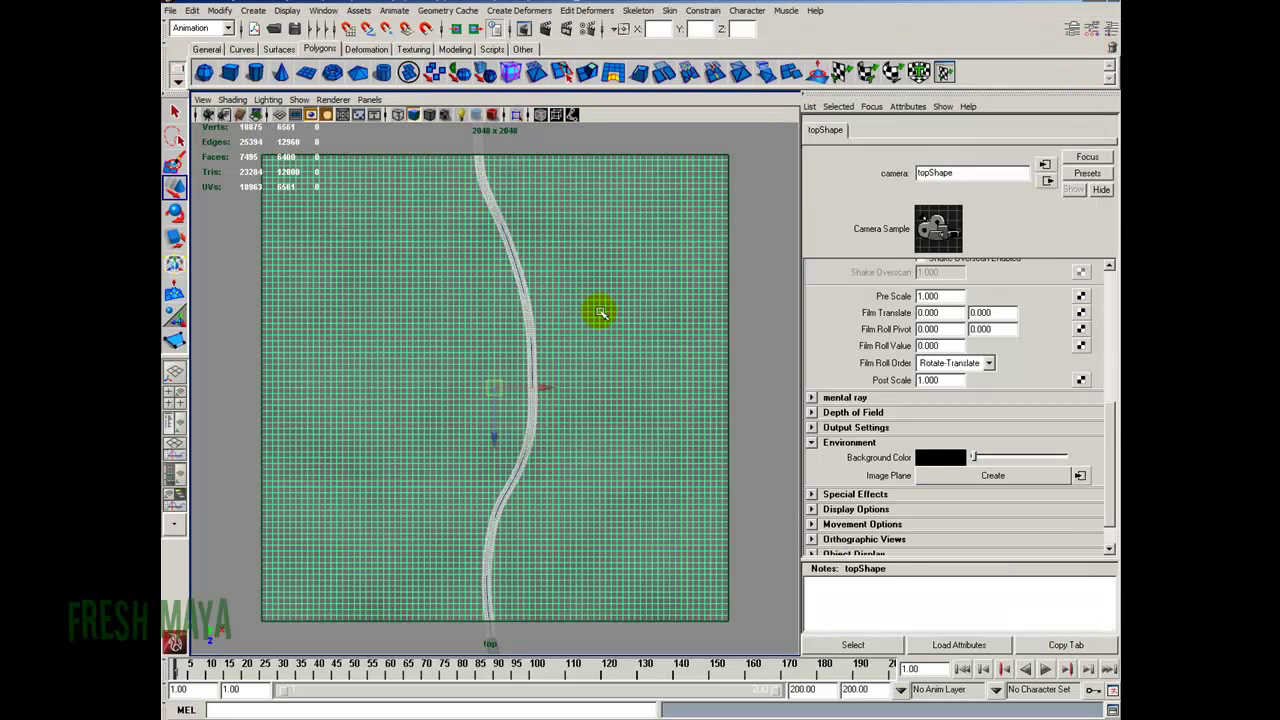
Switch back to the Channel Box and layers and hide the lyr_Hide layer so only the tracks remain
click(579, 274)
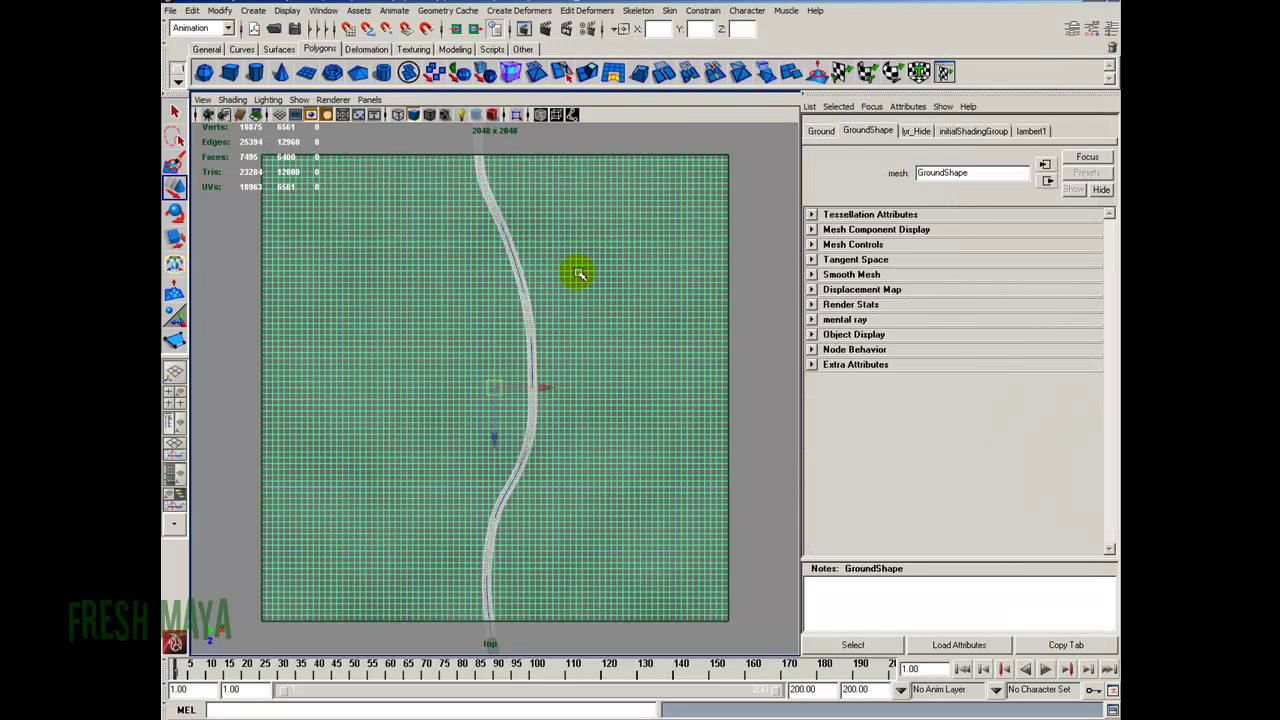
click(1113, 37)
click(986, 505)
click(953, 502)
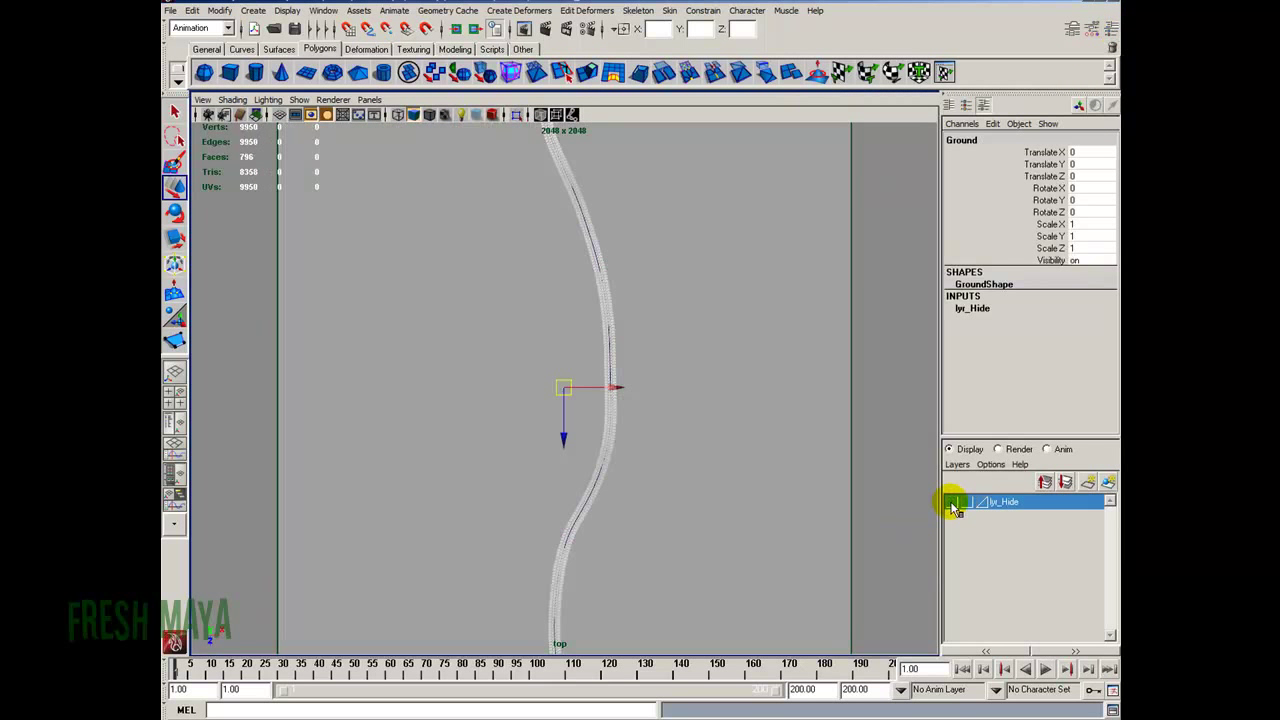
Rename the shdr_Black material to shdr_White in the Hypershade
click(323, 10)
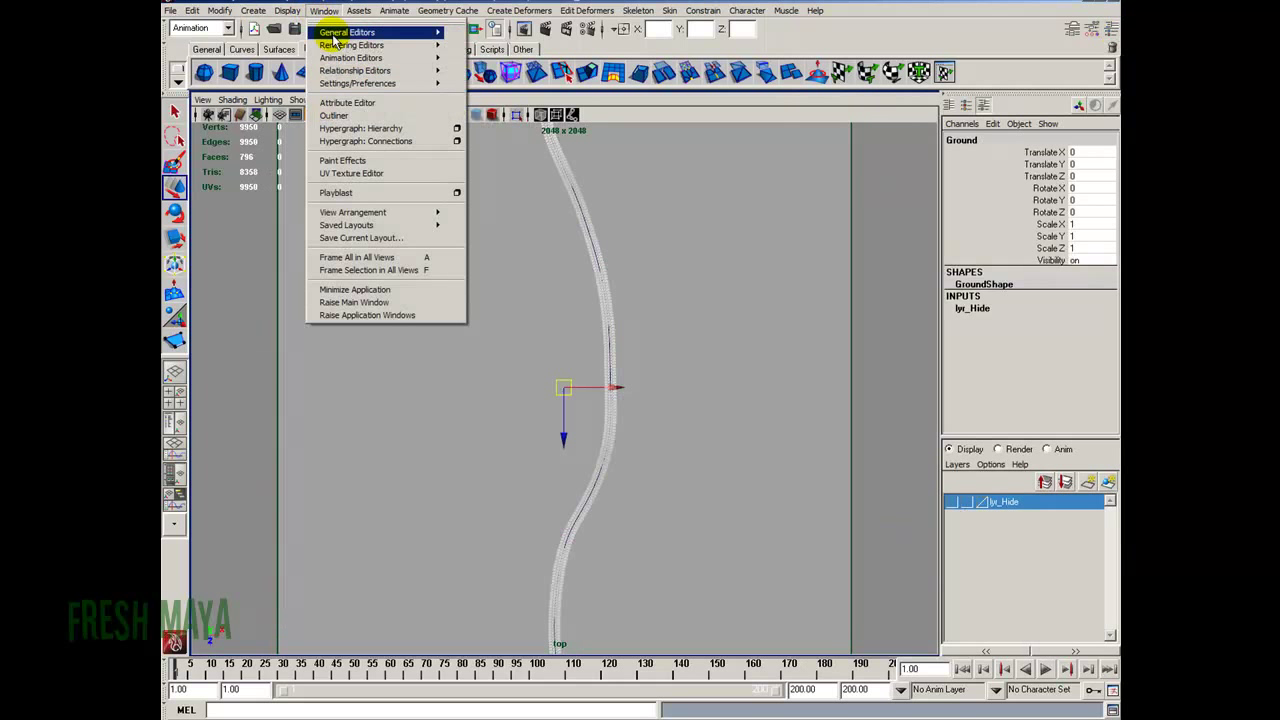
mouse_move(340, 45)
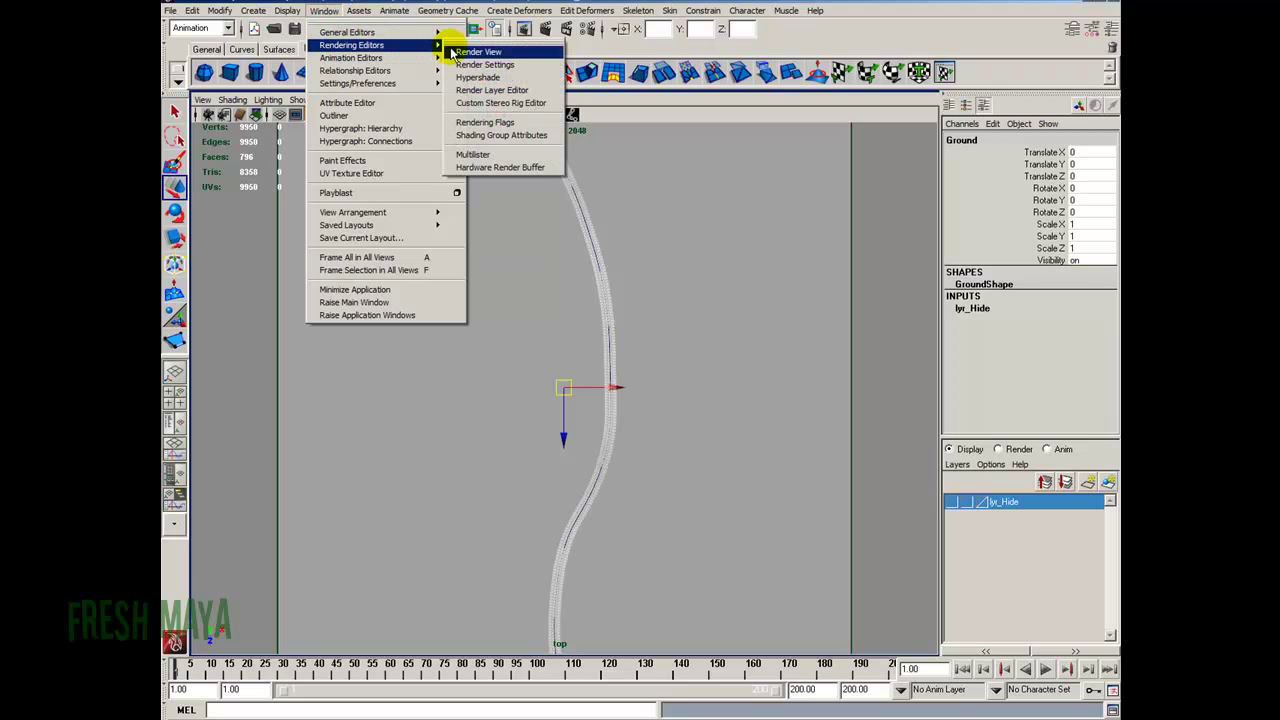
click(478, 77)
drag(835, 62, 569, 53)
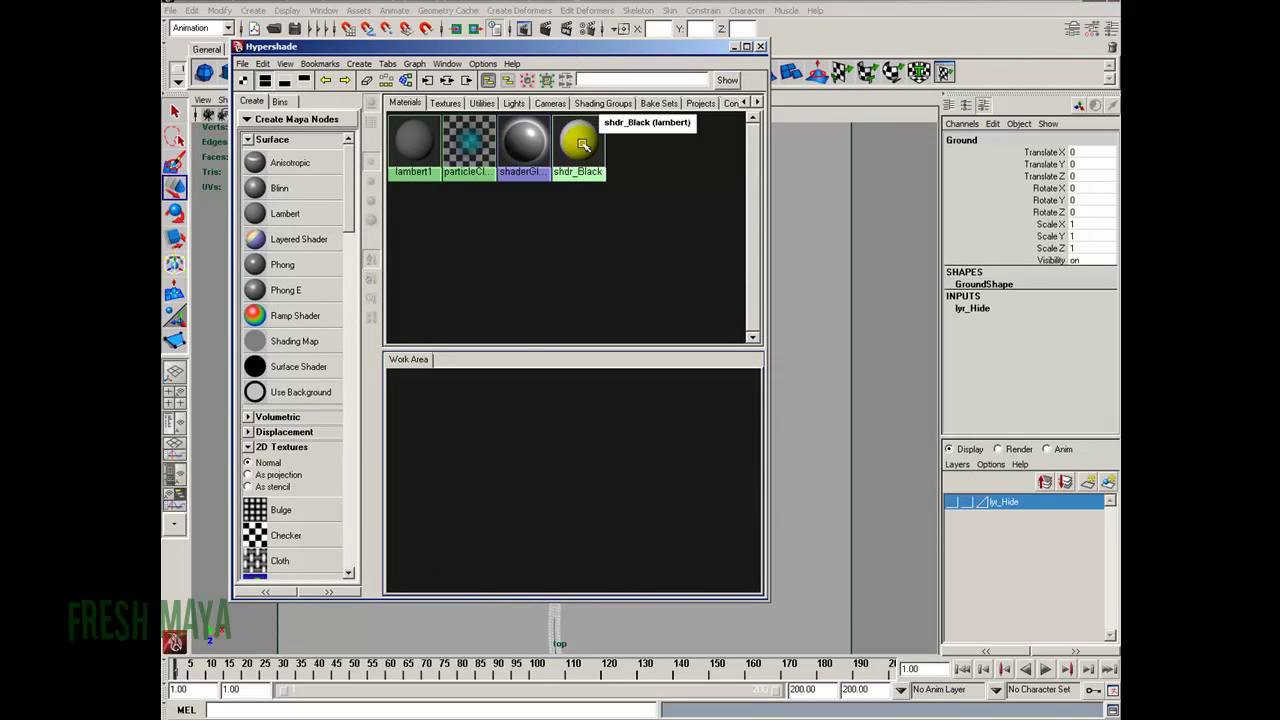
double_click(578, 151)
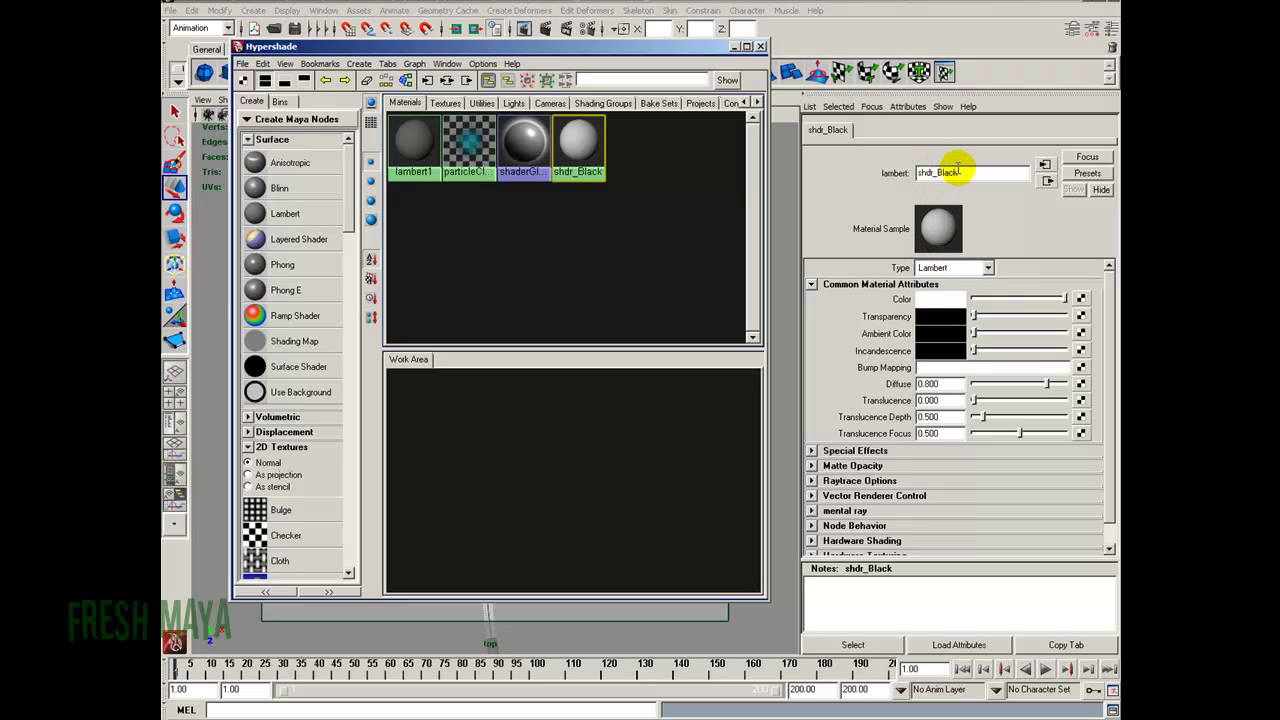
double_click(945, 172)
double_click(925, 173)
text(shdr_White)
key(Return)
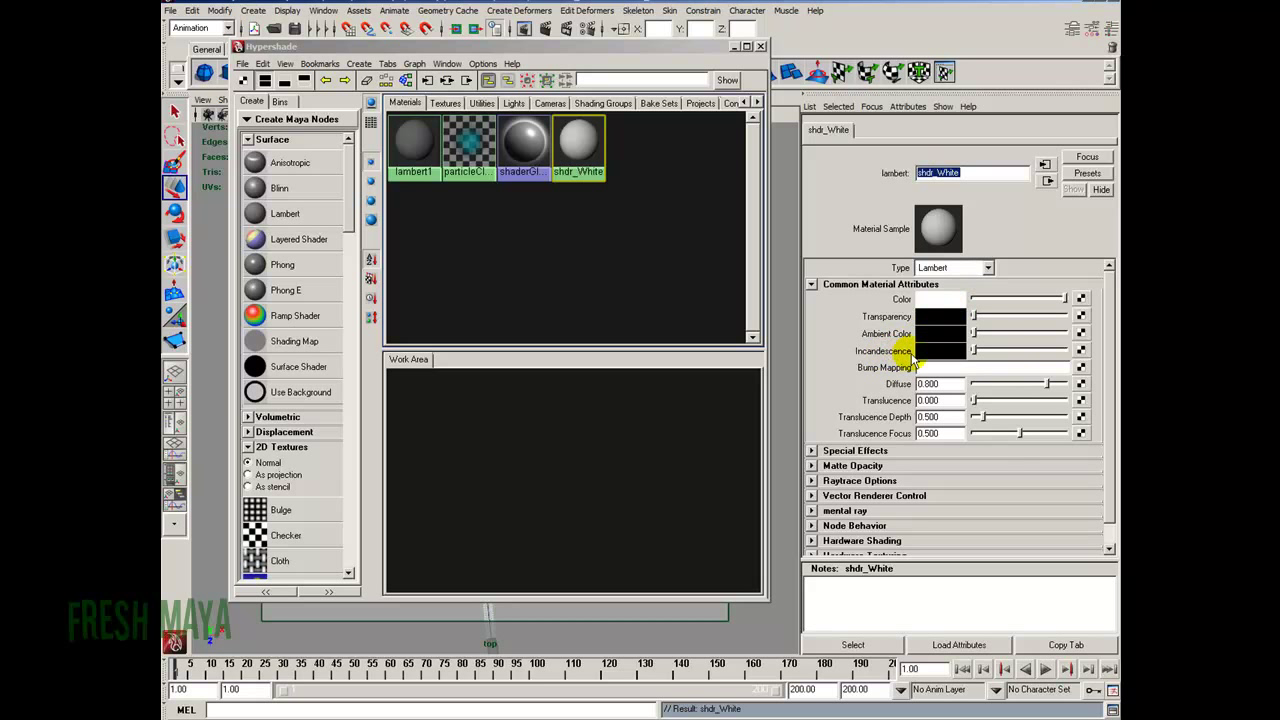
Set the incandescence of shdr_White to full white, close the Hypershade and render the top view
drag(975, 350, 1078, 348)
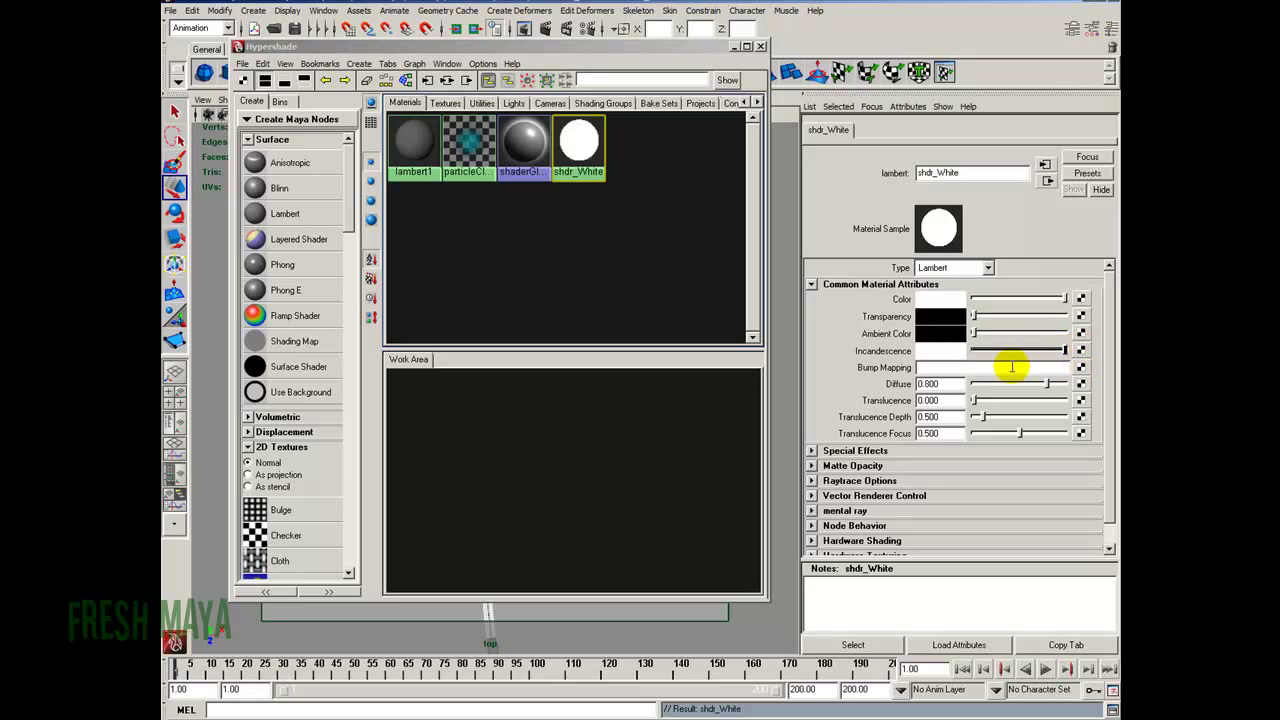
click(760, 46)
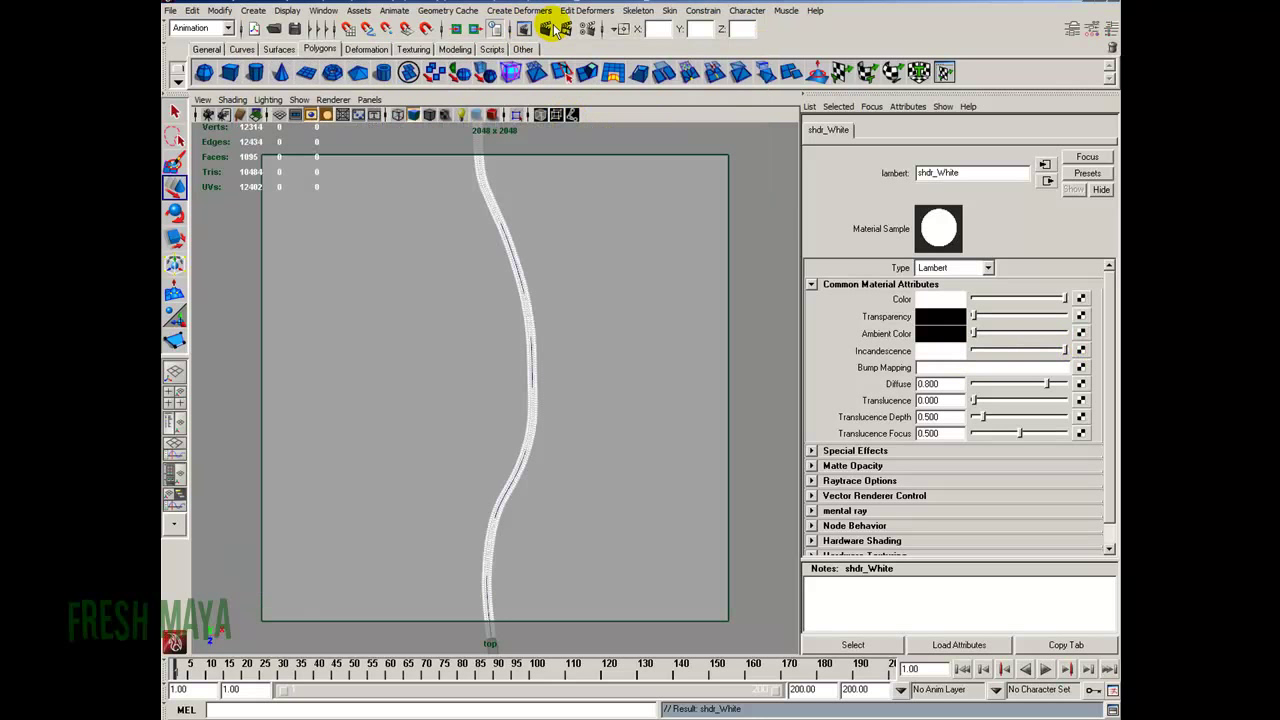
click(553, 28)
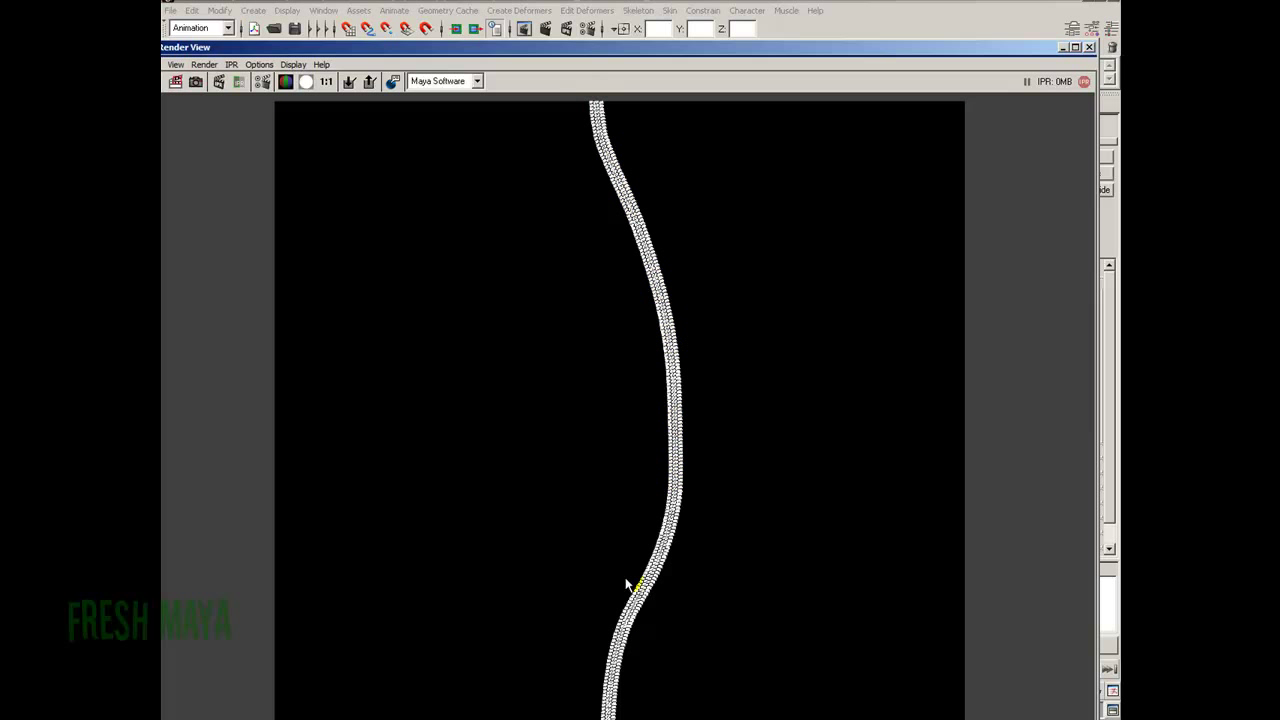
Save the rendered image as a PNG named TireBump in the TireTracks project's sourceimages folder
drag(195, 50, 285, 36)
click(244, 51)
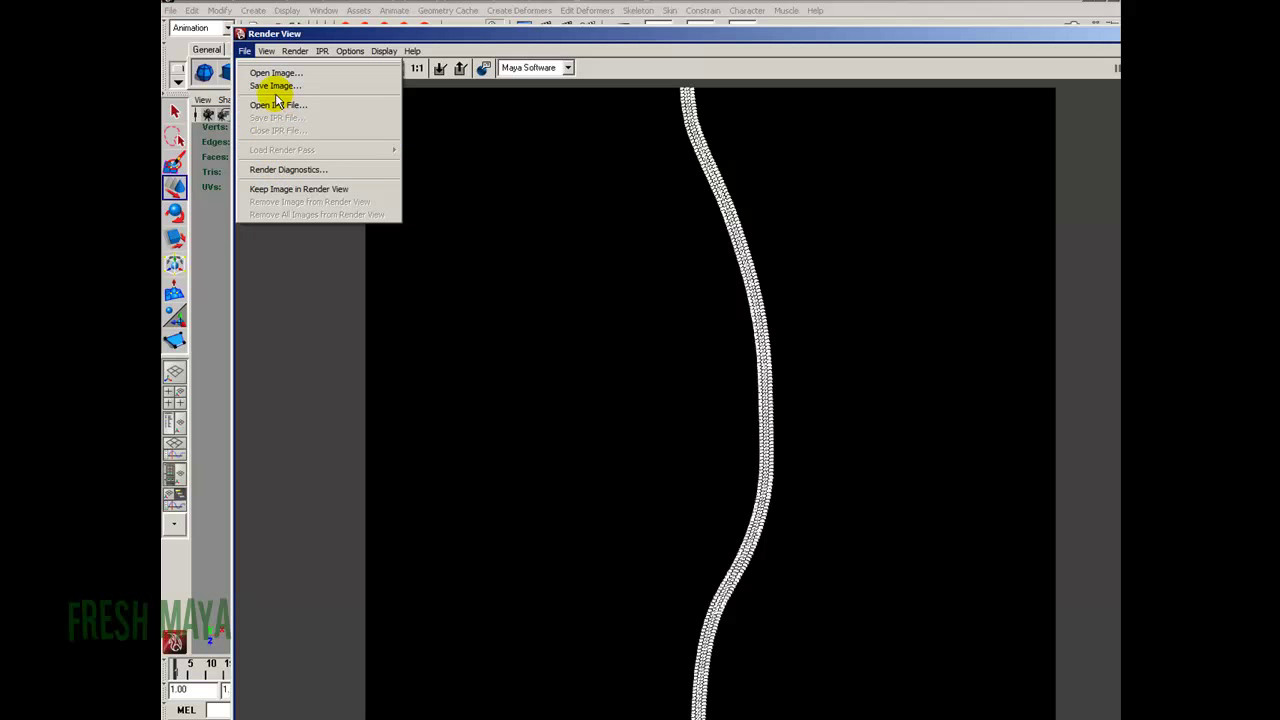
click(277, 86)
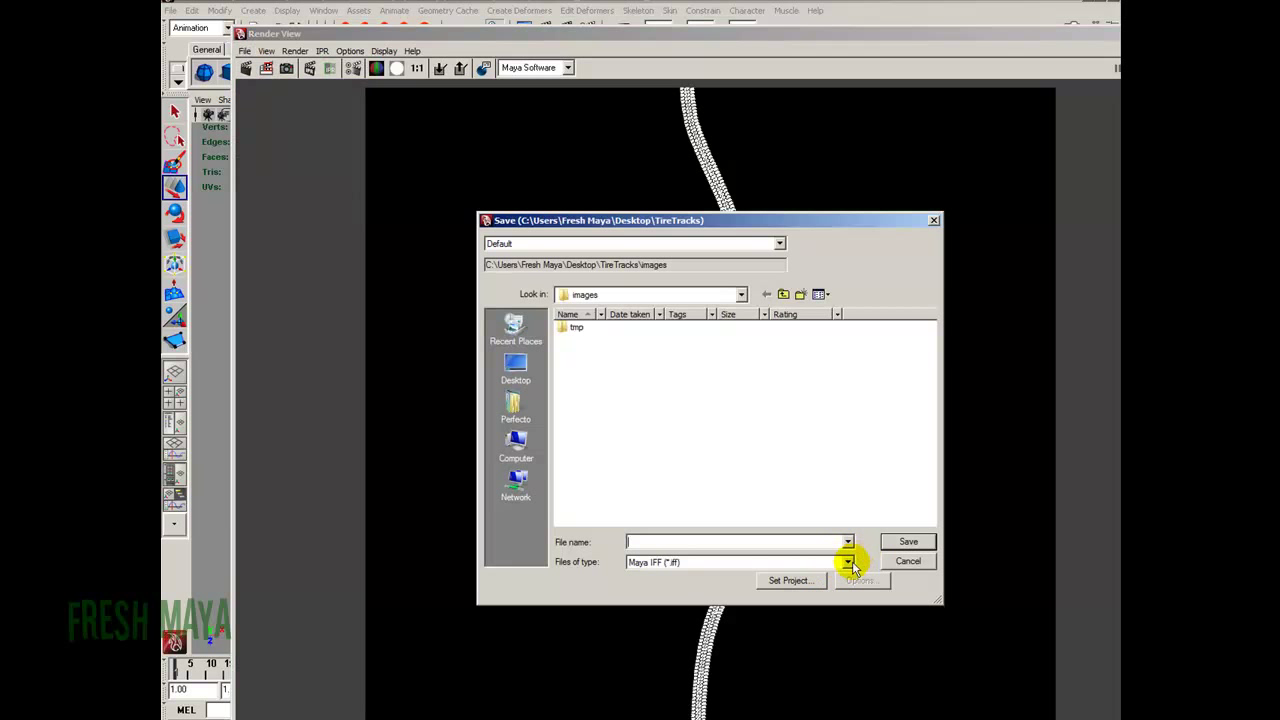
click(848, 562)
click(710, 654)
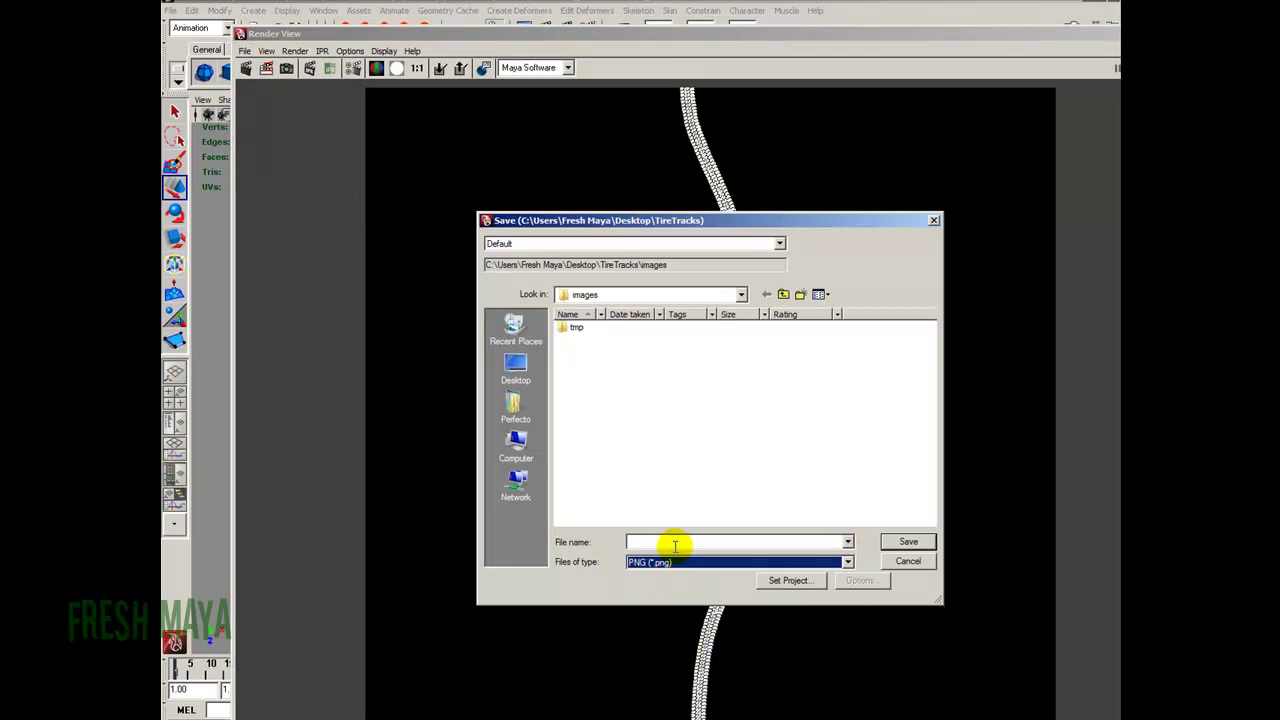
click(684, 543)
text(TireBump)
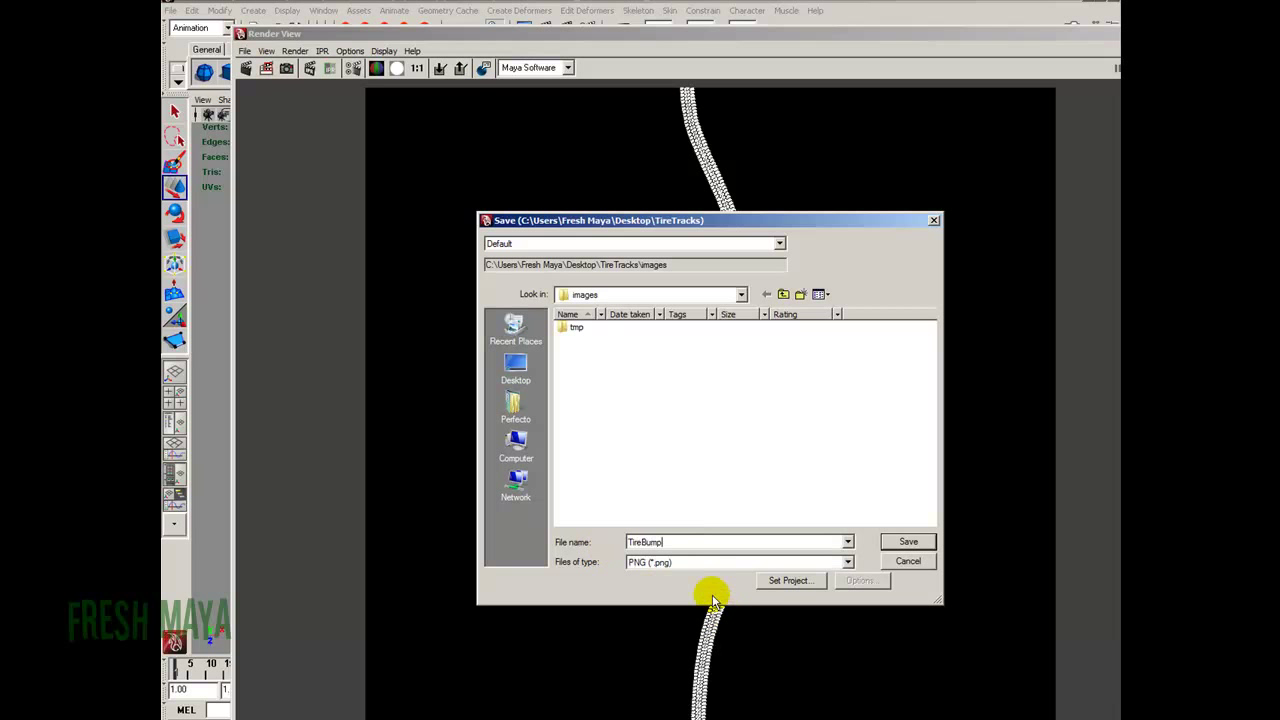
click(783, 294)
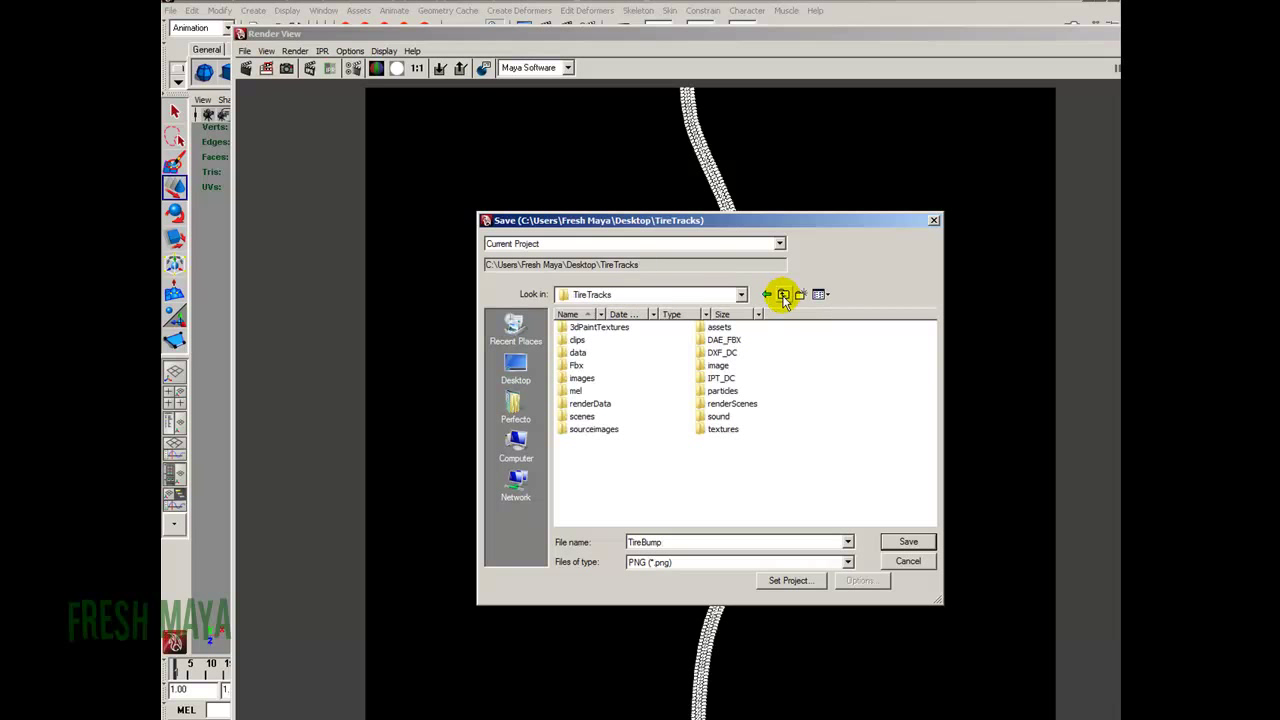
click(600, 432)
double_click(565, 429)
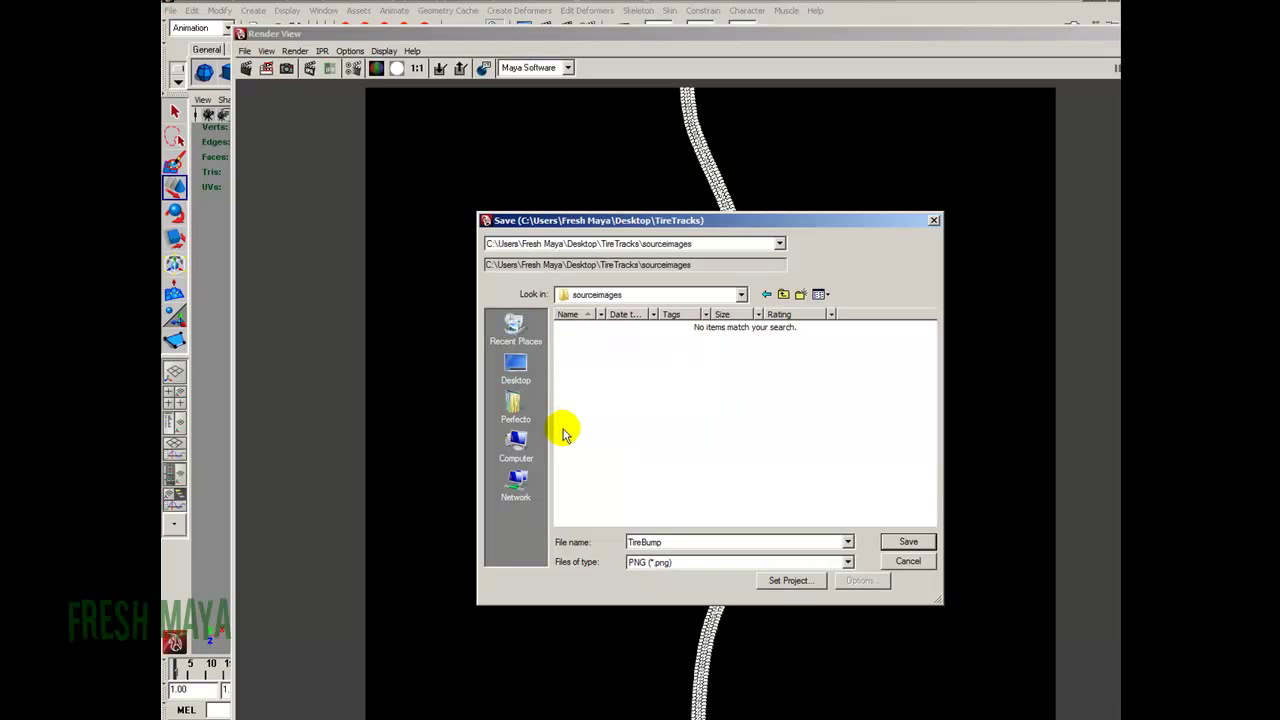
click(914, 547)
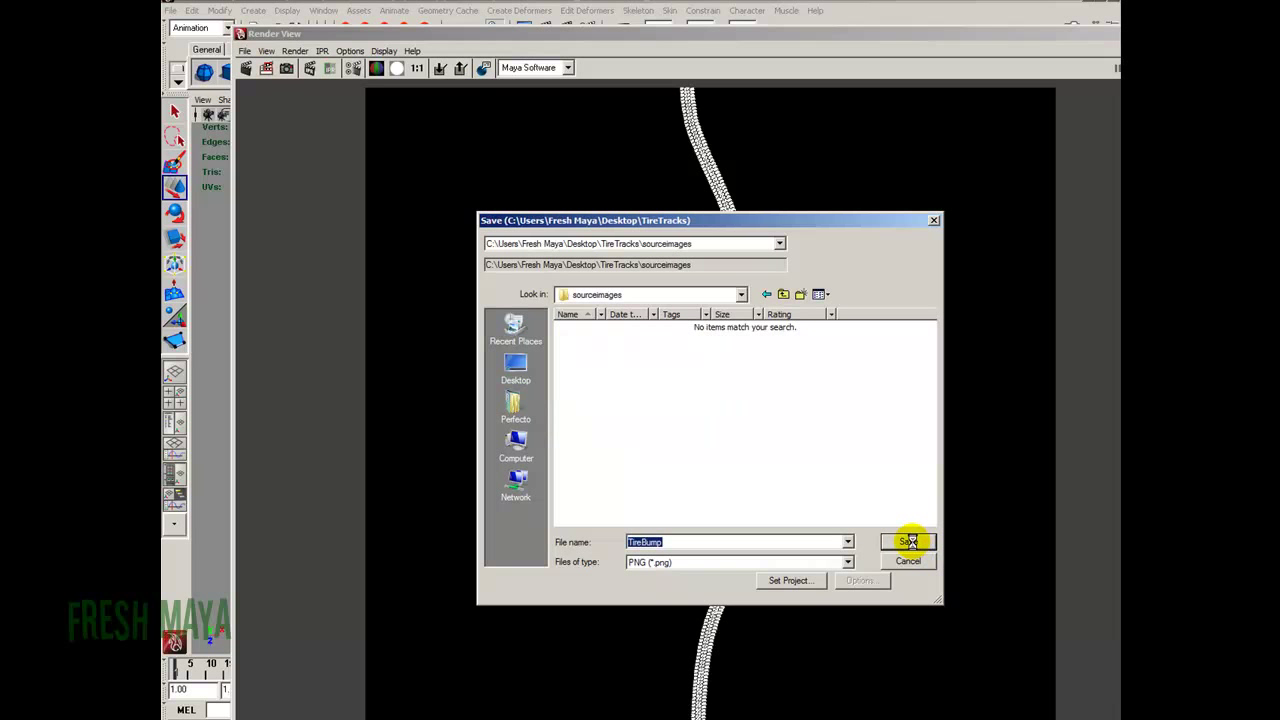
Close the Render View and save the Maya scene
double_click(1057, 31)
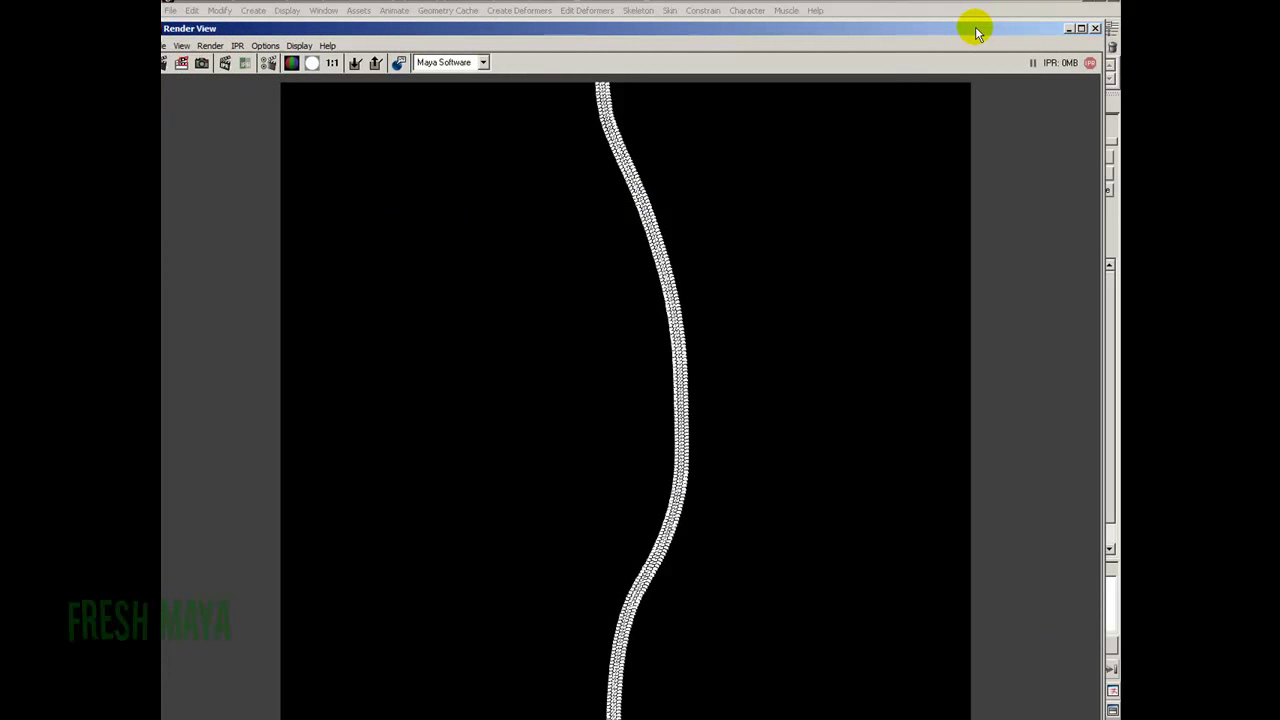
click(1096, 32)
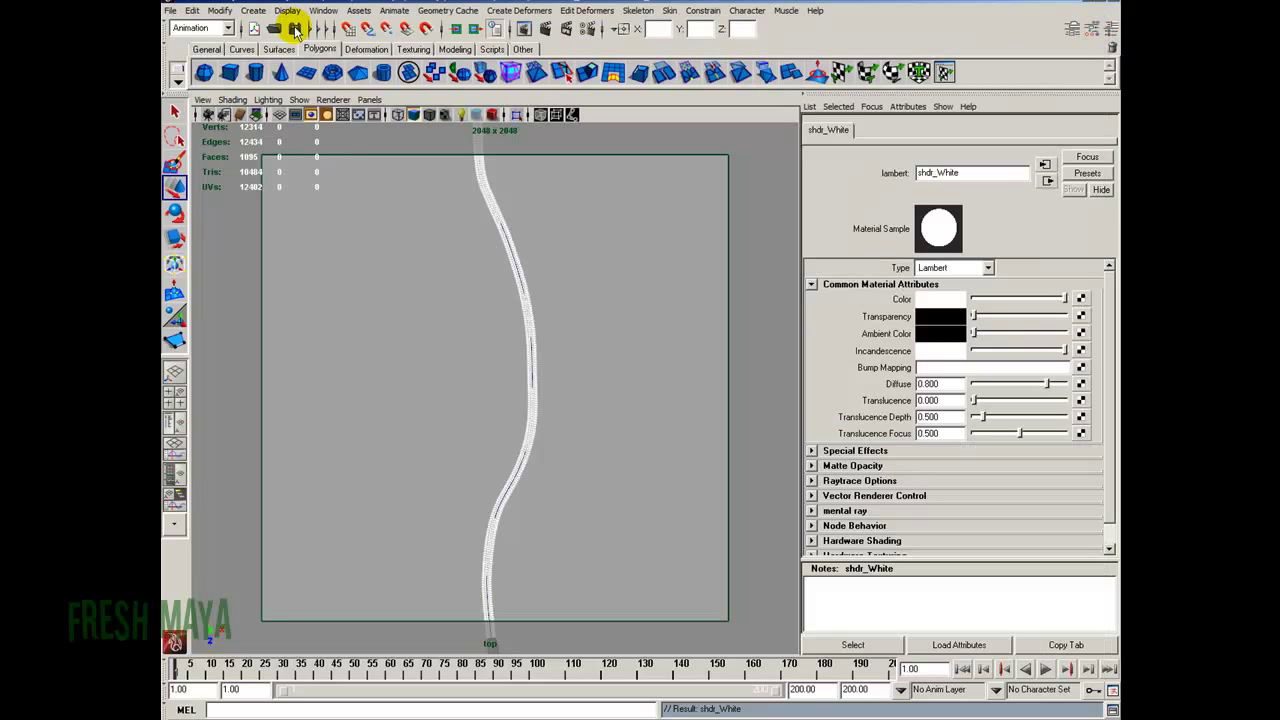
click(294, 27)
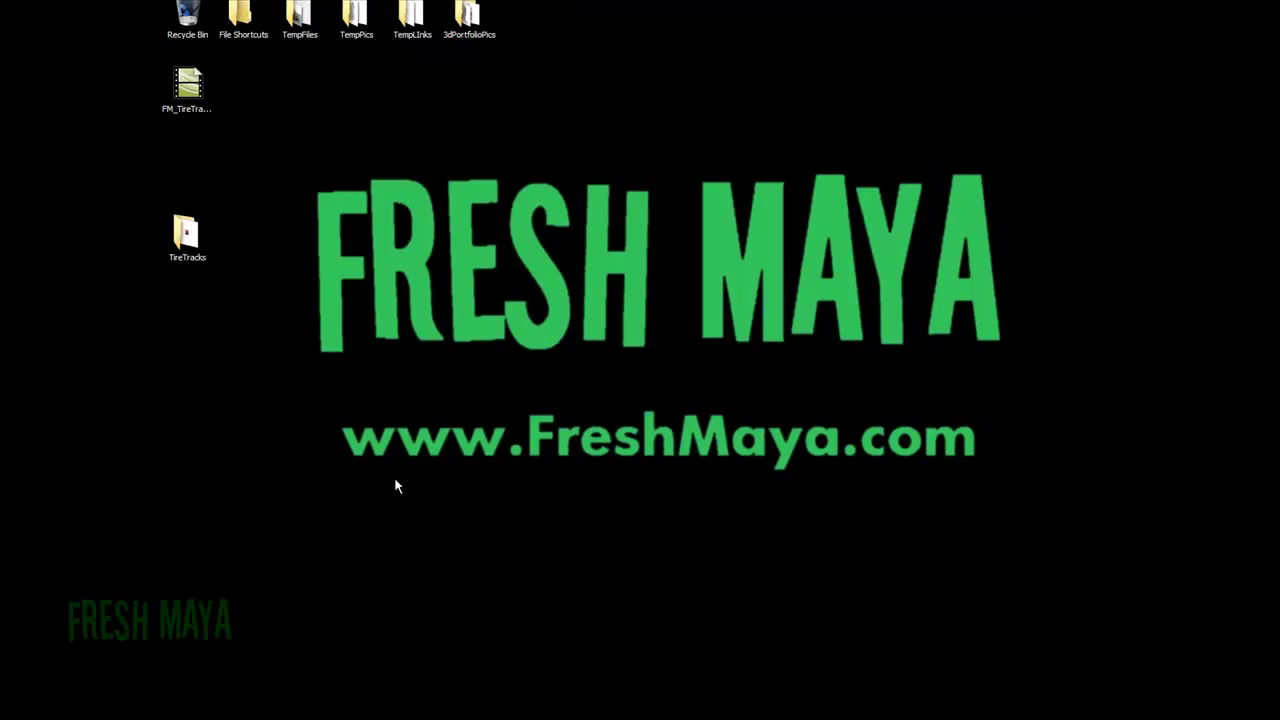
Open the TireTracks folder on the desktop and select the TireBump image in sourceimages to check its thumbnail and dimensions
drag(184, 232, 188, 160)
double_click(189, 160)
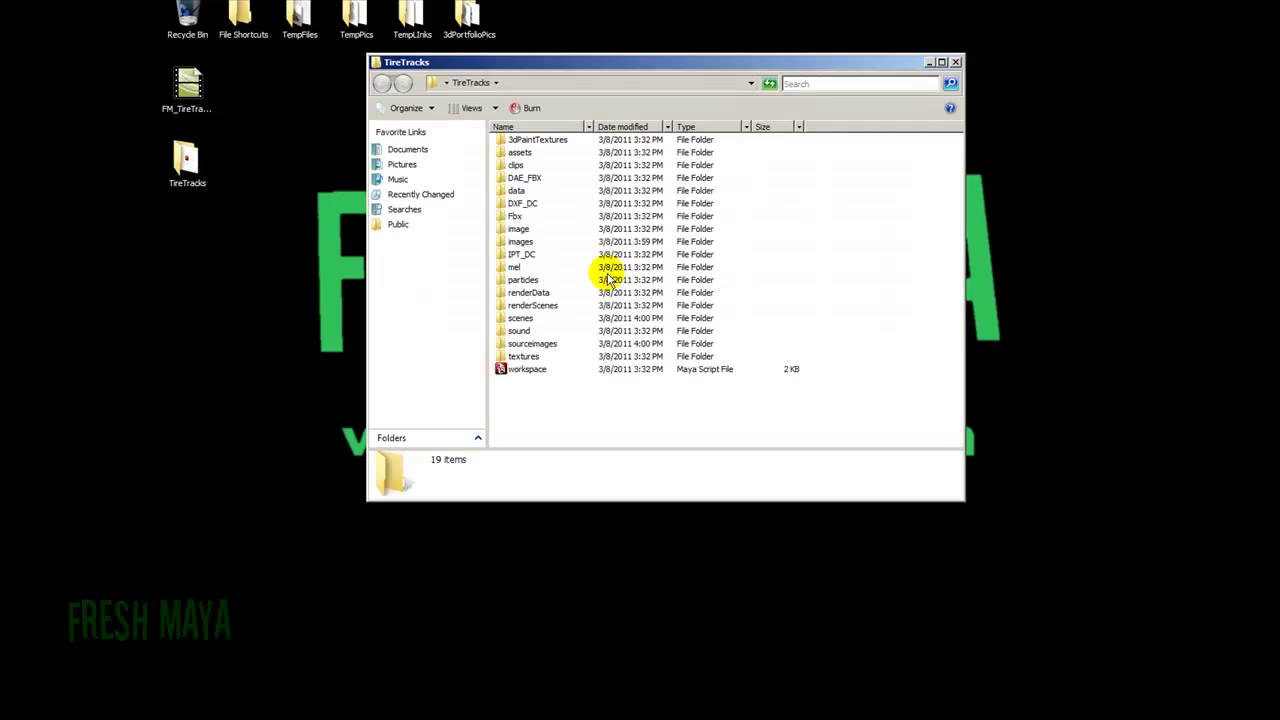
double_click(512, 346)
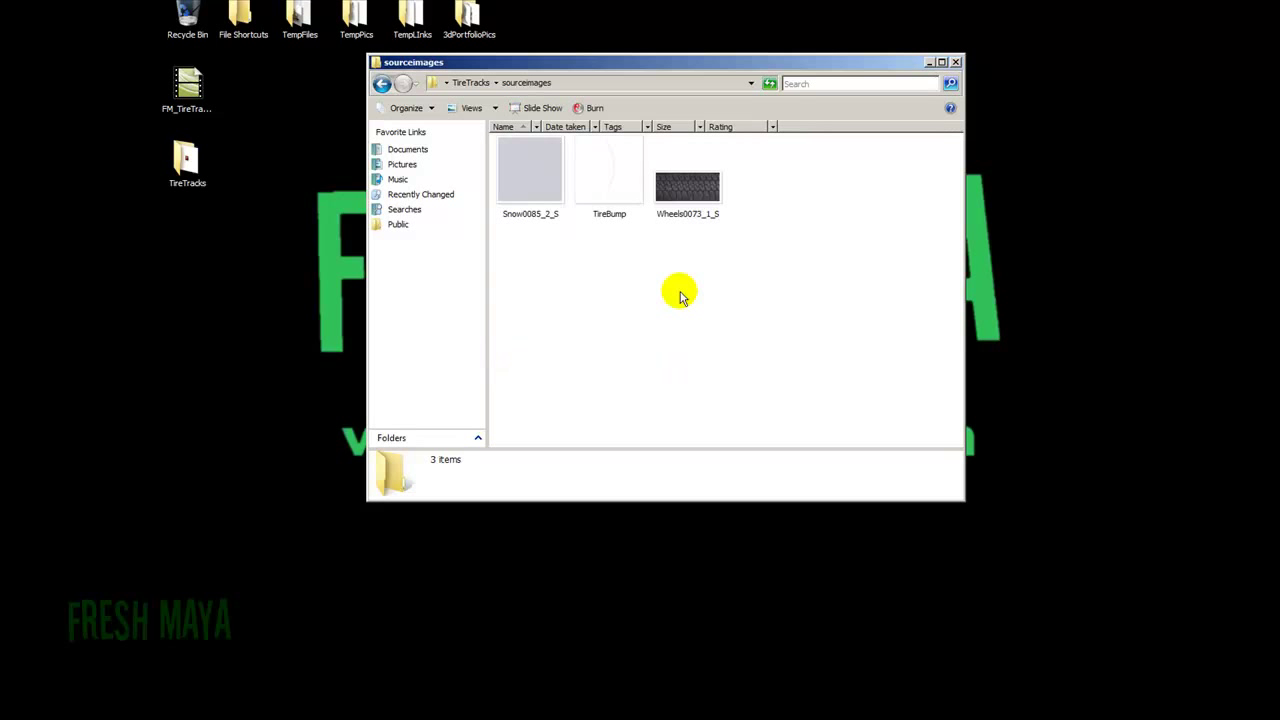
click(613, 200)
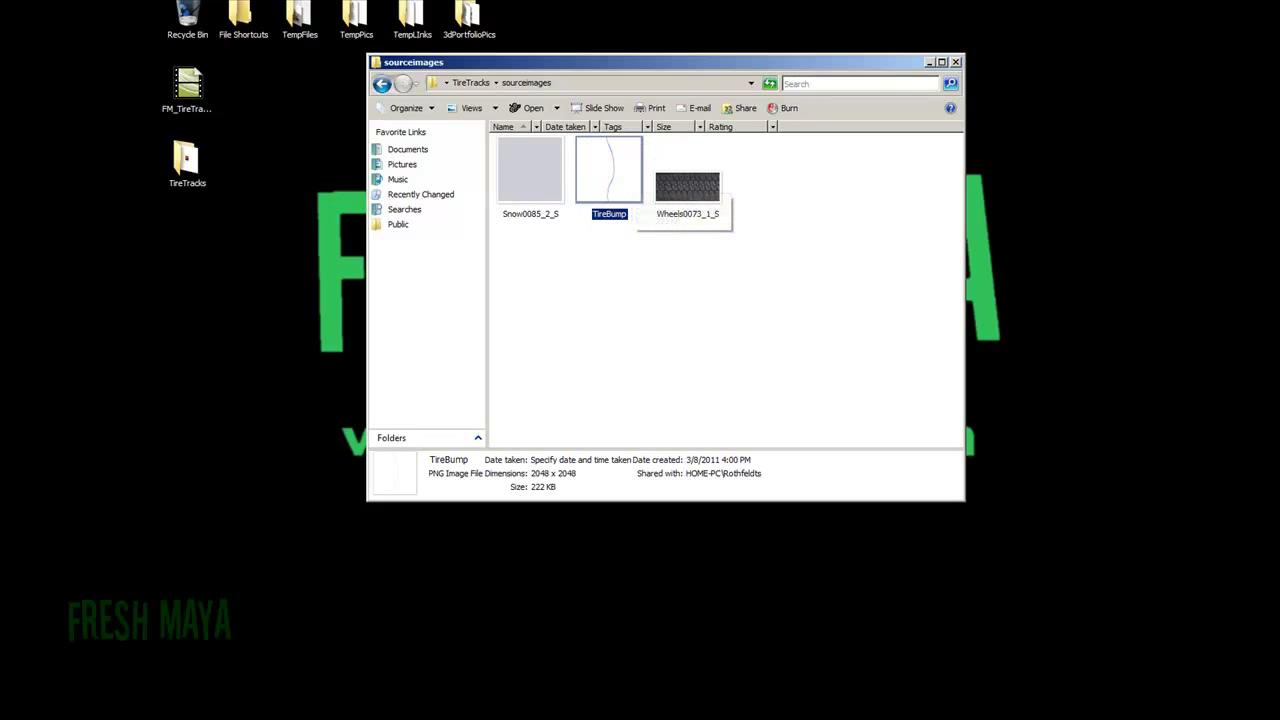
Launch GIMP and open TireBump.png from the sourceimages folder of the TireTracks project on the desktop
key(super)
click(232, 376)
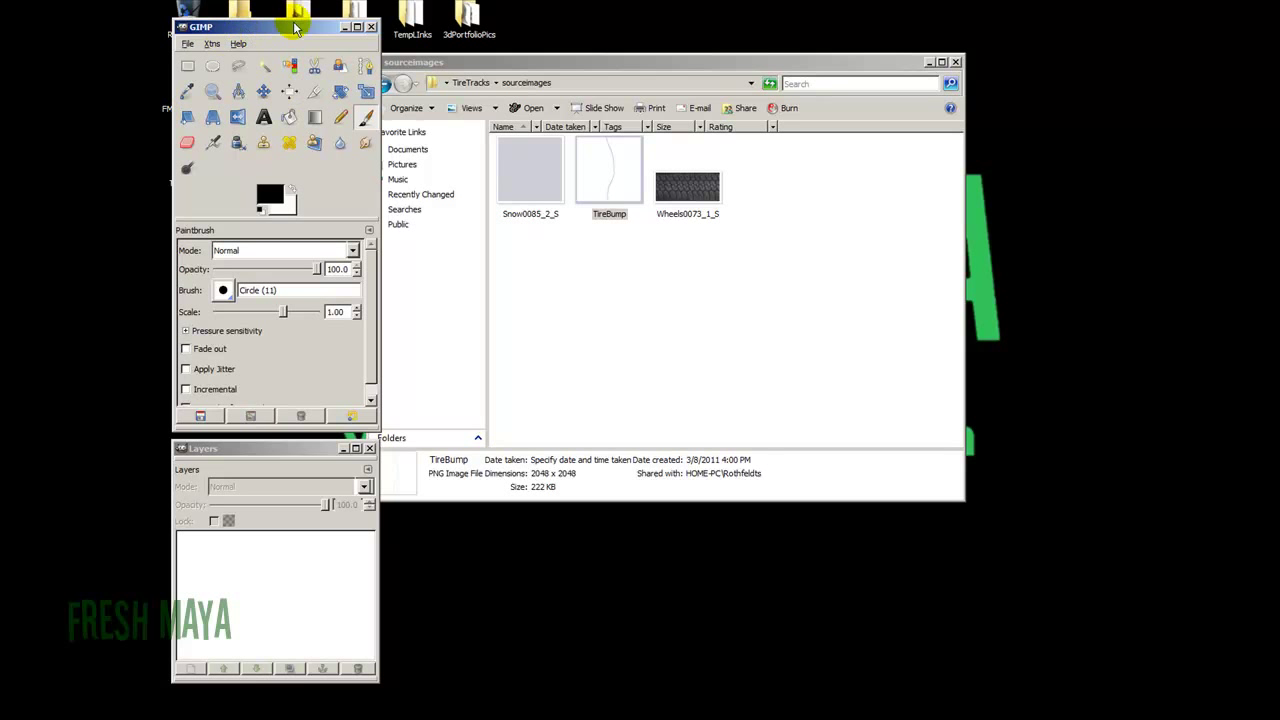
click(188, 46)
key(Return)
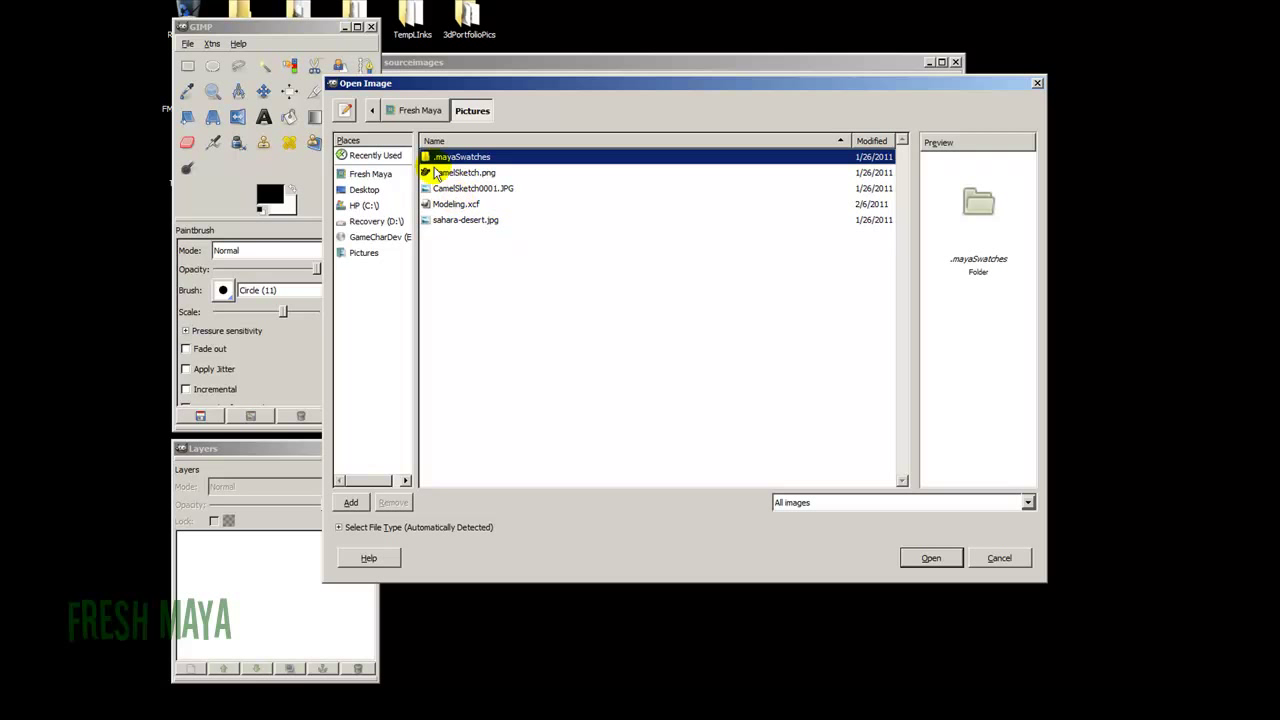
click(364, 190)
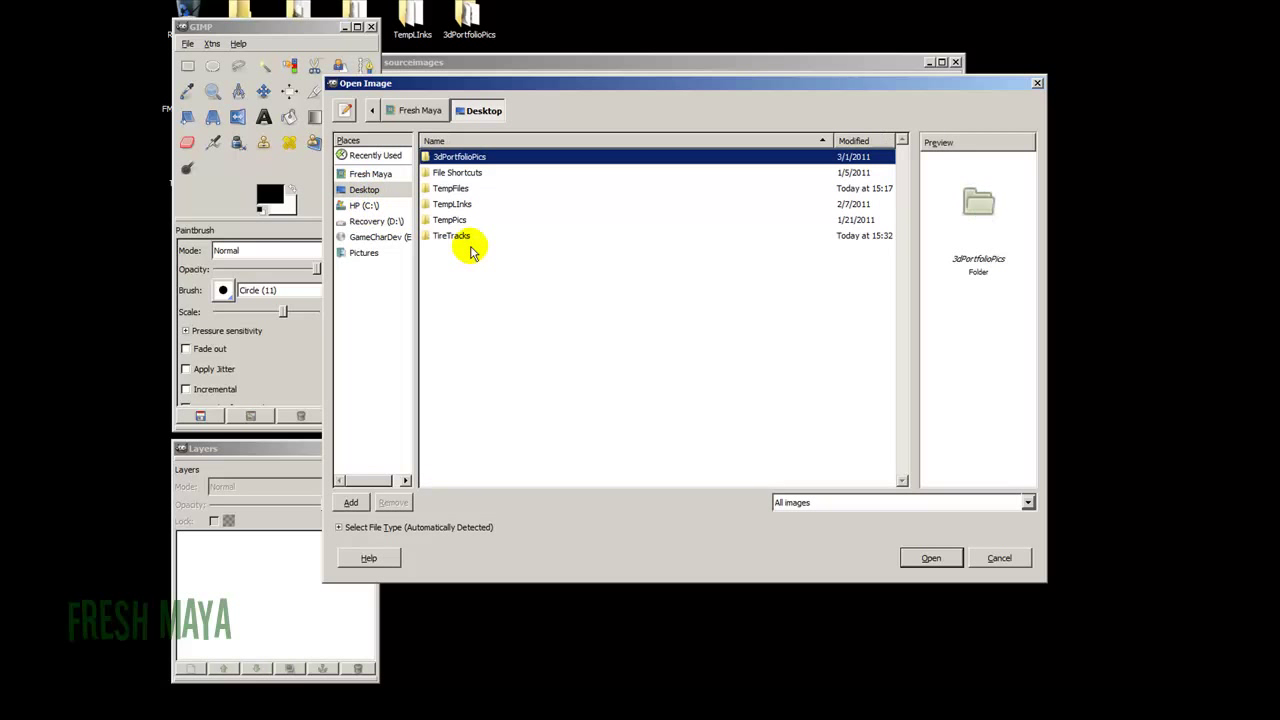
double_click(452, 238)
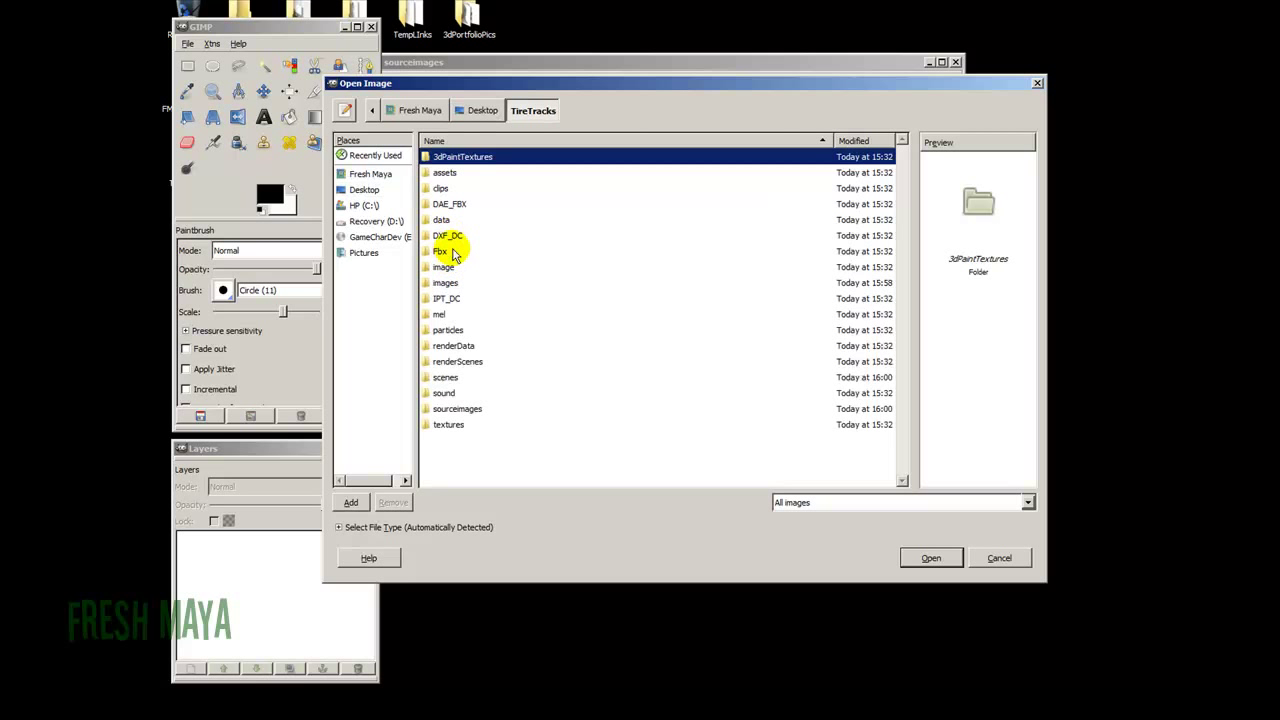
double_click(457, 409)
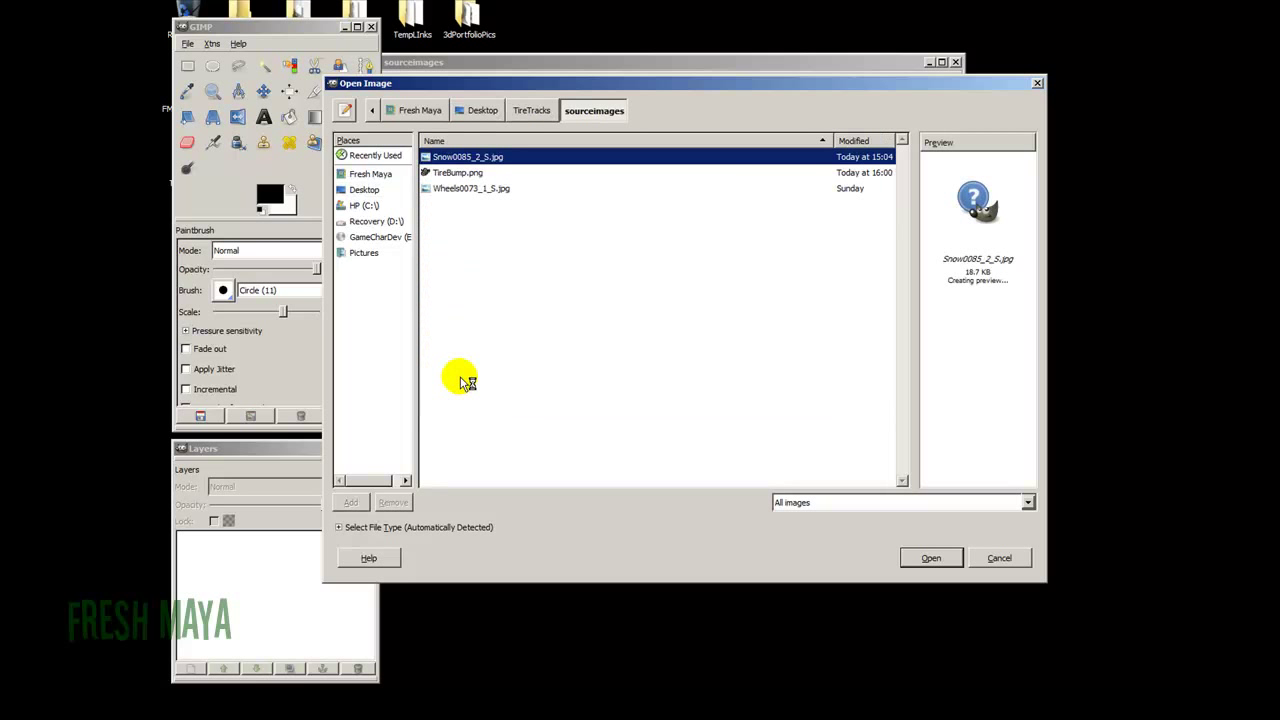
click(458, 173)
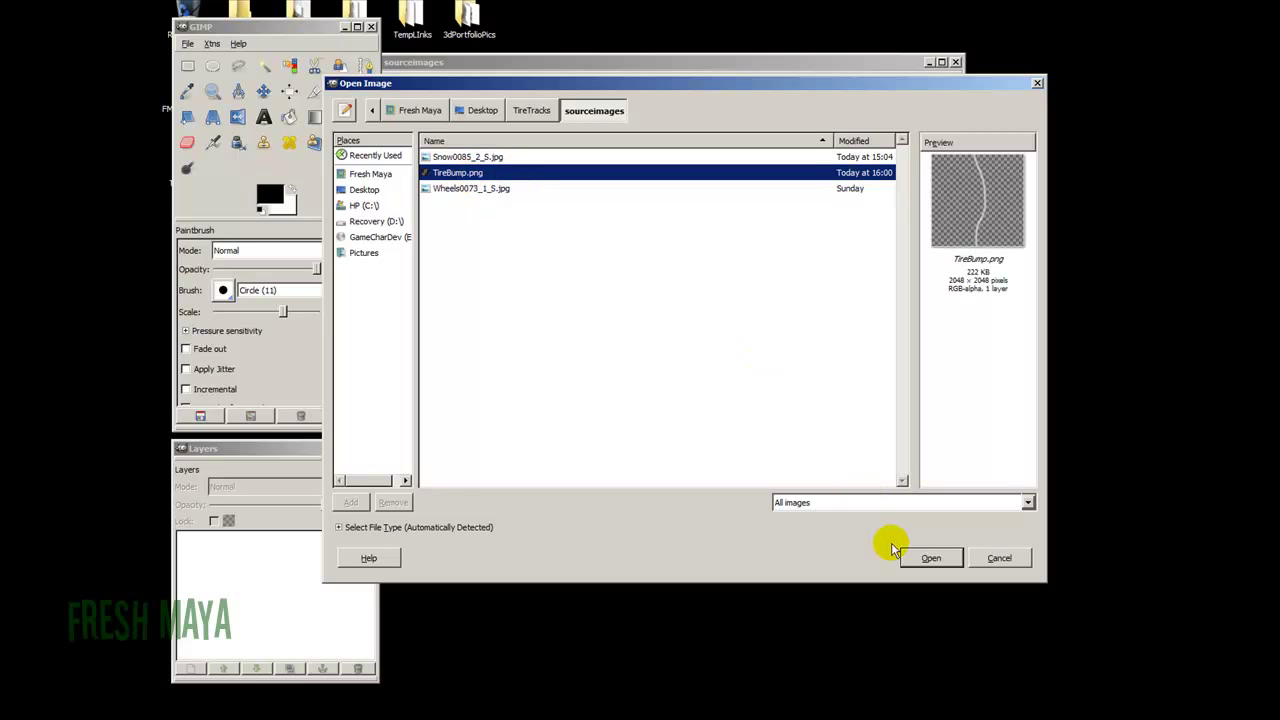
click(930, 557)
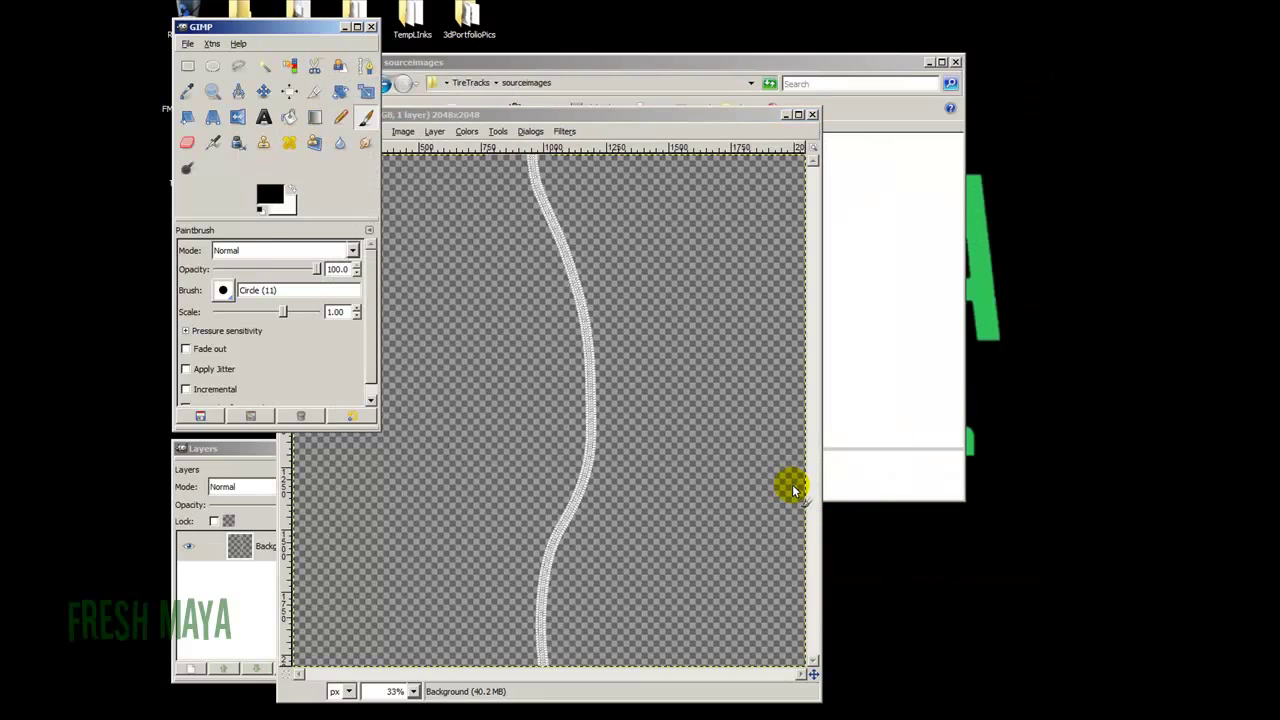
Move the TireBump image window clear of the toolbox and place a reopened Layers dialog beneath the toolbox
drag(632, 115, 806, 63)
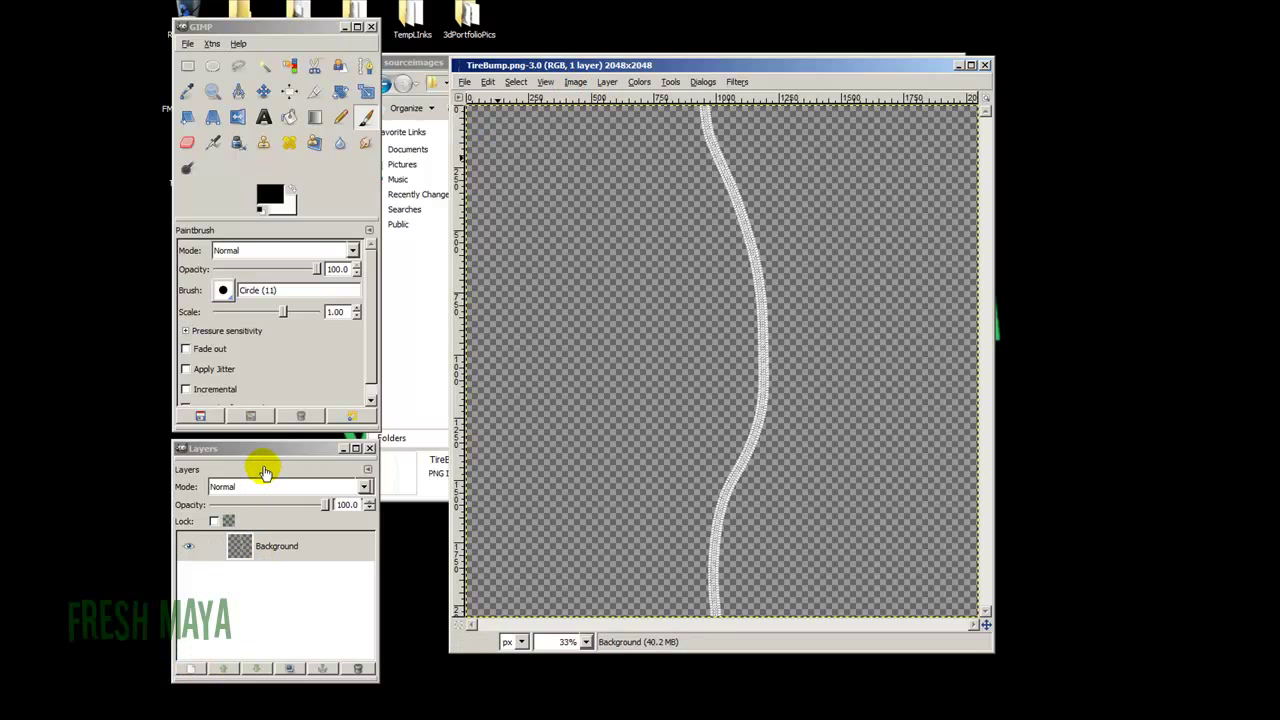
drag(266, 448, 280, 444)
click(382, 447)
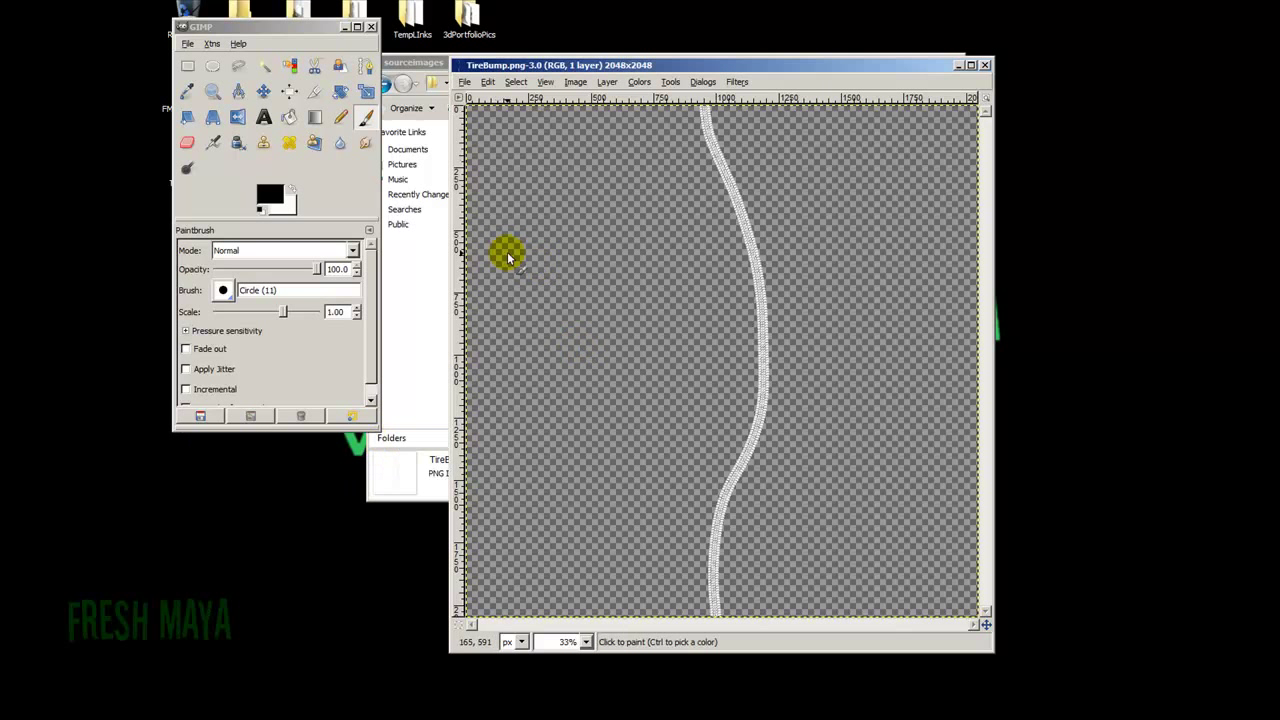
drag(677, 68, 680, 51)
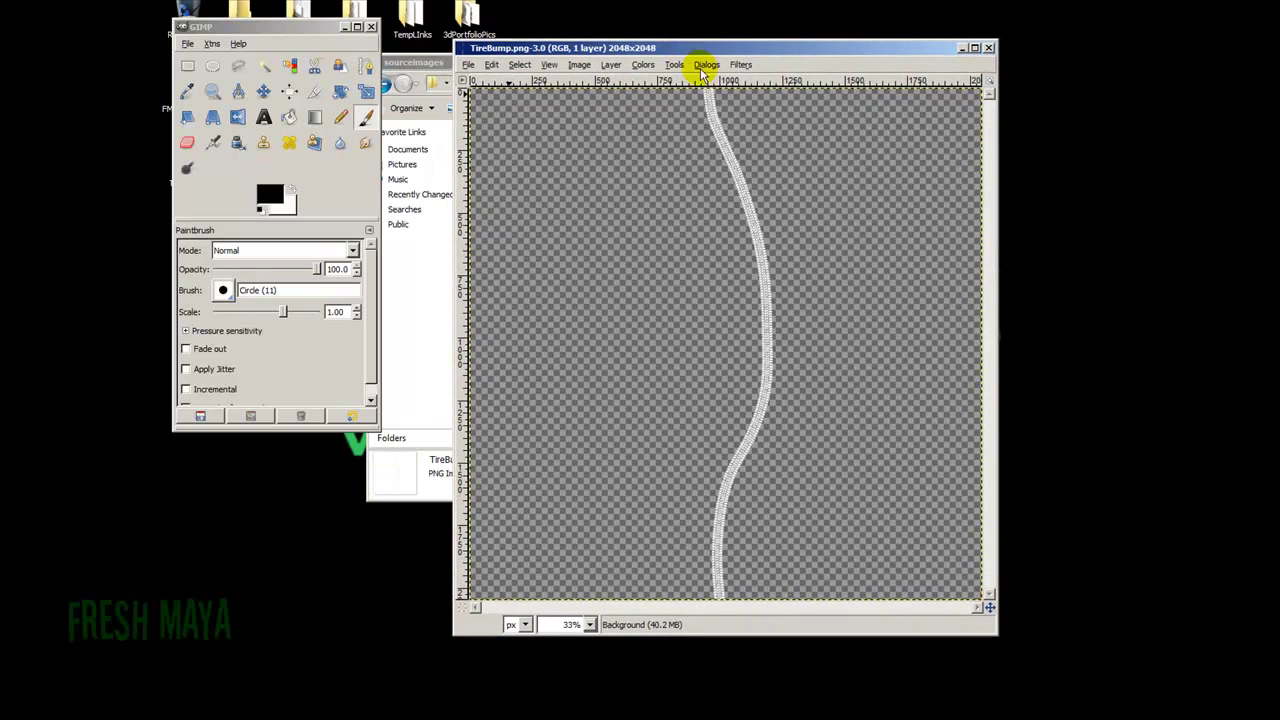
click(706, 65)
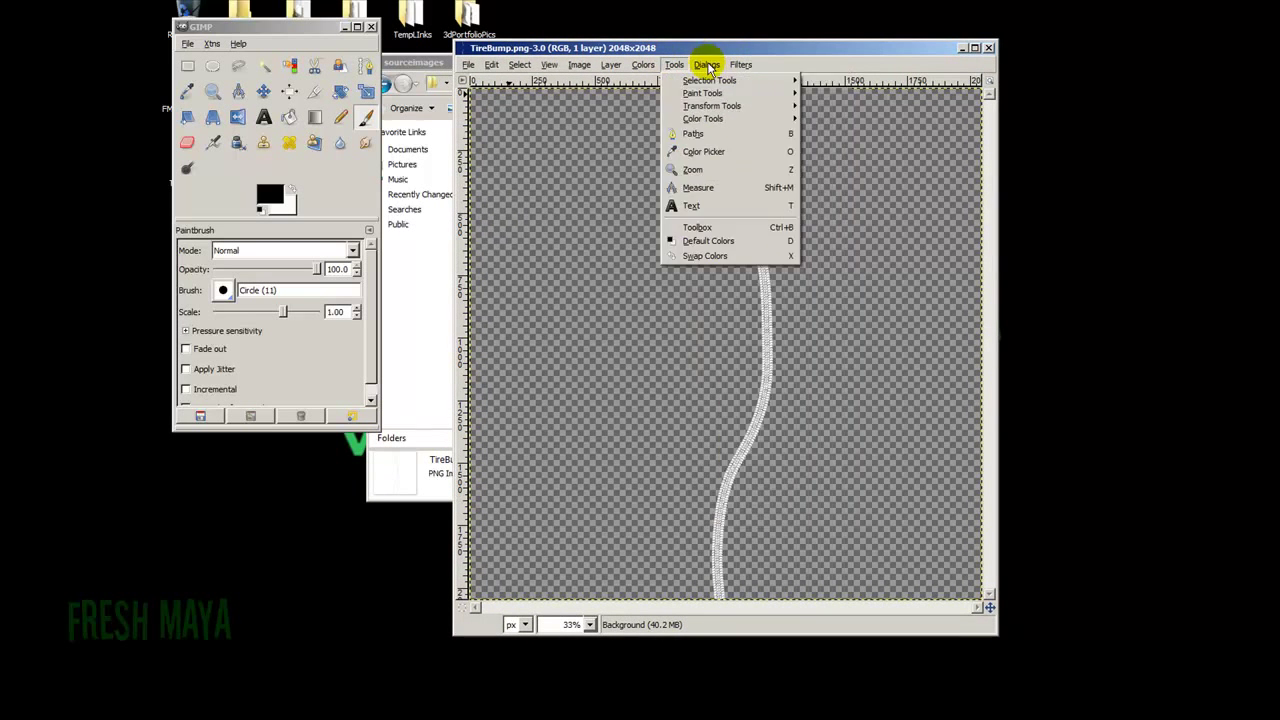
click(728, 137)
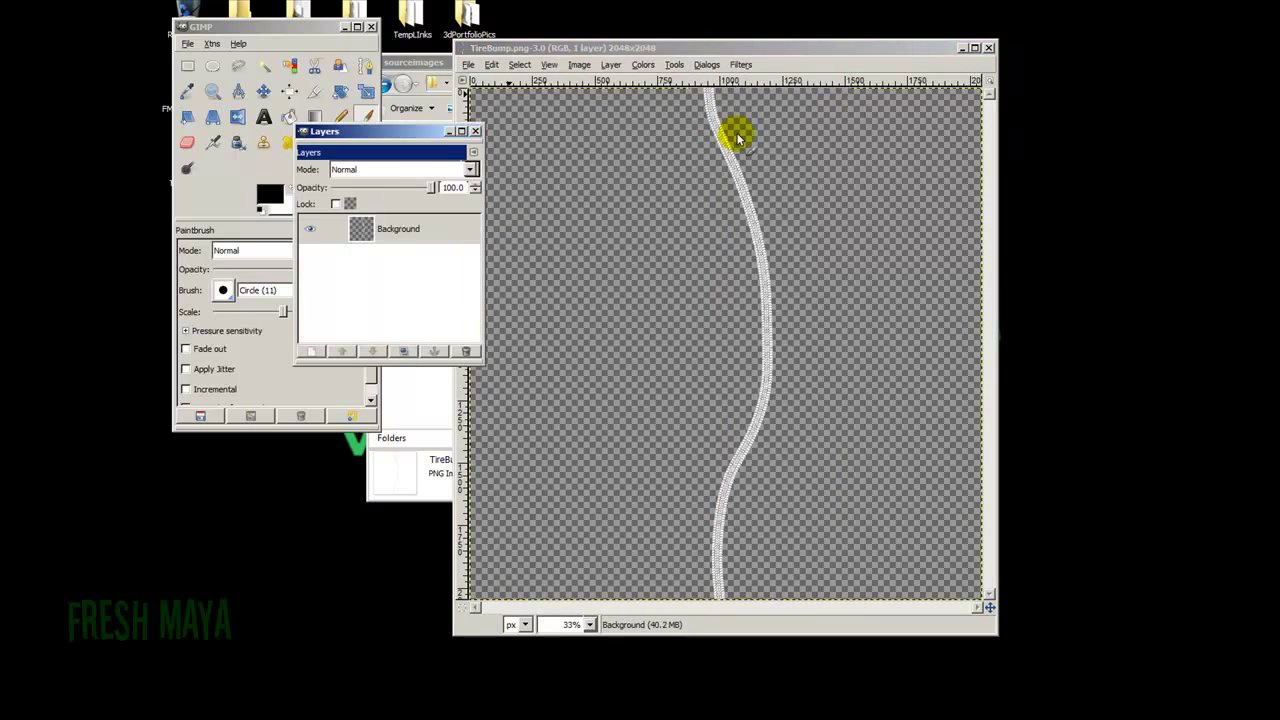
drag(364, 137, 281, 444)
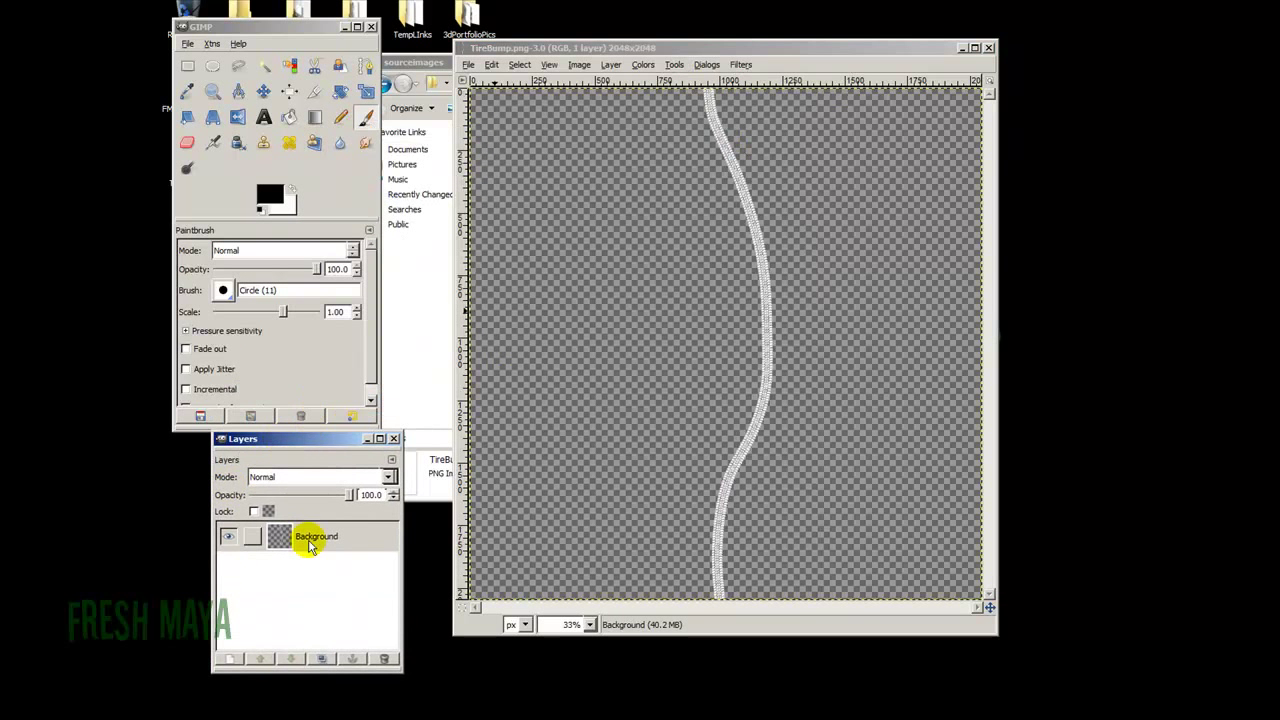
Add a 2048 x 2048 layer filled with the black foreground color below the Background layer and flatten the image
click(230, 659)
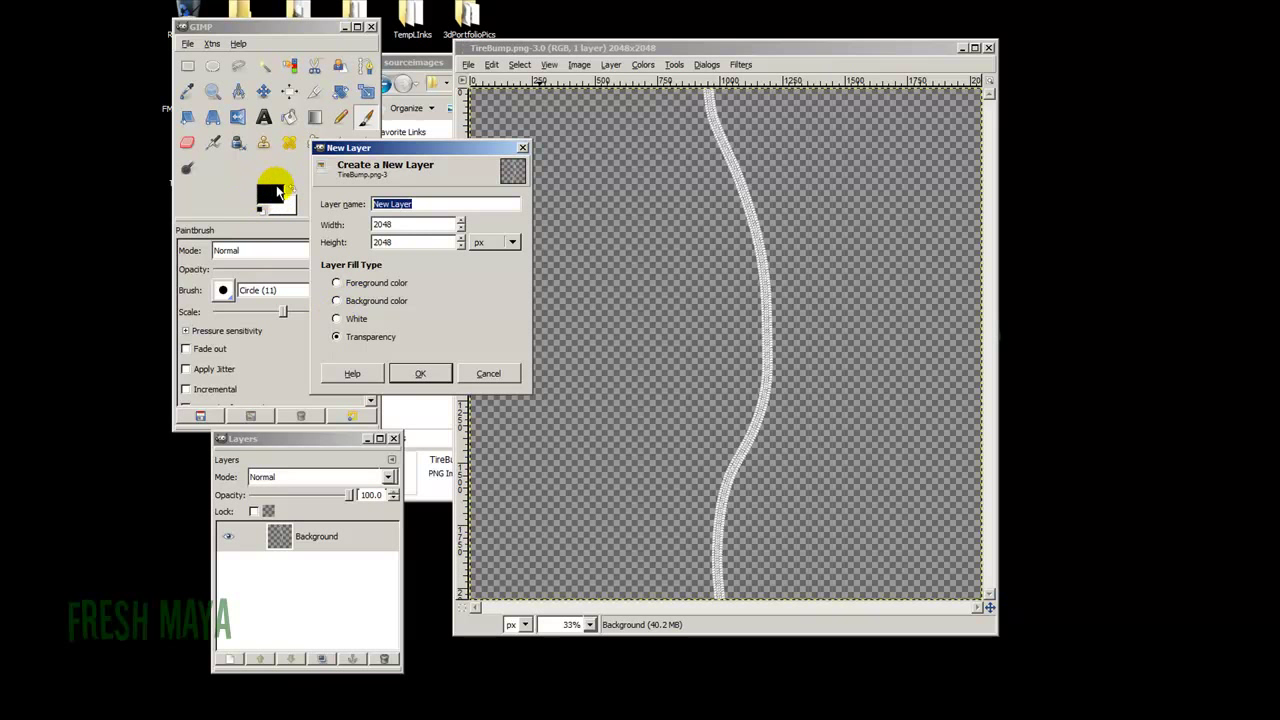
click(337, 283)
click(419, 373)
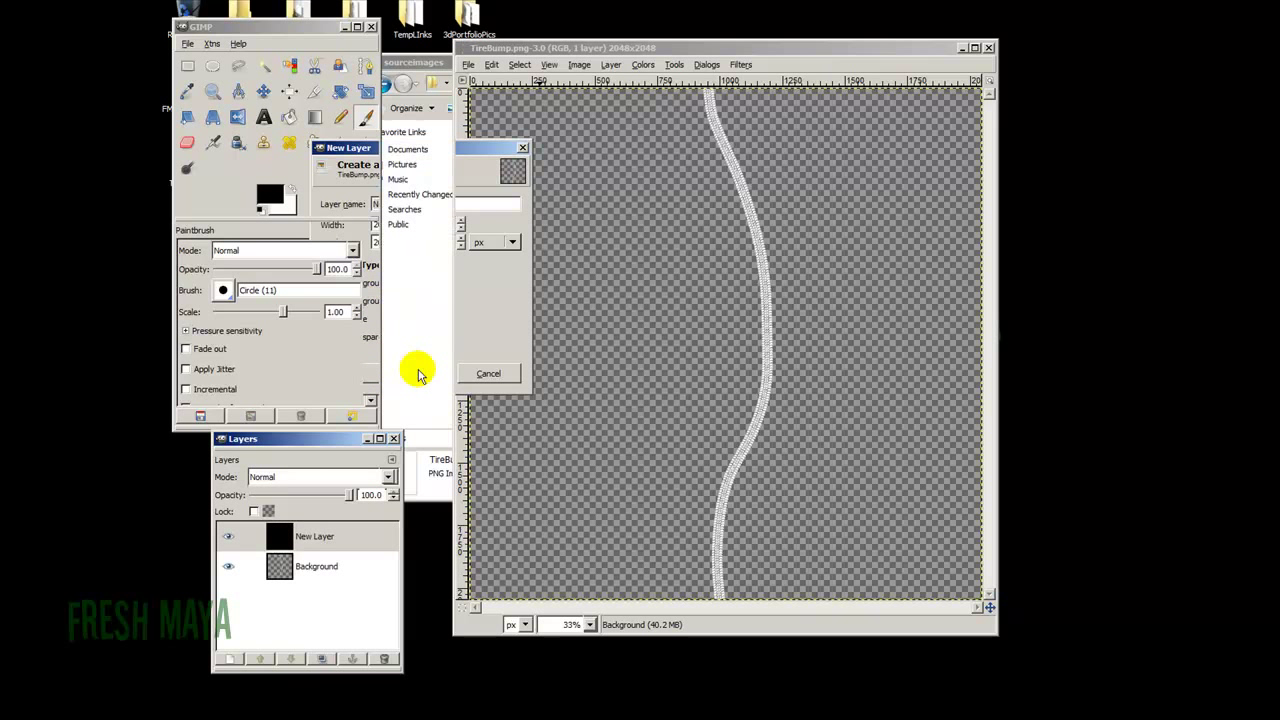
click(317, 537)
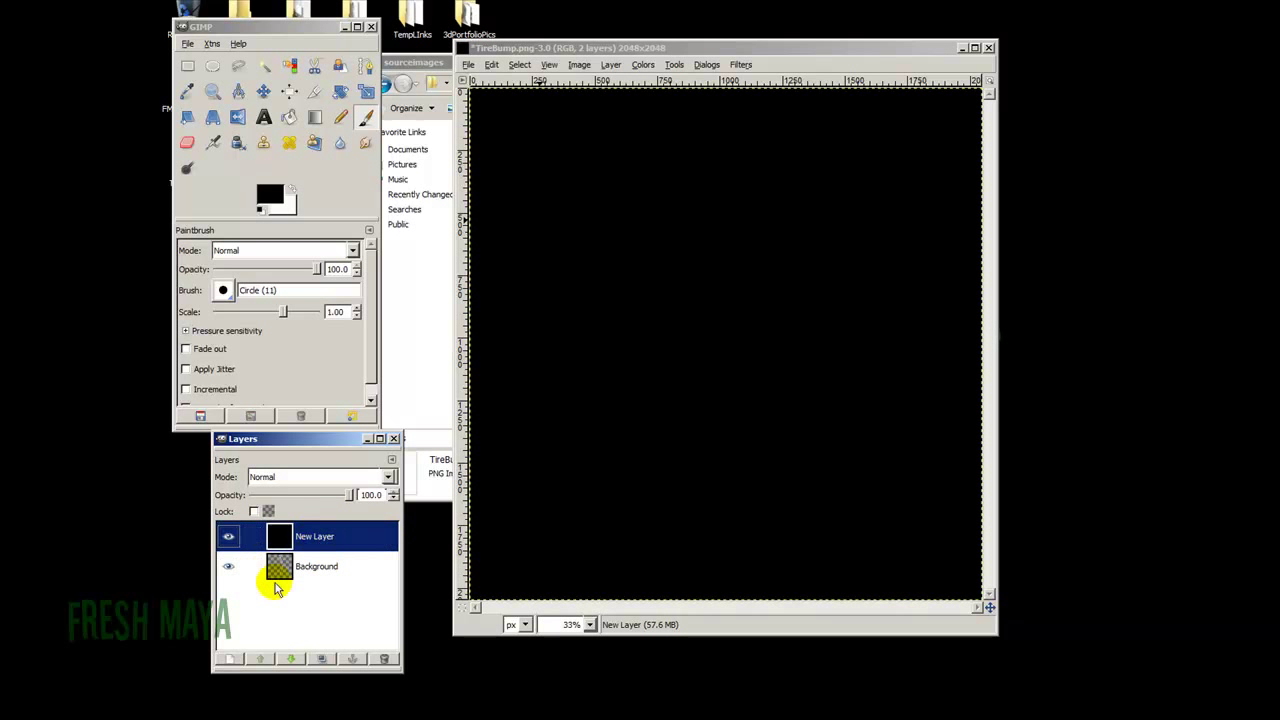
click(292, 659)
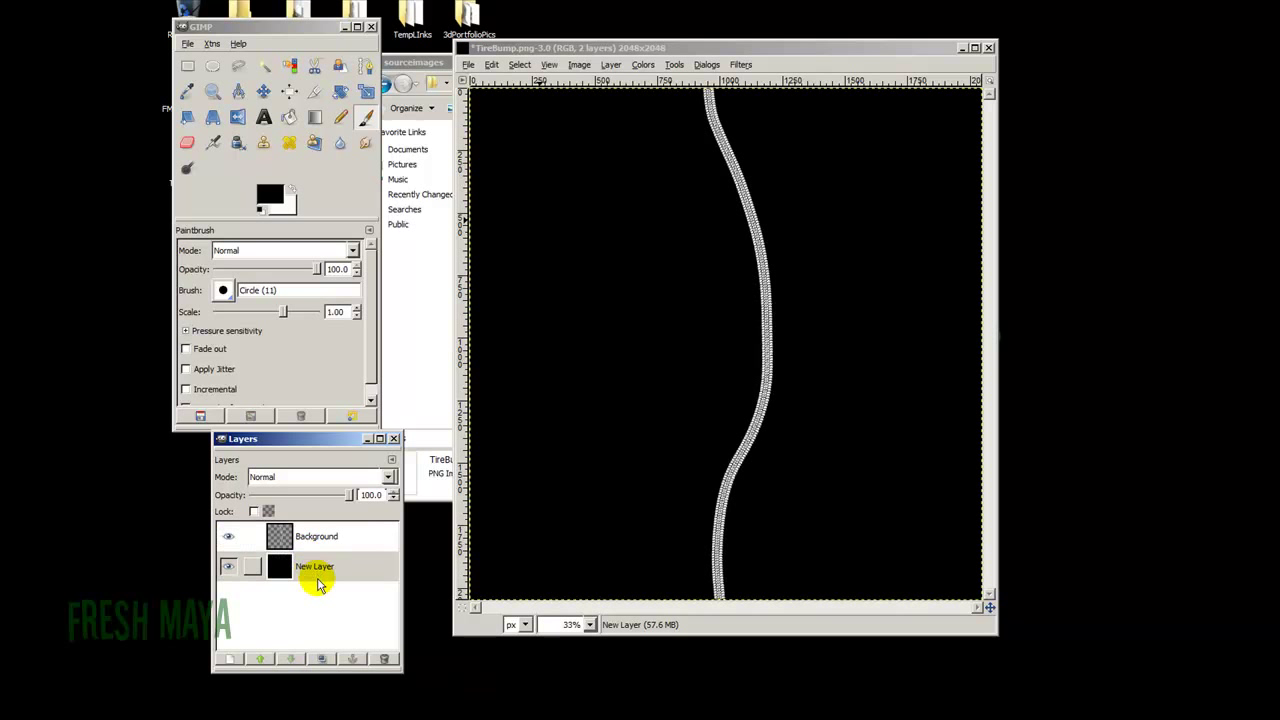
click(580, 65)
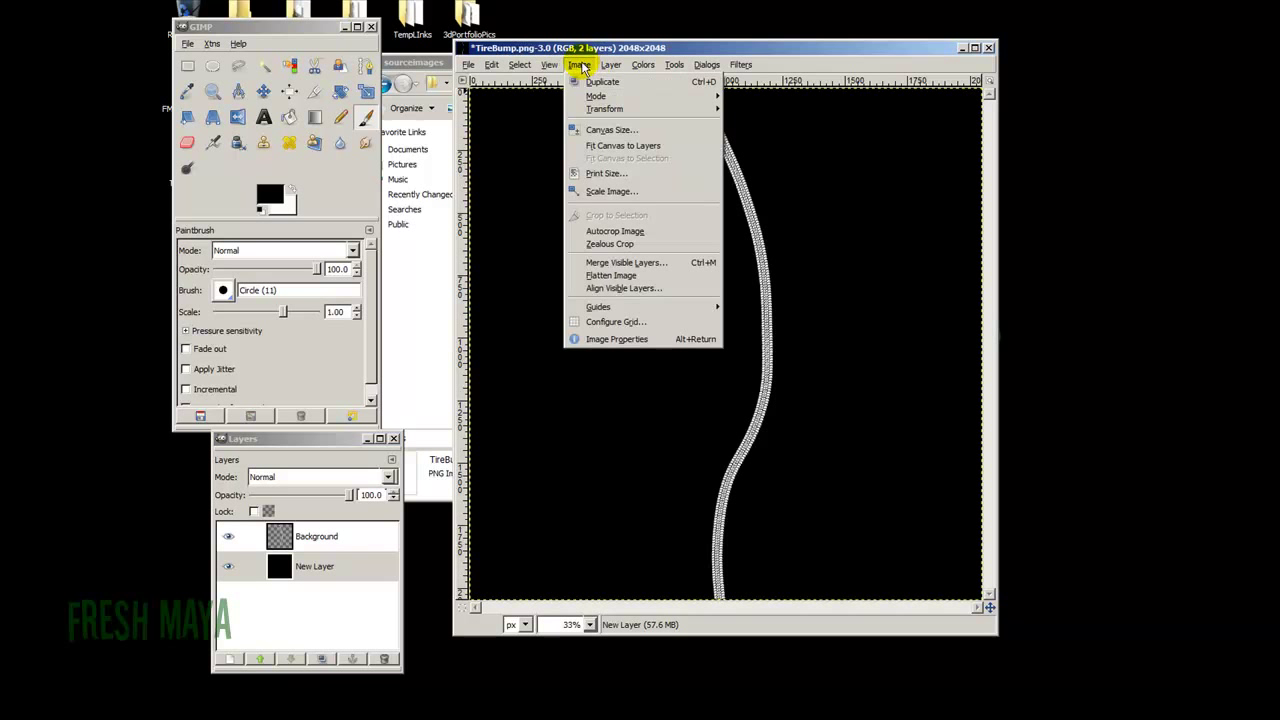
click(611, 277)
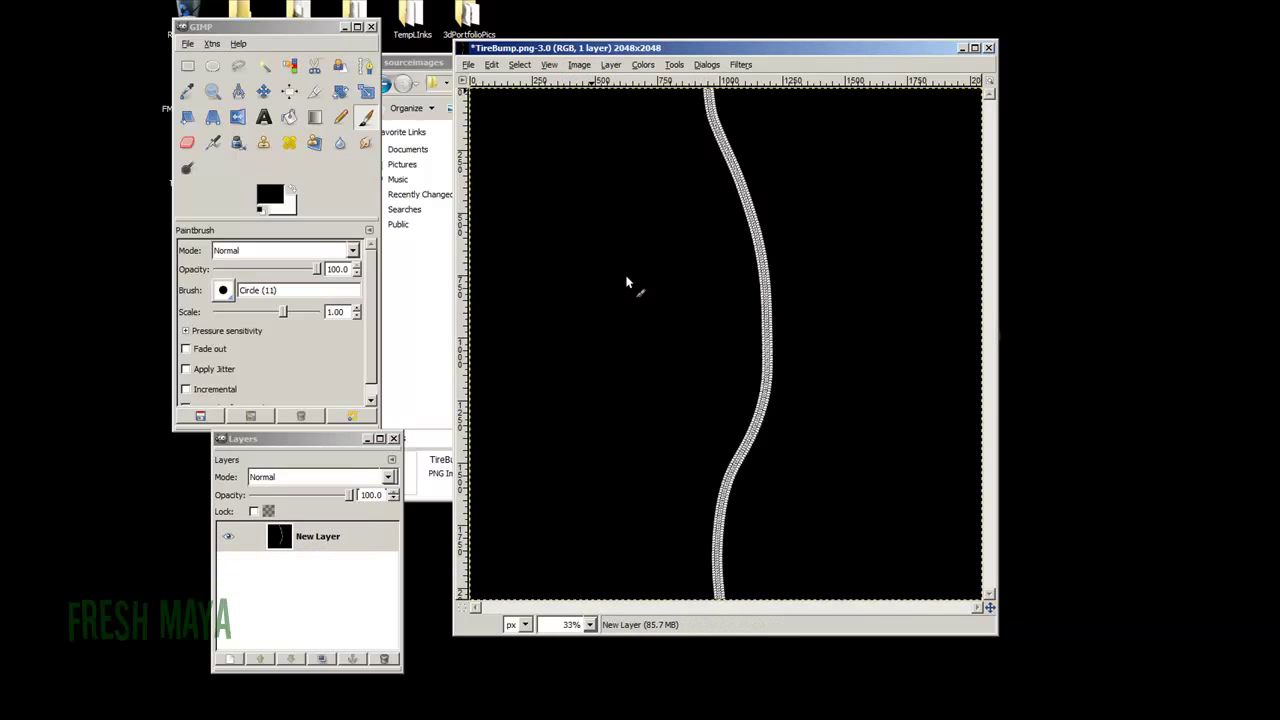
Save the flattened image as TireBump.jpg in the sourceimages folder with JPEG quality 100
click(468, 65)
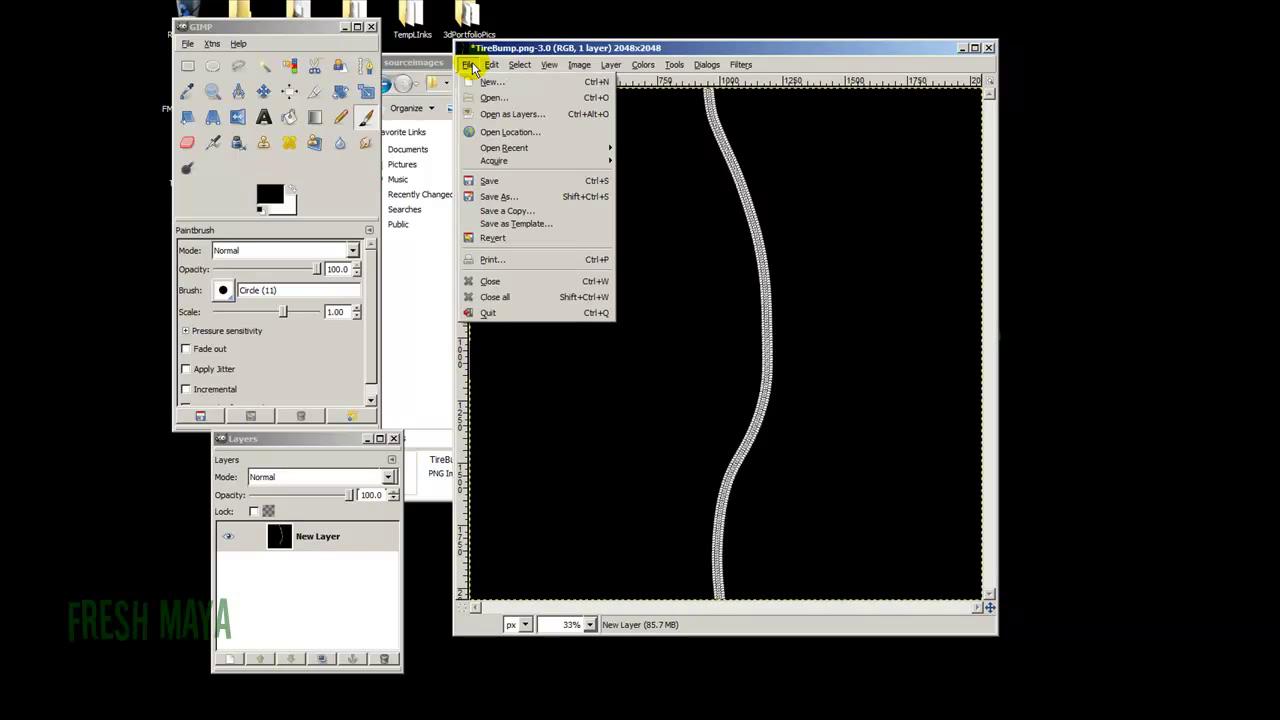
click(521, 200)
click(418, 150)
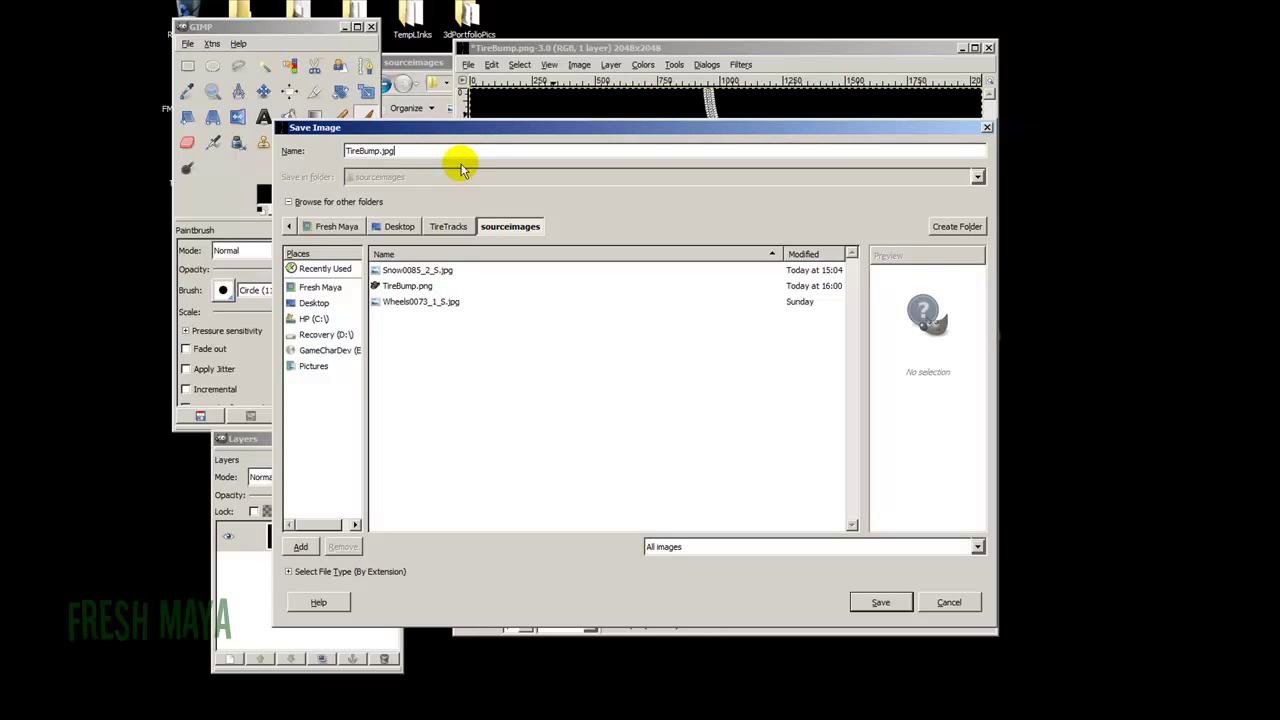
click(881, 602)
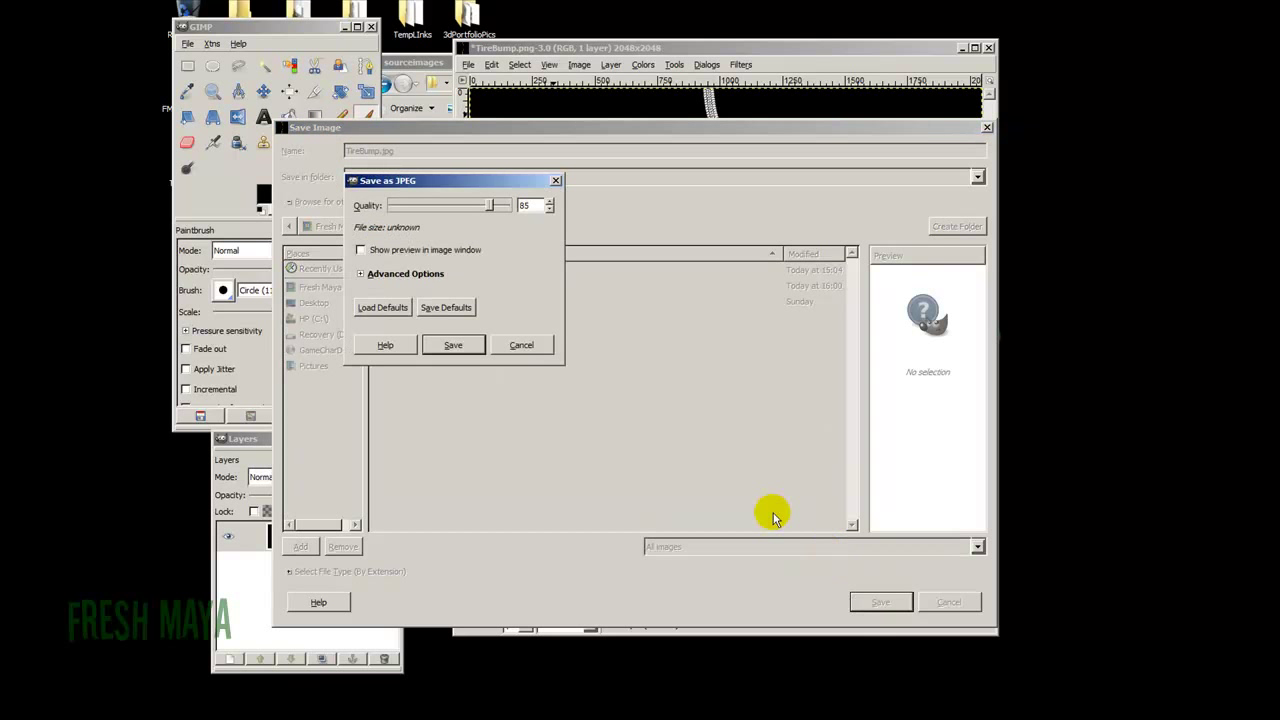
drag(496, 207, 510, 205)
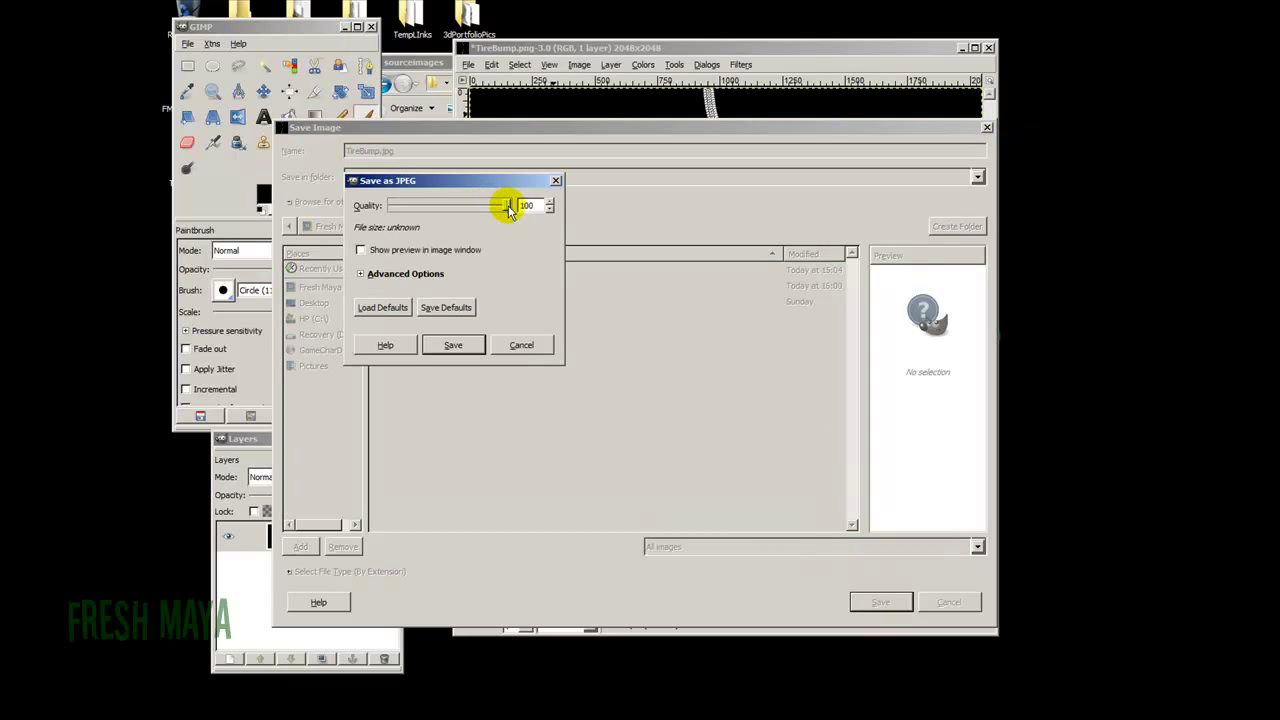
click(452, 345)
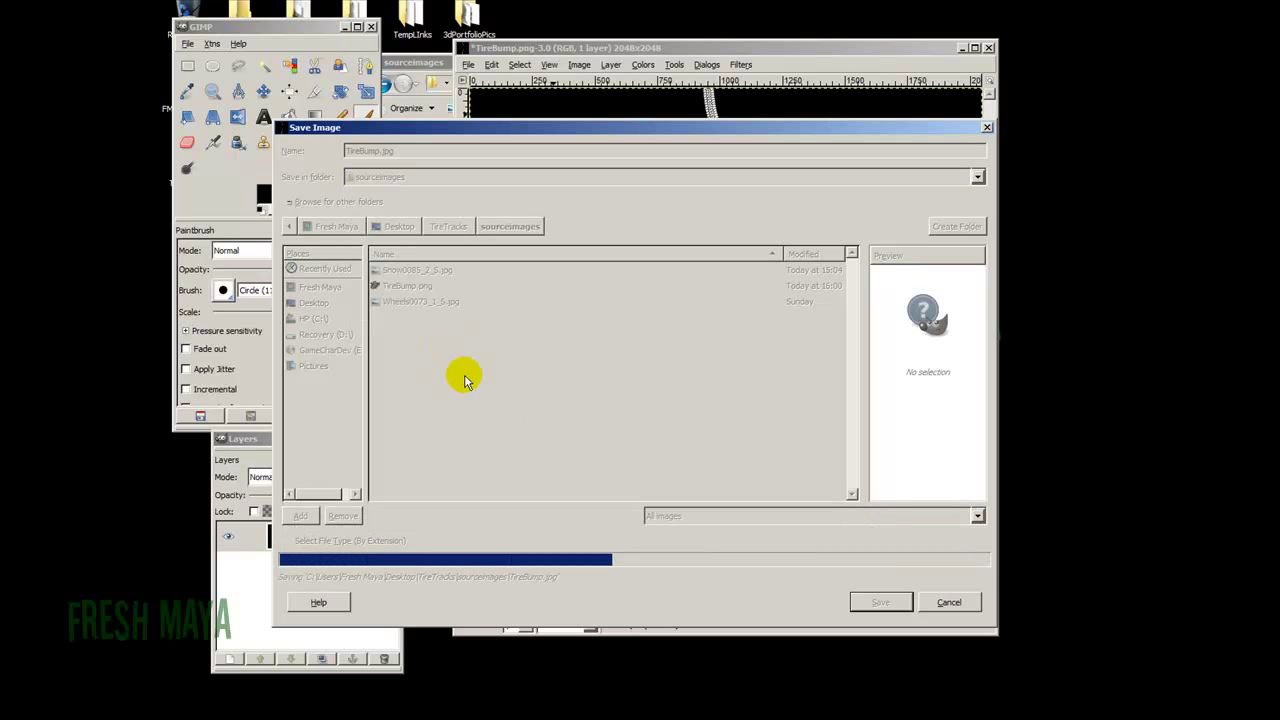
Close GIMP and open the new TireBump JPEG from the sourceimages folder to check it
click(370, 28)
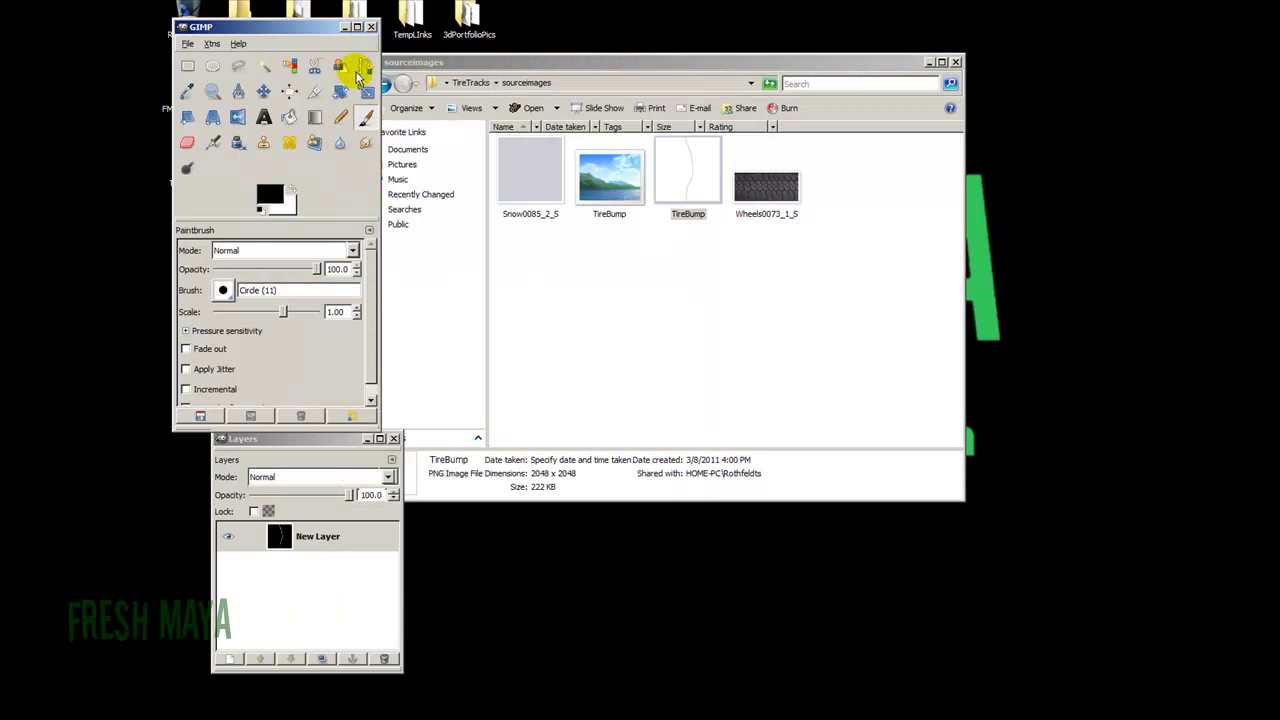
double_click(600, 183)
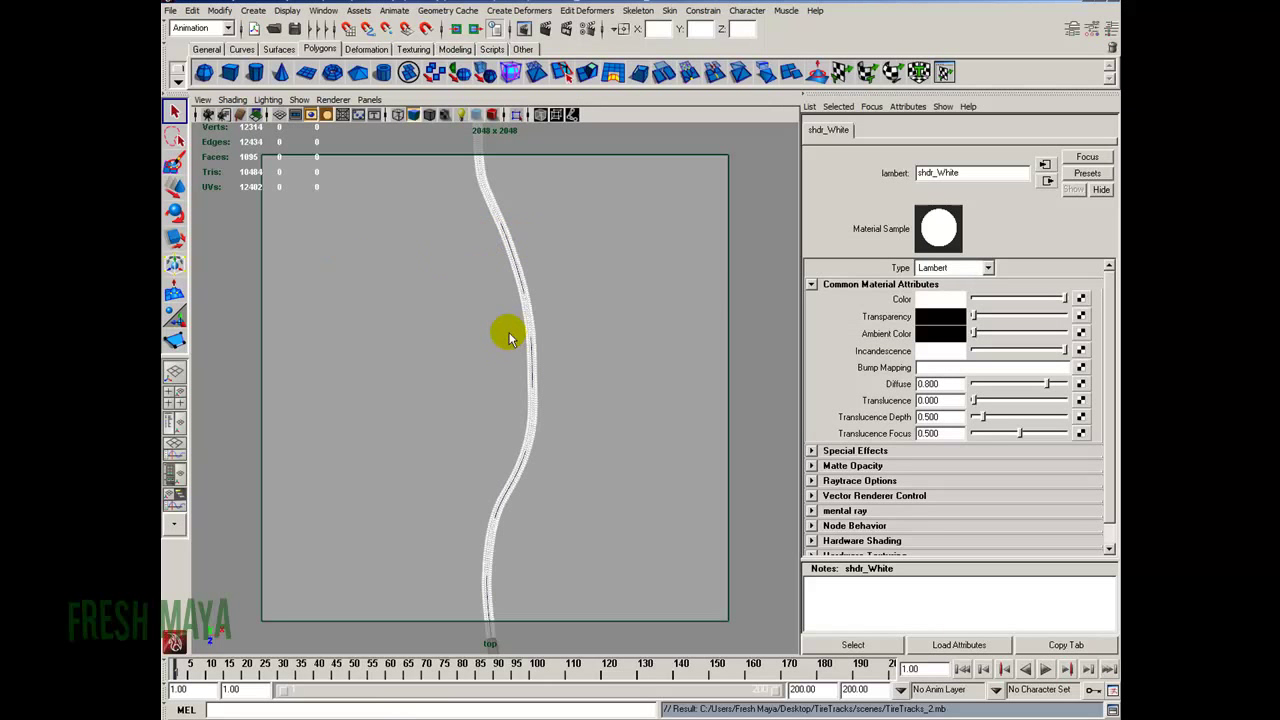
Switch back to Maya, maximize the perspective view of the tire and tracks, and show the Channel Box with the layers
key(space)
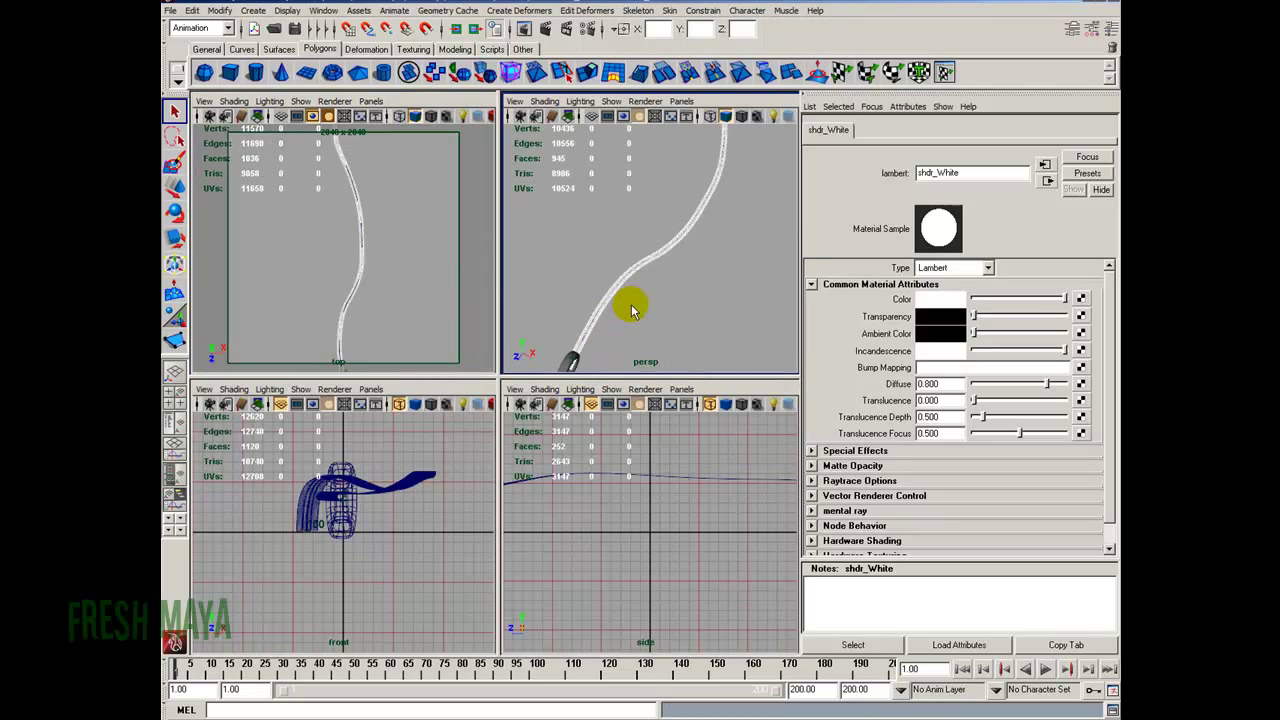
key(space)
alt+drag(614, 391, 405, 404)
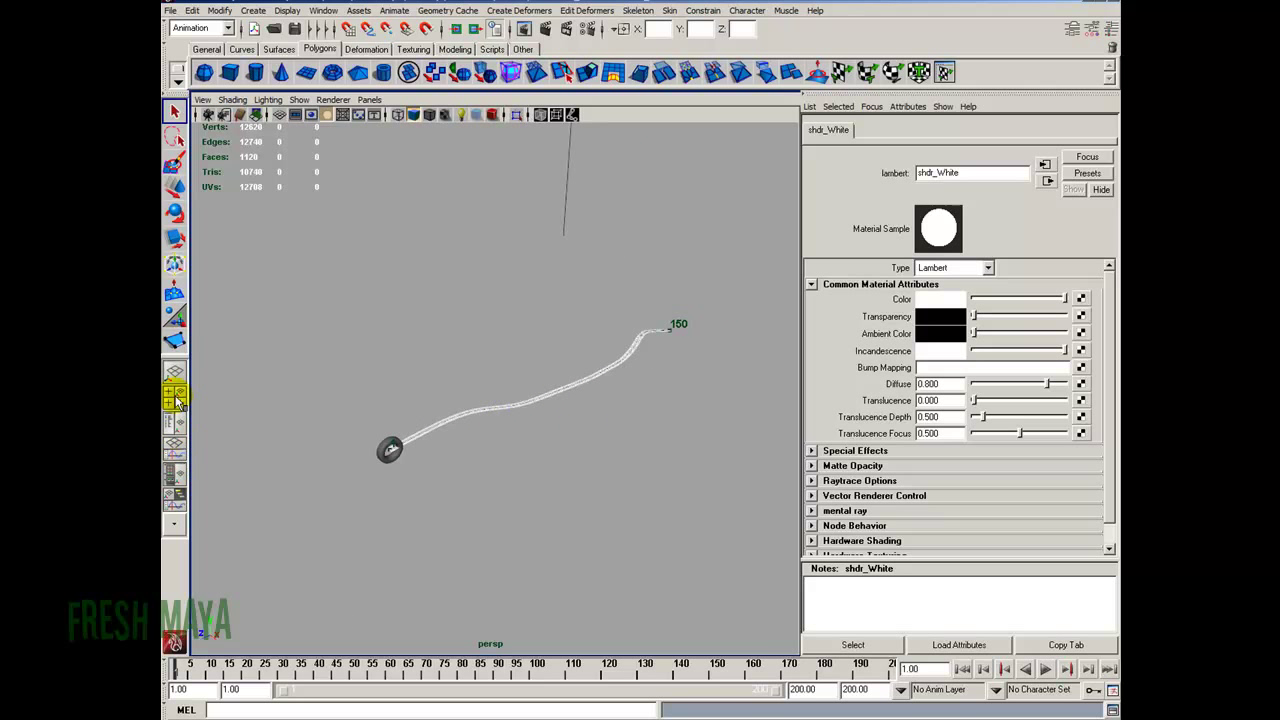
click(1108, 28)
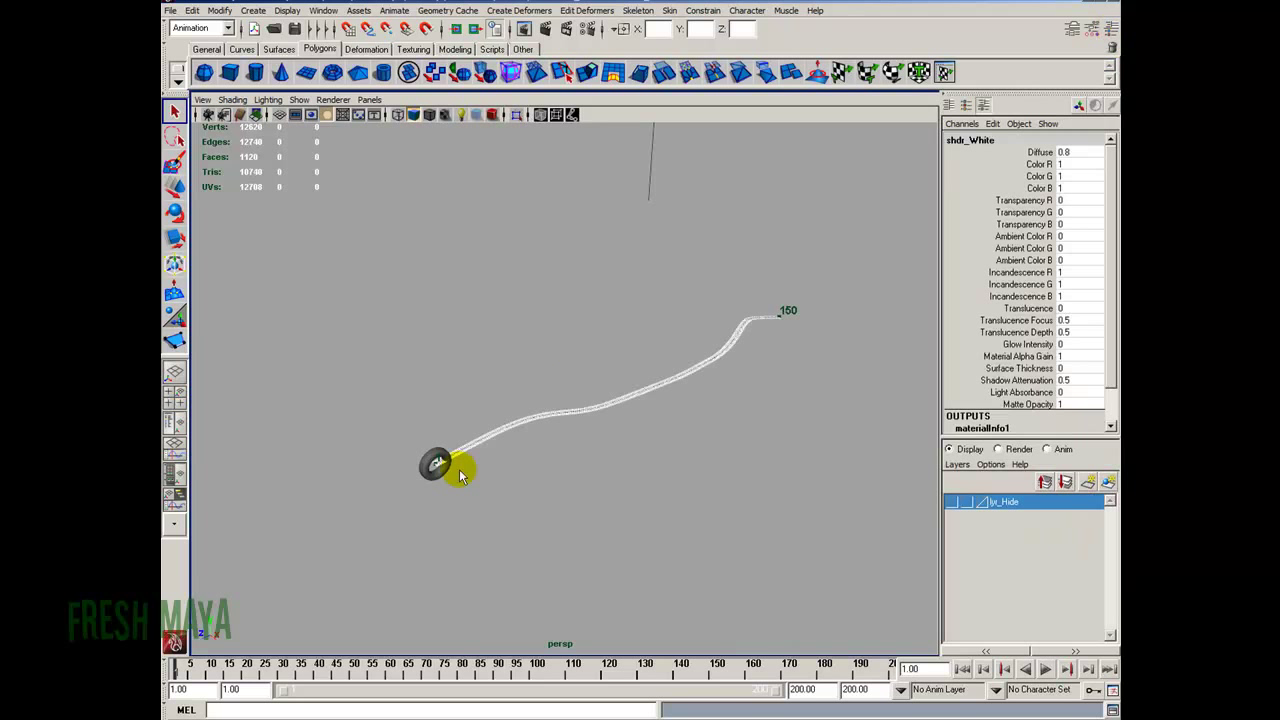
Put grp_TreadPattern and snapshot1Group through snapshot4Group on a new display layer and hide that layer
click(174, 446)
click(265, 241)
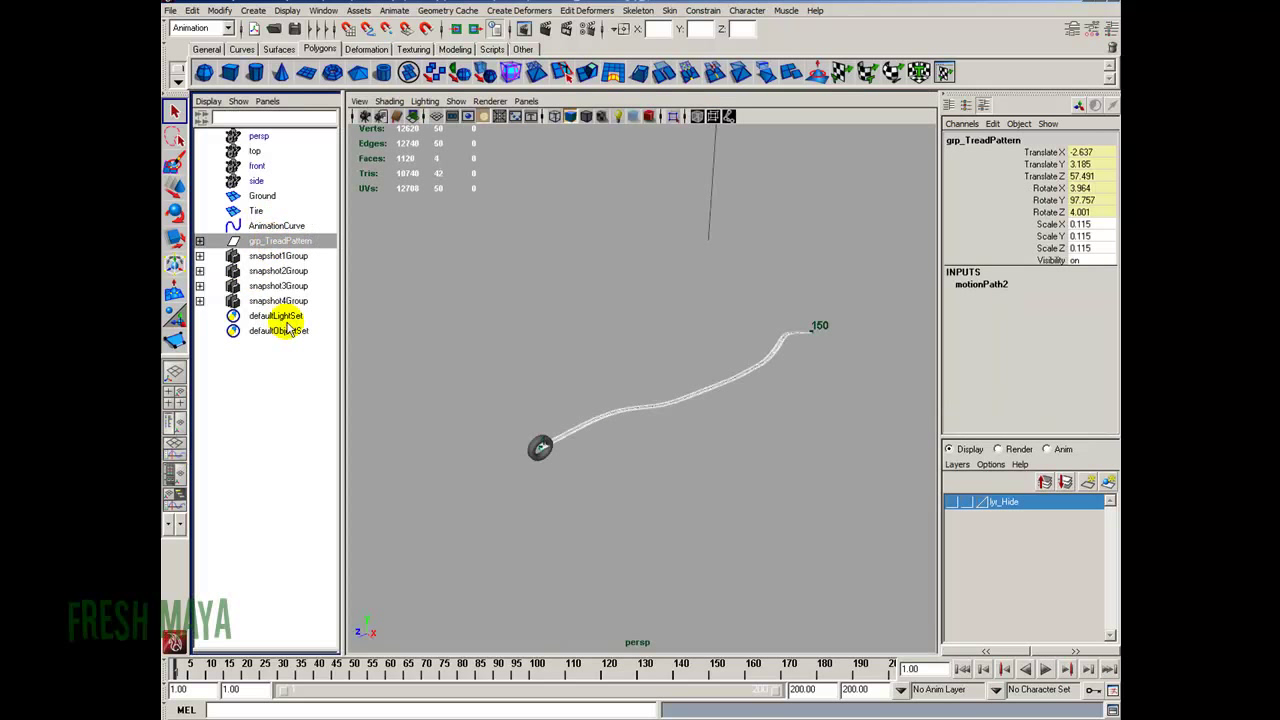
shift+click(285, 302)
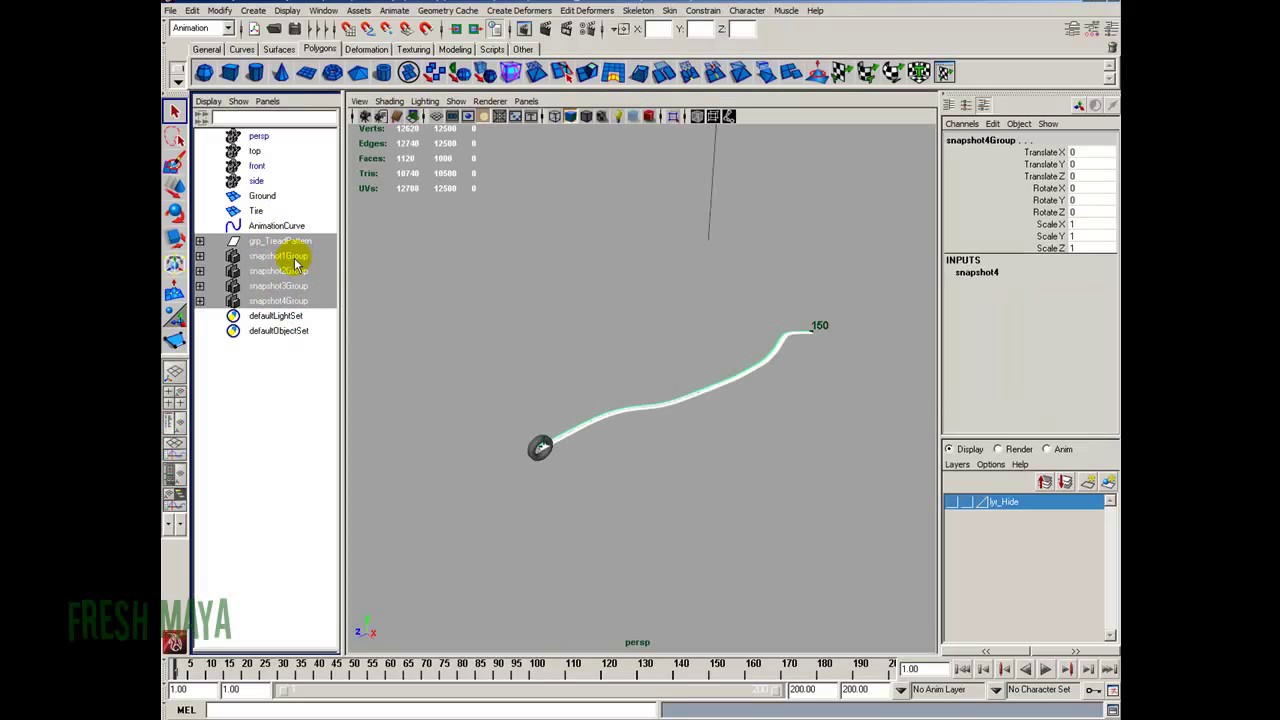
click(1108, 484)
click(952, 503)
Rename the new tread display layer to lyr_Treads
click(1001, 501)
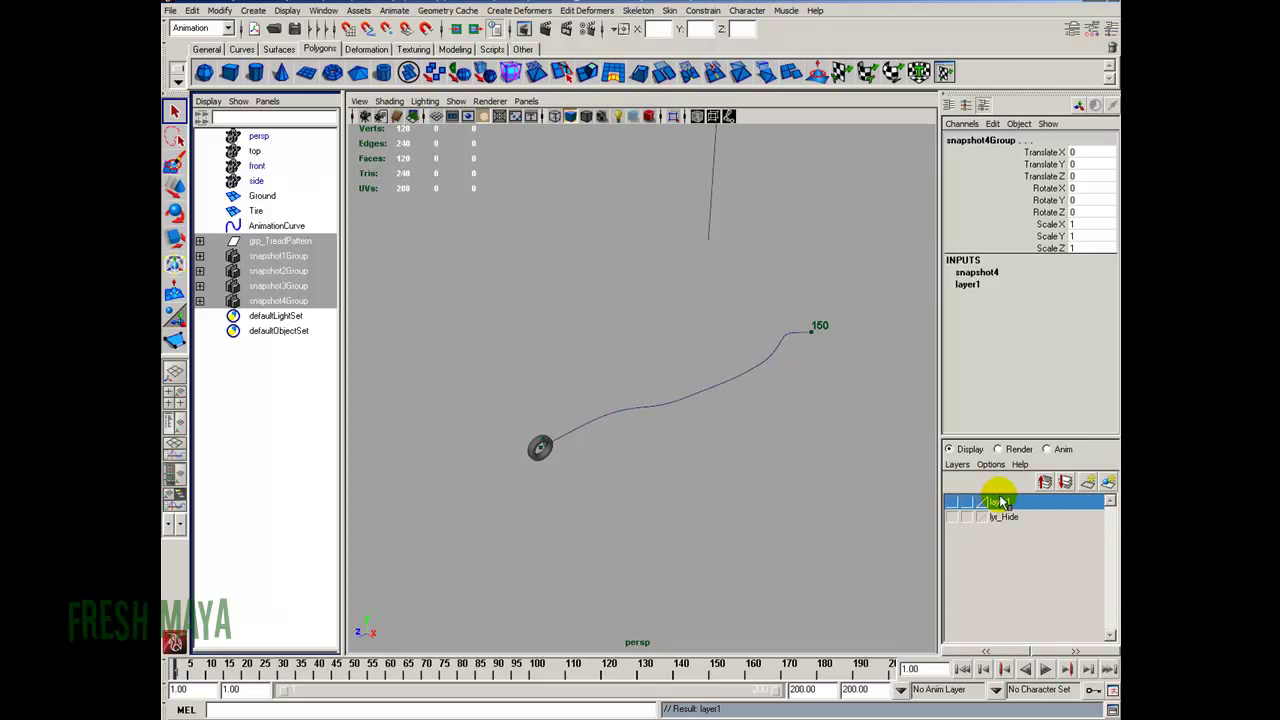
double_click(1001, 501)
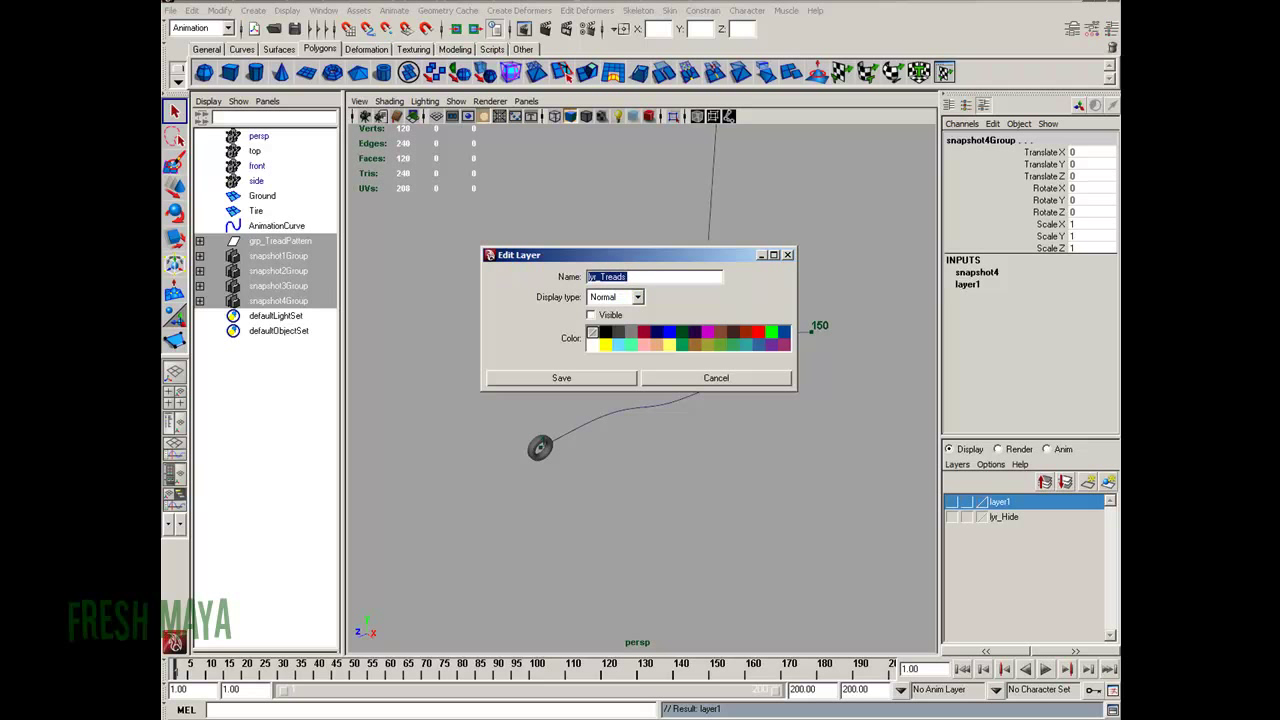
click(561, 377)
Make the lyr_Hide layer visible to show the ground plane under the animation curve
alt+right_drag(366, 300, 555, 330)
alt+drag(642, 343, 504, 350)
click(510, 326)
alt+drag(436, 377, 593, 407)
click(952, 517)
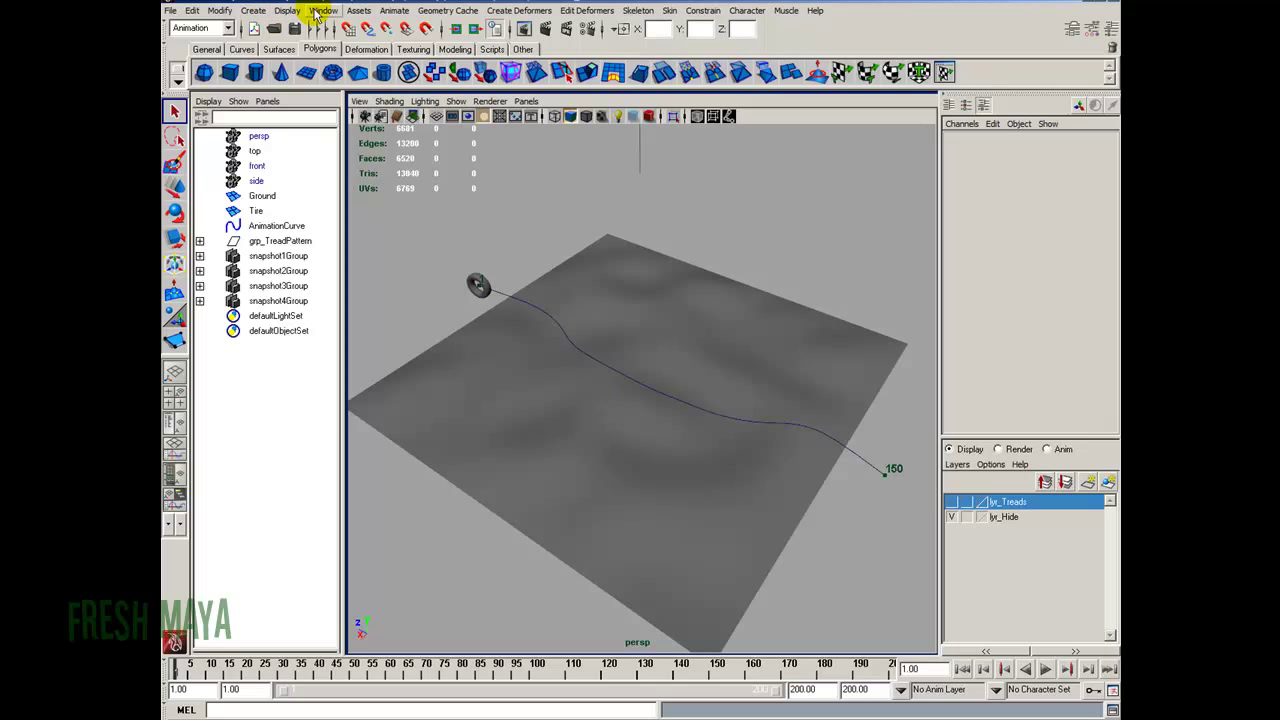
Create a Lambert material named shdr_Ground in Hypershade and open its attributes
click(323, 10)
mouse_move(355, 46)
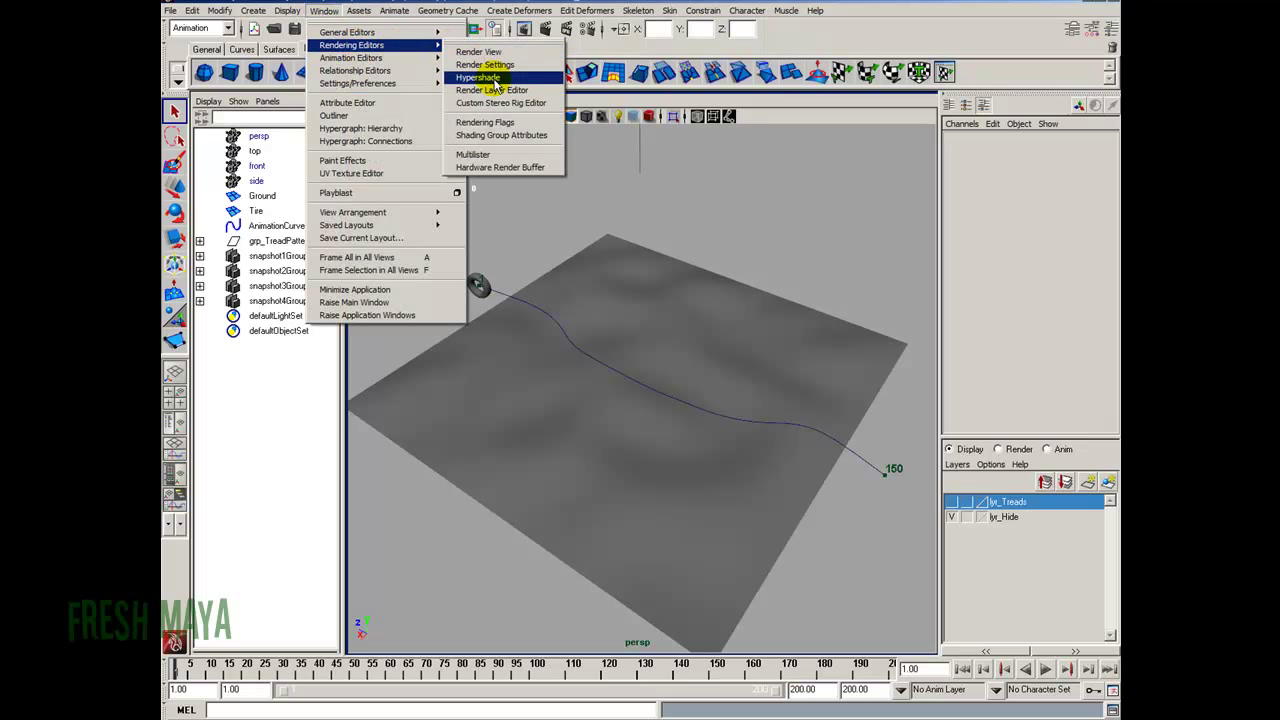
click(491, 77)
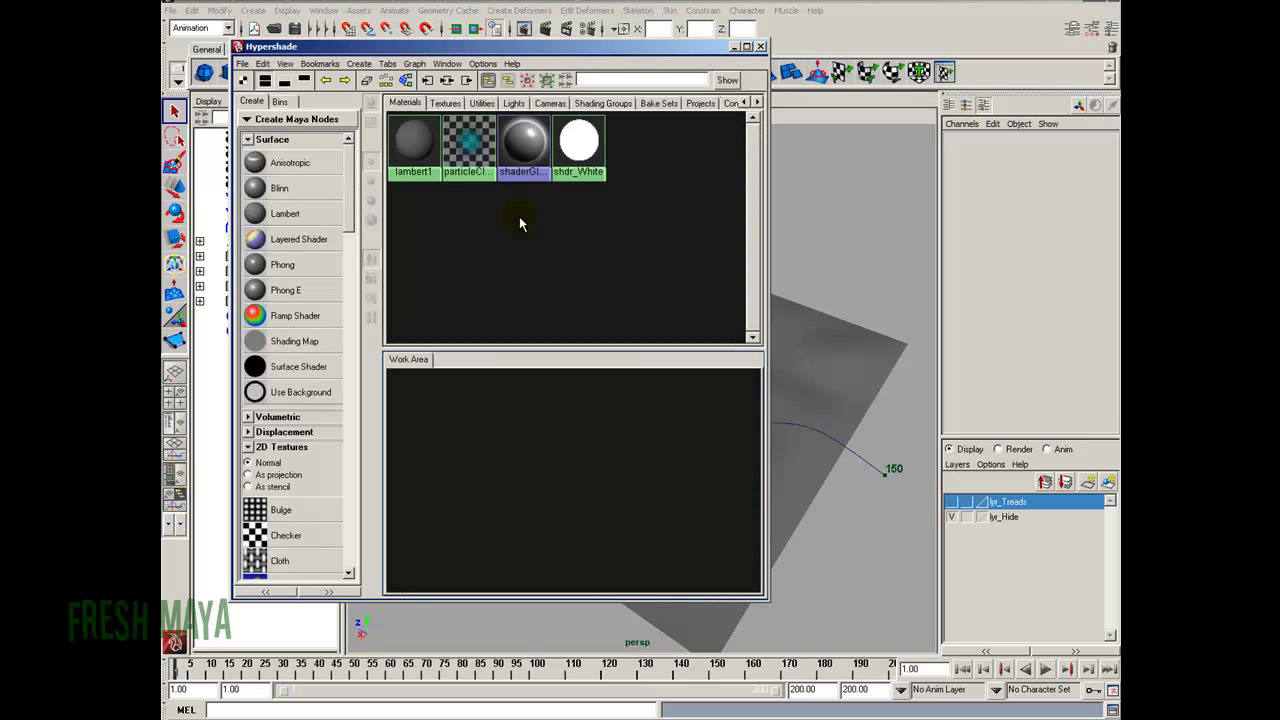
click(303, 217)
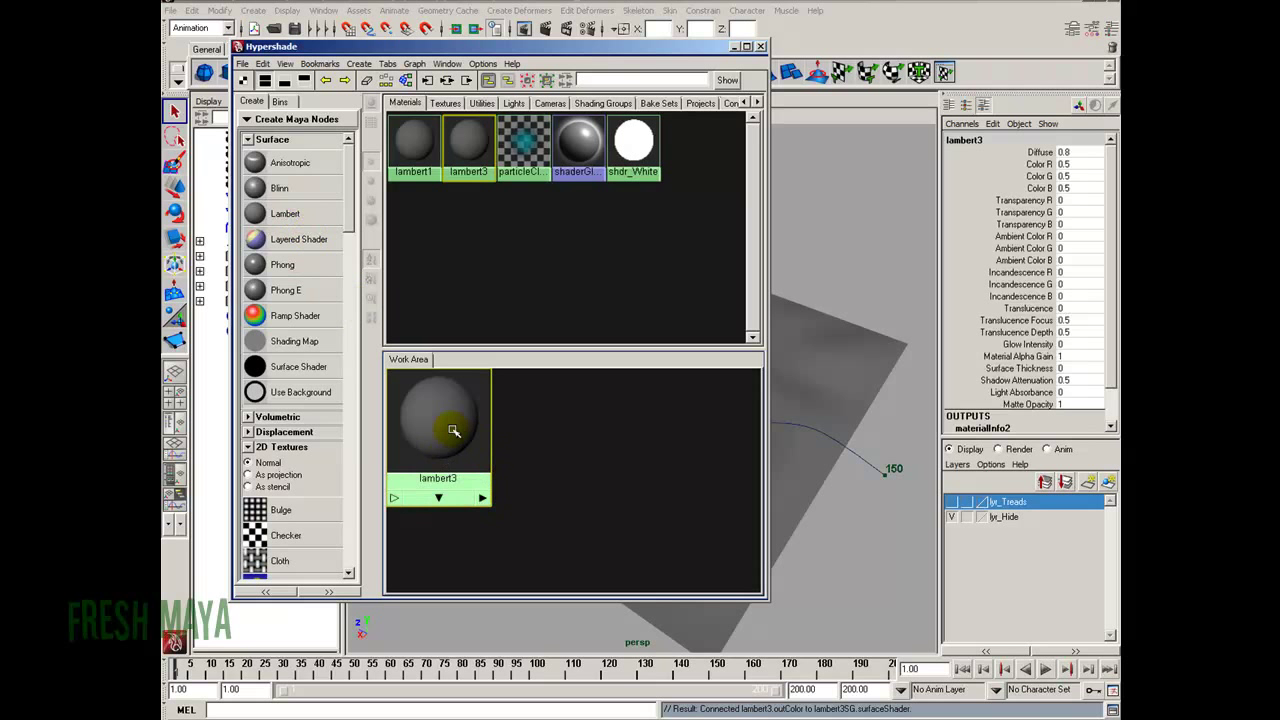
drag(450, 428, 600, 437)
right_drag(593, 432, 577, 551)
click(593, 510)
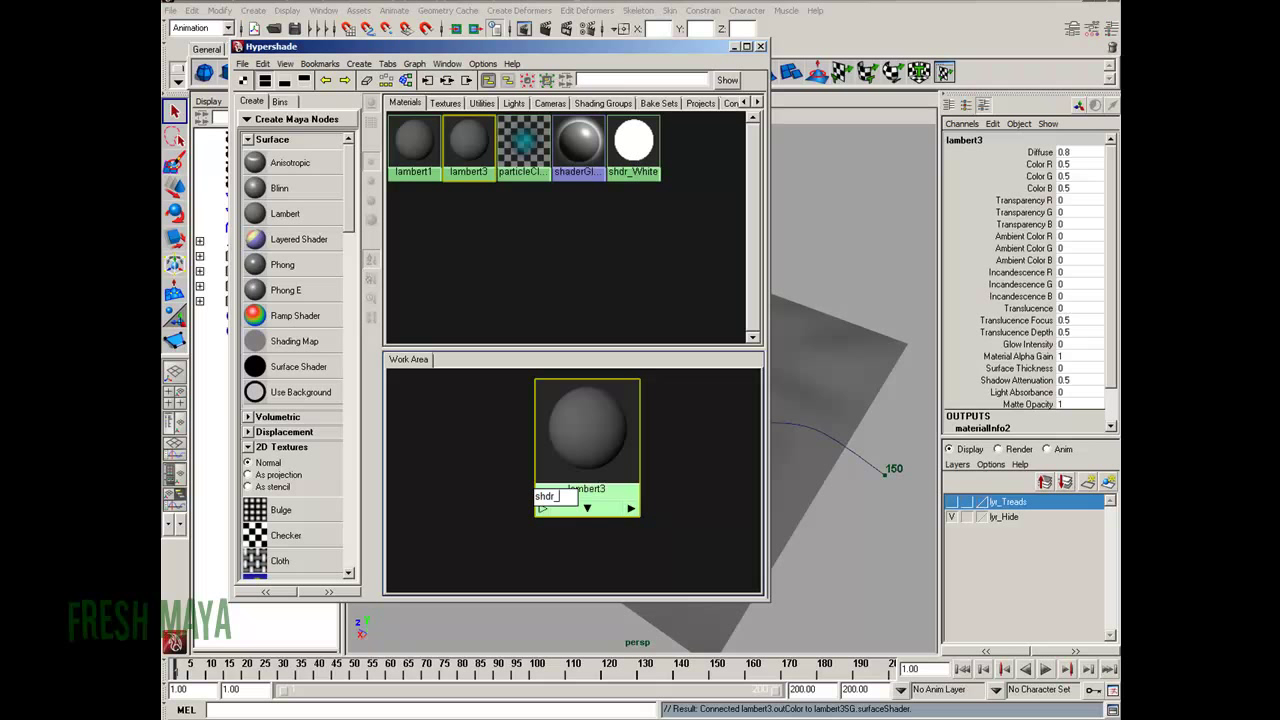
key(Return)
double_click(588, 432)
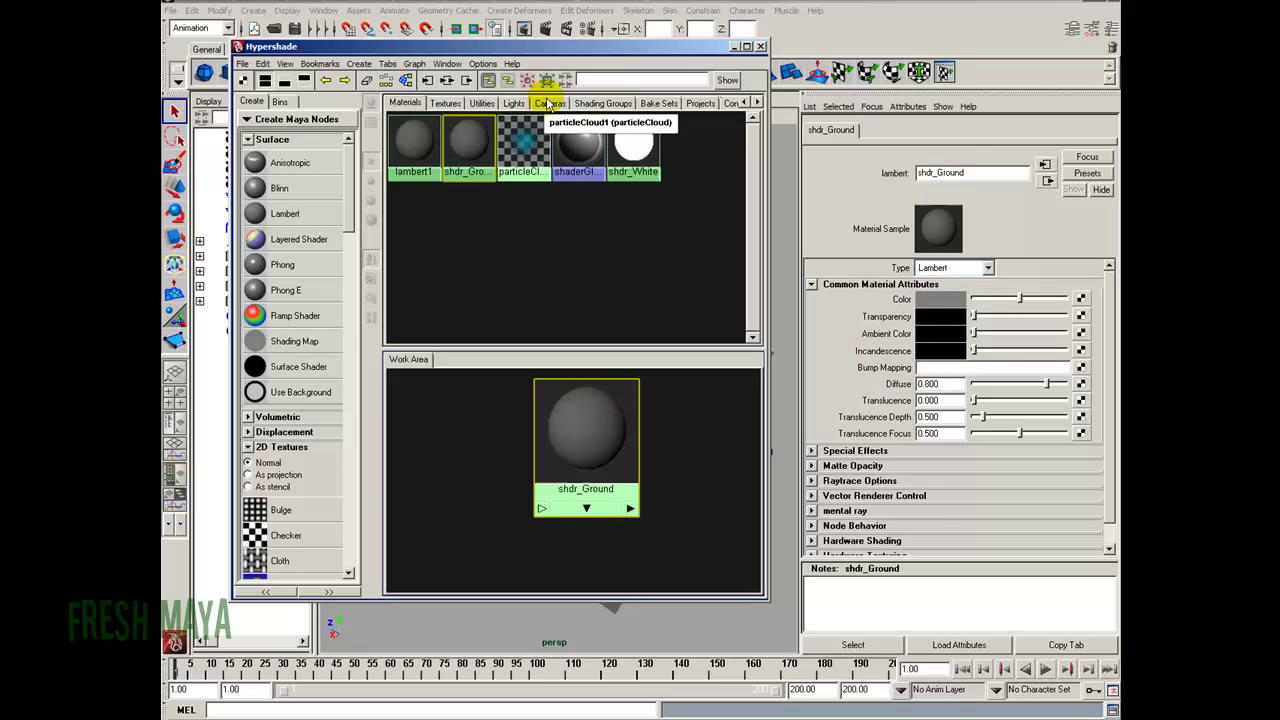
drag(550, 48, 607, 35)
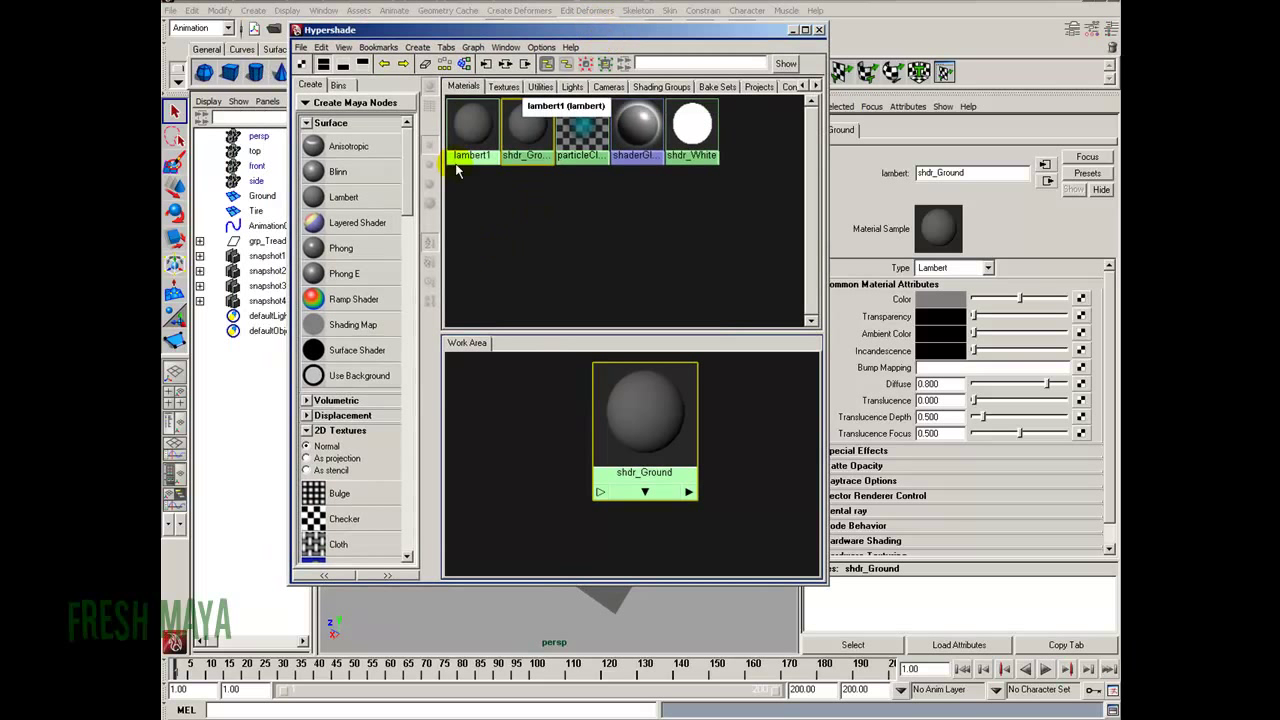
Add a normal 2D File texture to the work area and arrange it with its placement node beside shdr_Ground
drag(407, 158, 407, 202)
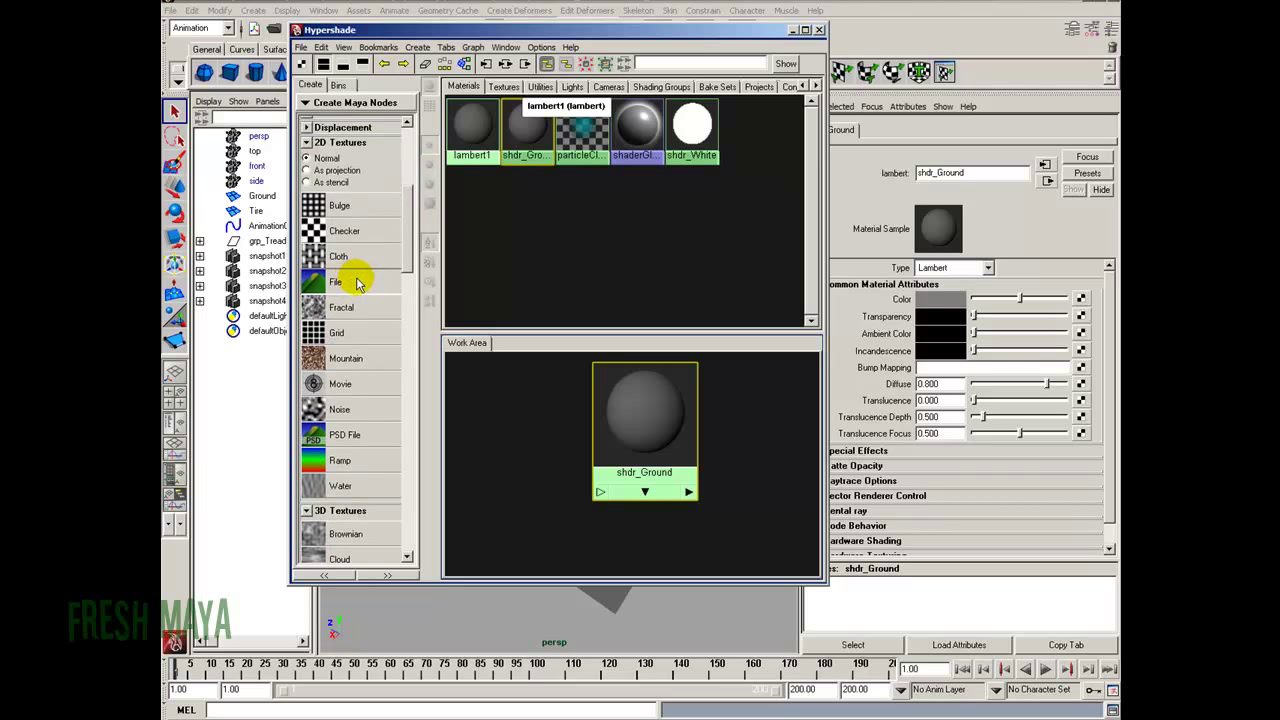
click(357, 283)
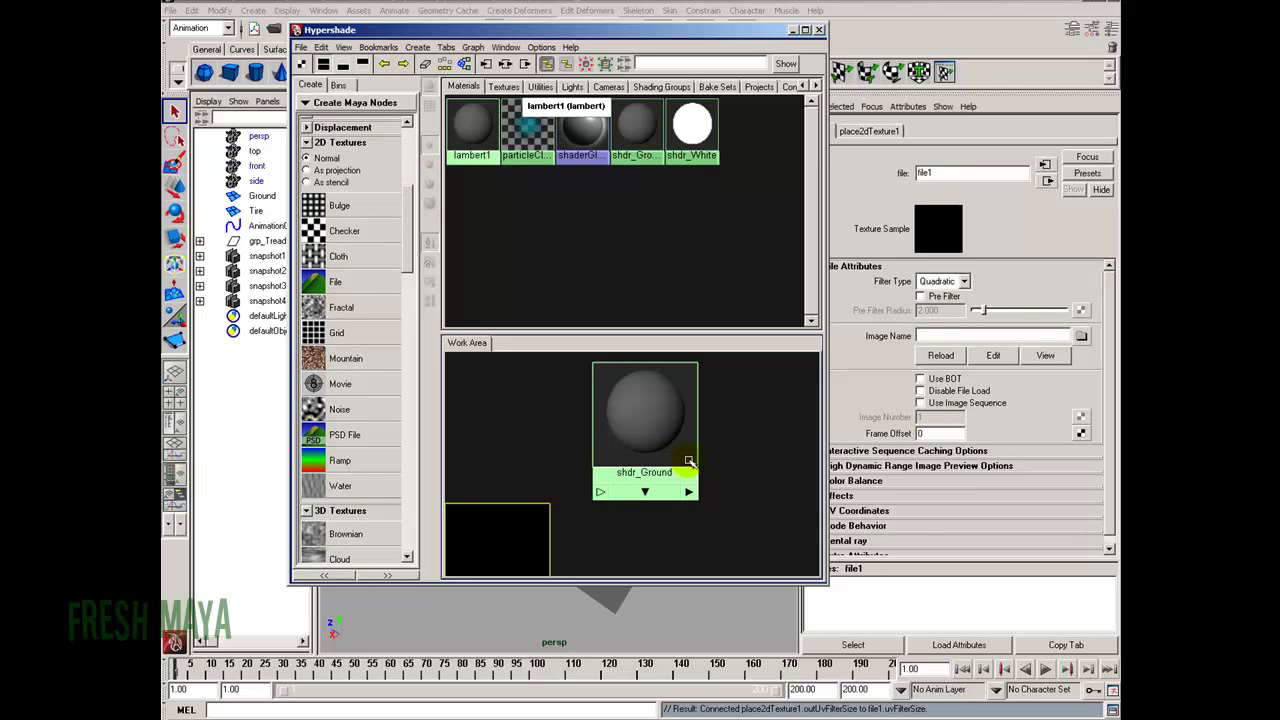
scroll(689, 461, down, 3)
alt+middle_drag(621, 509, 646, 466)
drag(649, 395, 720, 400)
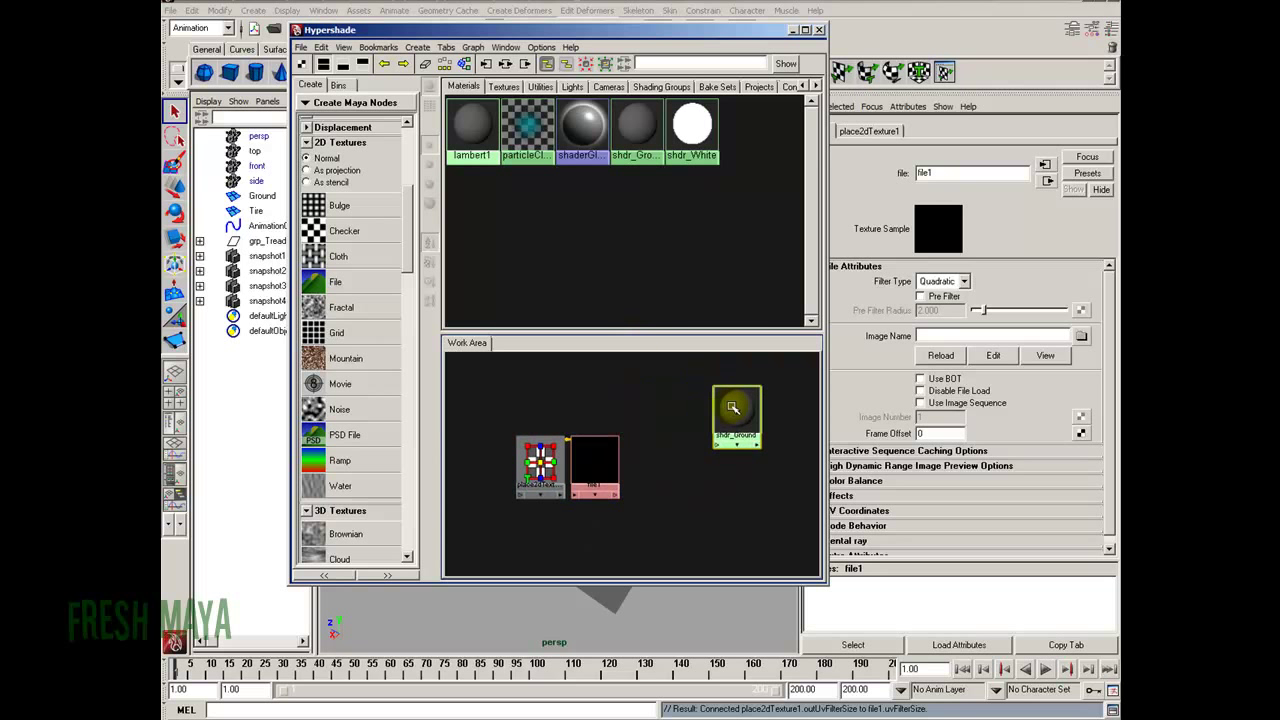
drag(598, 462, 643, 405)
drag(540, 462, 587, 398)
middle_drag(587, 398, 641, 432)
drag(641, 432, 643, 425)
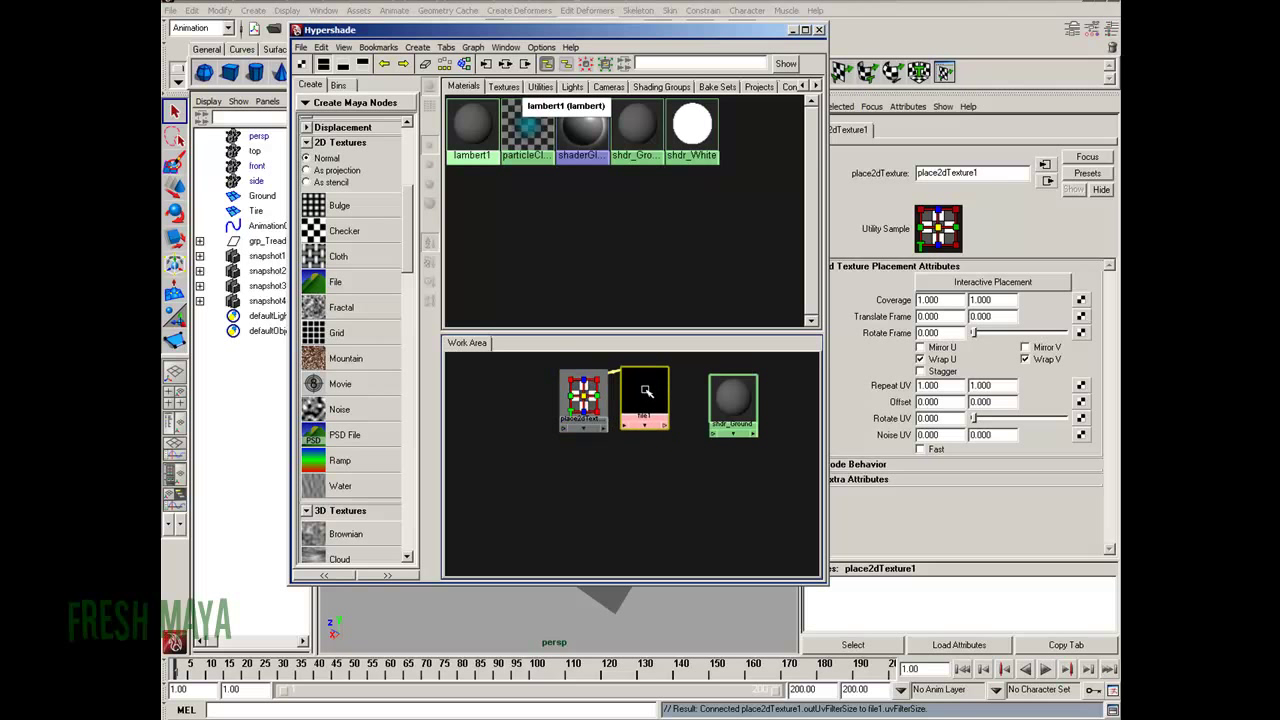
click(644, 392)
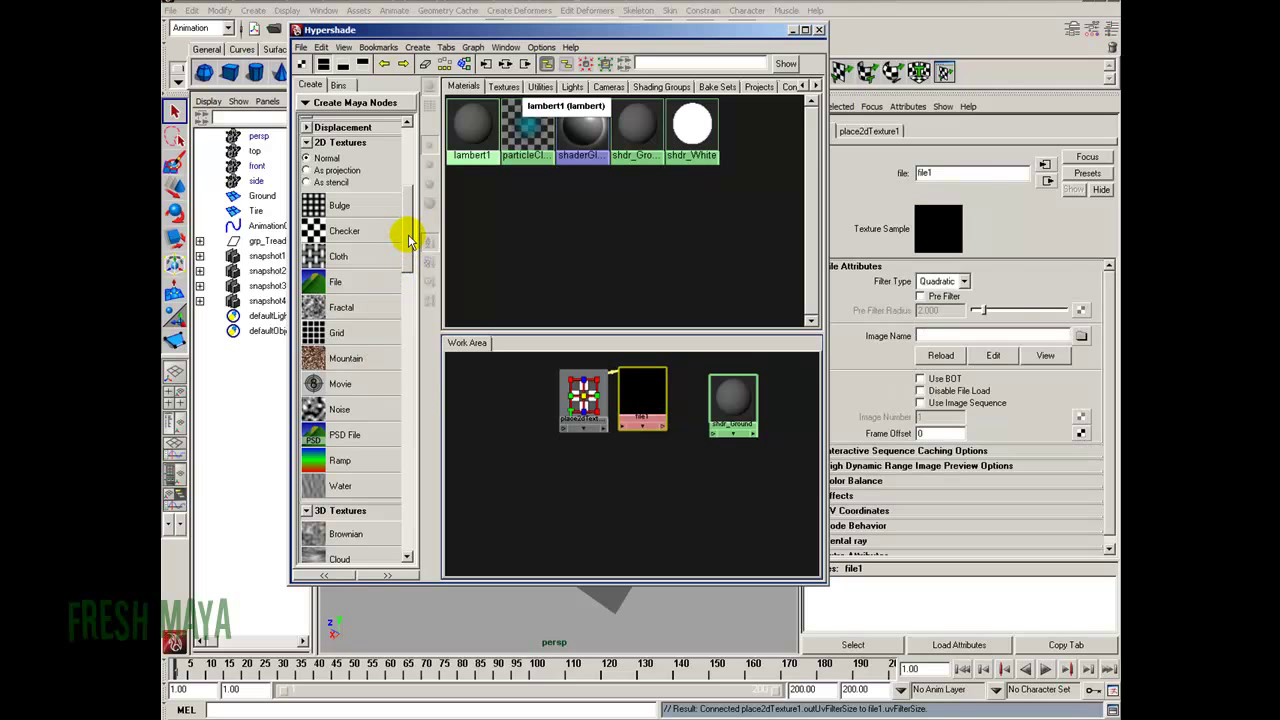
Add a Bump 2d utility node and place it below the shdr_Ground material
drag(405, 251, 407, 396)
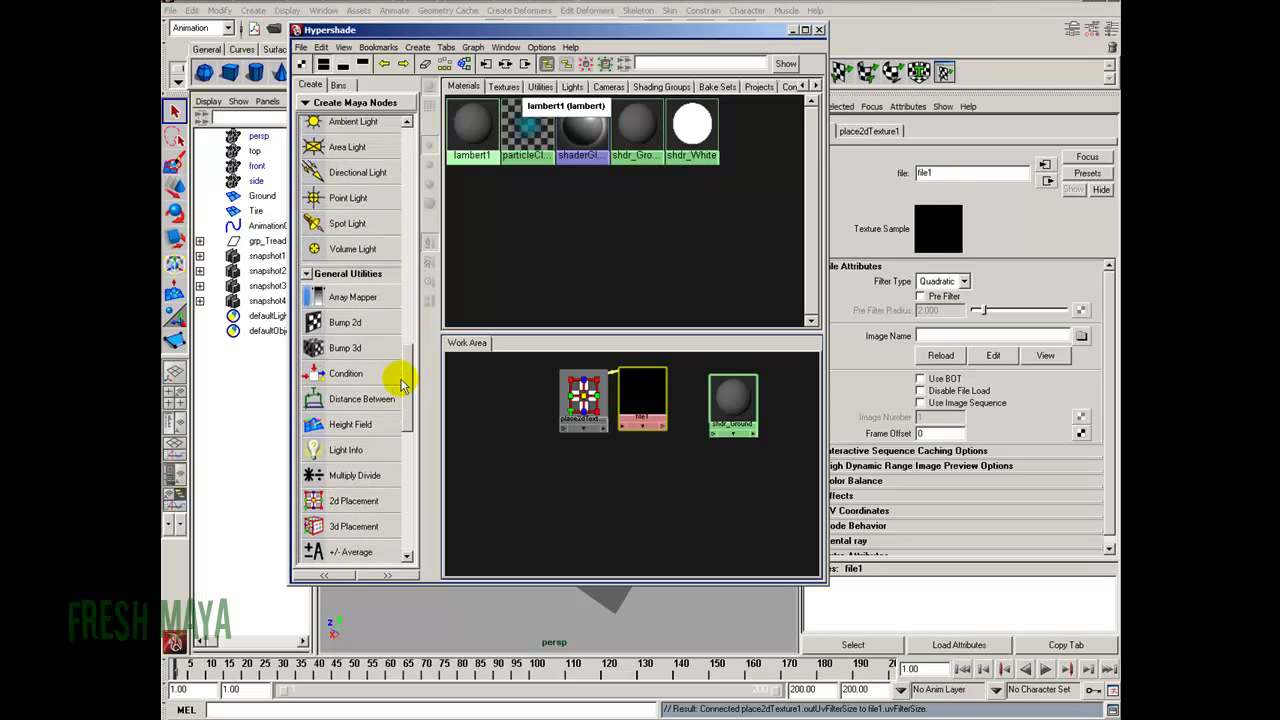
click(345, 322)
drag(650, 465, 727, 505)
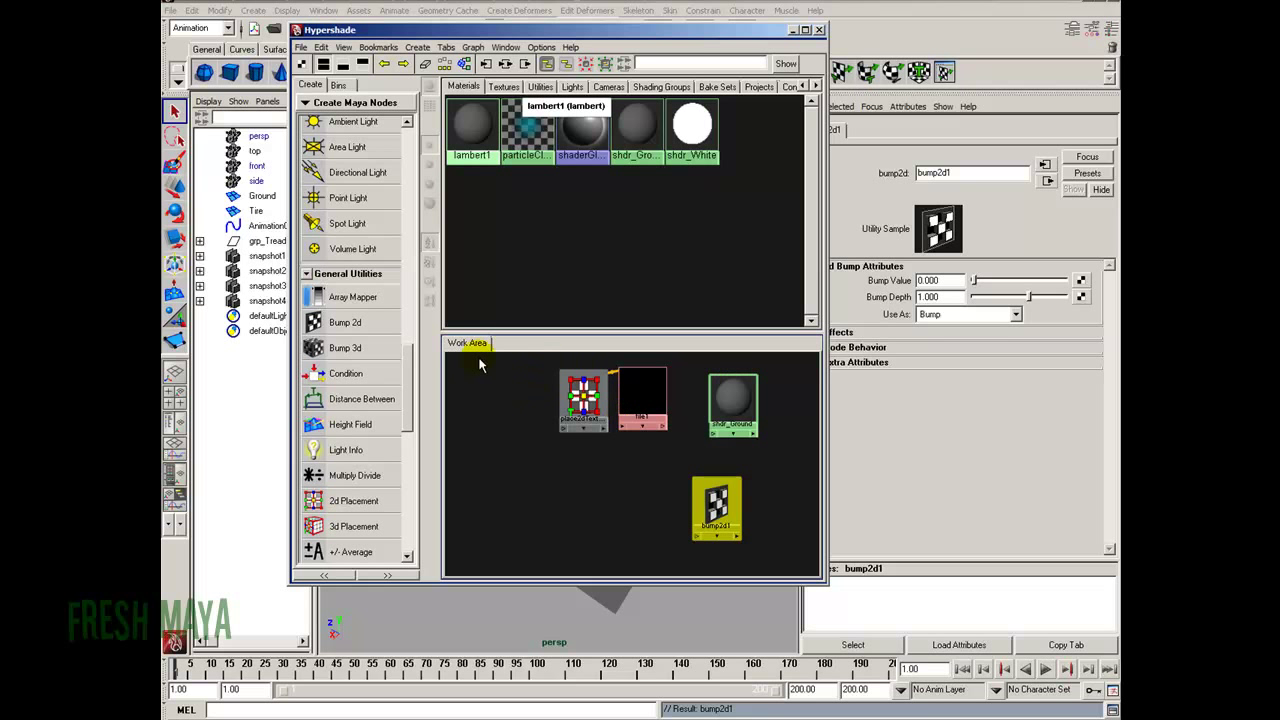
Add a second File texture and position it next to the Bump 2d node
drag(408, 371, 412, 228)
click(368, 262)
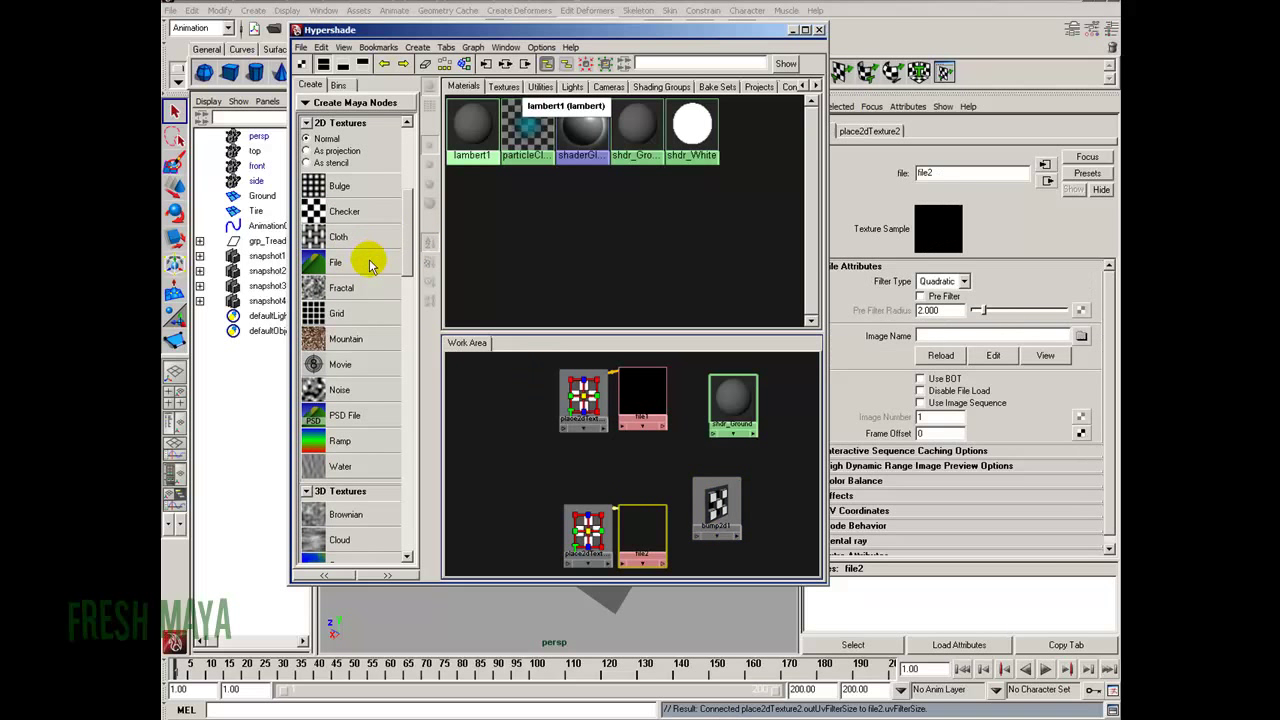
click(640, 490)
drag(656, 30, 566, 37)
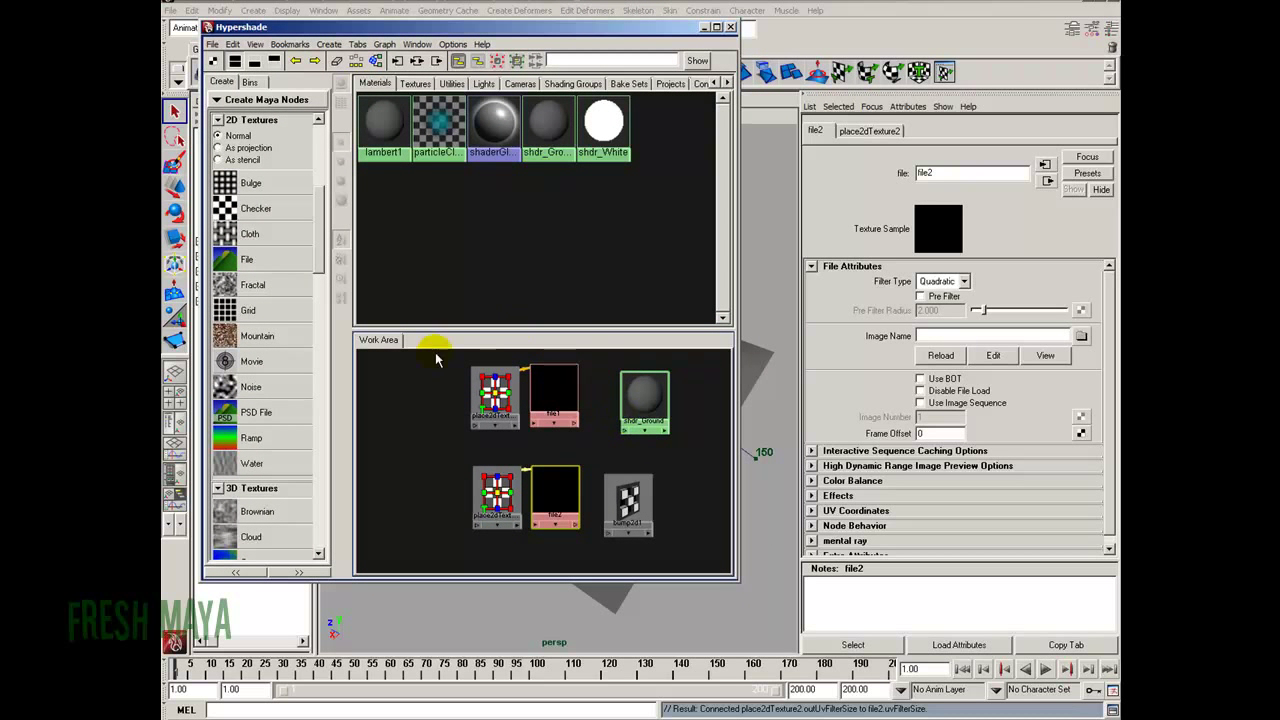
Close and reopen Hypershade with shdr_Ground selected, and graph the material's input connections in the work area
click(647, 394)
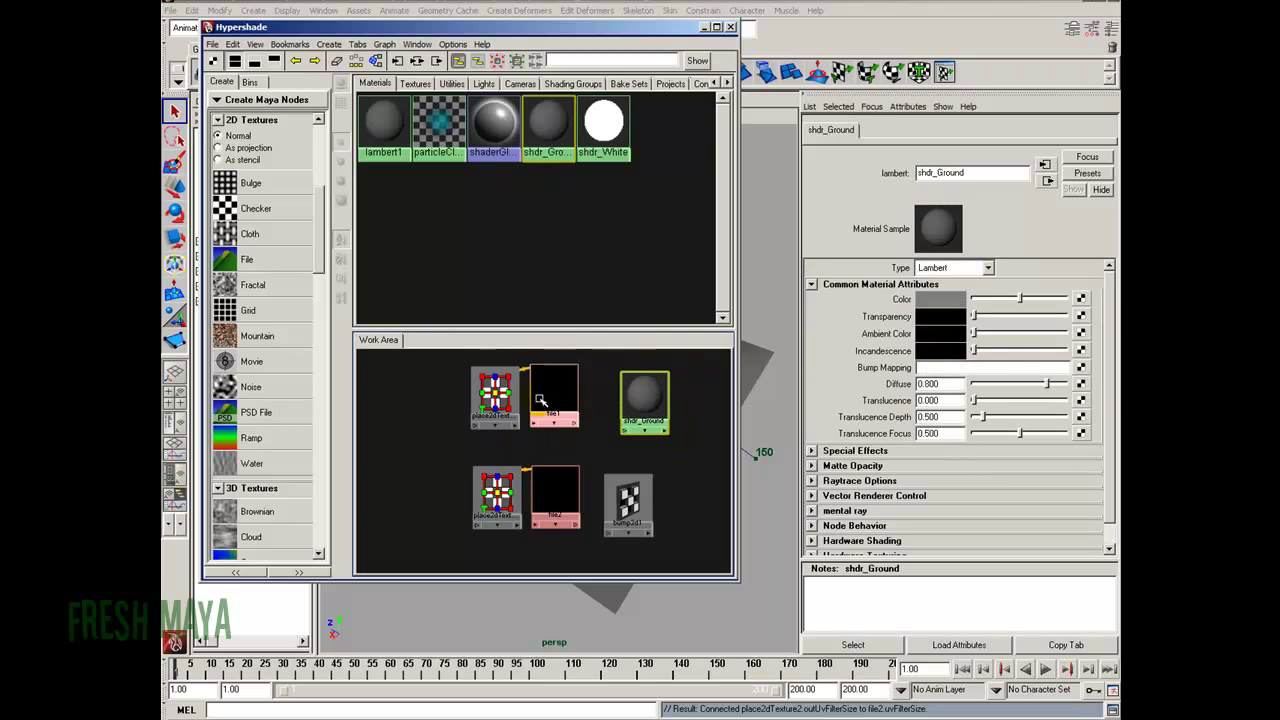
click(728, 25)
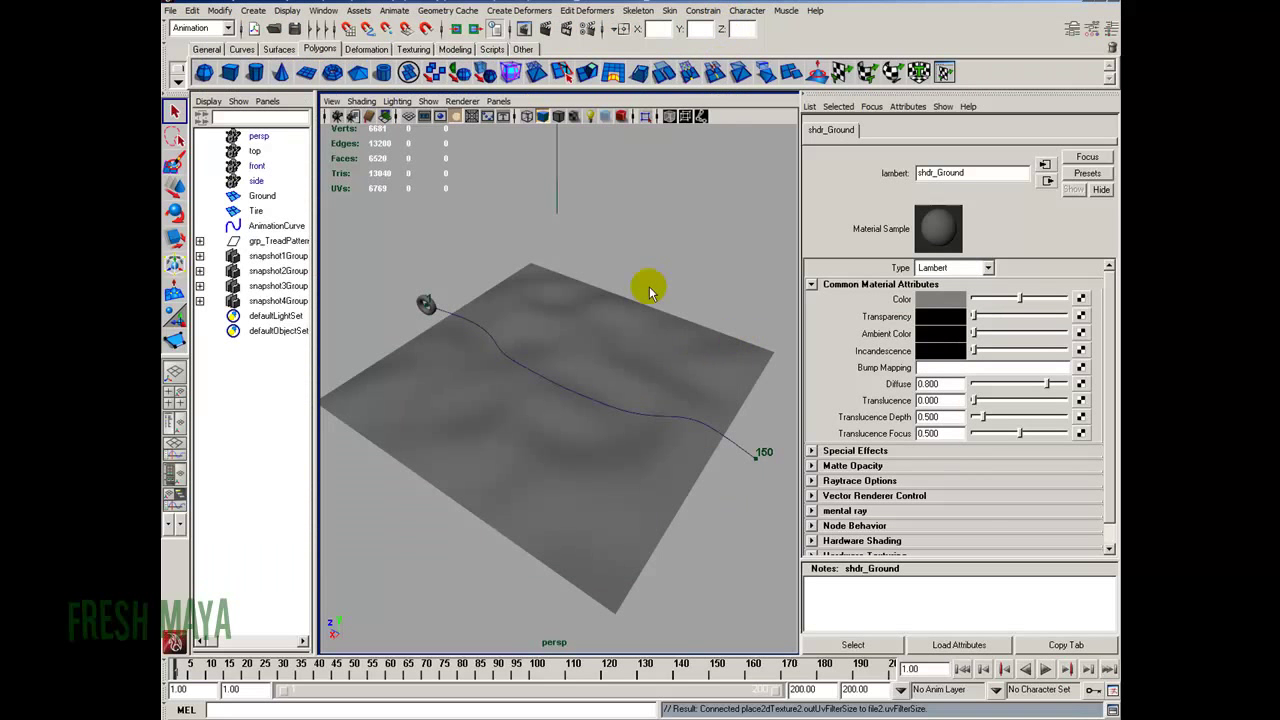
click(326, 11)
mouse_move(355, 45)
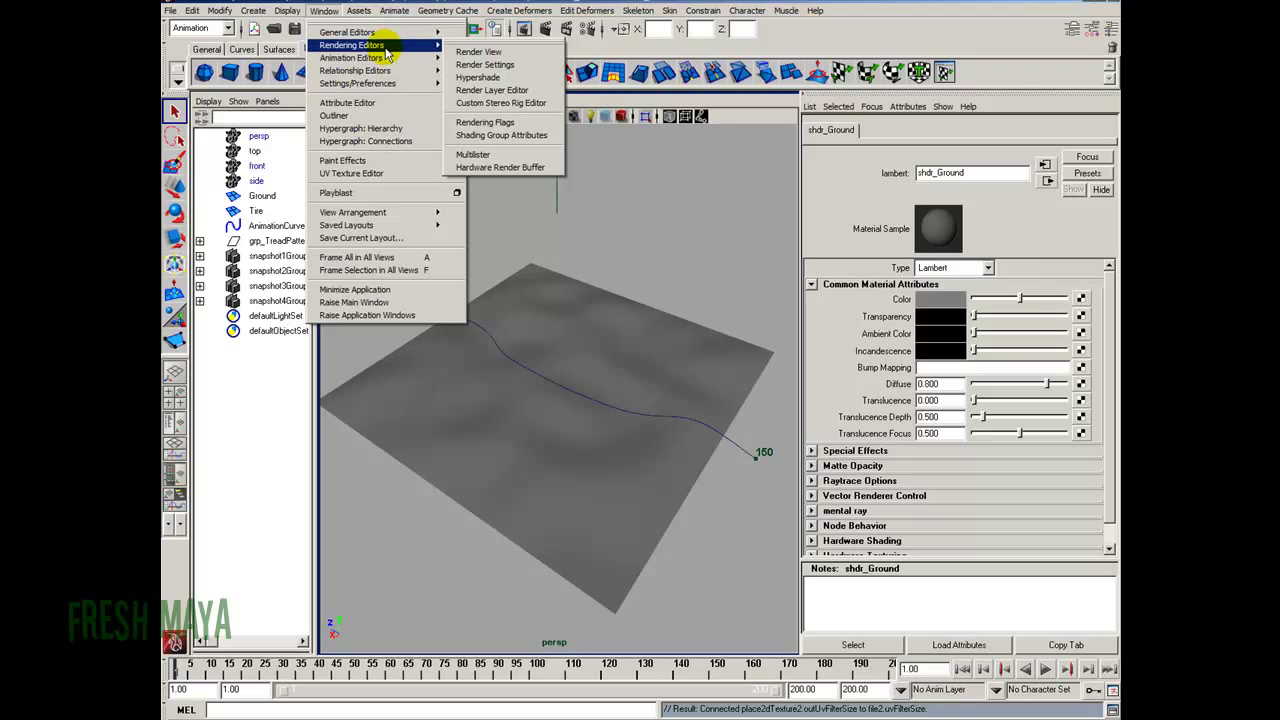
mouse_move(445, 47)
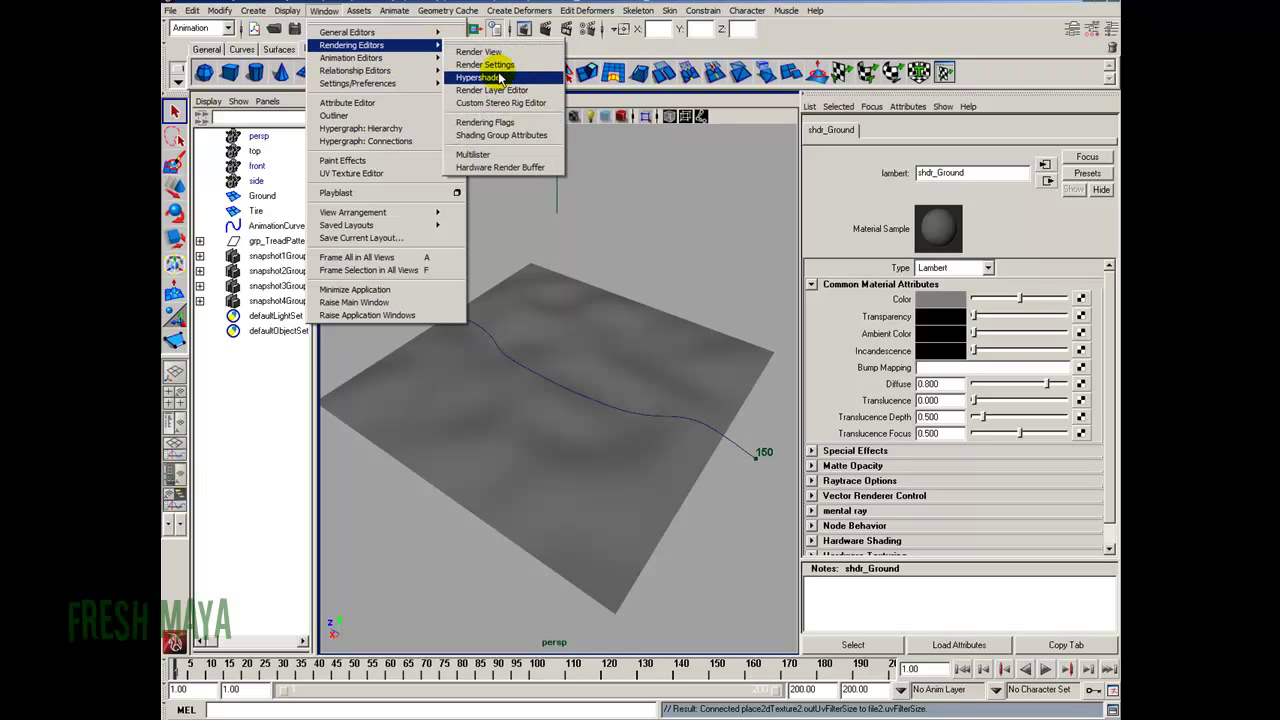
click(486, 74)
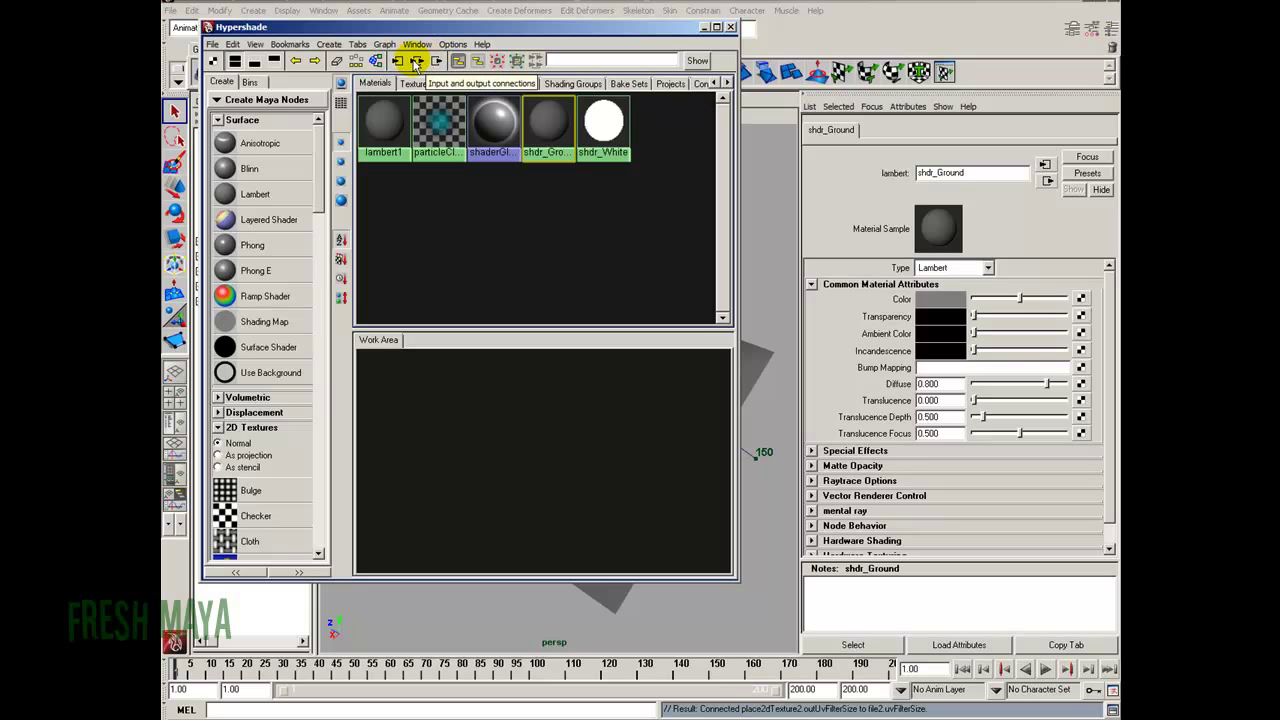
click(398, 63)
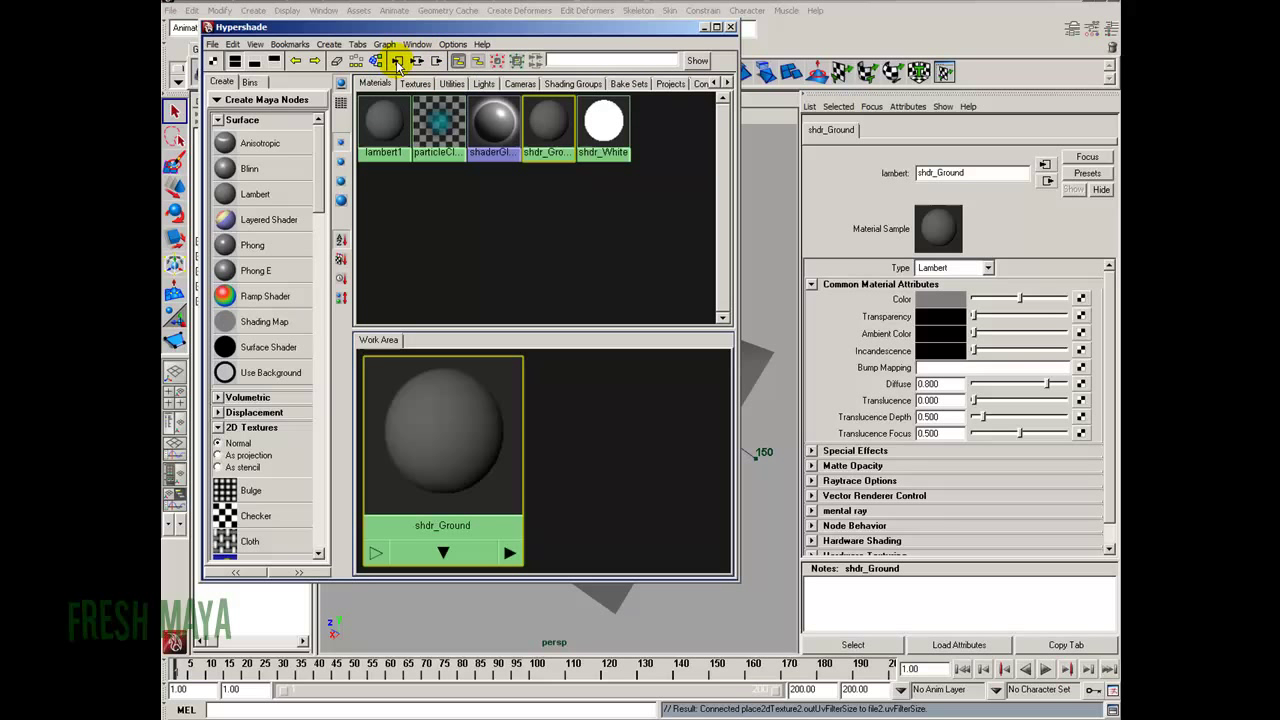
scroll(508, 434, down, 3)
drag(508, 434, 608, 391)
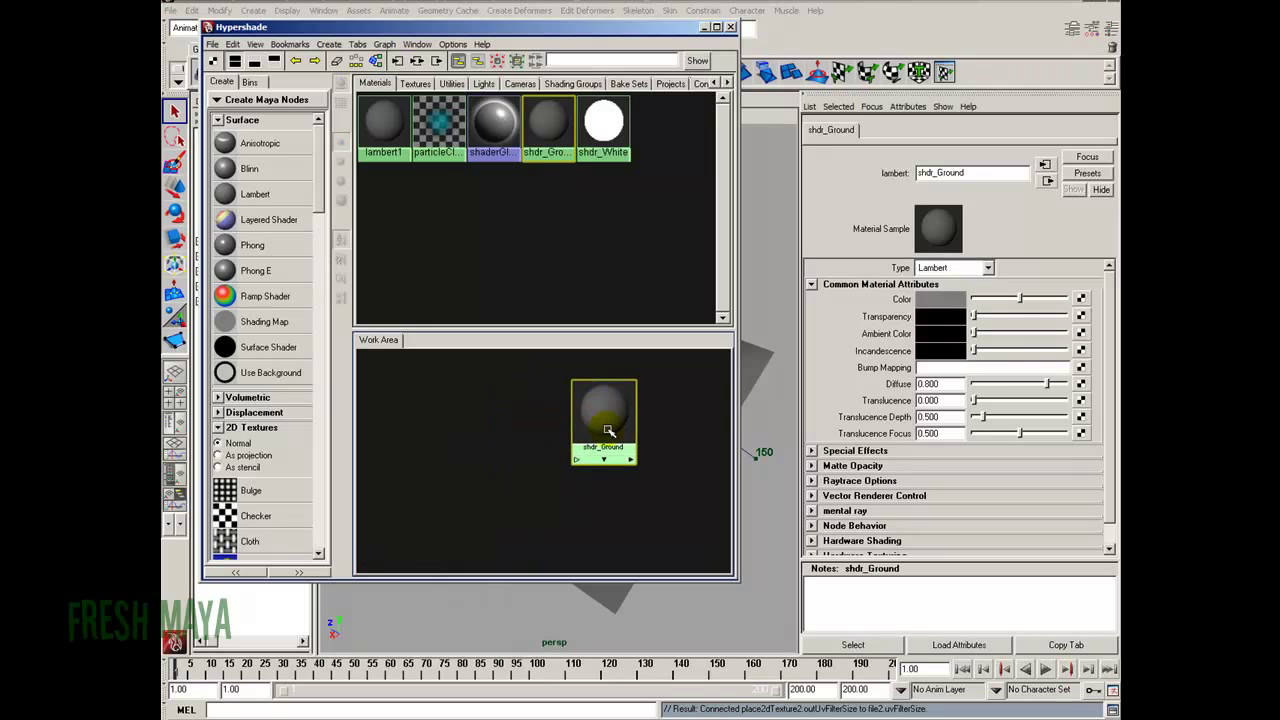
Bring the file1 and file2 textures into the work area and space them out beside shdr_Ground
click(415, 83)
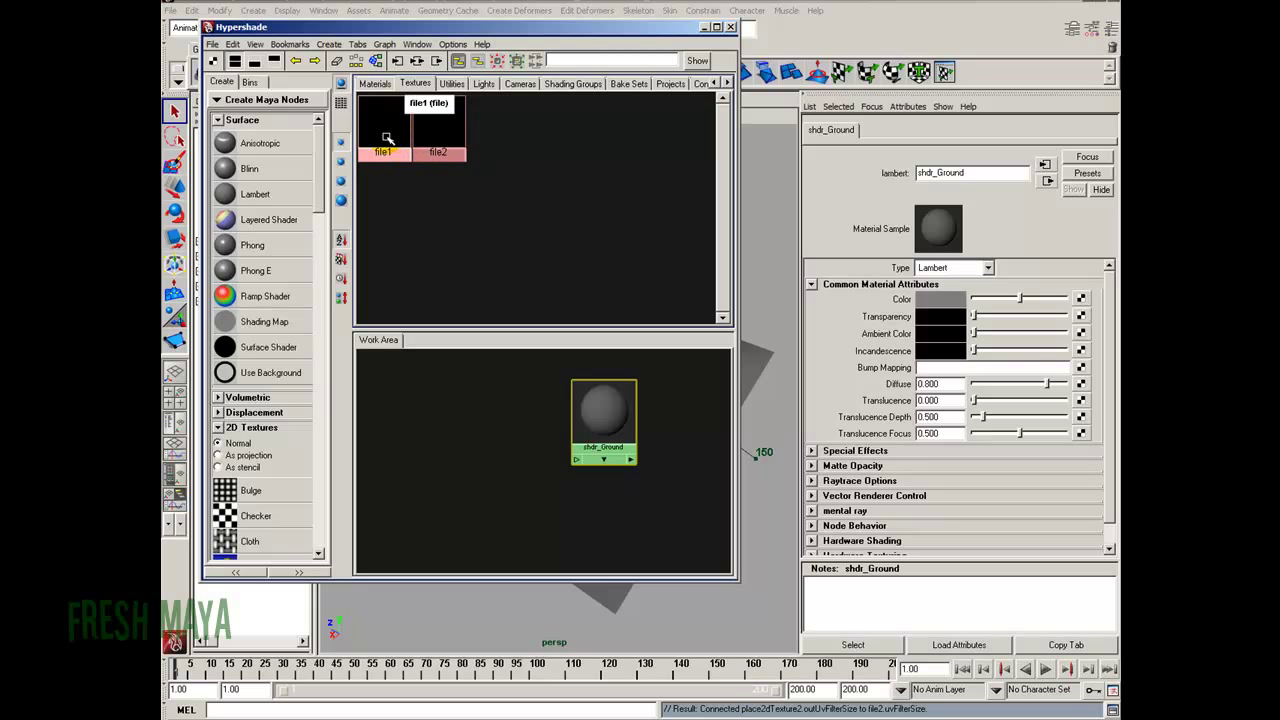
click(395, 125)
middle_drag(395, 125, 445, 440)
middle_drag(432, 132, 505, 395)
drag(458, 437, 420, 506)
drag(500, 387, 505, 456)
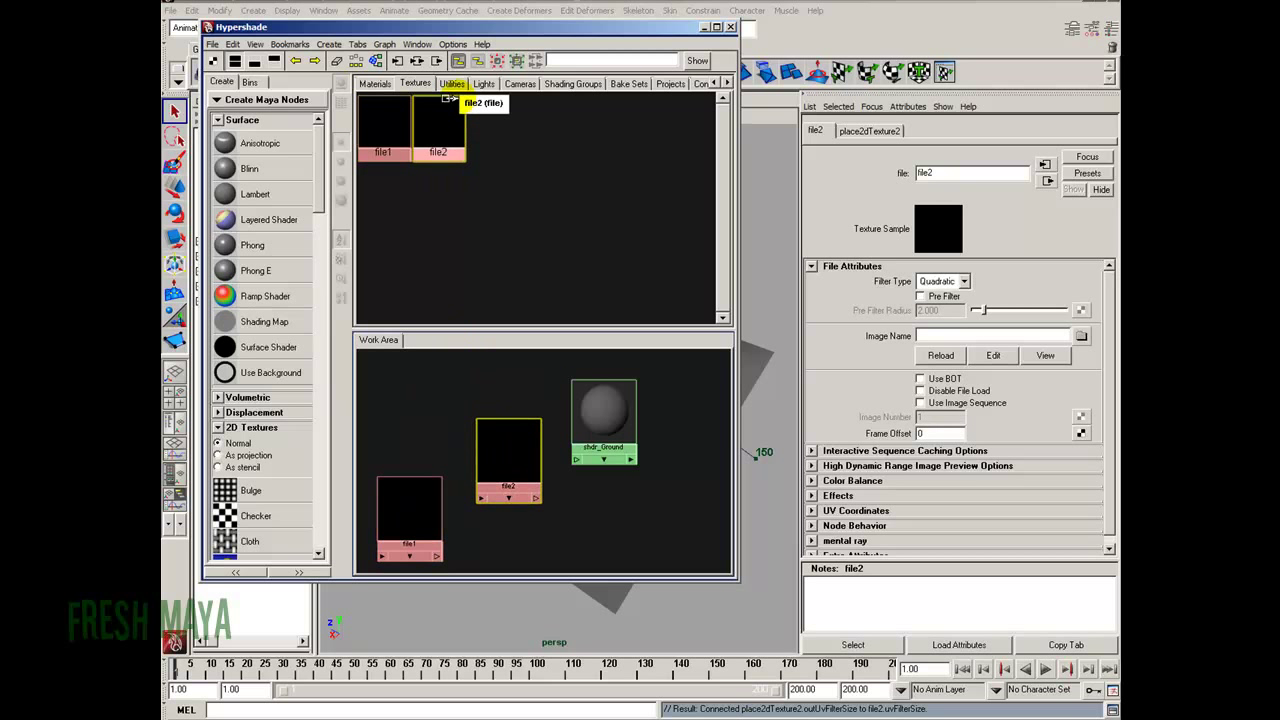
Bring the bump2d1 node and both place2dTexture nodes into the work area
click(452, 85)
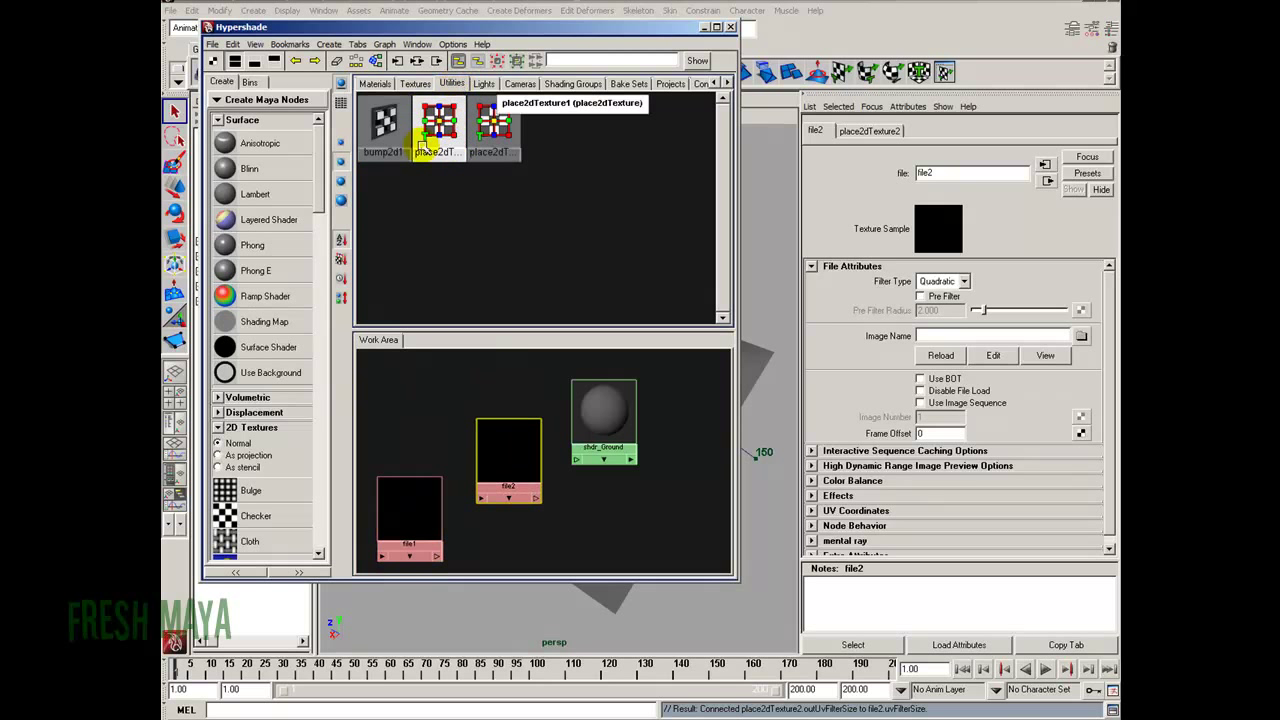
middle_drag(385, 125, 420, 408)
middle_drag(447, 120, 591, 531)
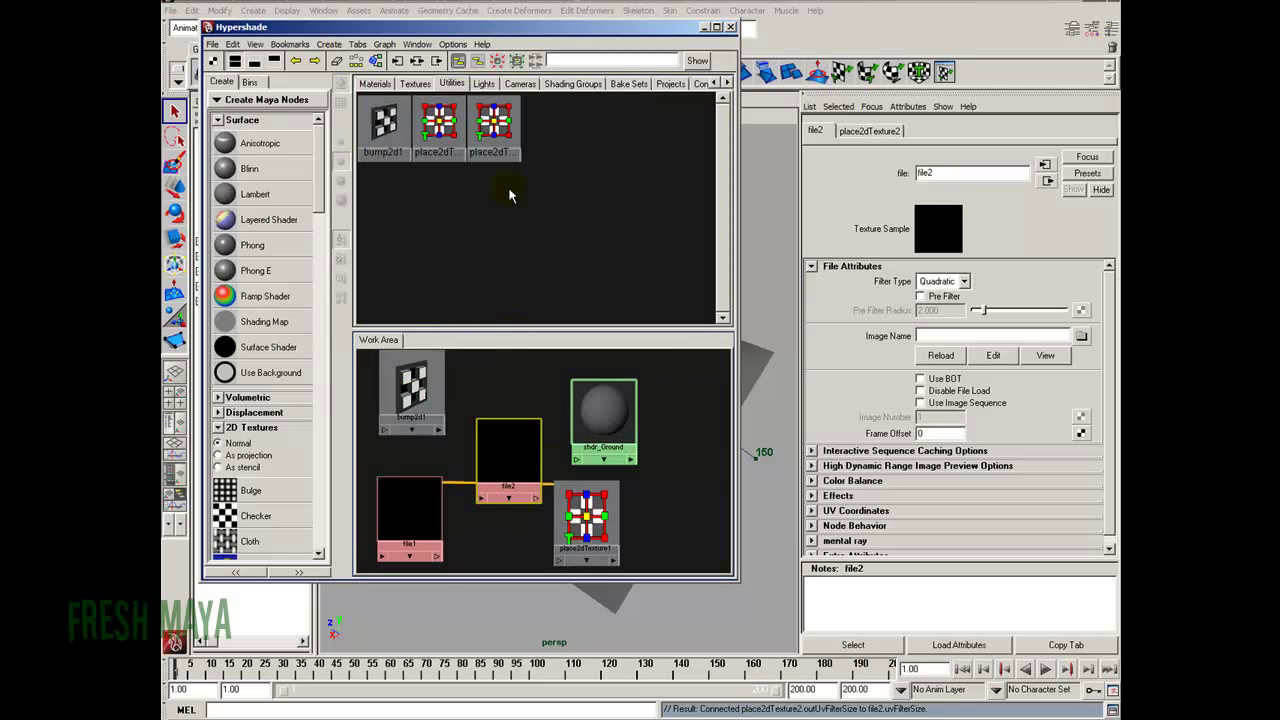
middle_drag(493, 125, 500, 378)
scroll(505, 395, down, 3)
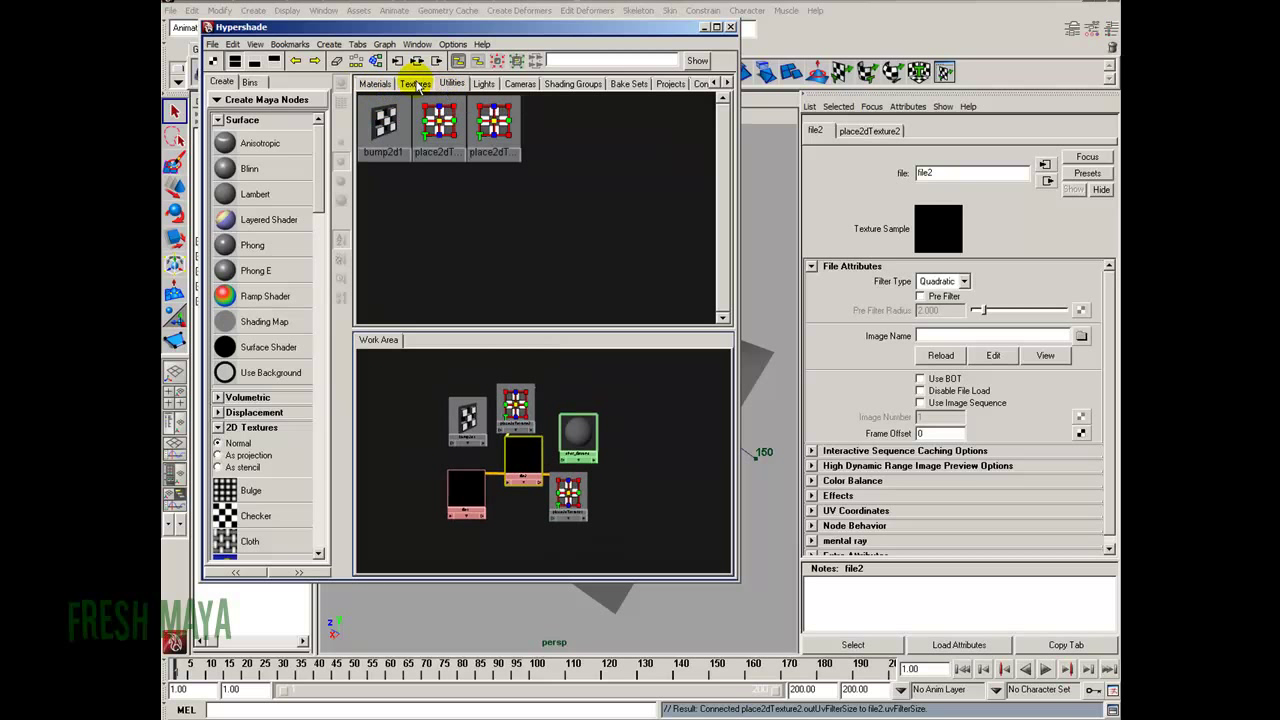
click(388, 85)
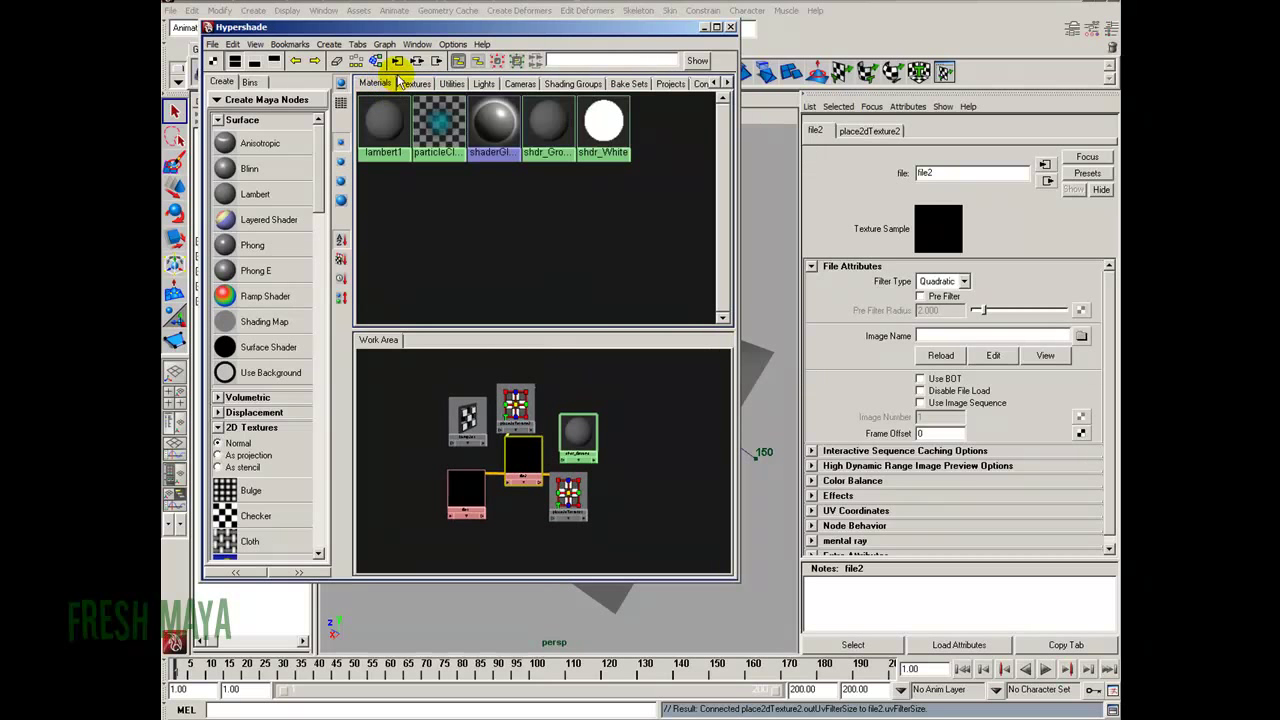
click(451, 83)
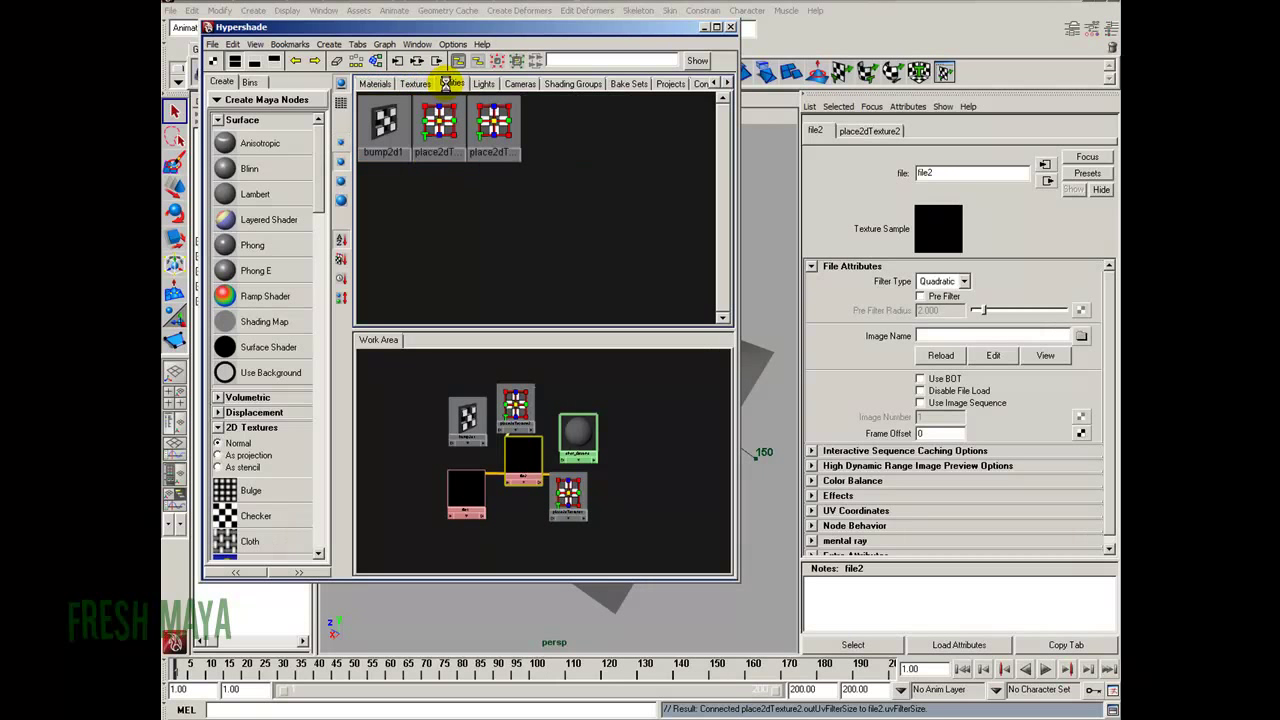
click(375, 83)
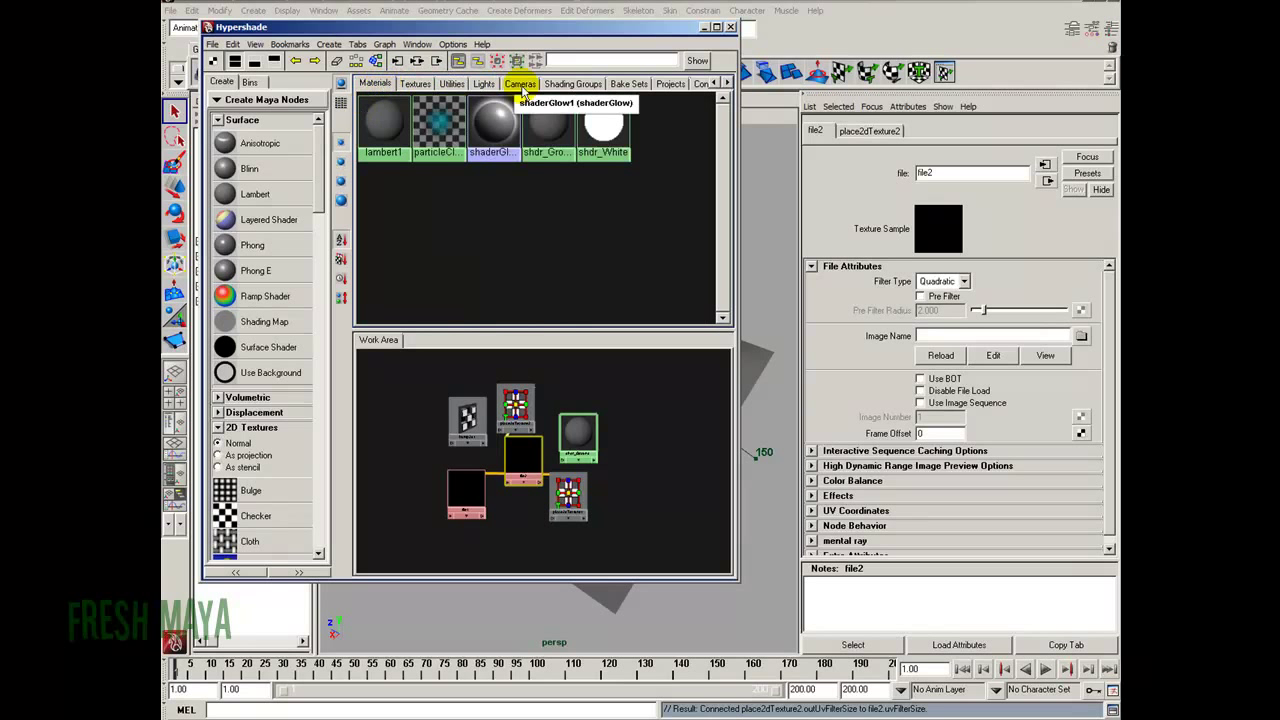
Rearrange the texture, bump and placement nodes around shdr_Ground, moving file2 and its placement node above the bump node and file1 below it
drag(531, 451, 567, 369)
drag(515, 405, 512, 383)
drag(470, 420, 490, 442)
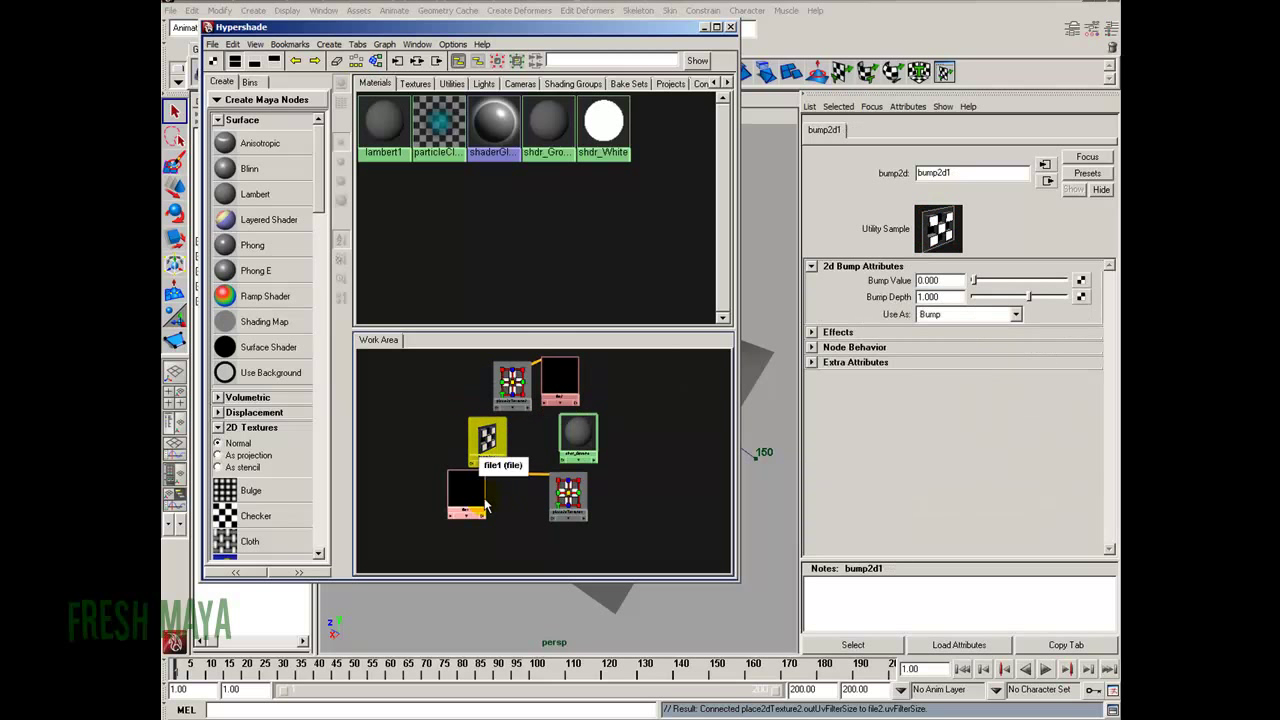
drag(482, 488, 475, 517)
drag(567, 495, 542, 531)
drag(487, 442, 496, 460)
Load the Snow0085_2_S image from the sourceimages folder into the file2 texture
click(563, 375)
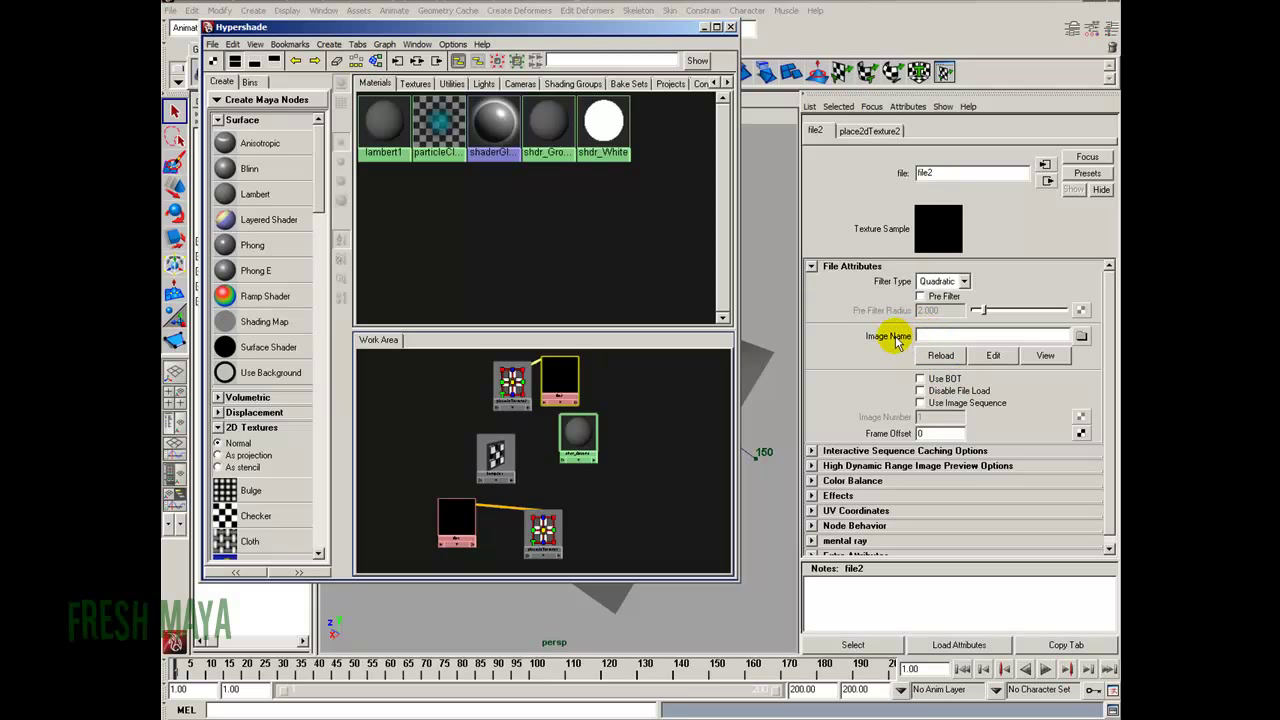
click(972, 335)
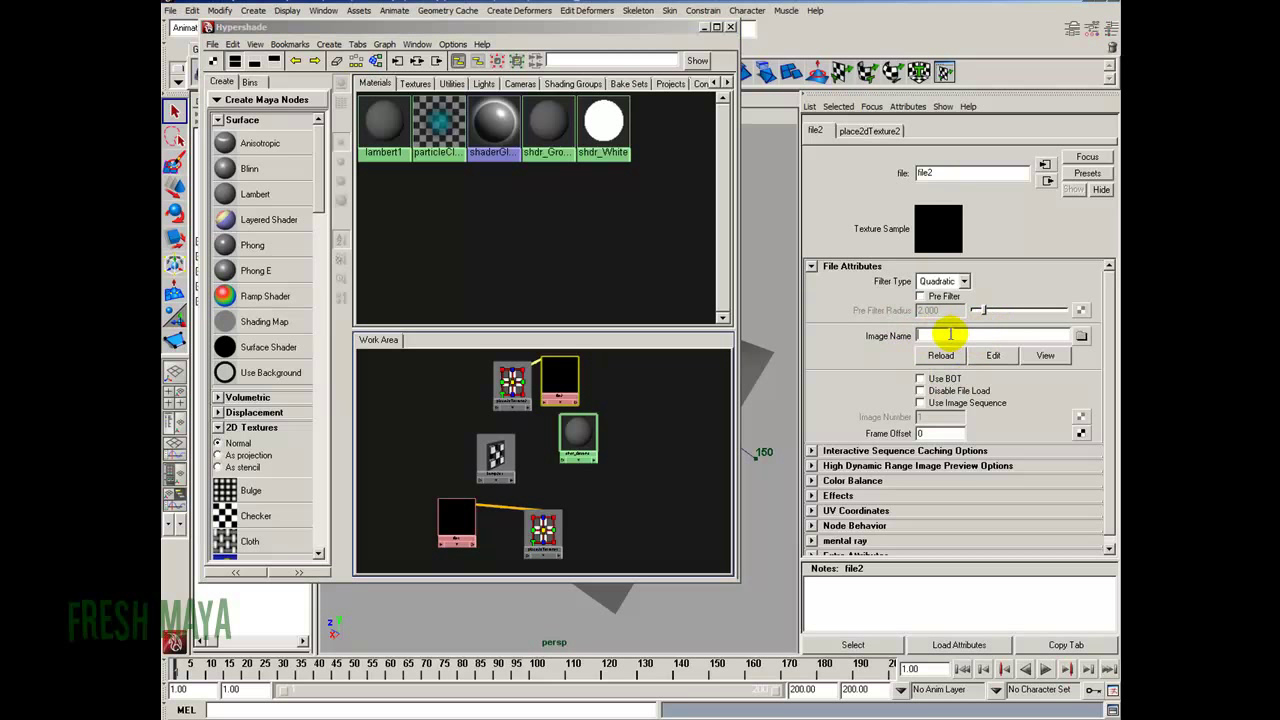
click(1081, 337)
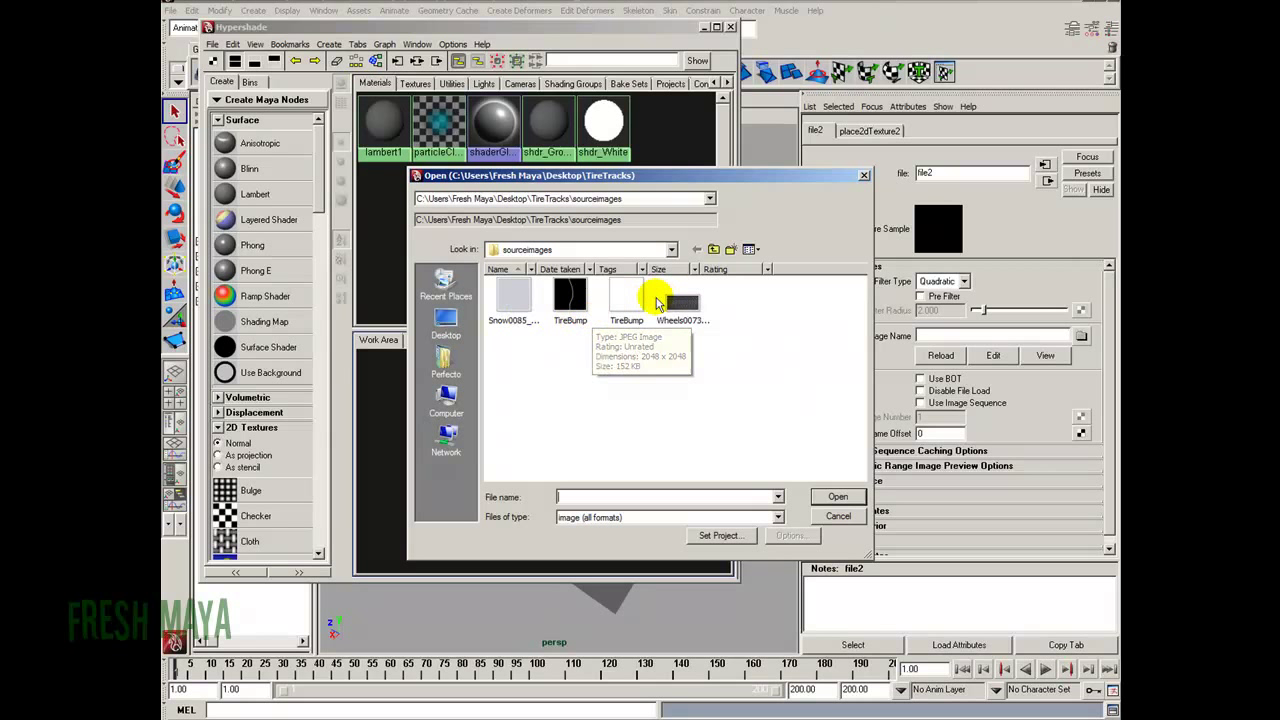
click(521, 305)
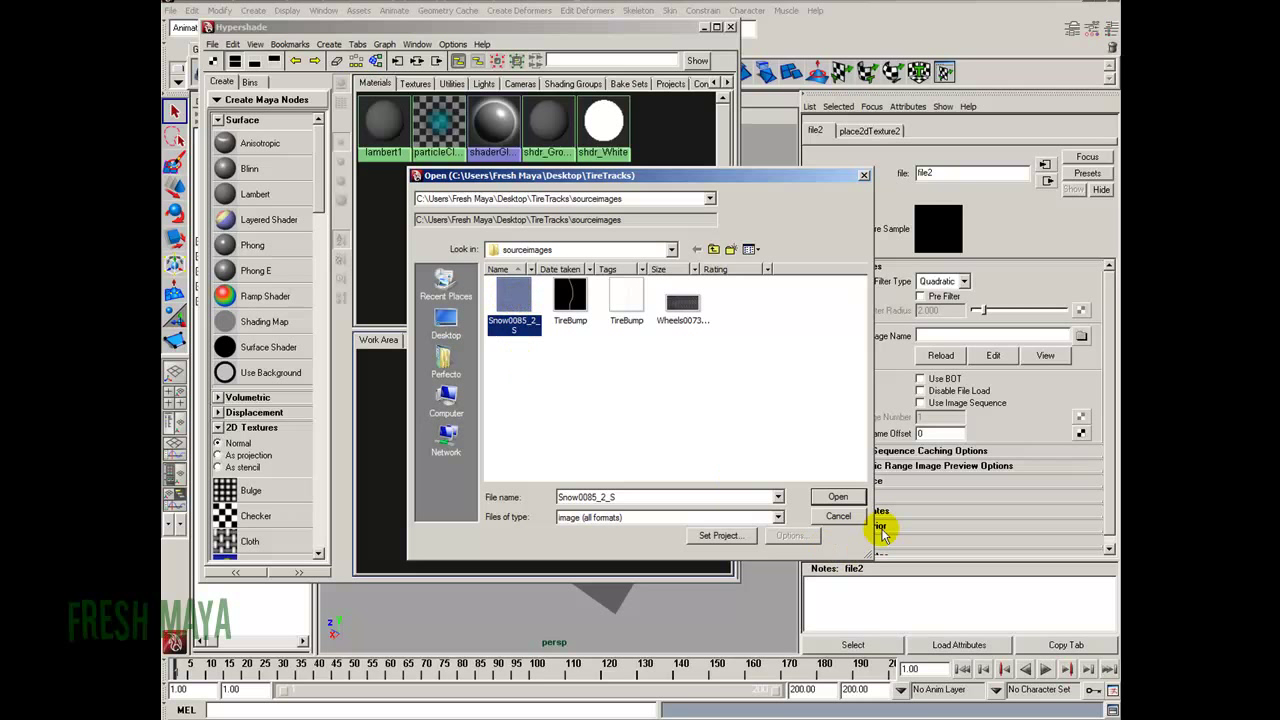
click(838, 497)
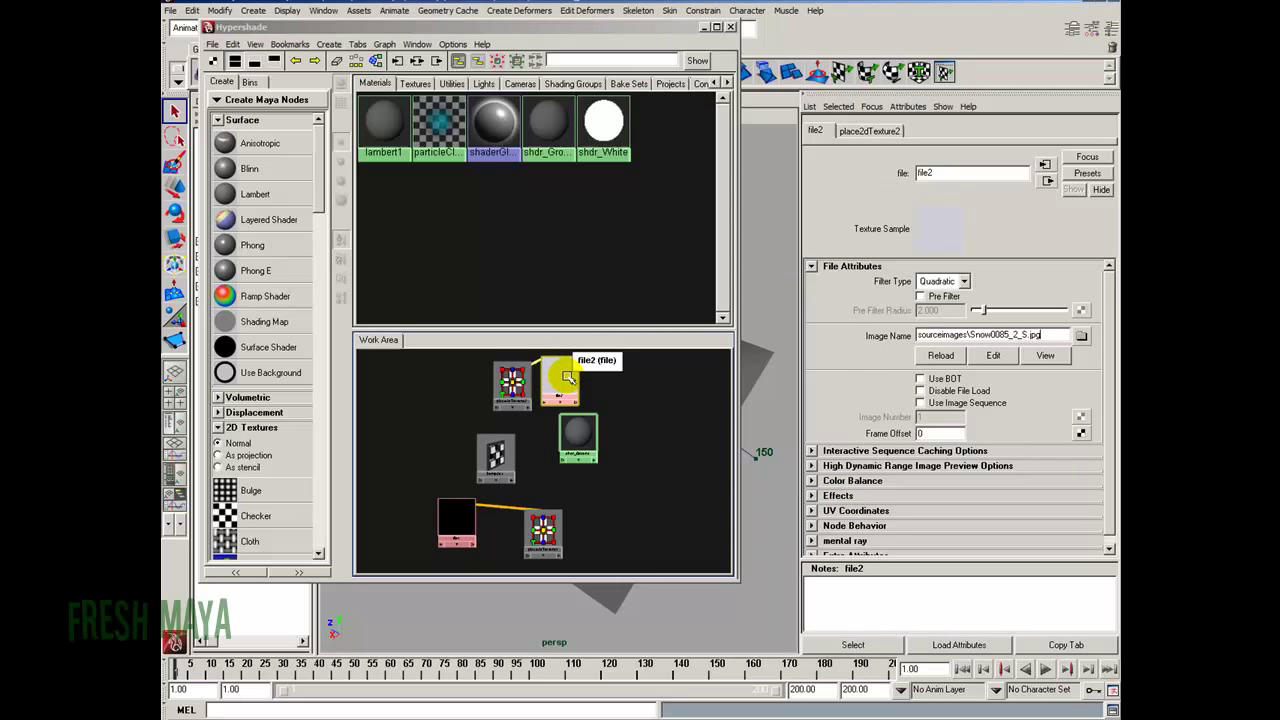
Load TireBump.jpg from the sourceimages folder into the file1 texture
click(543, 535)
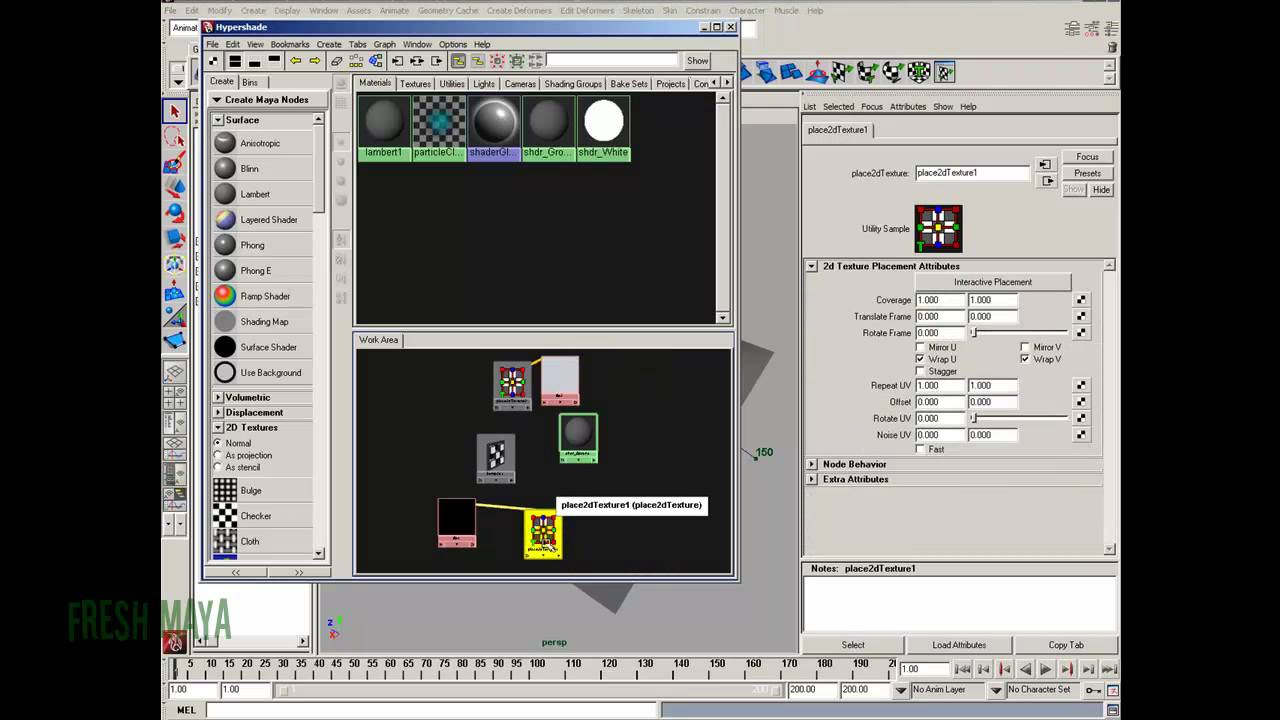
click(458, 520)
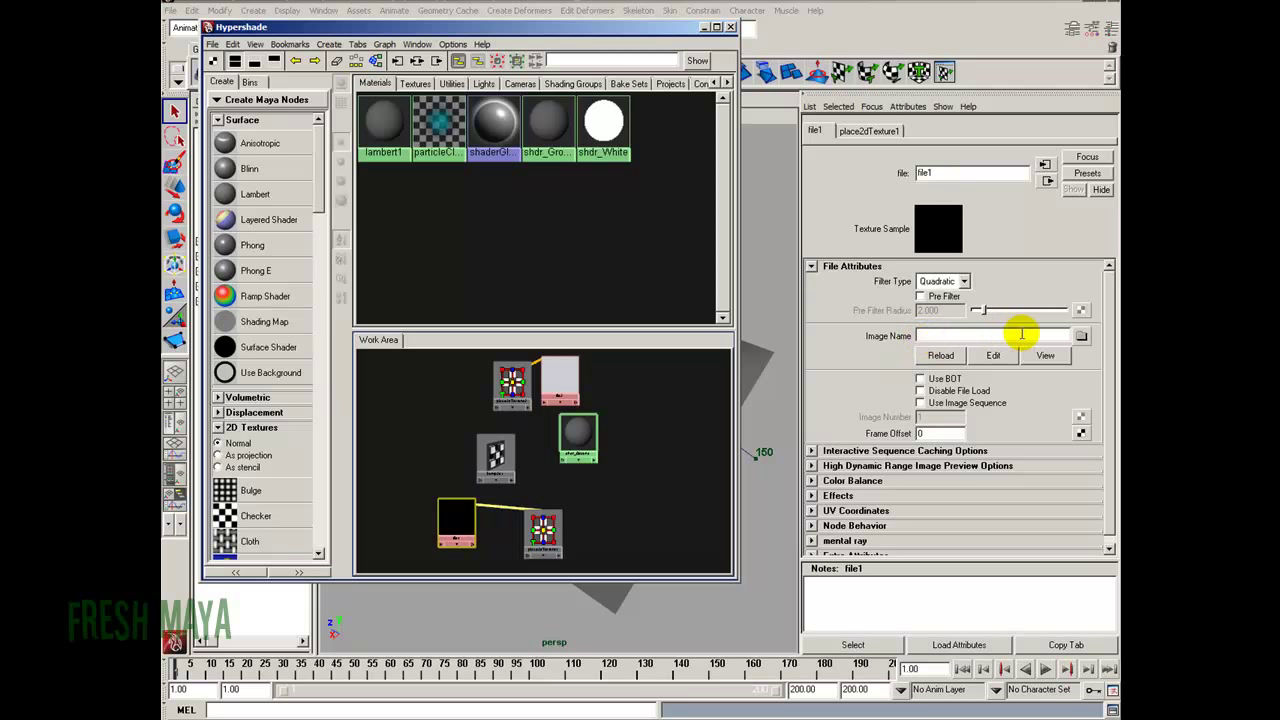
click(1081, 336)
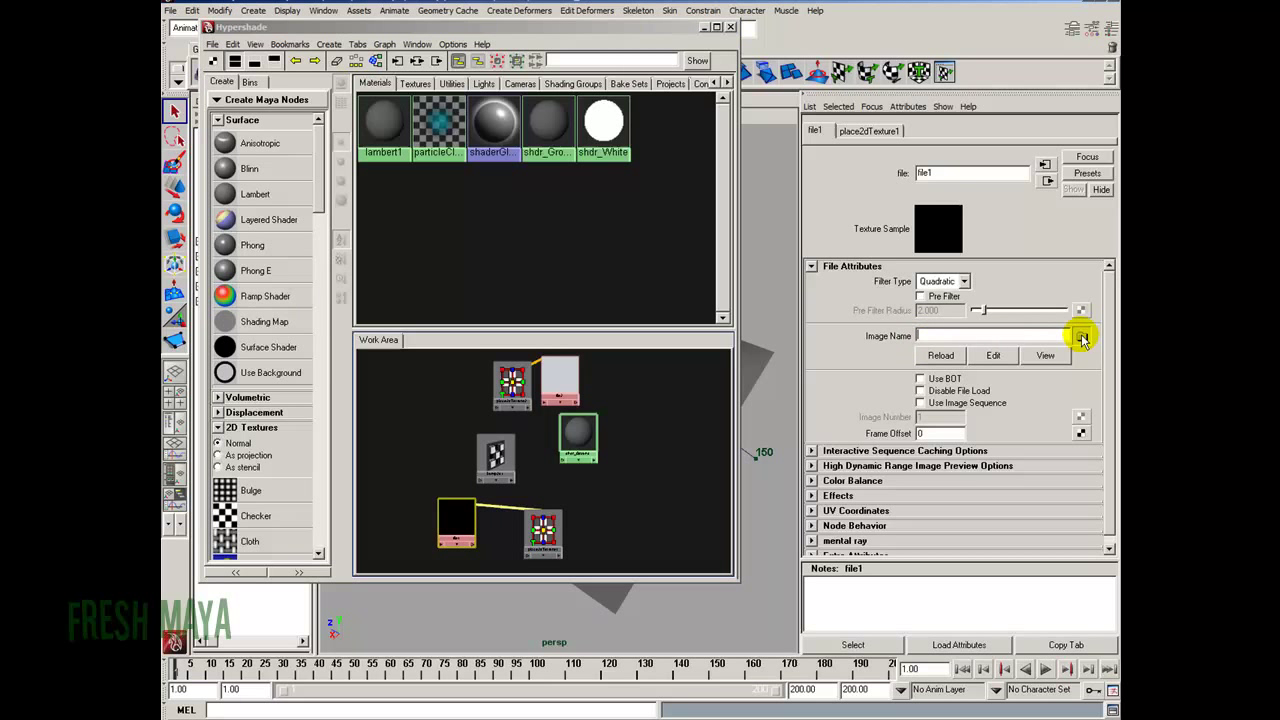
click(626, 300)
click(840, 497)
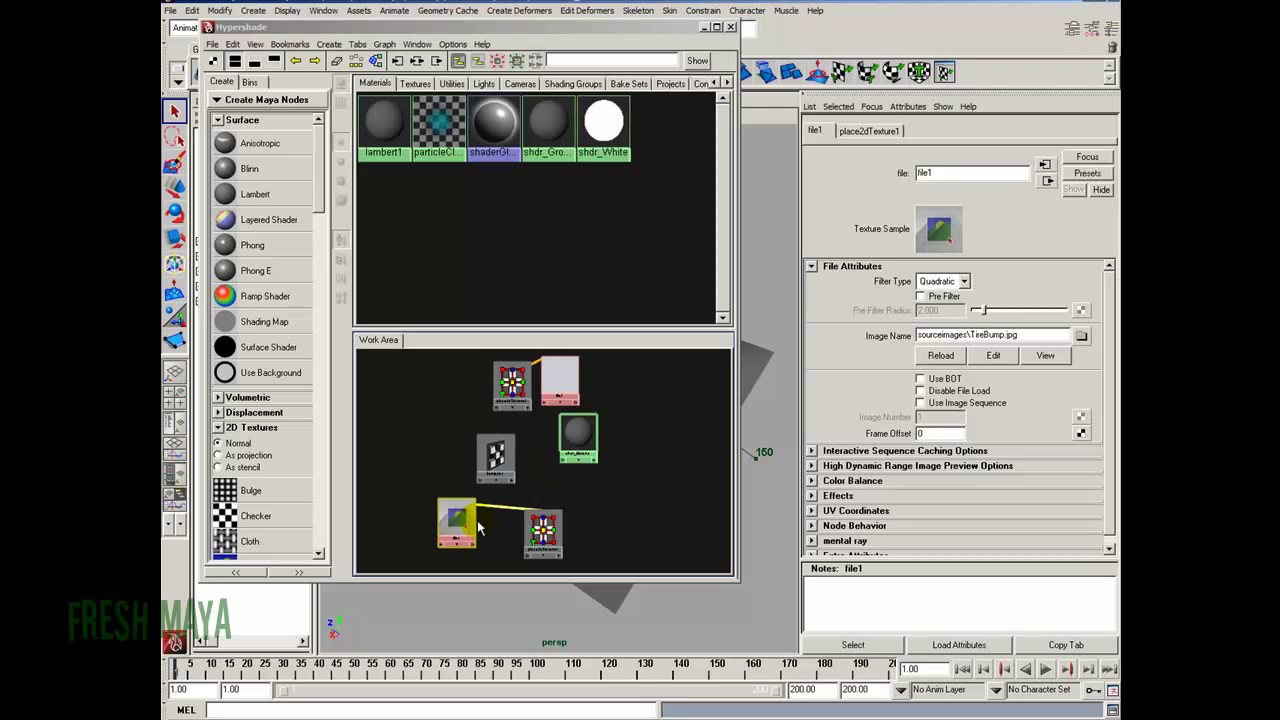
Connect the file1 texture to bump2d1 using the default connection
drag(460, 517, 483, 515)
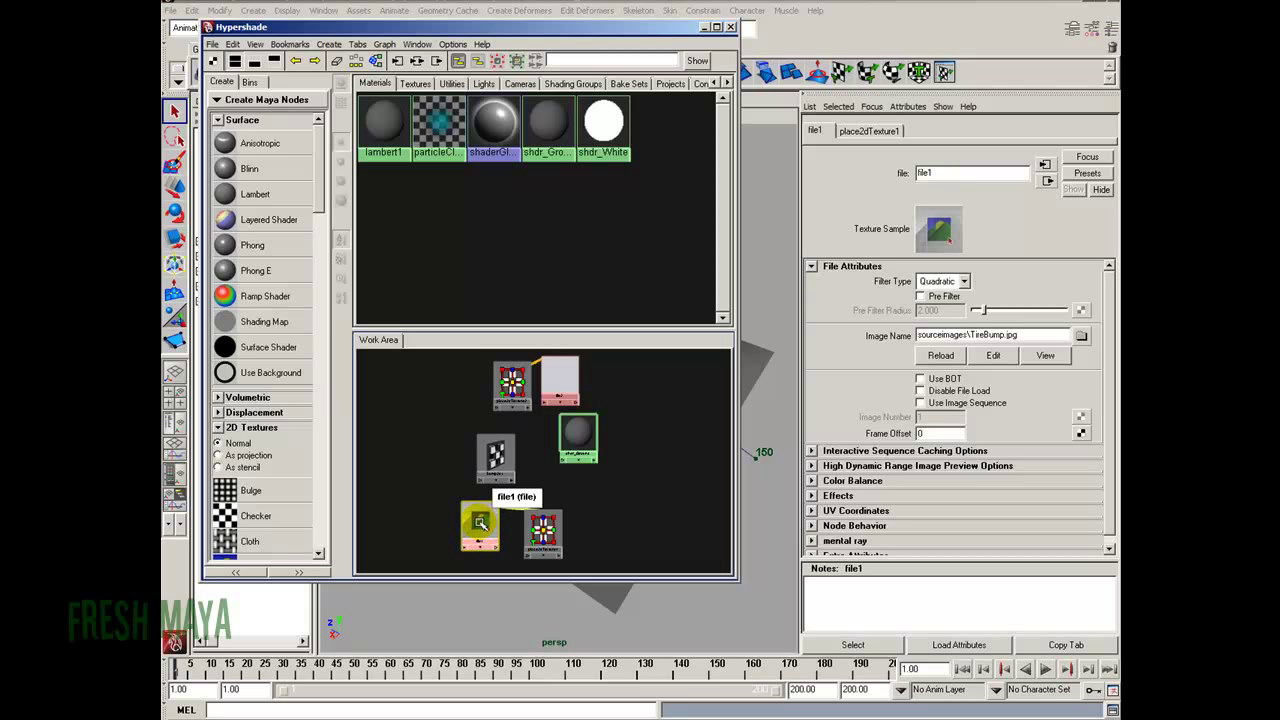
middle_drag(480, 522, 493, 458)
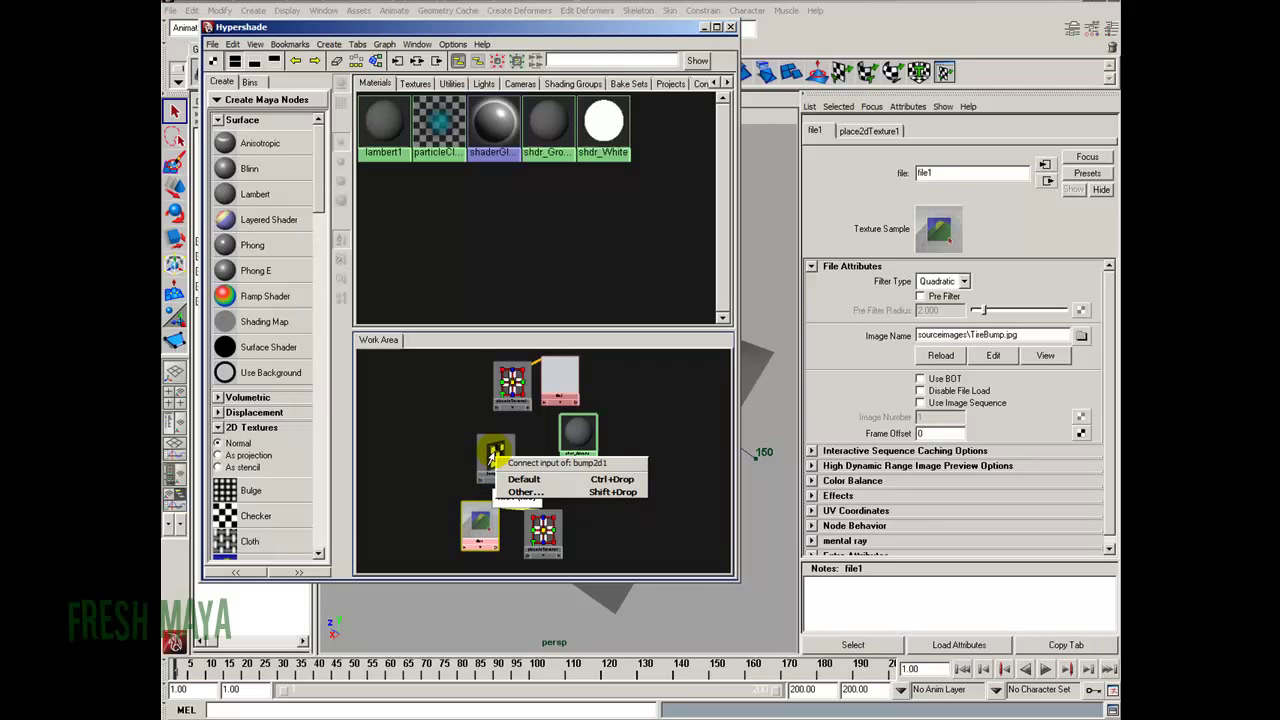
click(550, 481)
click(500, 455)
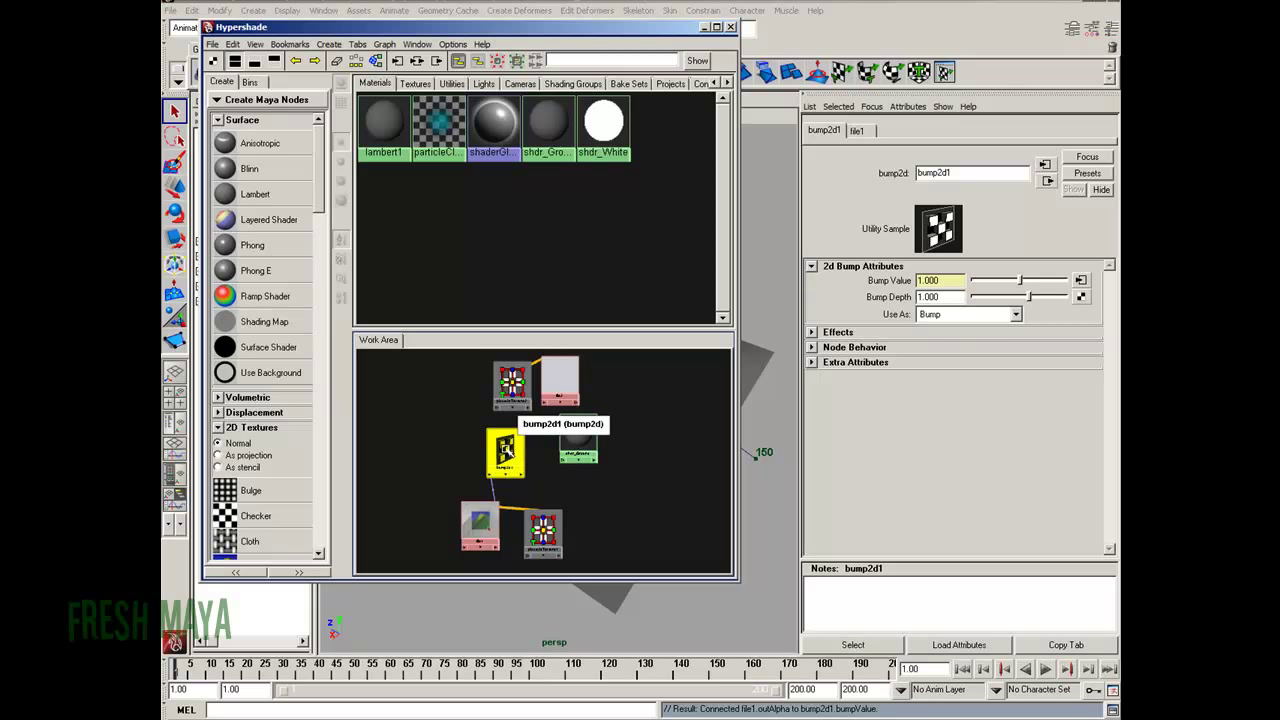
Connect bump2d1 to the bump map input of shdr_Ground and space the two nodes apart
middle_drag(505, 450, 570, 448)
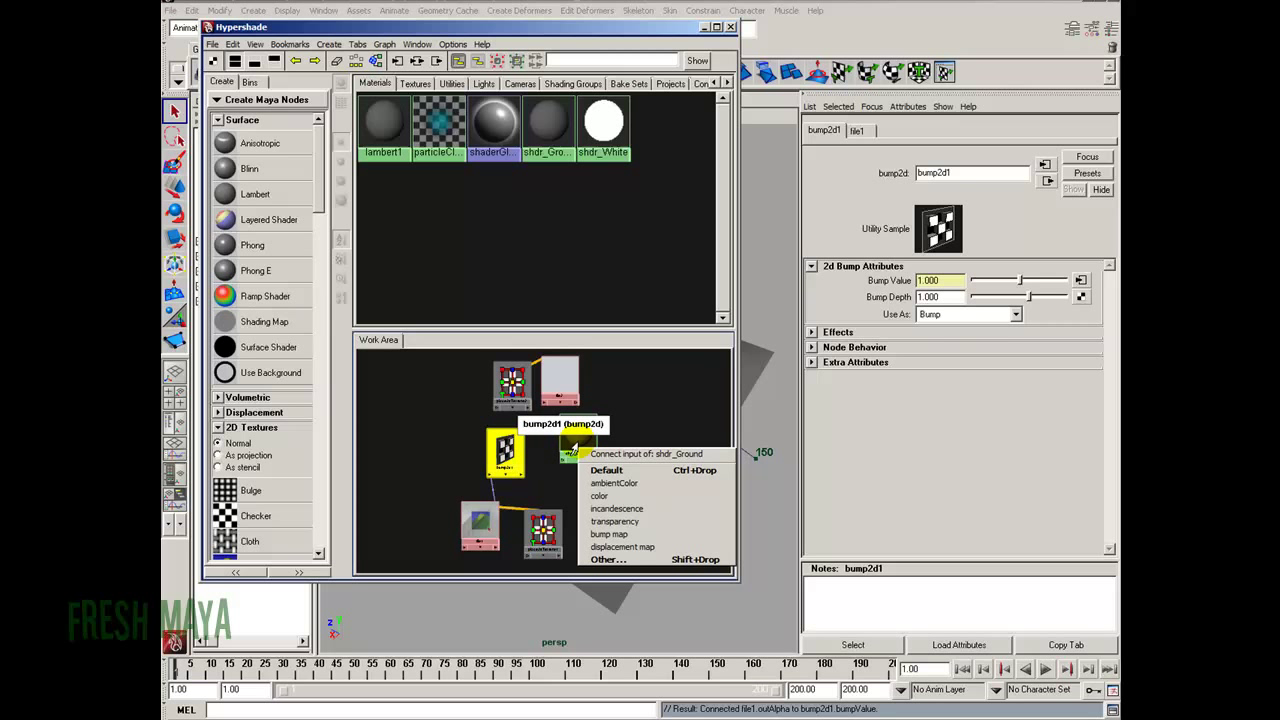
click(642, 538)
drag(506, 455, 630, 465)
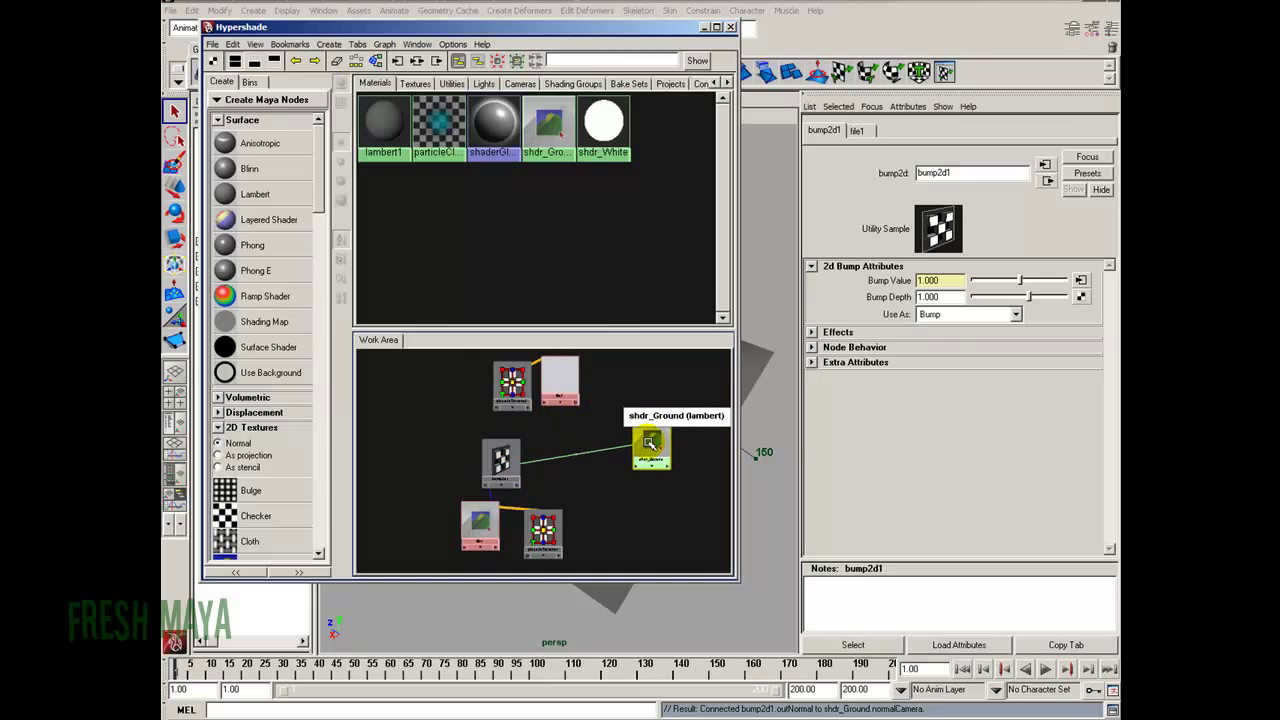
Uncover the ground plane in the viewport and assign the shdr_Ground material to it
drag(555, 30, 914, 8)
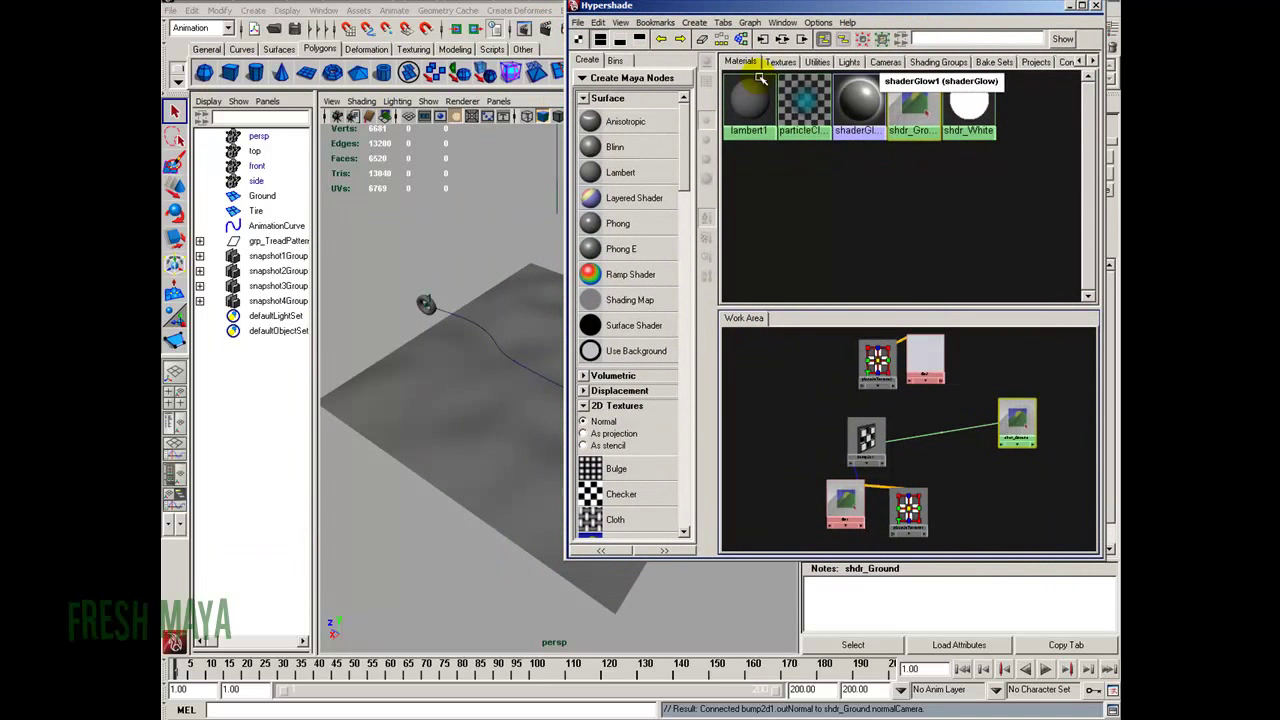
click(471, 386)
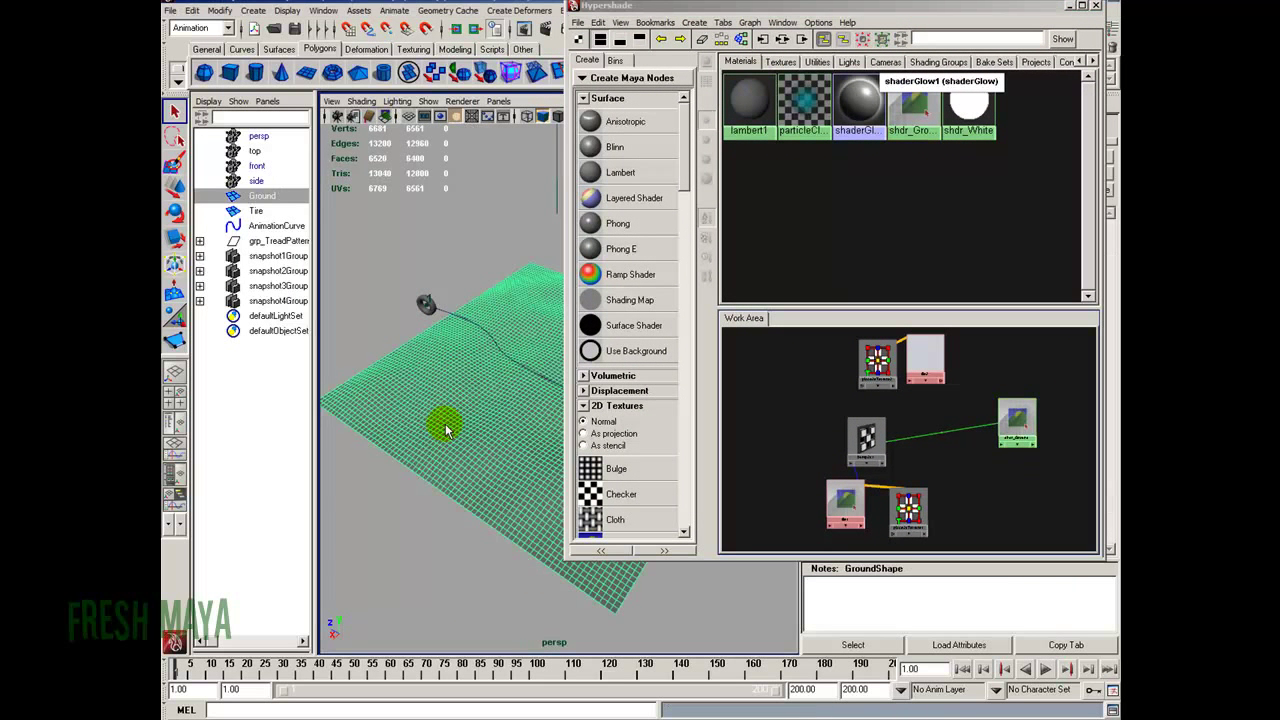
right_drag(1020, 418, 945, 384)
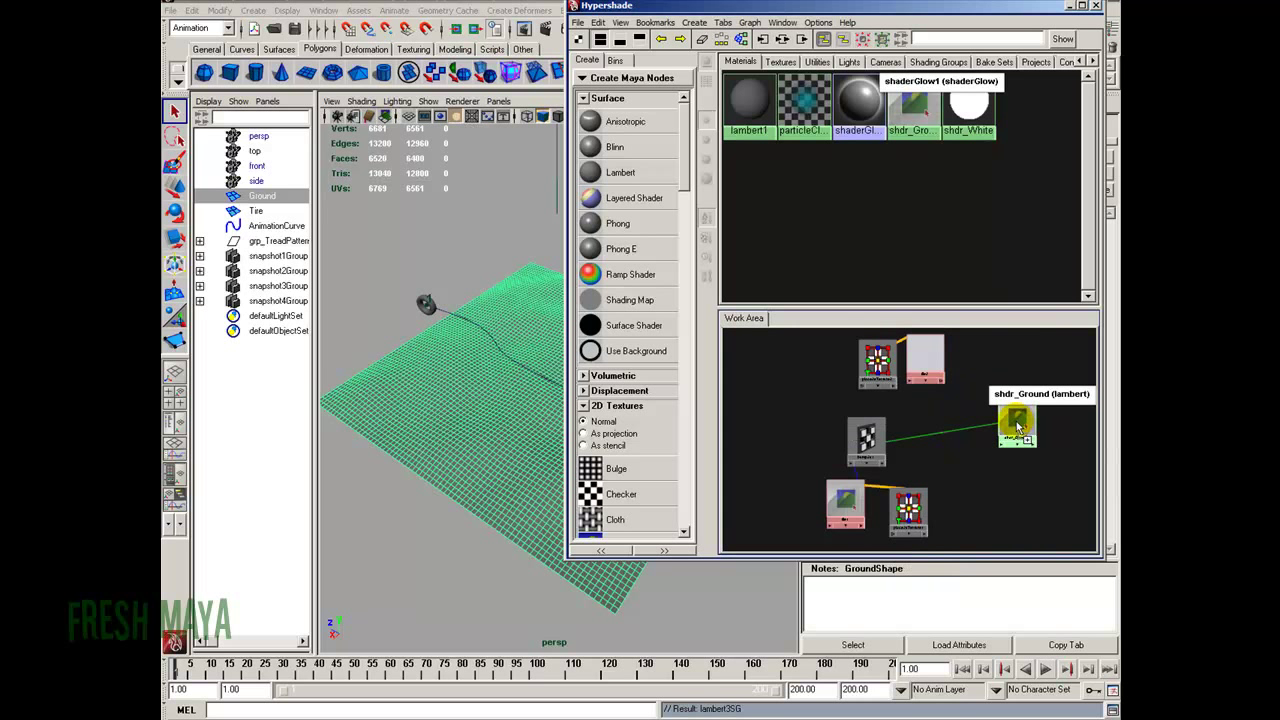
middle_drag(1013, 425, 468, 404)
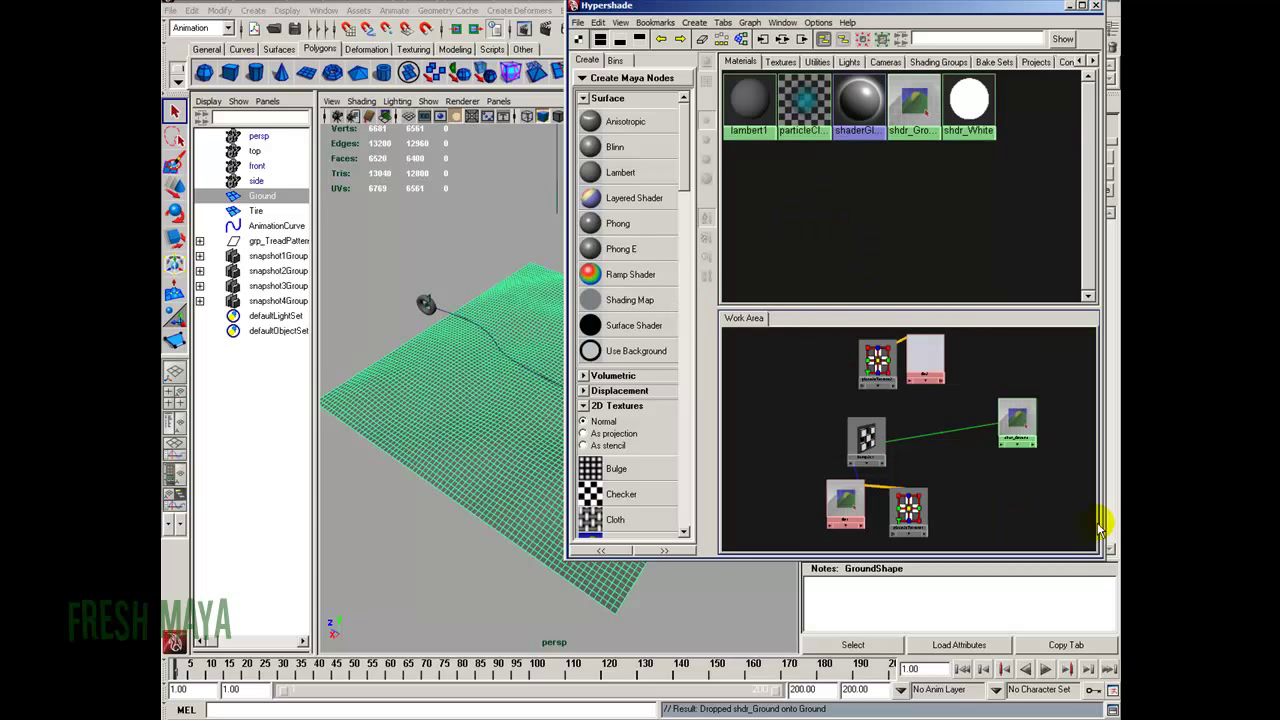
Minimize Hypershade and set the render image size to the 640x480 preset
scroll(500, 421, up, 3)
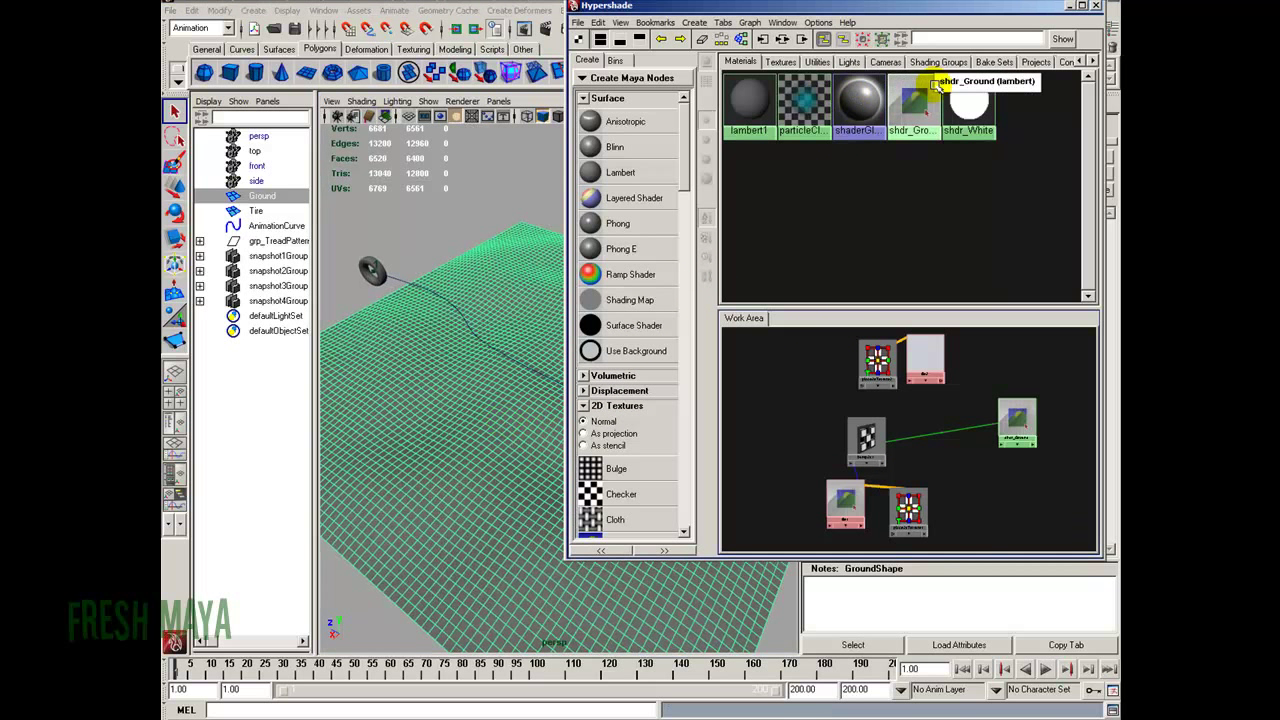
drag(1074, 8, 752, 35)
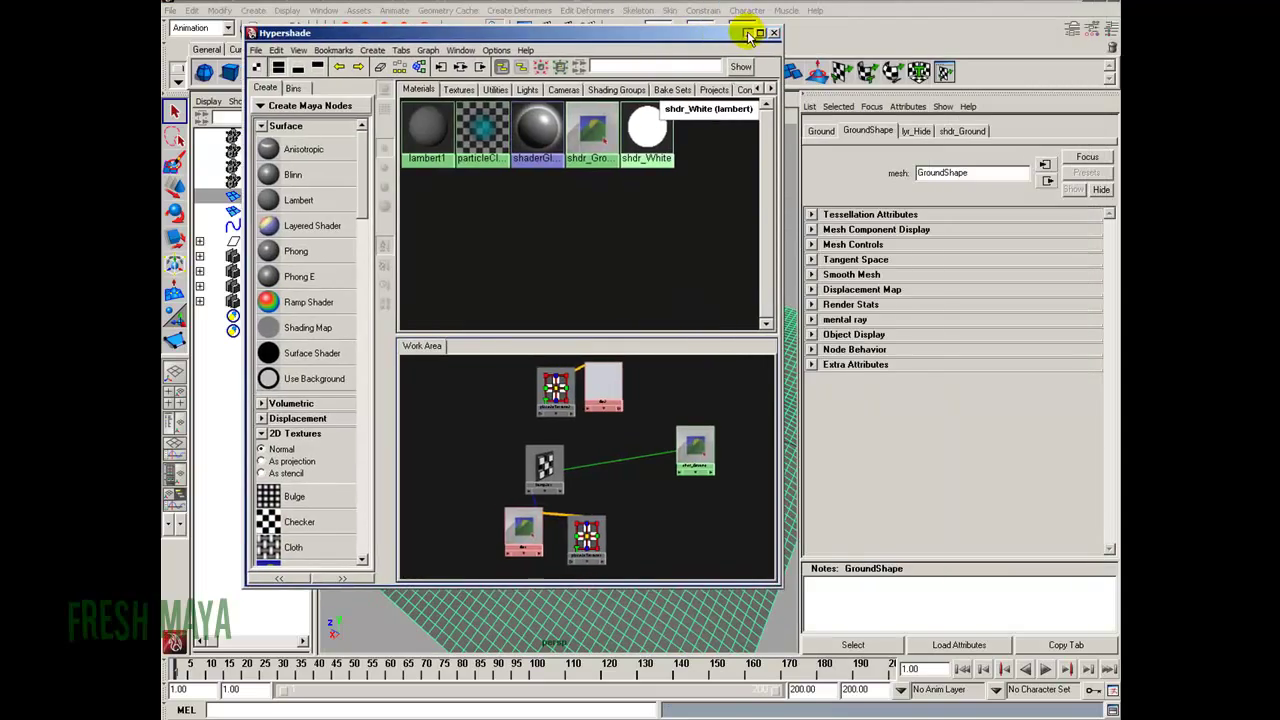
click(748, 34)
alt+drag(463, 414, 603, 434)
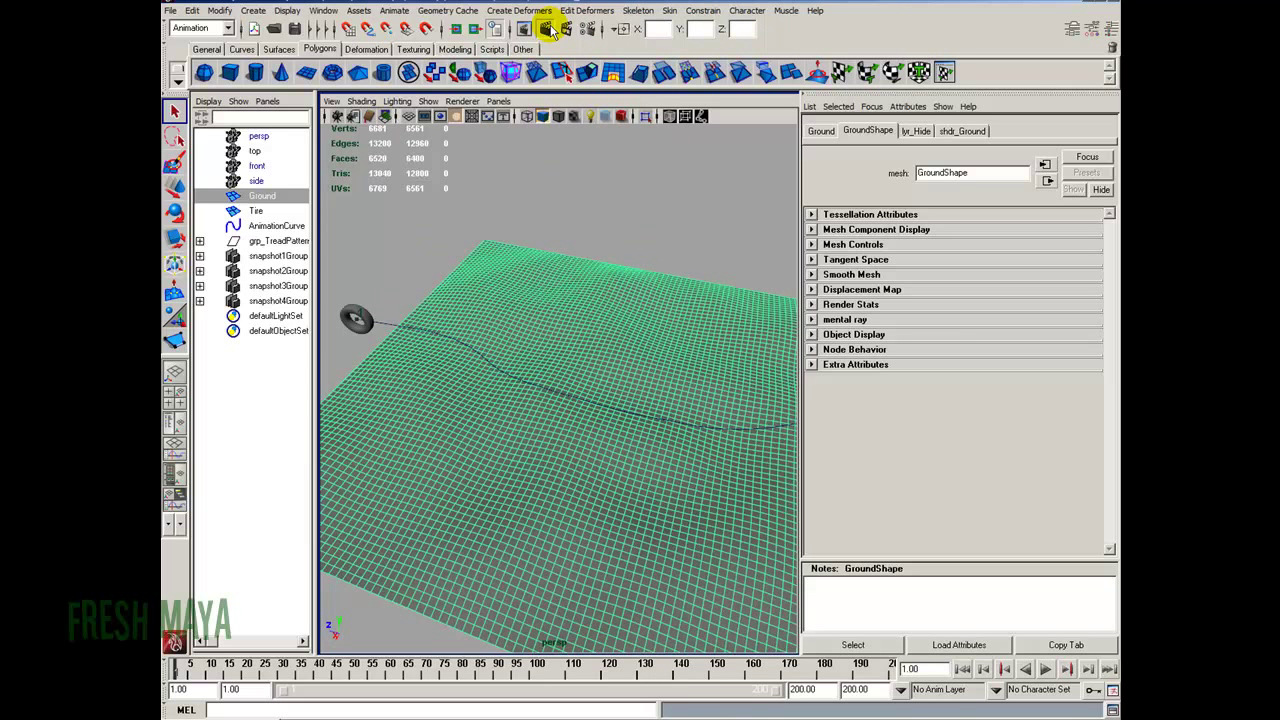
click(587, 28)
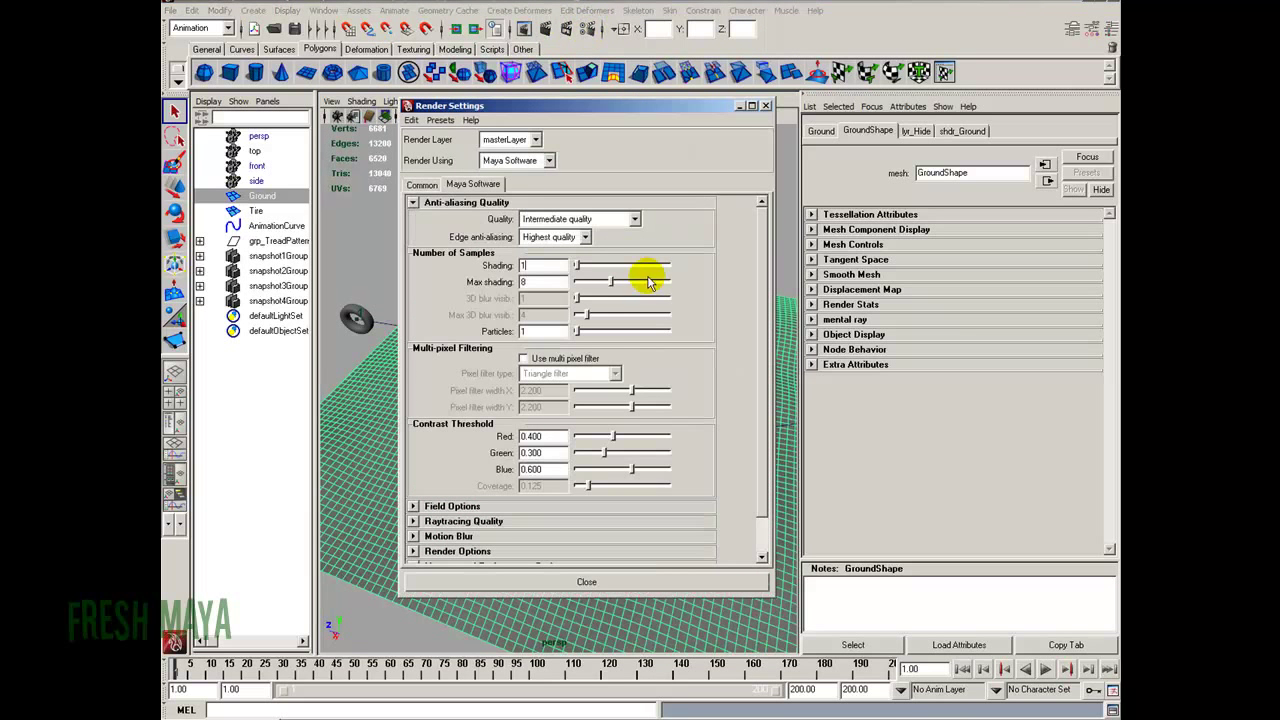
click(436, 187)
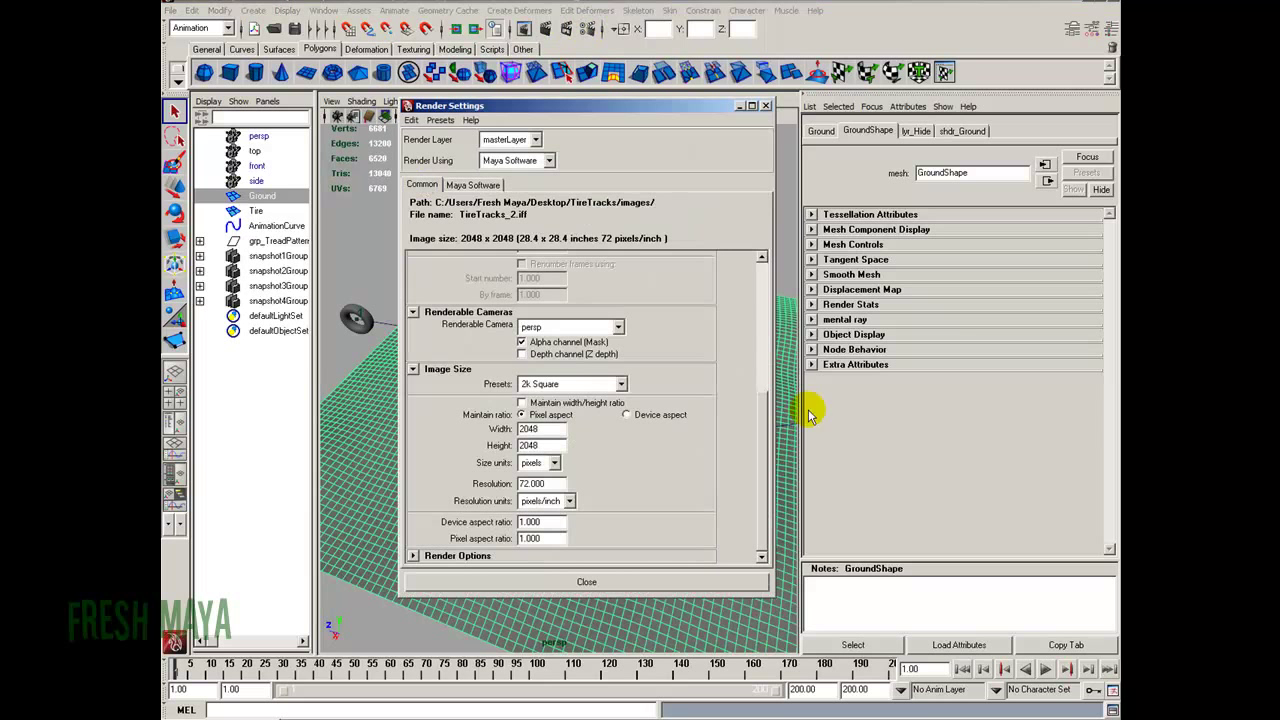
click(620, 386)
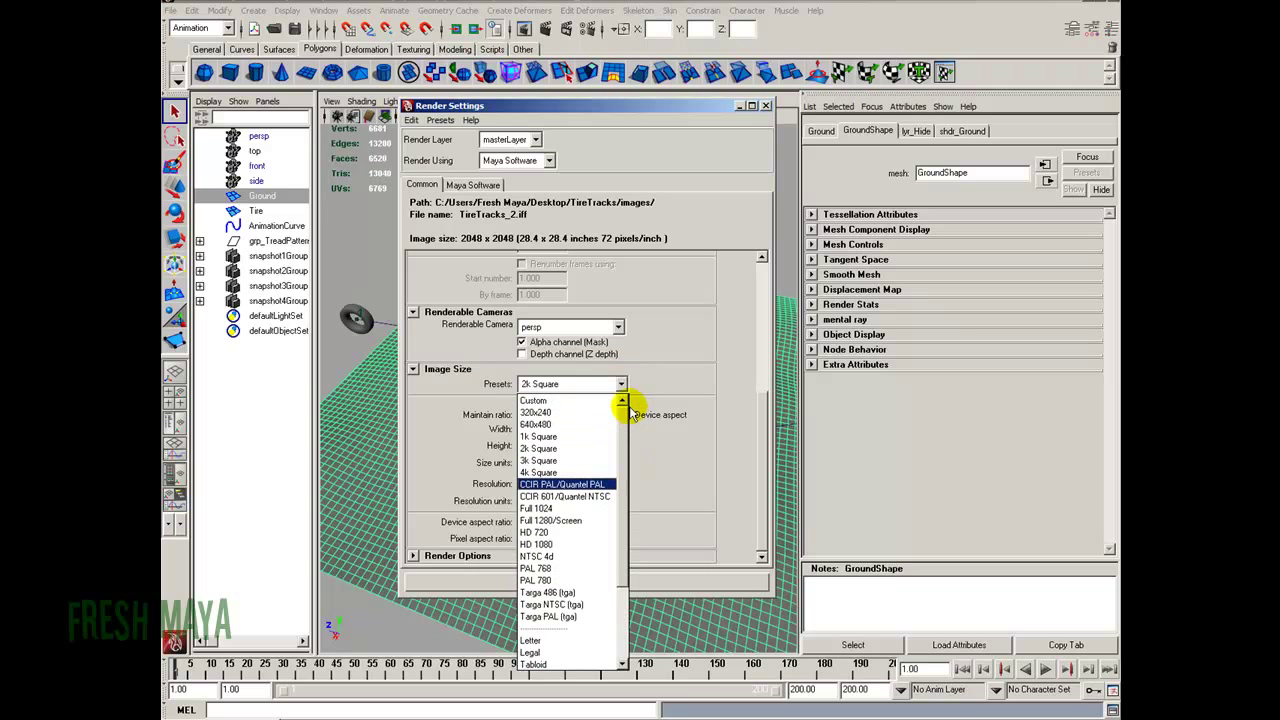
click(558, 424)
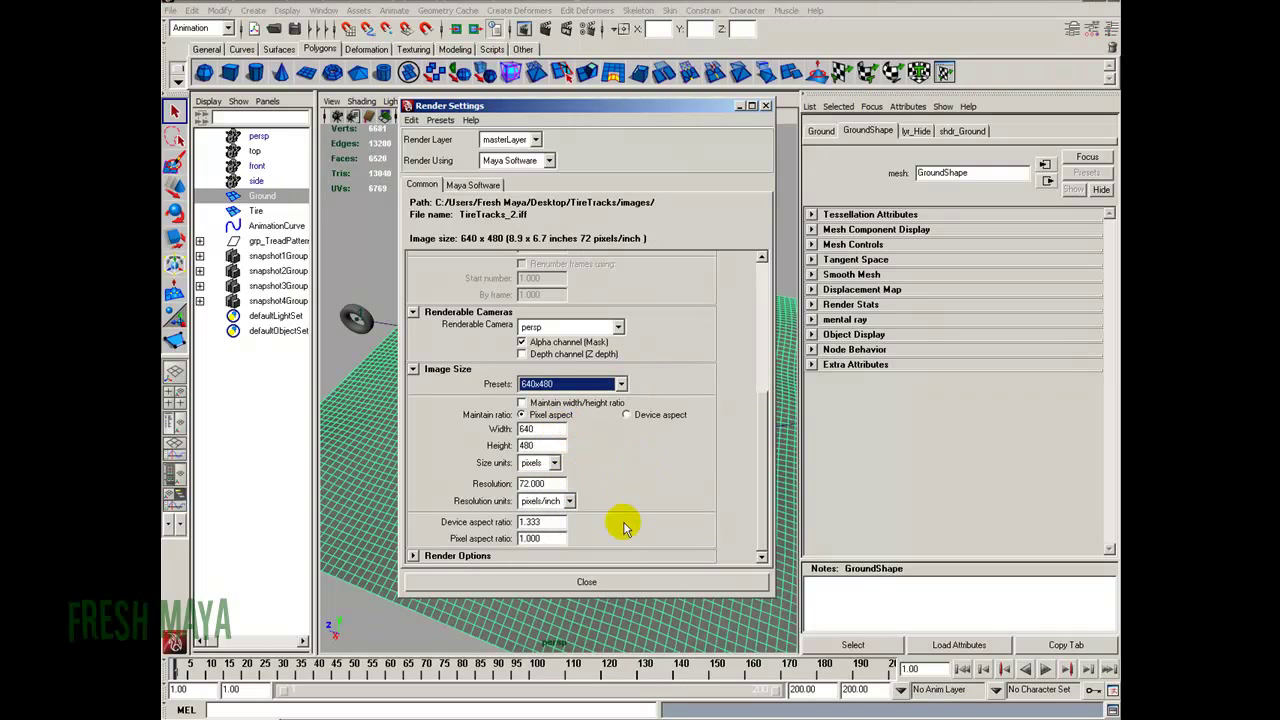
click(618, 582)
Render the perspective view of the whole tire track, shrink the render window, and close it
click(546, 28)
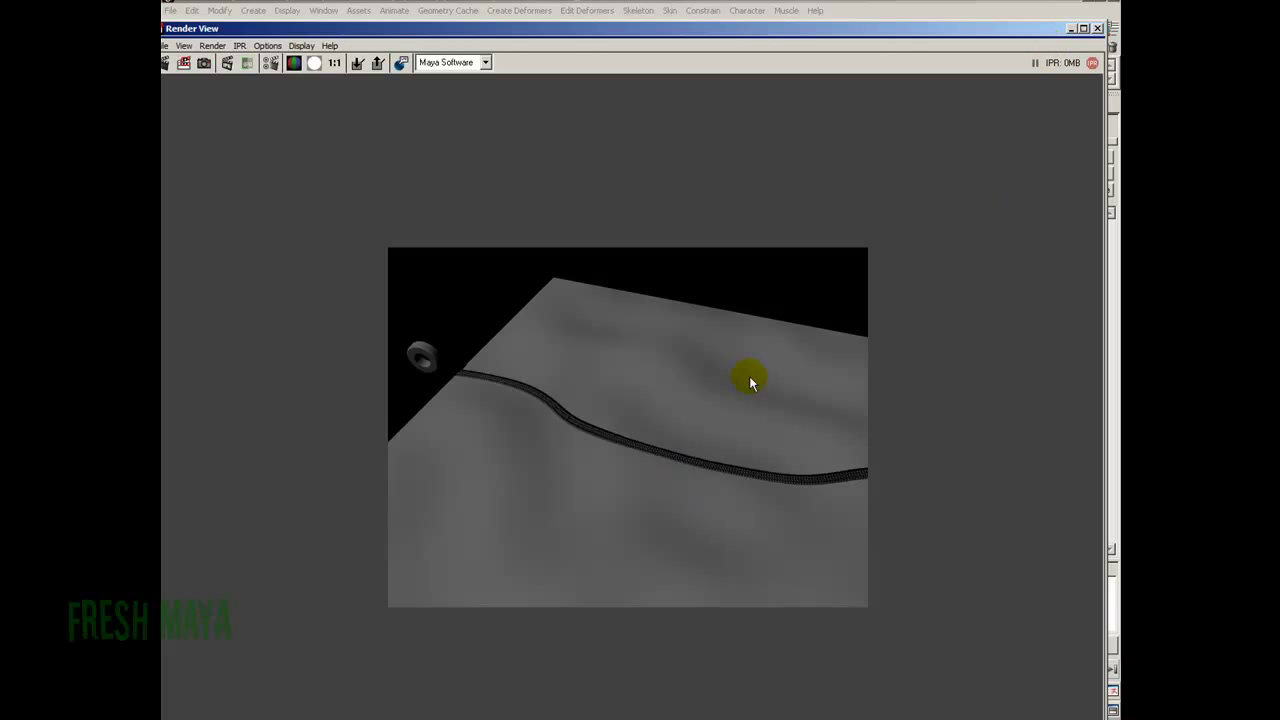
click(1083, 28)
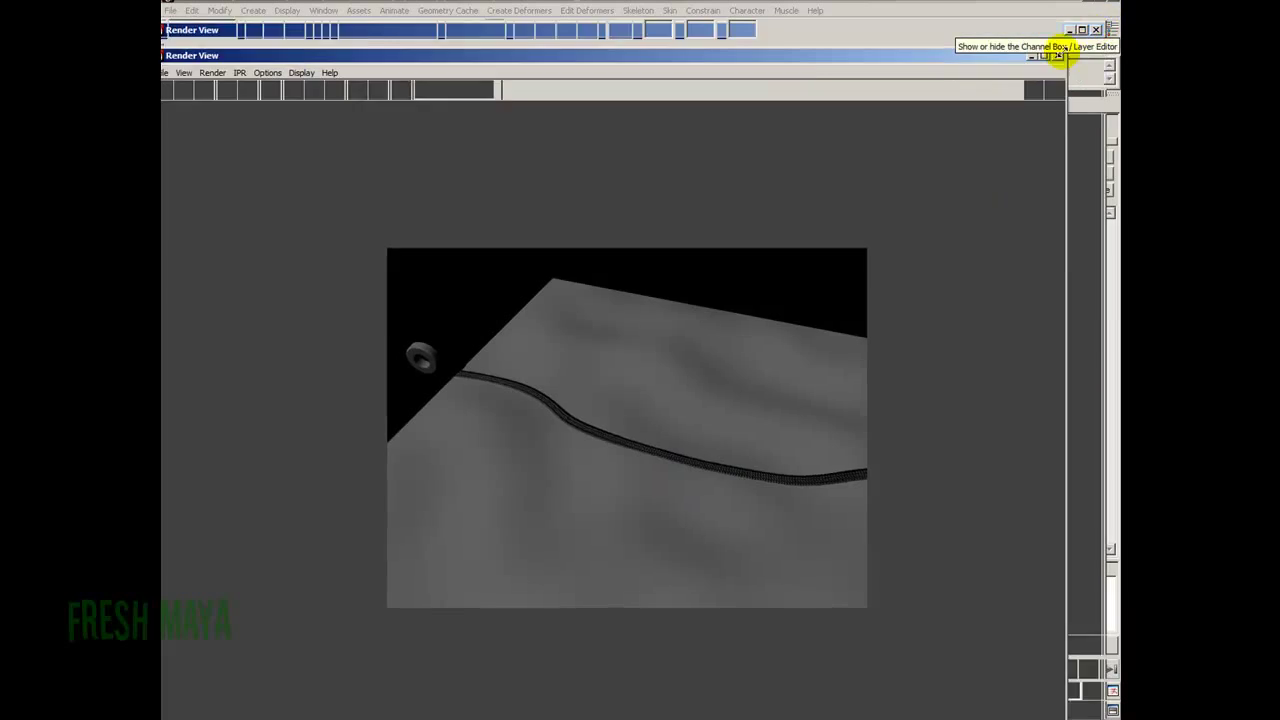
drag(768, 260, 743, 143)
click(809, 137)
Restore Hypershade and set the bump depth of bump2d1 to 0.1
alt+right_drag(434, 414, 618, 477)
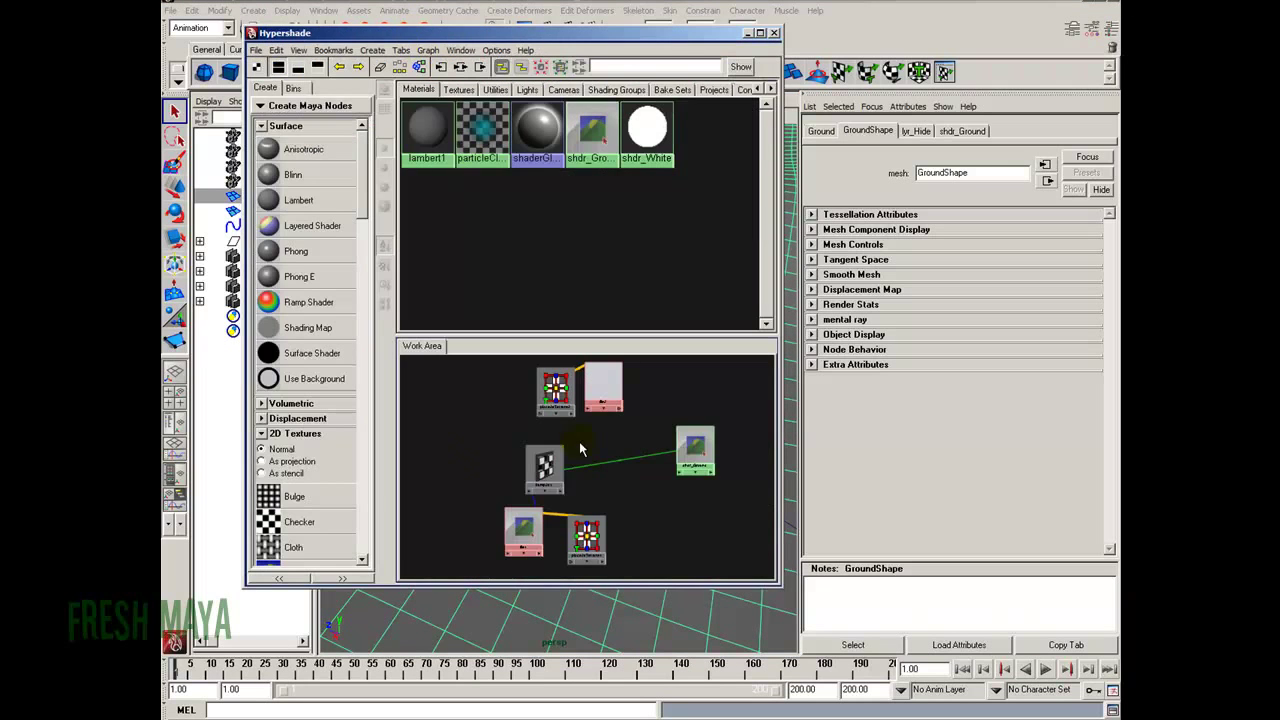
drag(547, 478, 577, 472)
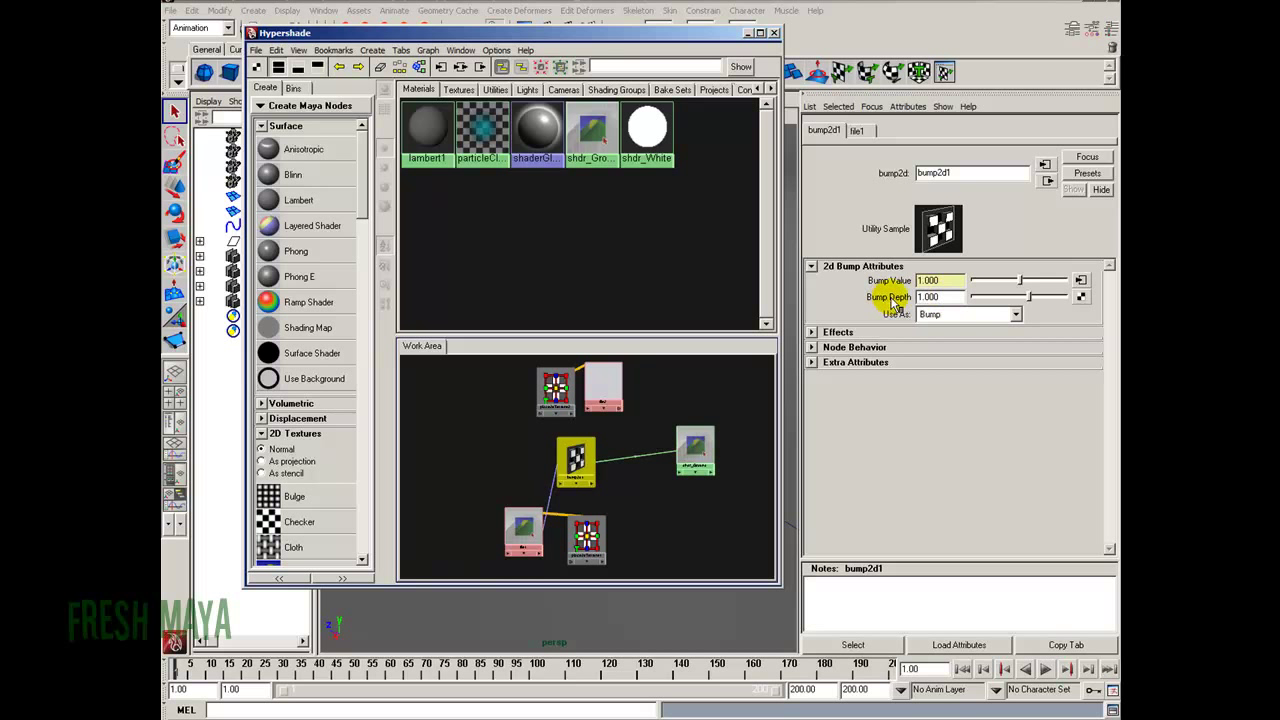
click(932, 297)
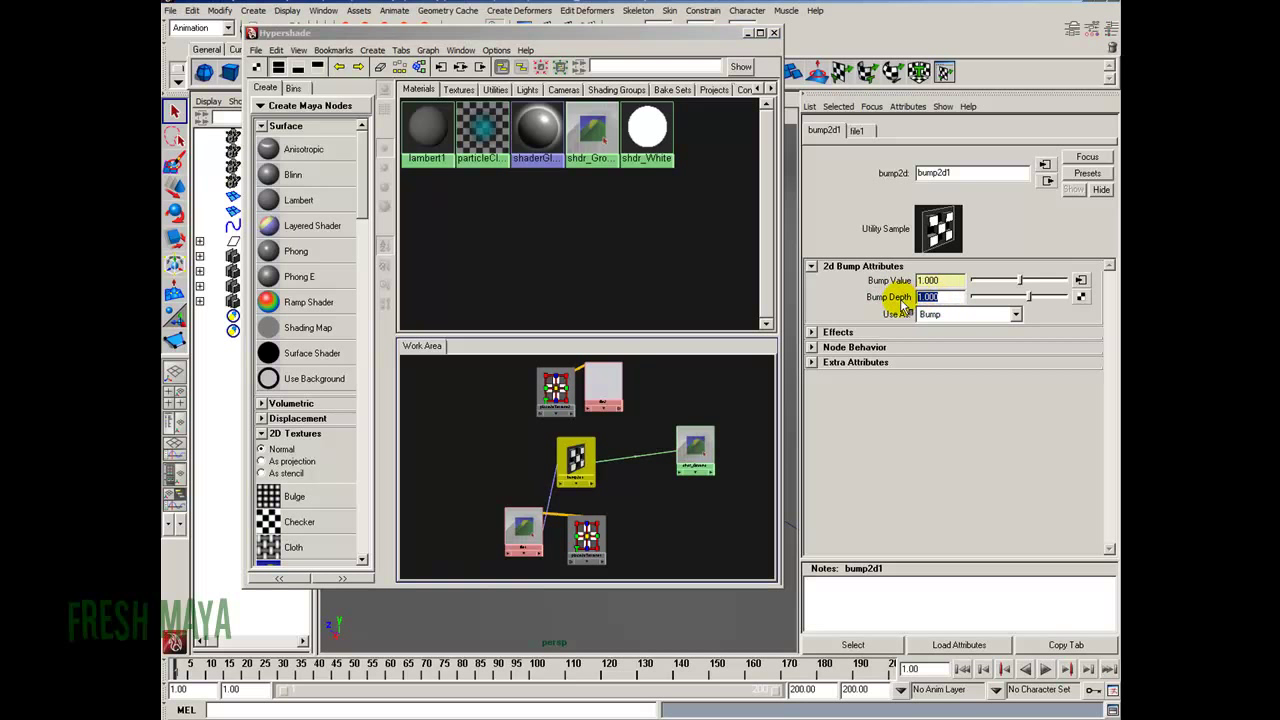
text(1)
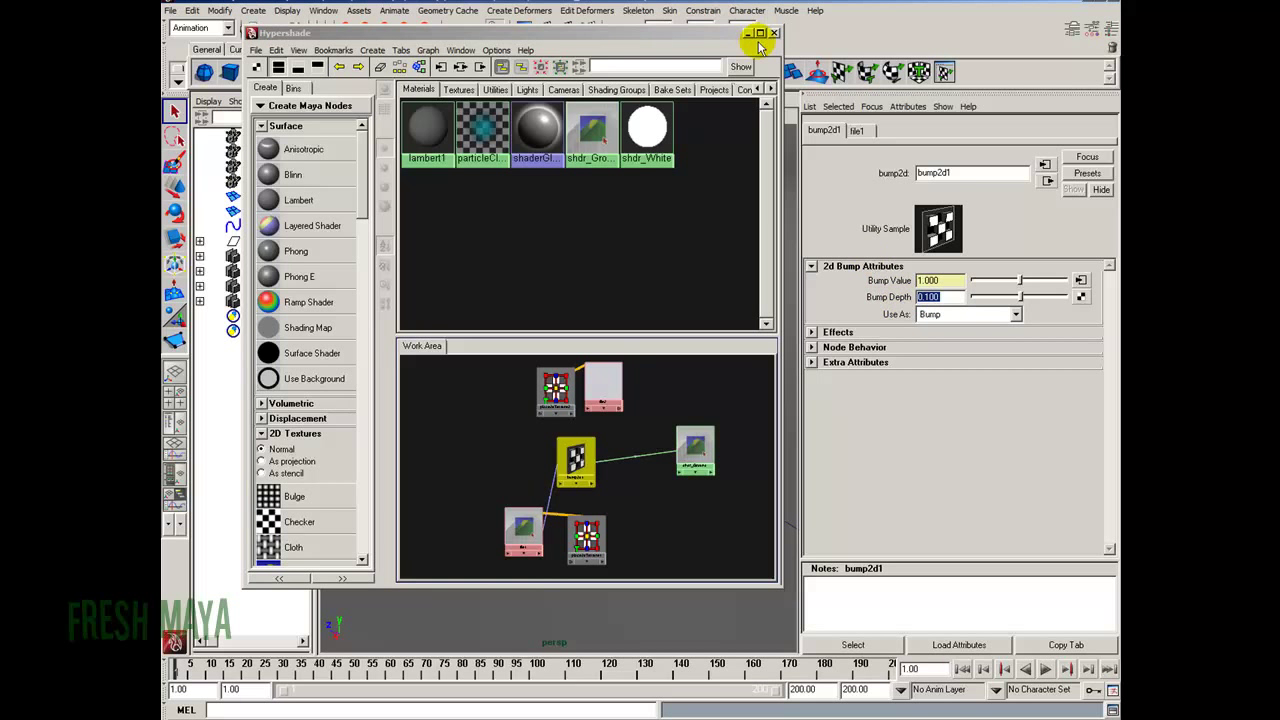
Render a close-up of the tire track with the reduced bump depth, and close the render window
drag(716, 32, 694, 117)
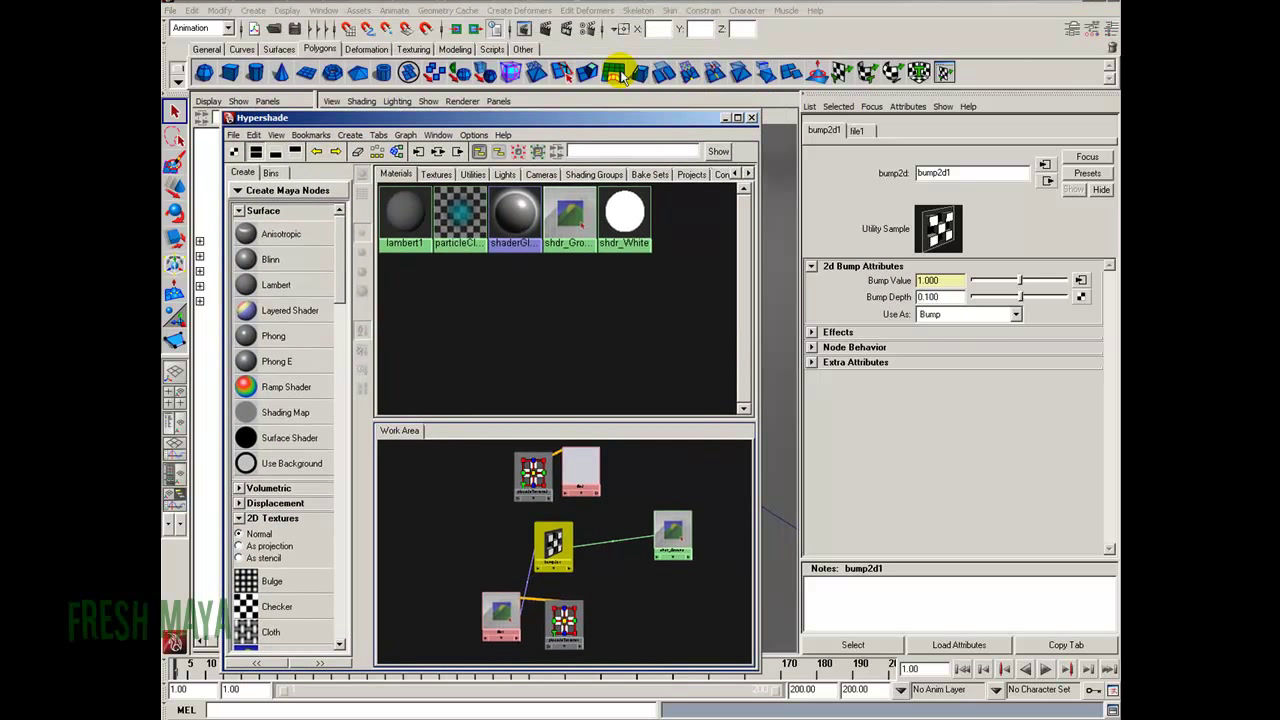
click(547, 29)
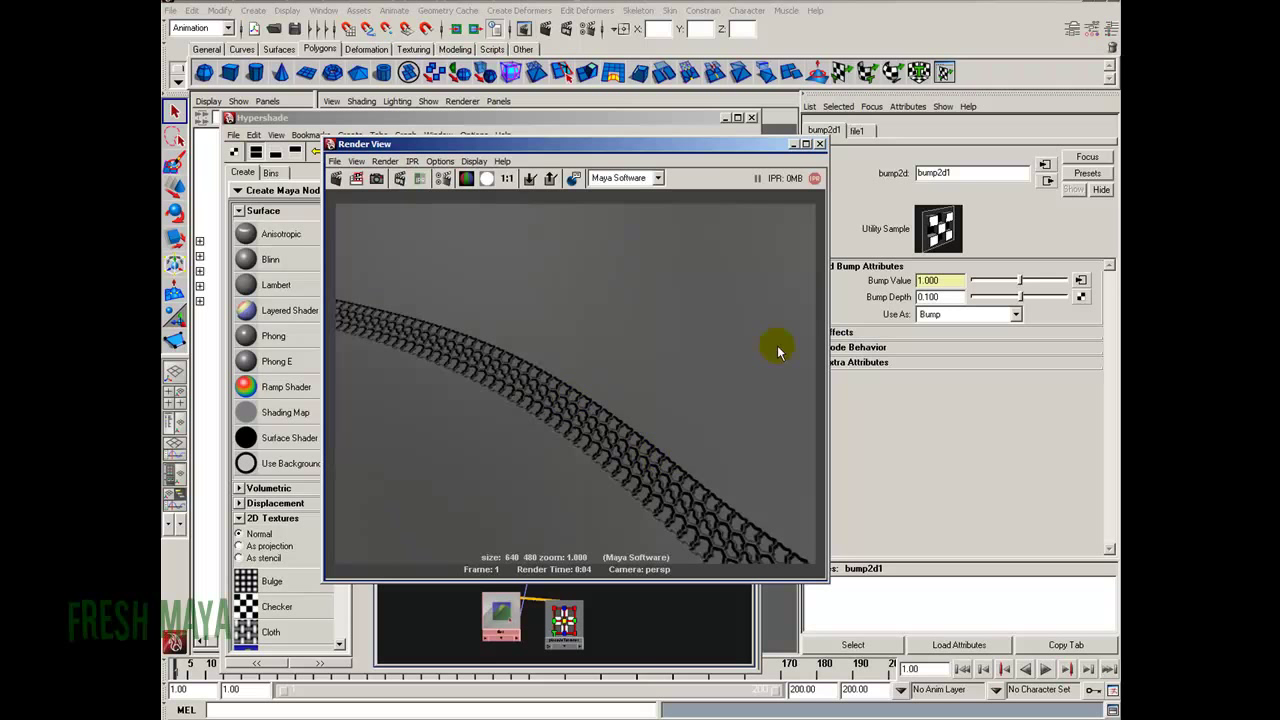
click(820, 146)
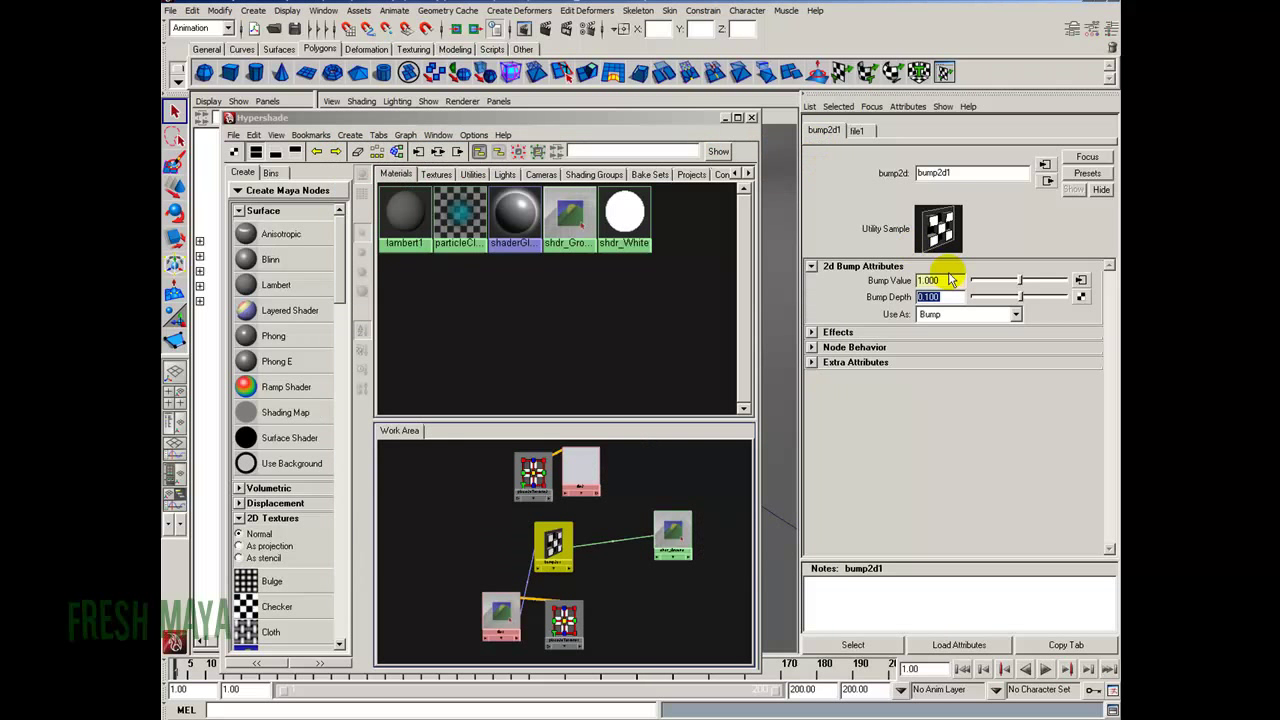
Set the bump depth of bump2d1 to 0.5, render the perspective view, and close the render window
double_click(940, 297)
key(BackSpace)
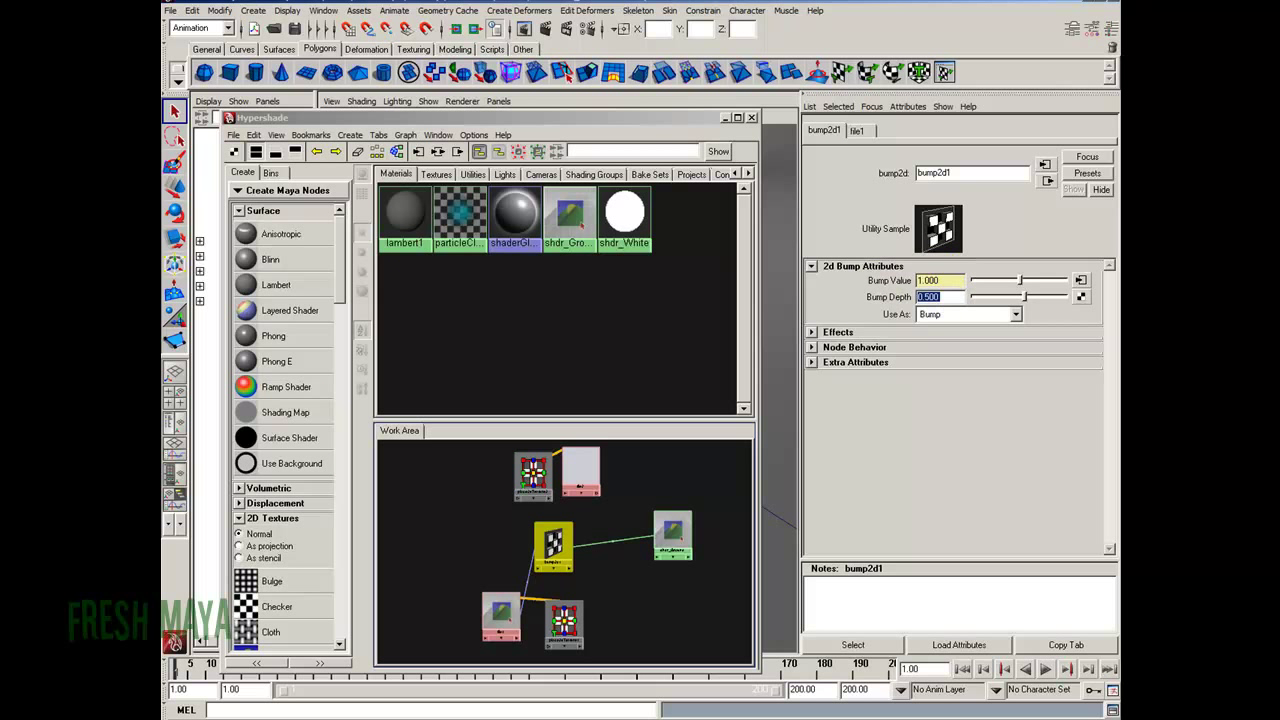
click(565, 30)
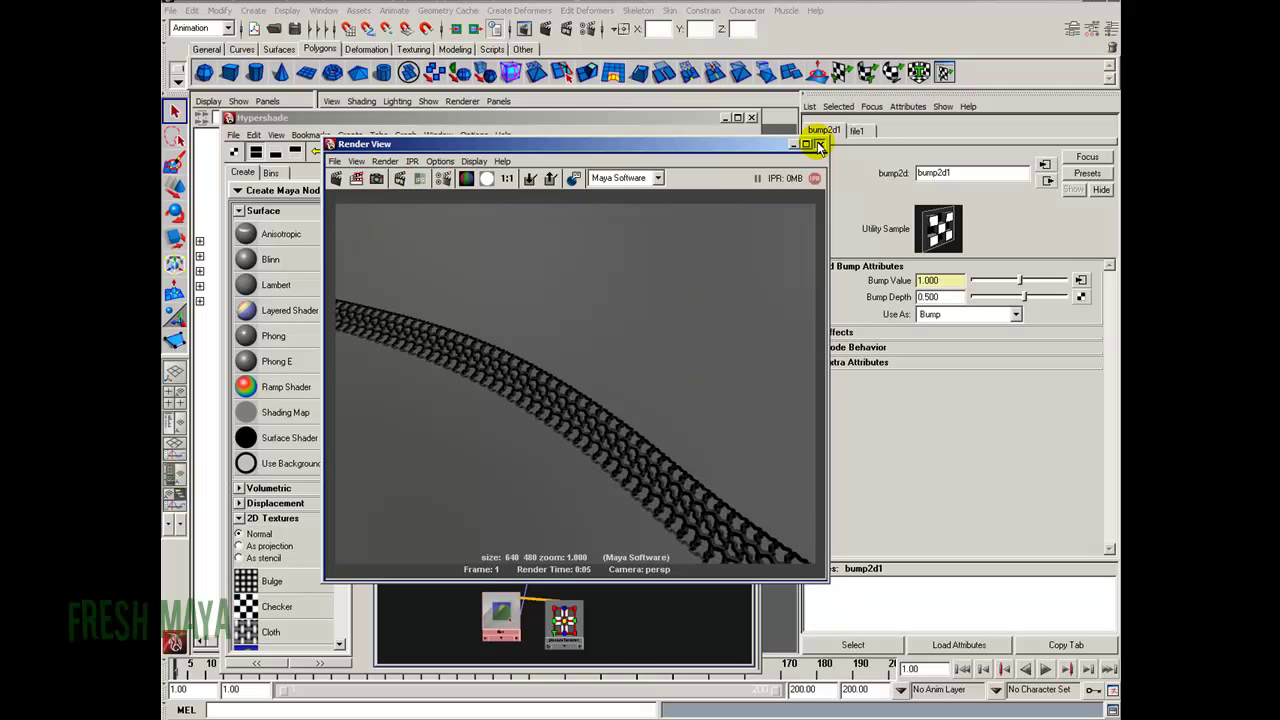
click(819, 147)
Set the bump depth of bump2d1 to 0.05, render the tire track, and close the render window
drag(957, 290, 900, 292)
text(.05)
key(Return)
click(545, 28)
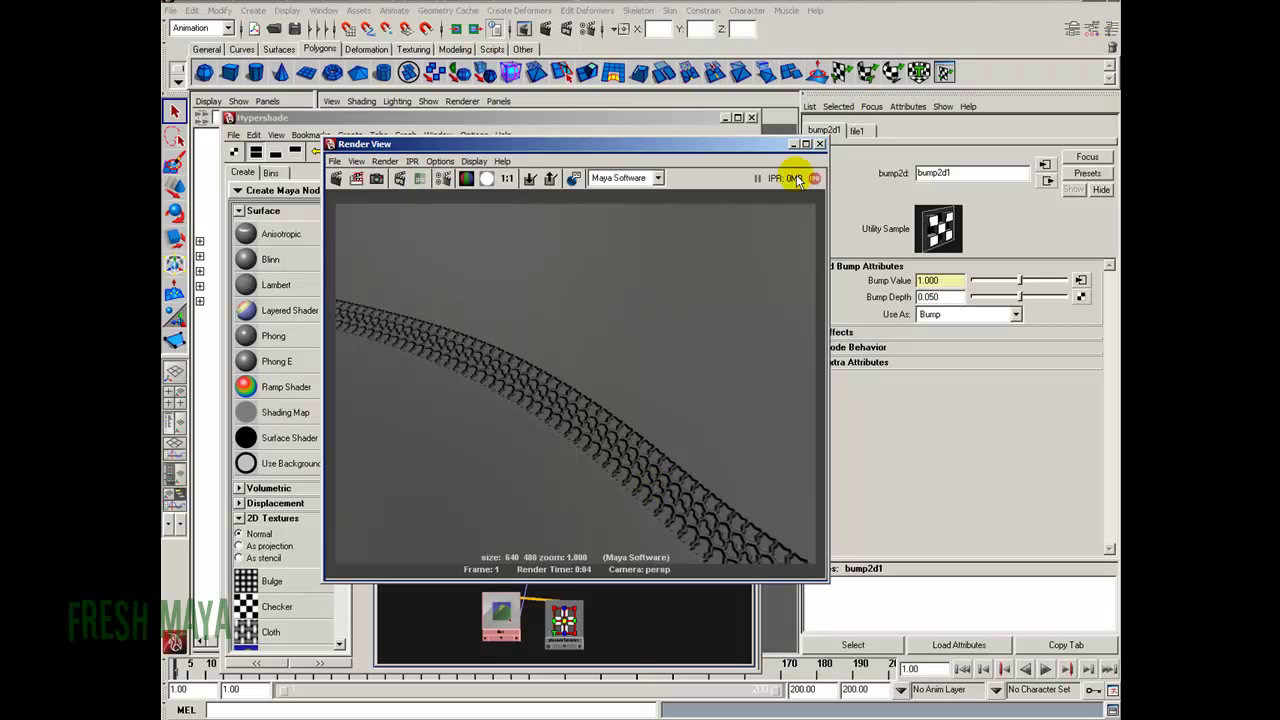
click(819, 144)
Set the bump depth of bump2d1 to 0.025, render the track again, and close the render window
double_click(947, 297)
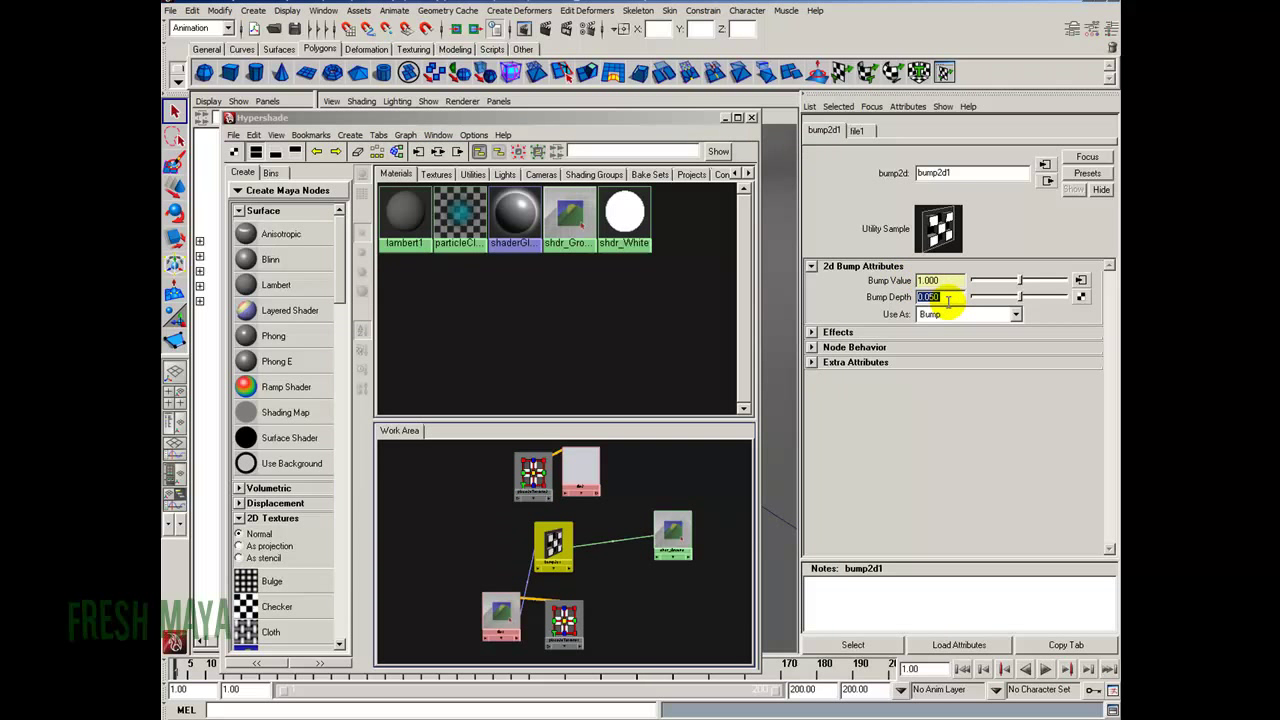
text(0)
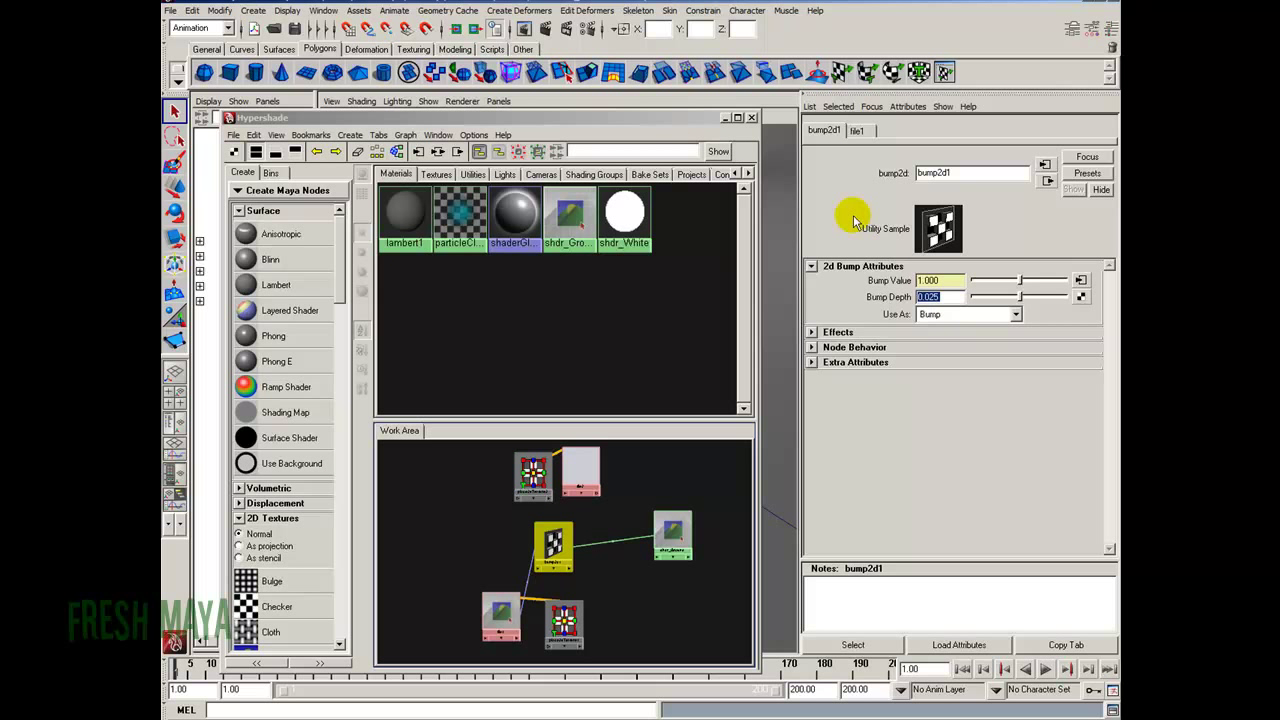
click(544, 29)
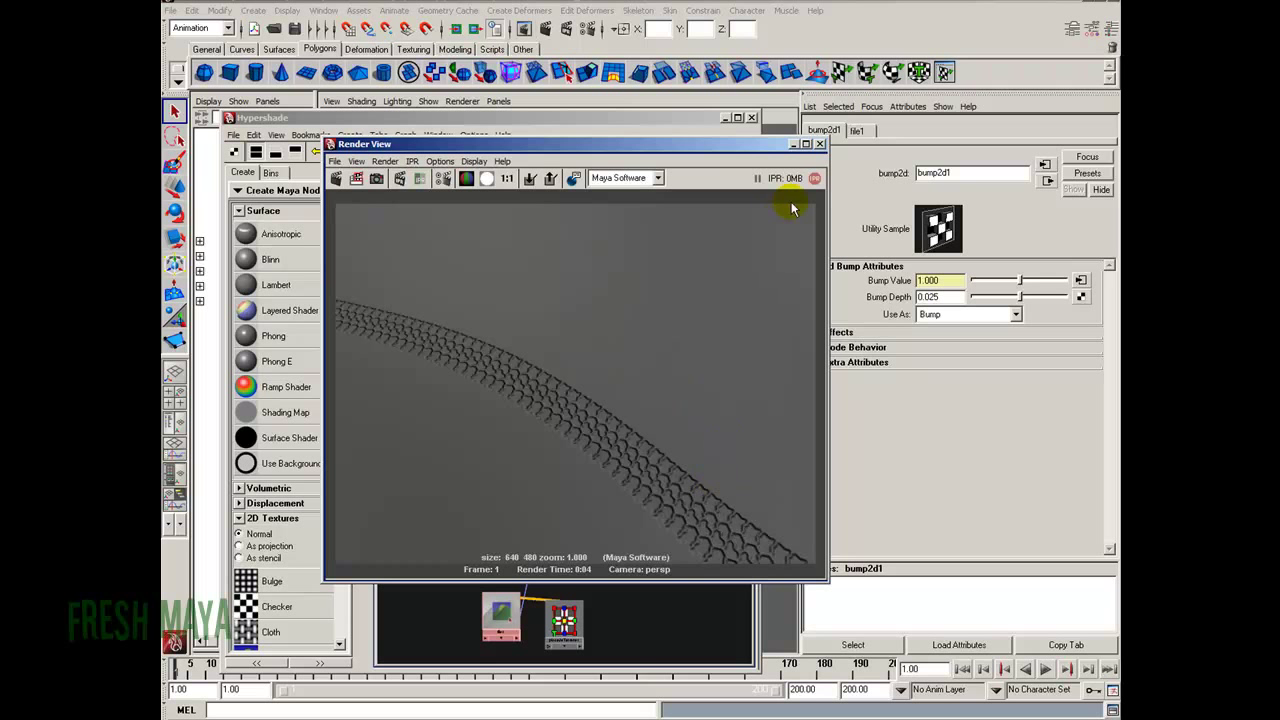
click(820, 144)
Set the bump depth of bump2d1 to 0.02, render the view for comparison, and close the render window
double_click(940, 296)
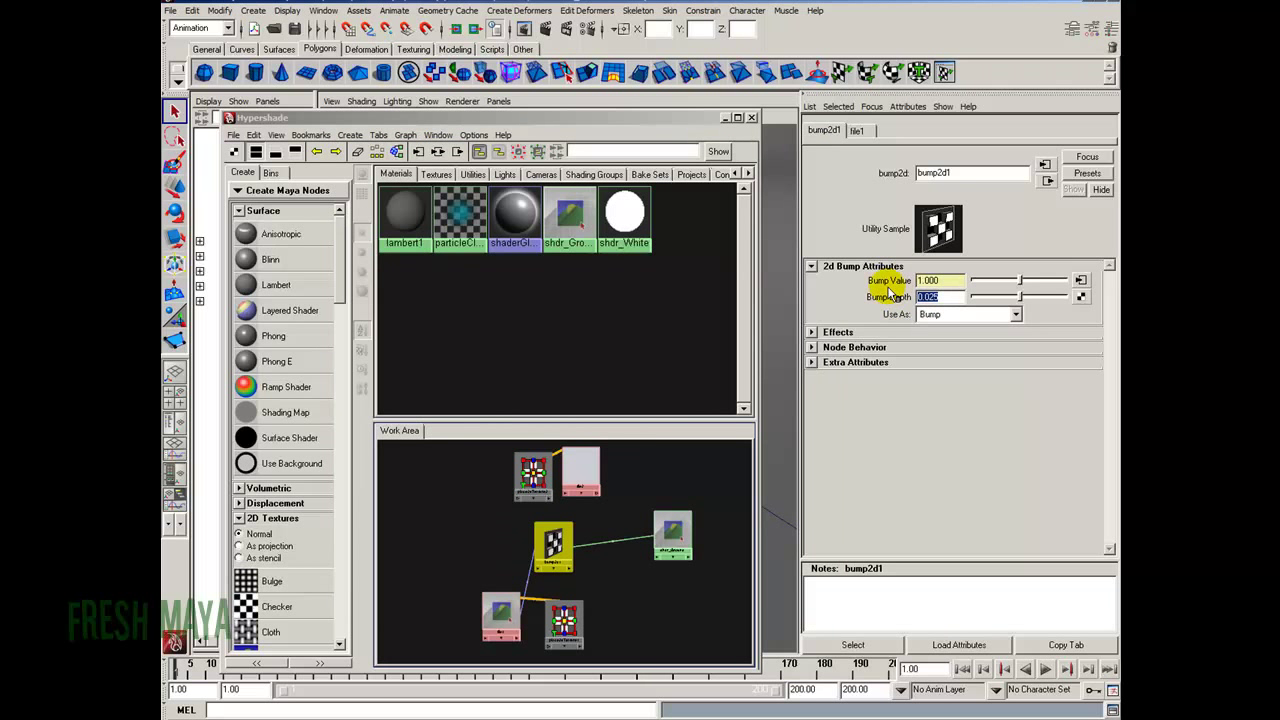
key(BackSpace)
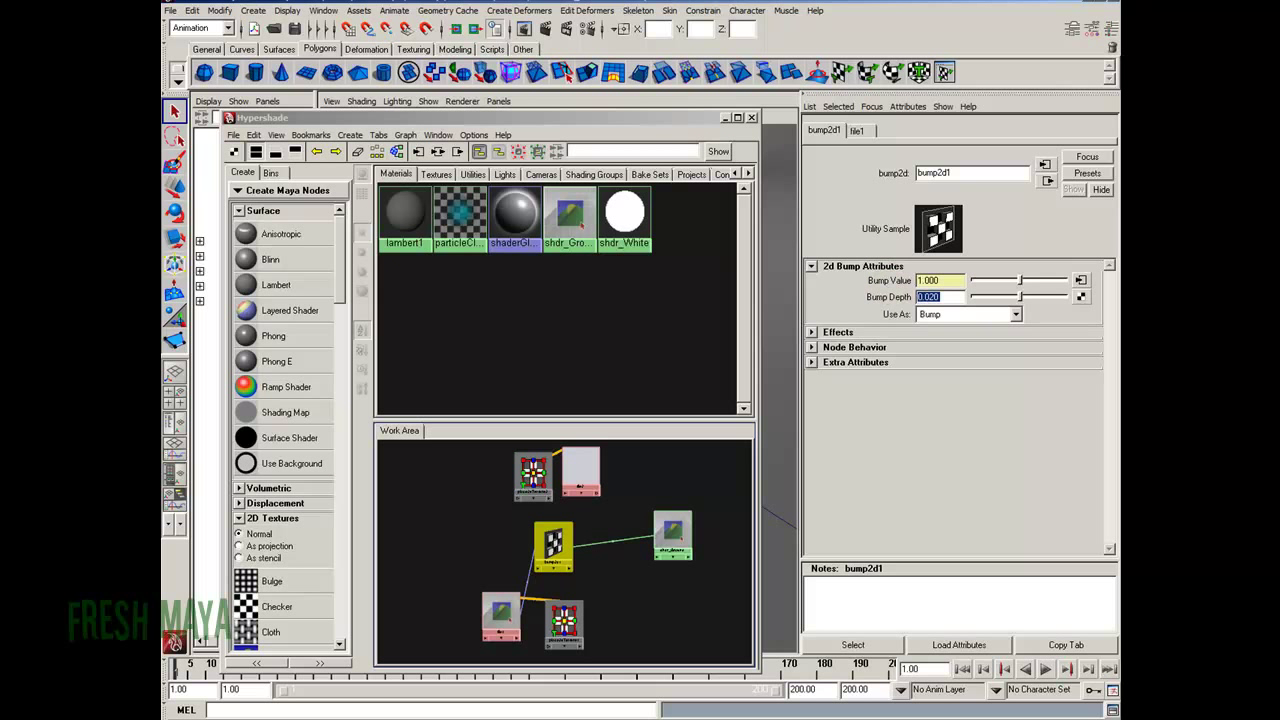
click(524, 28)
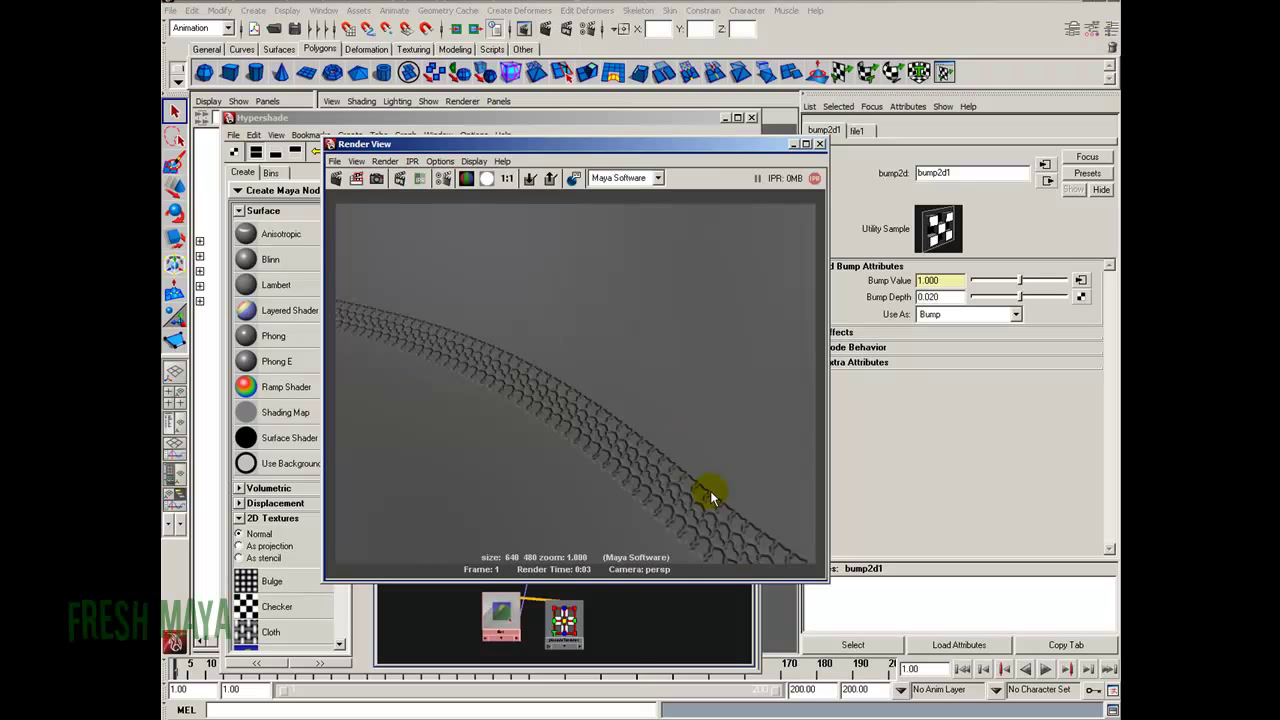
click(819, 143)
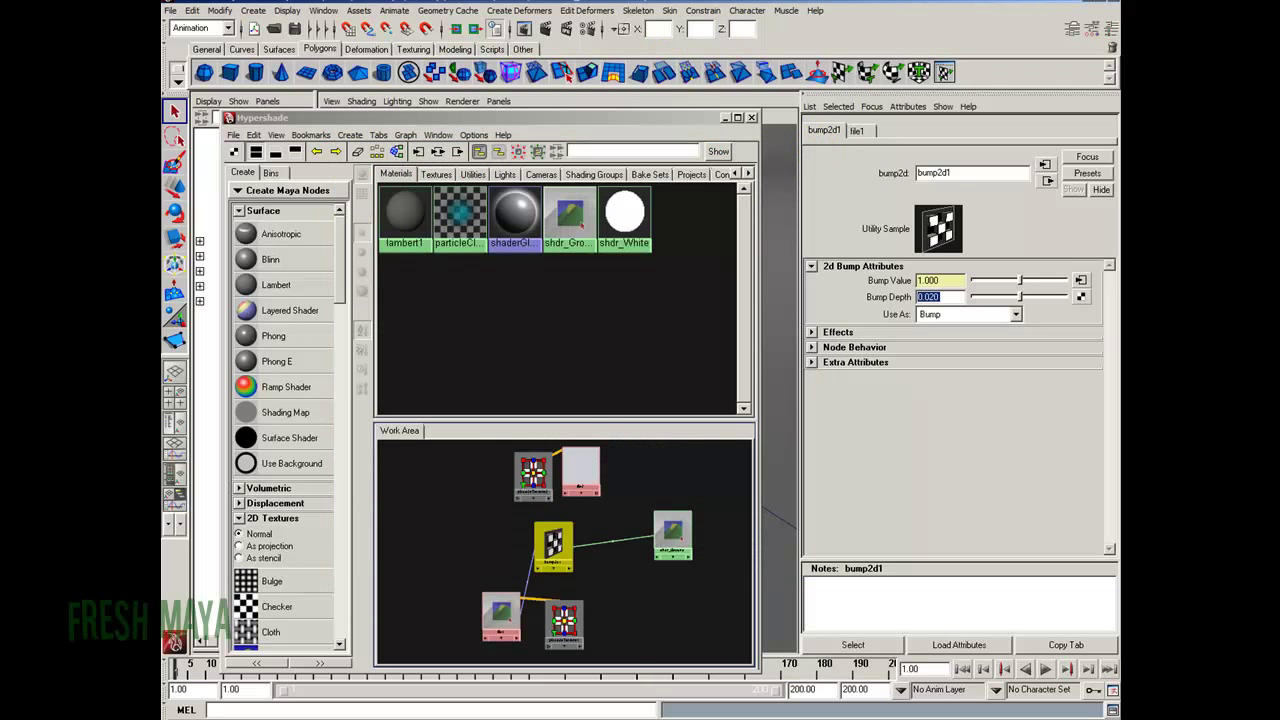
Set the render image size to the Full 1024 preset and render the perspective view
click(572, 28)
scroll(765, 465, up, 2)
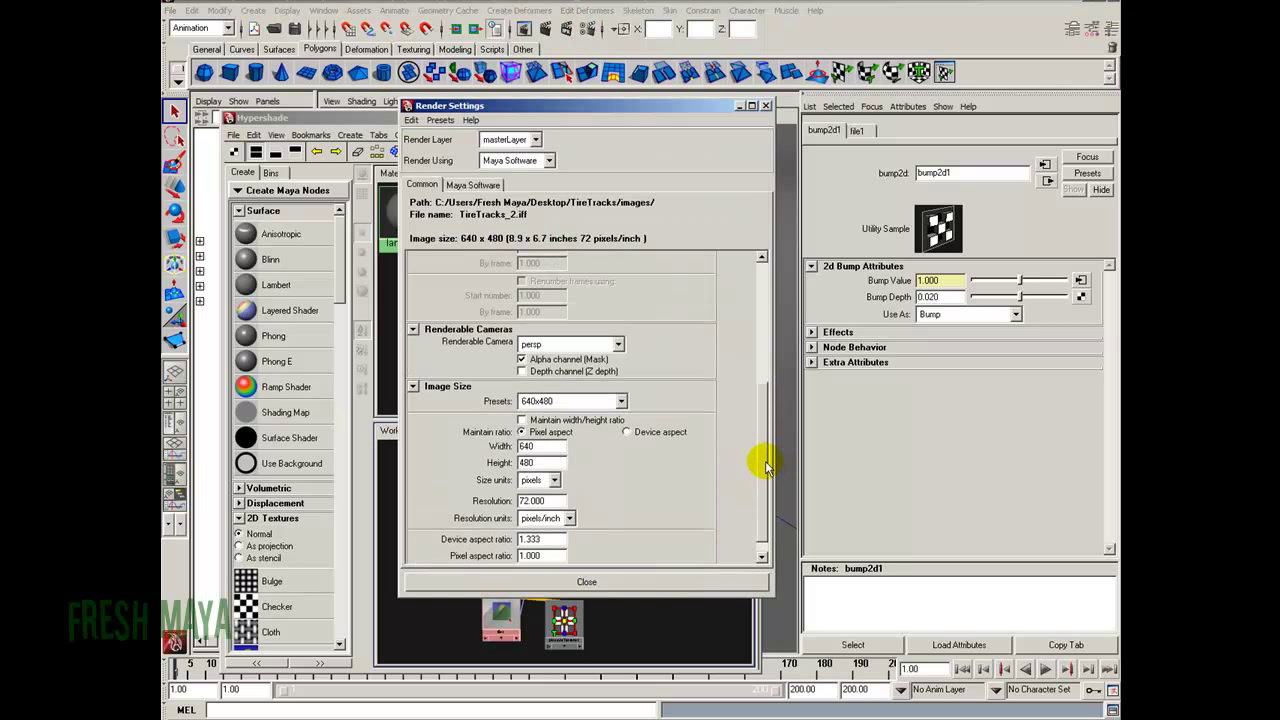
scroll(765, 465, up, 2)
click(610, 430)
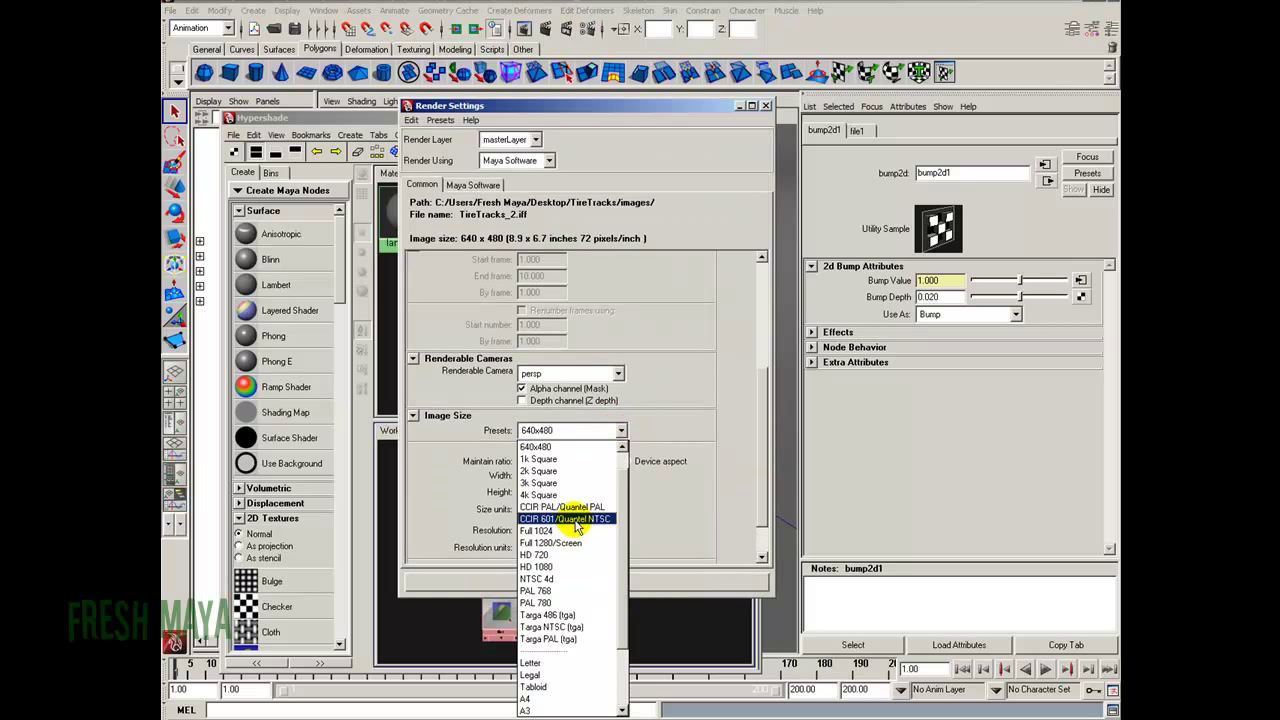
click(577, 529)
click(766, 105)
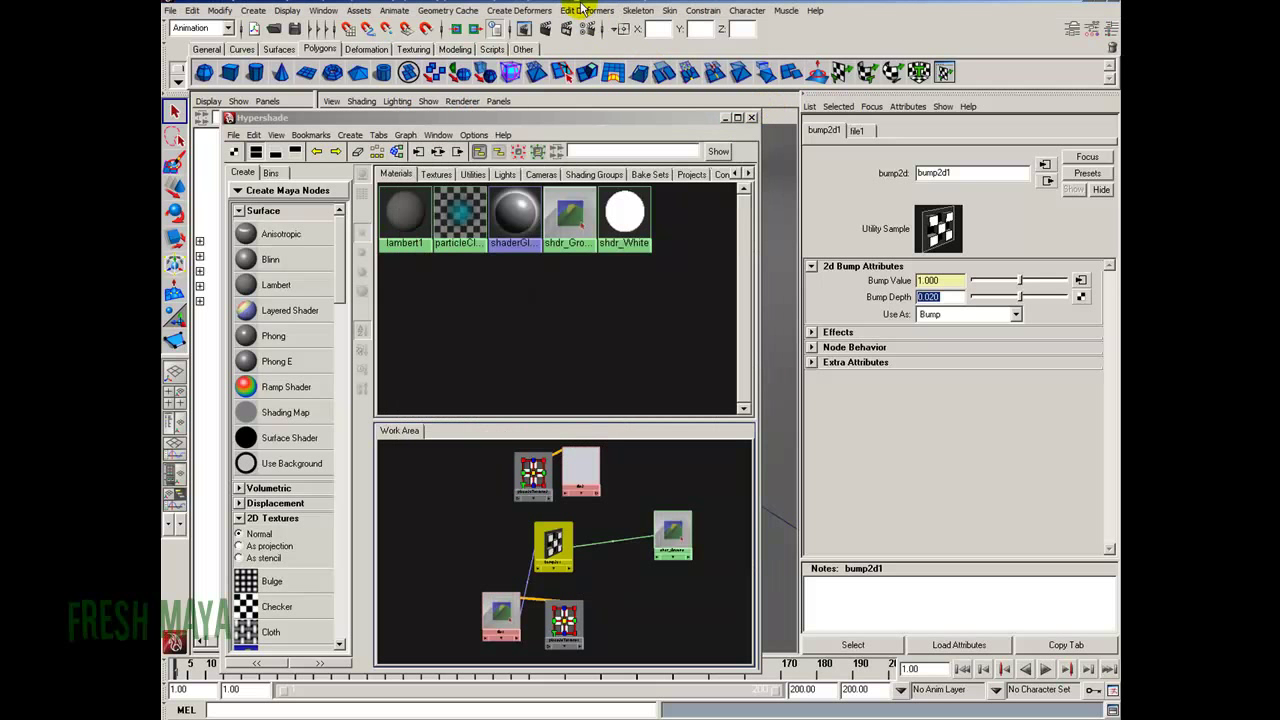
click(545, 28)
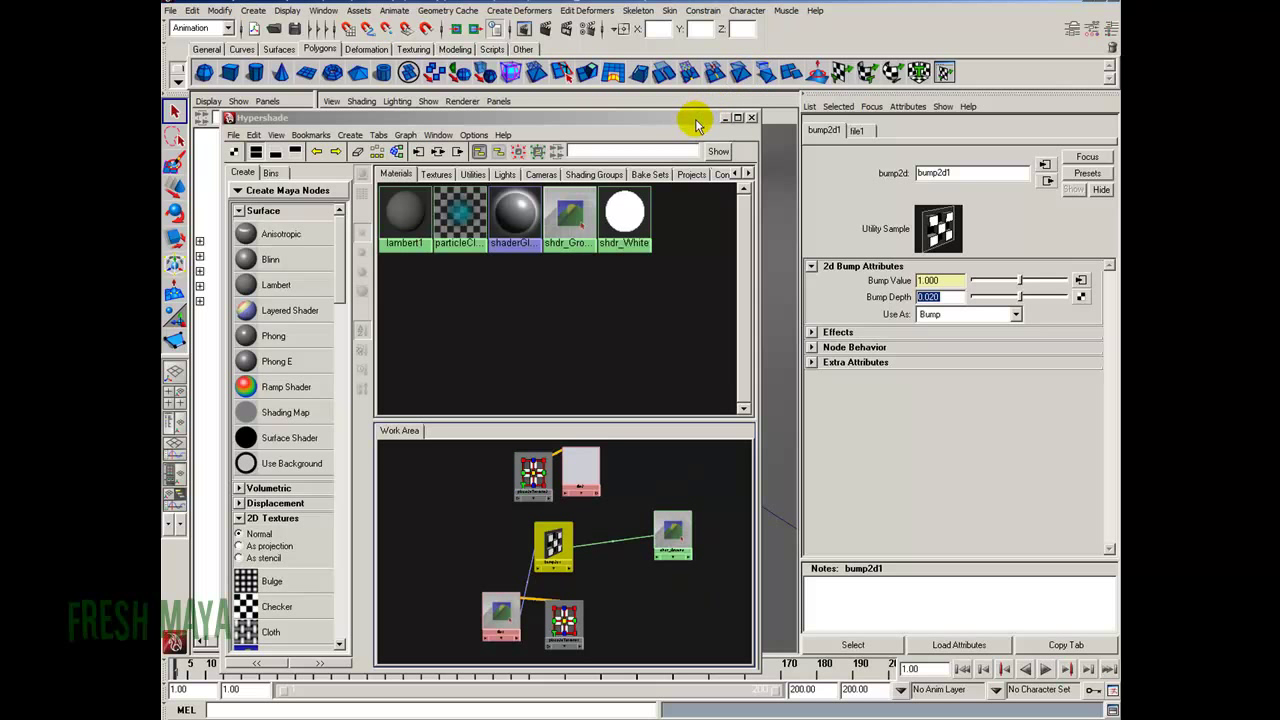
Move Hypershade aside and connect the snow texture file2 to the color input of shdr_Ground
drag(694, 118, 611, 114)
mouse_move(500, 470)
mouse_down()
mouse_move(542, 466)
mouse_move(521, 475)
mouse_up()
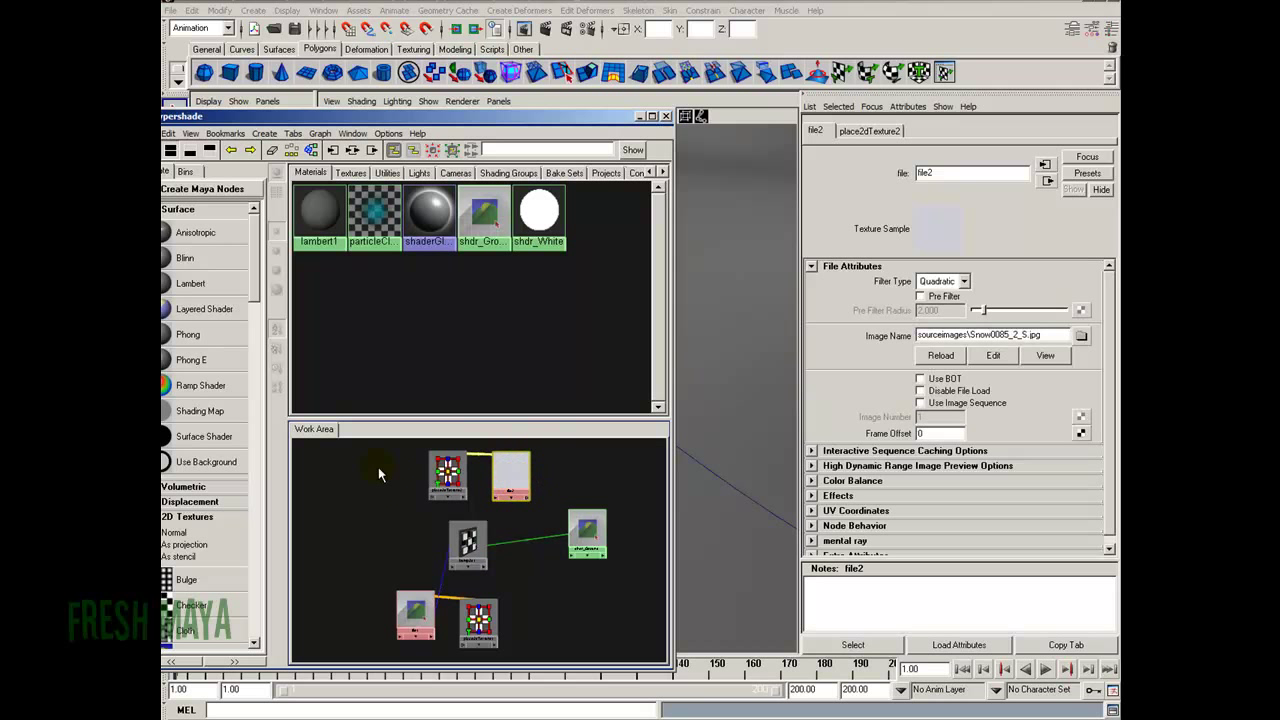
click(350, 173)
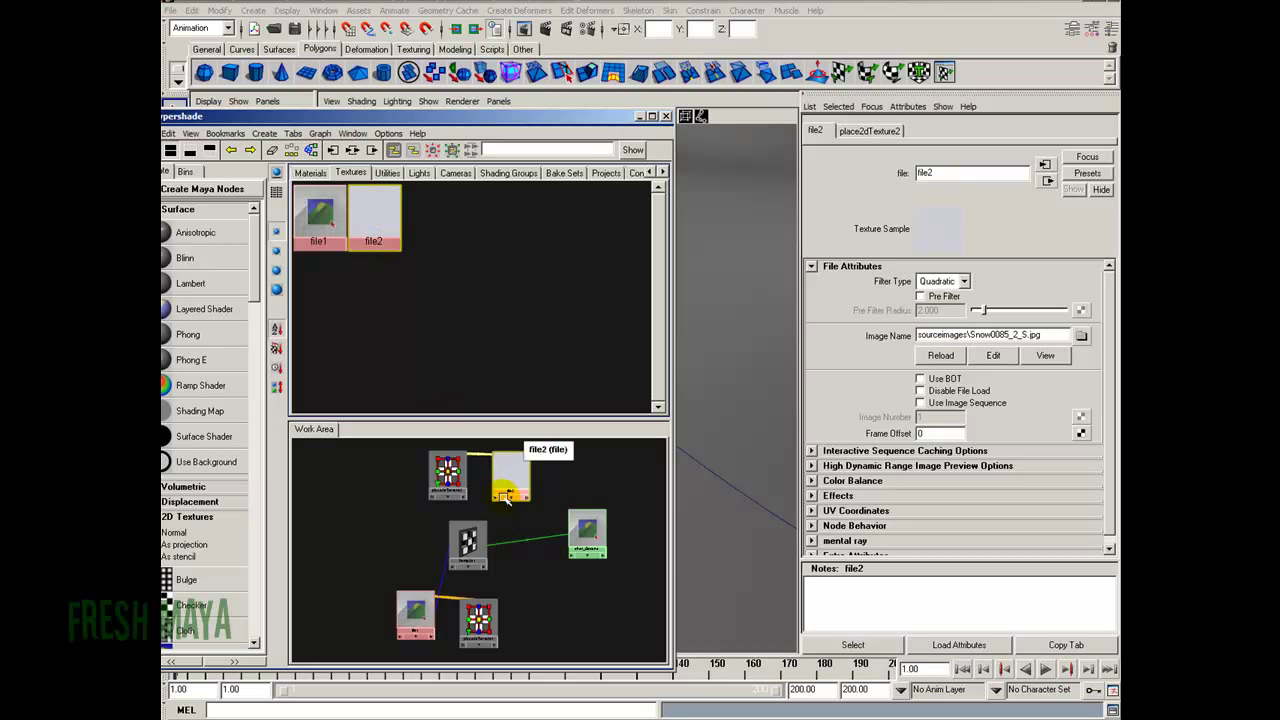
click(310, 174)
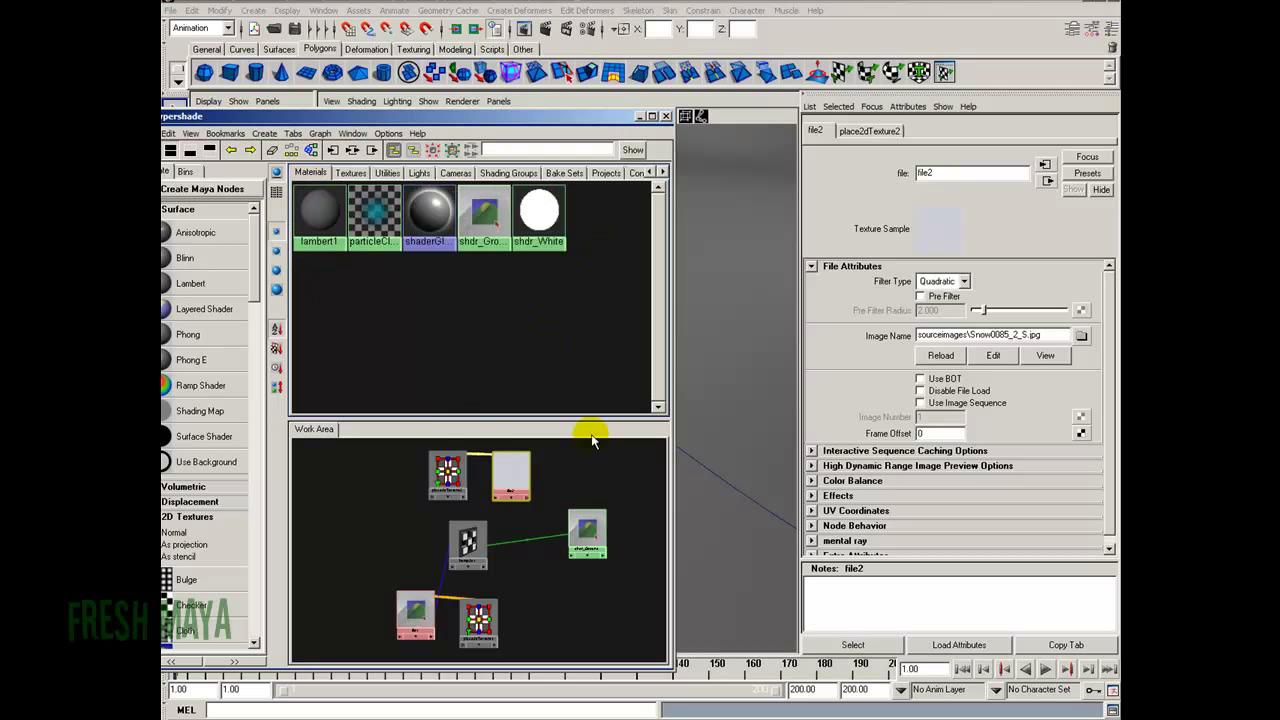
drag(505, 486, 519, 472)
middle_drag(518, 474, 586, 527)
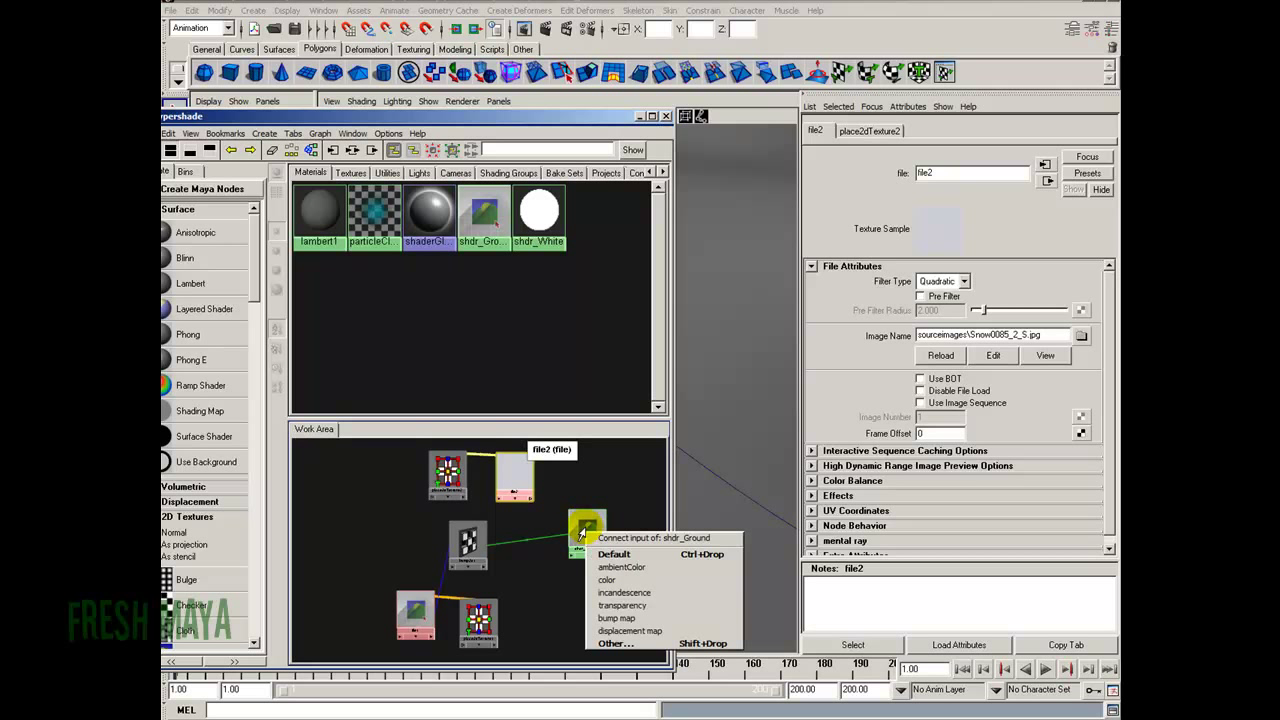
click(632, 580)
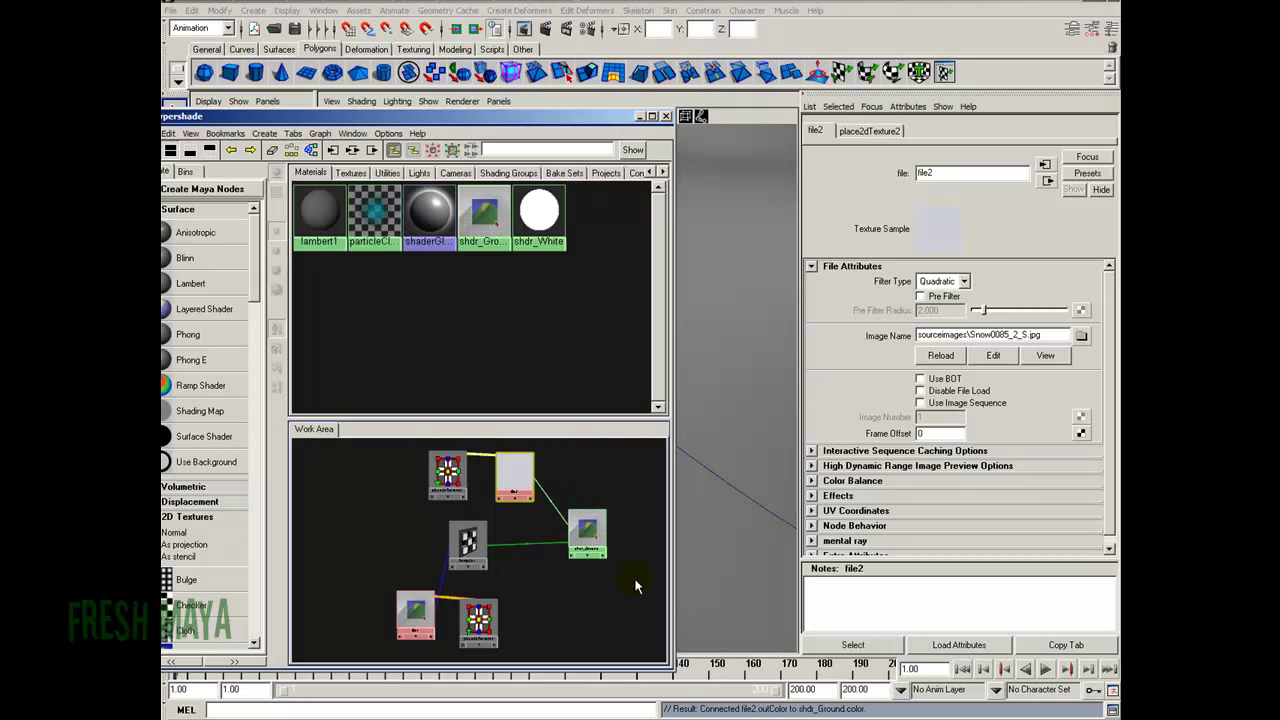
Render the tire track close-up with the snow color, and close the render window and Hypershade
click(545, 28)
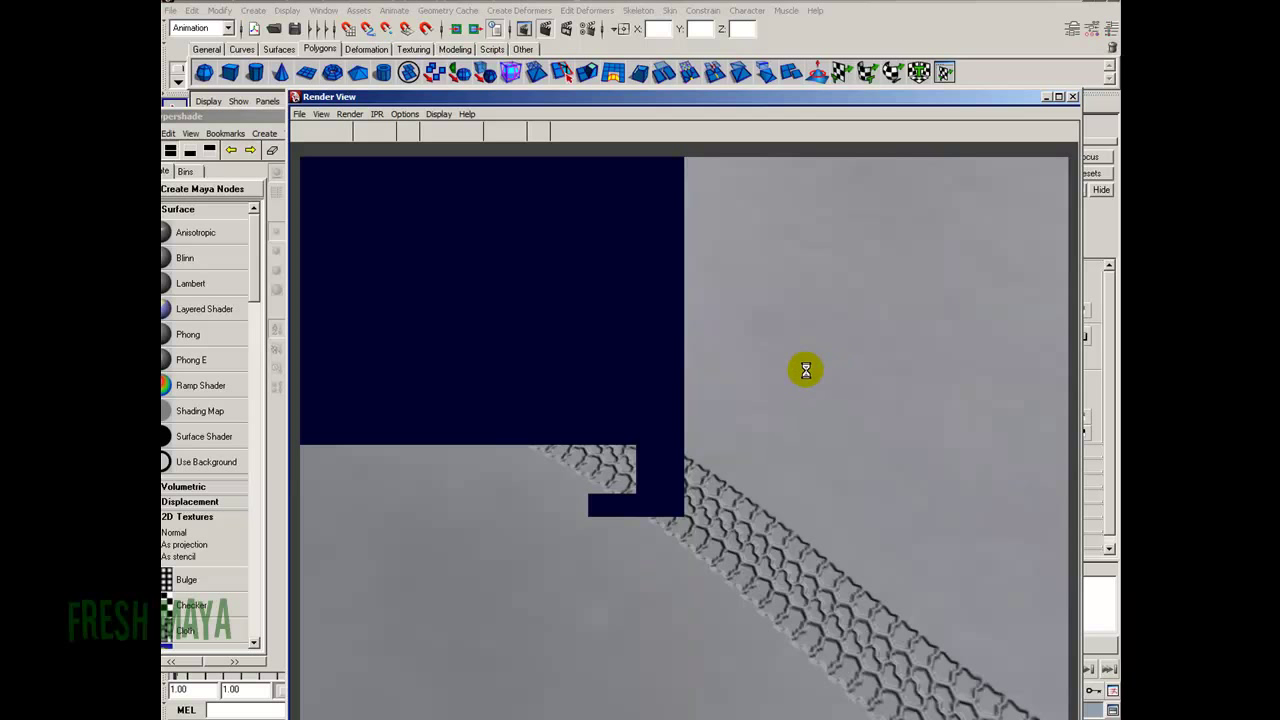
click(1072, 96)
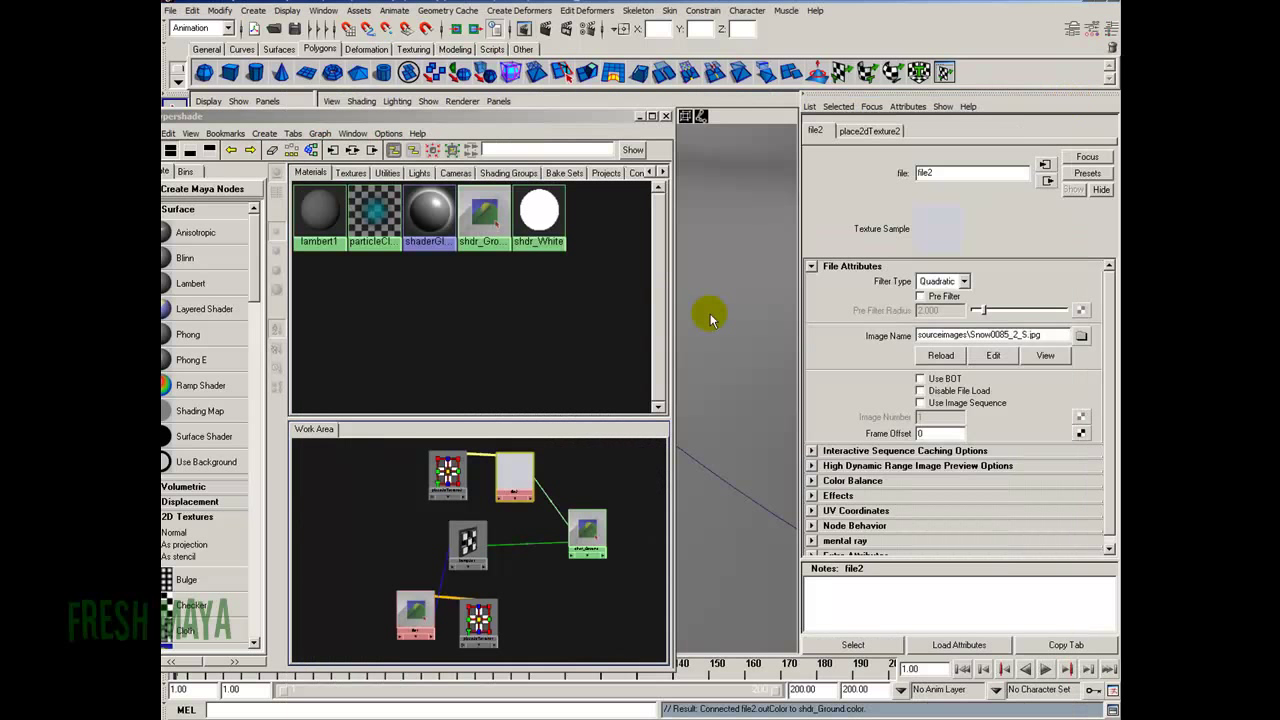
click(665, 116)
Render a wide perspective view showing the tire and the track across the ground, and close the render window
alt+drag(663, 334, 657, 391)
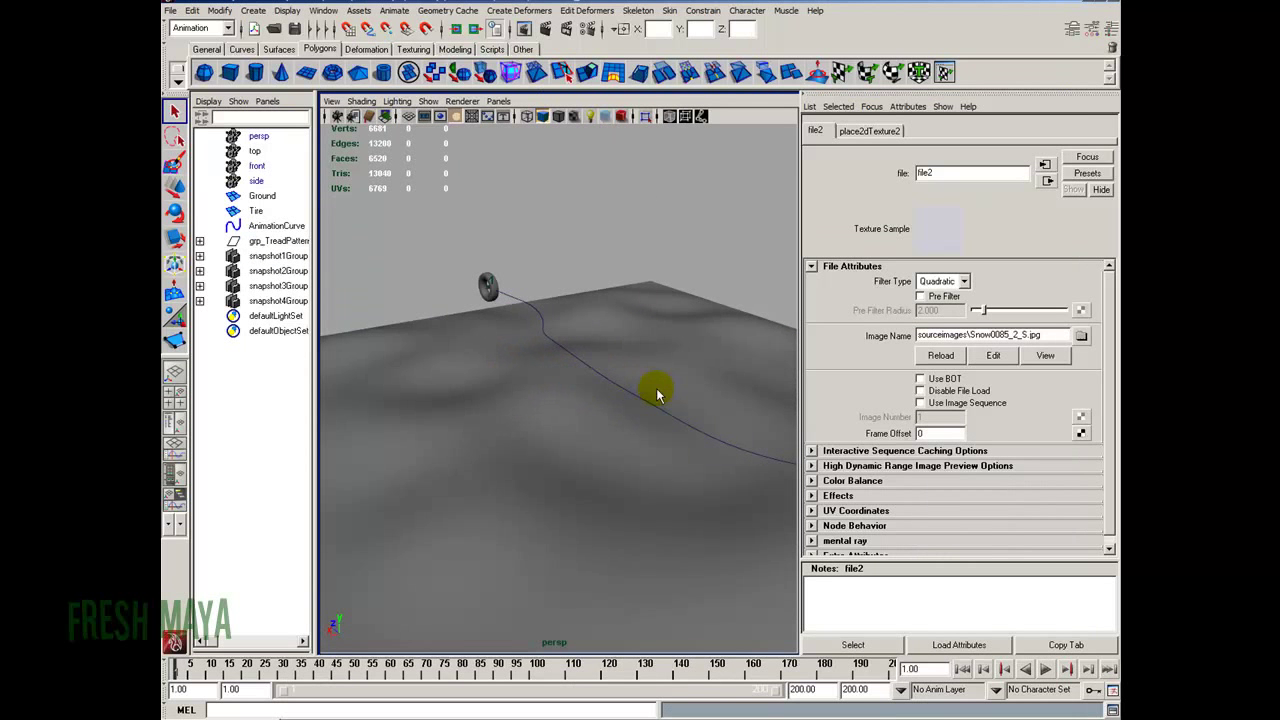
click(545, 28)
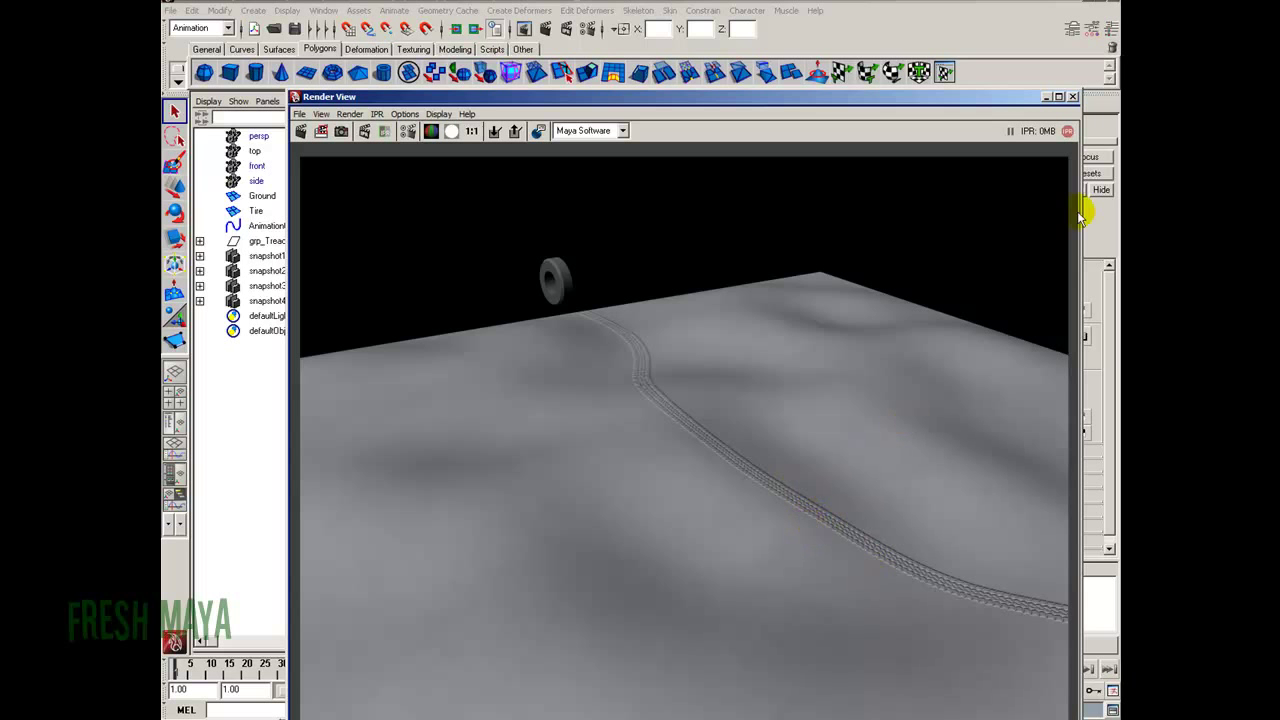
click(1072, 96)
Render a low, close view along the tire track over the snowy ground, and close the render window
alt+middle_drag(651, 466, 576, 468)
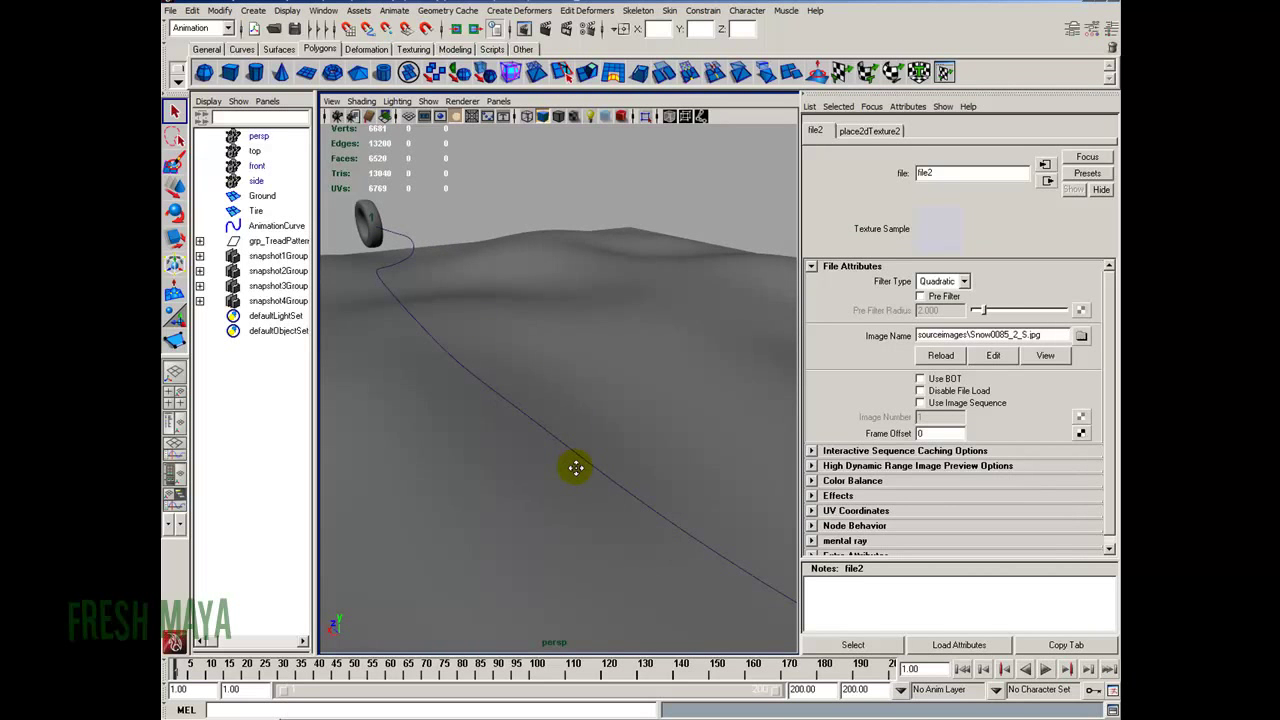
alt+right_drag(576, 468, 592, 463)
click(548, 28)
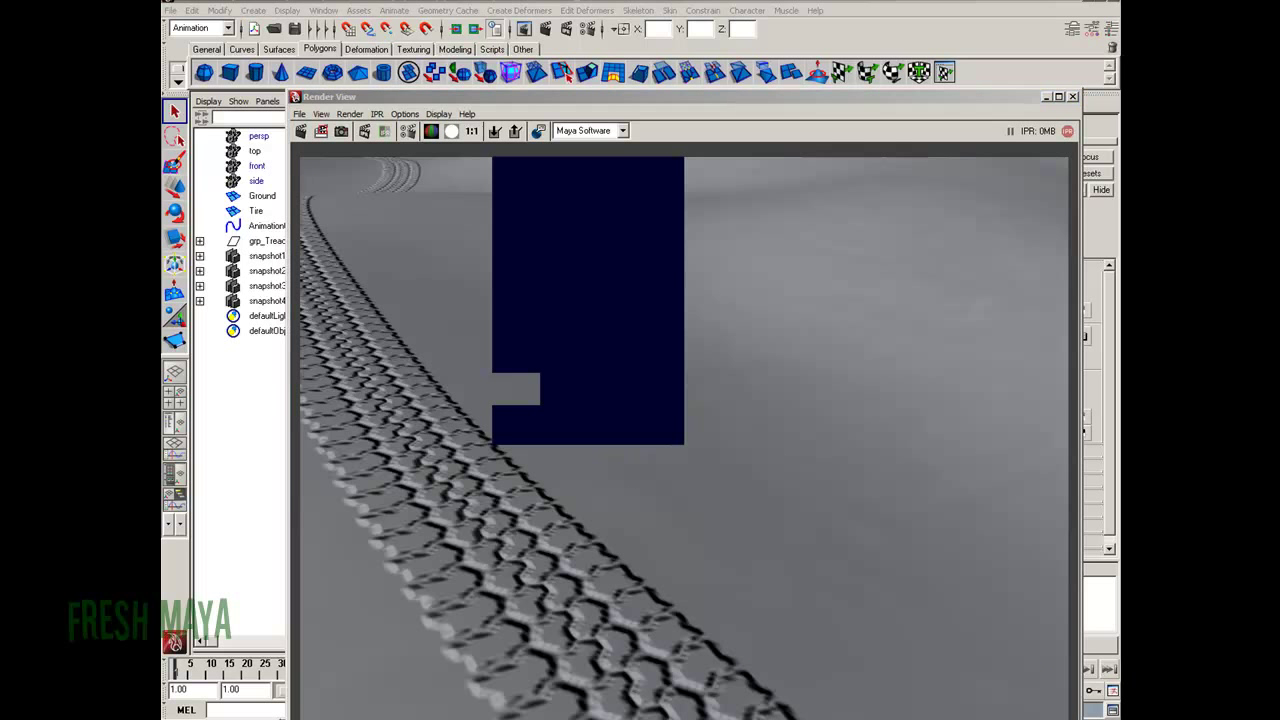
click(1048, 668)
click(1071, 96)
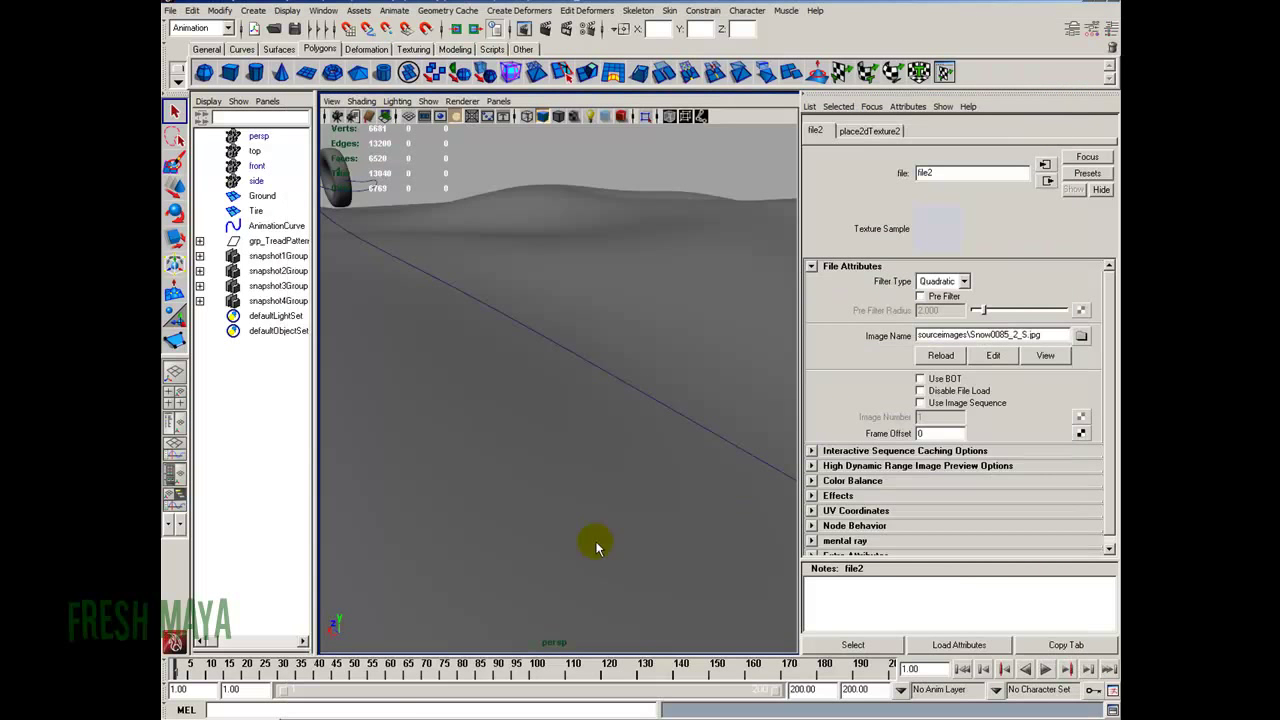
Reopen Hypershade, examine the bump depth of the bump2d1 node, and close Hypershade
click(400, 700)
click(470, 532)
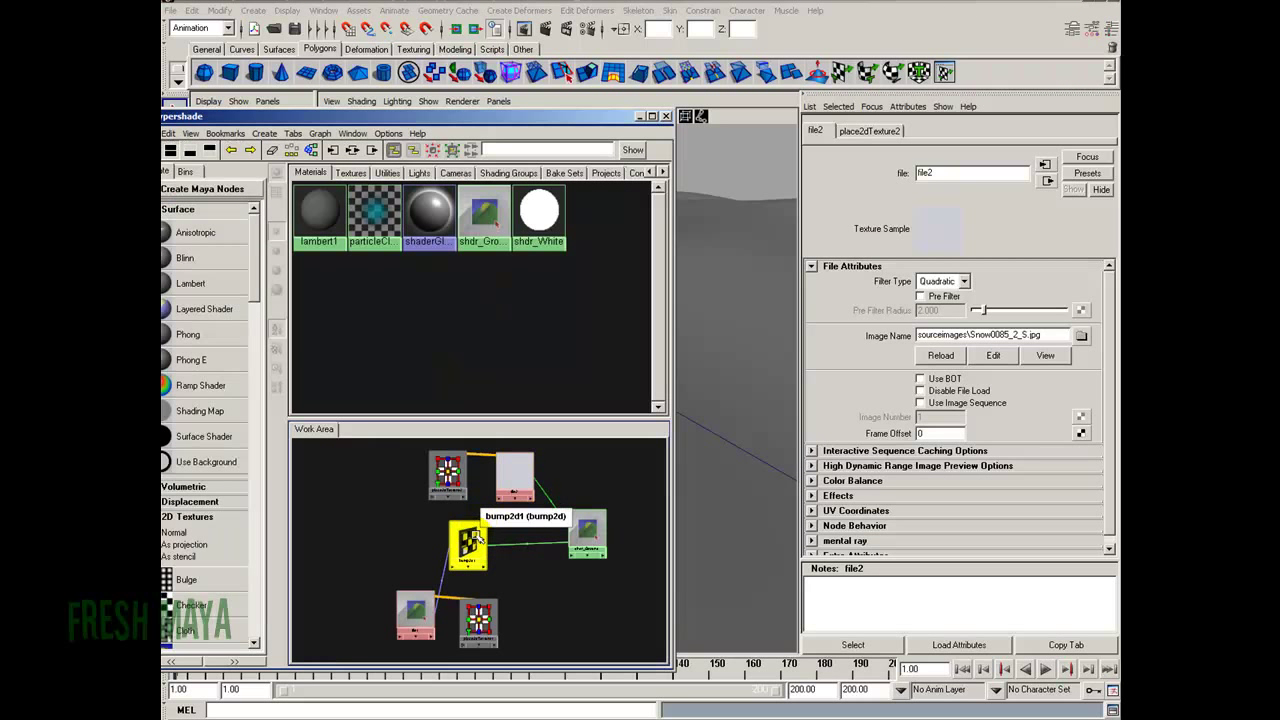
double_click(946, 297)
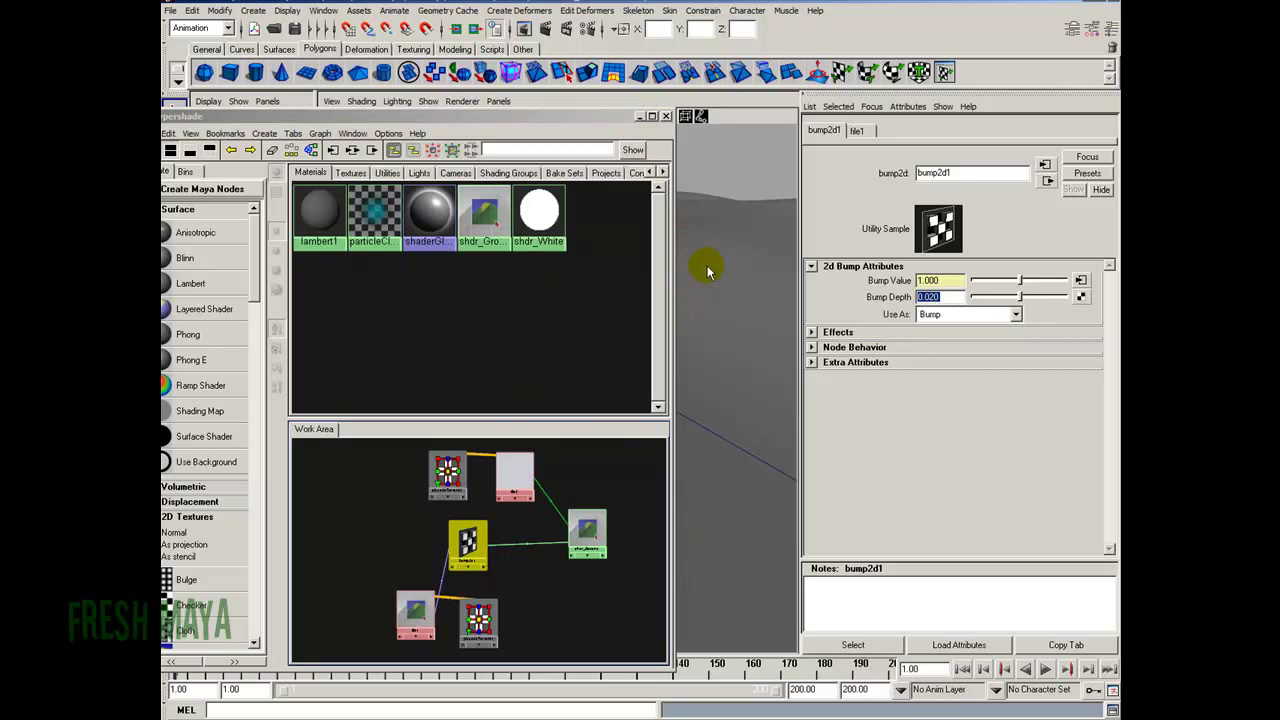
click(636, 115)
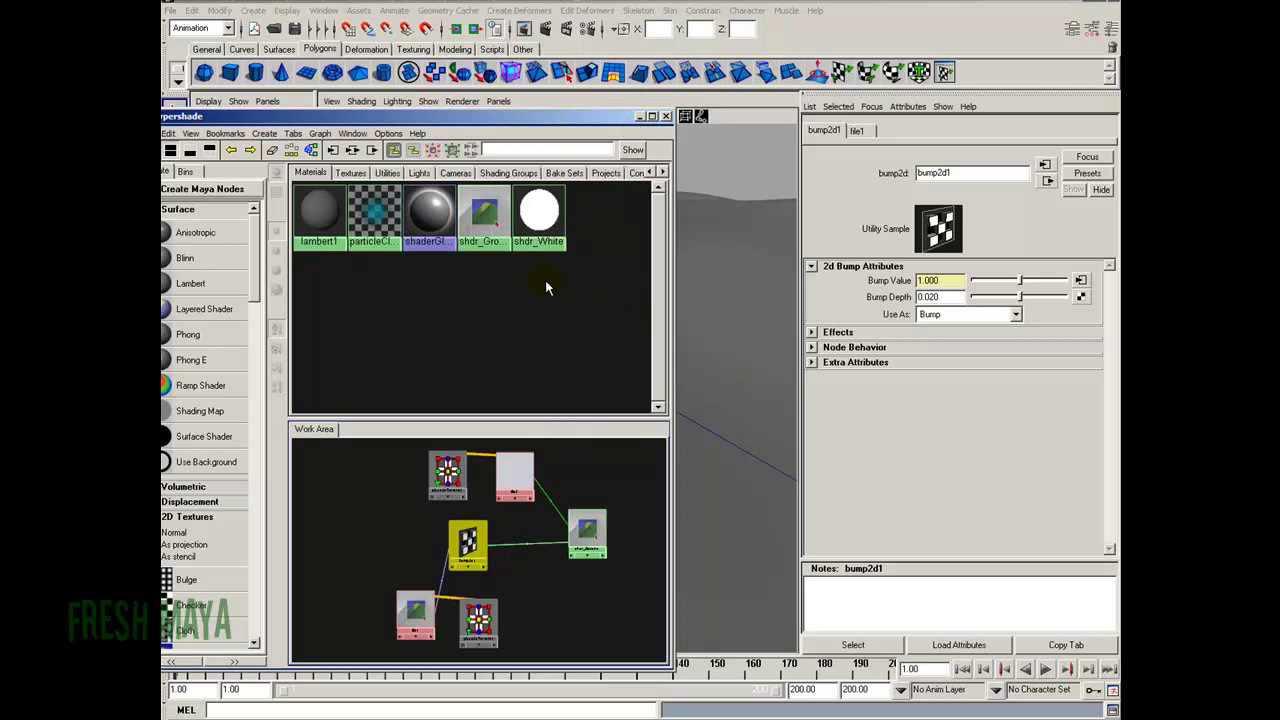
click(666, 117)
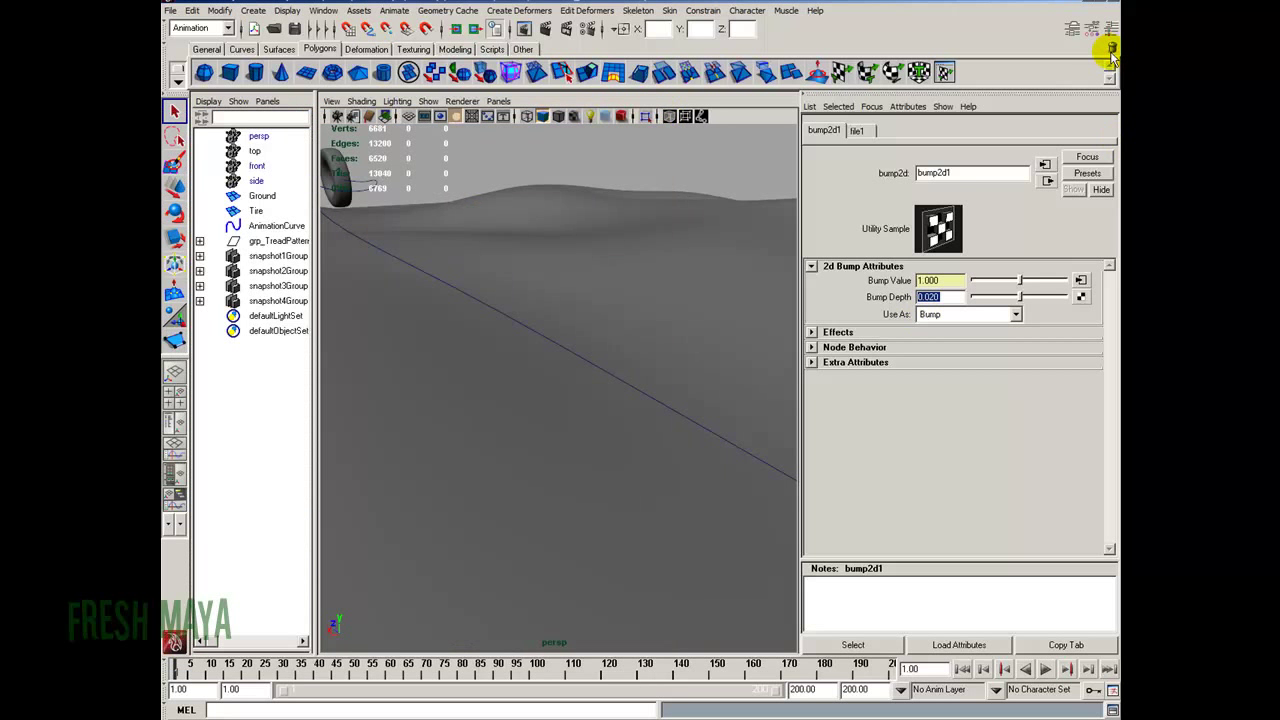
Show the Channel Box in place of the Attribute Editor and save the TireTracks_2 scene
click(1106, 28)
alt+drag(720, 349, 514, 309)
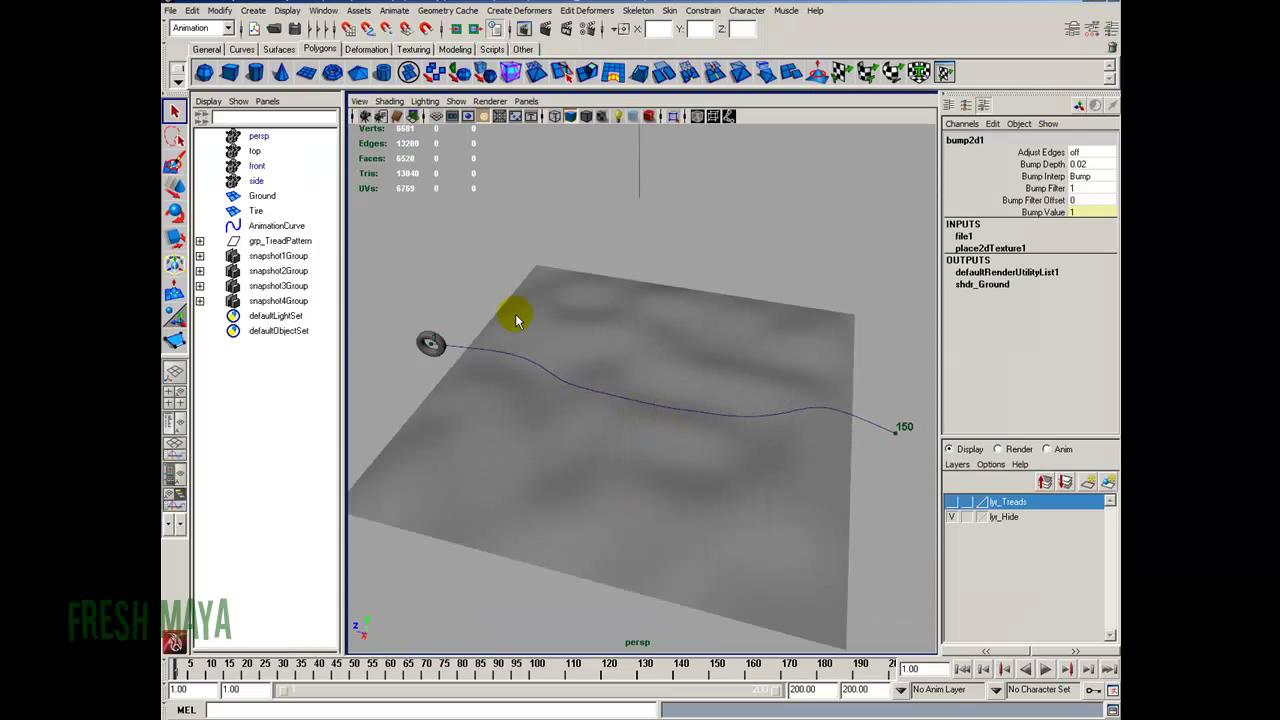
click(295, 29)
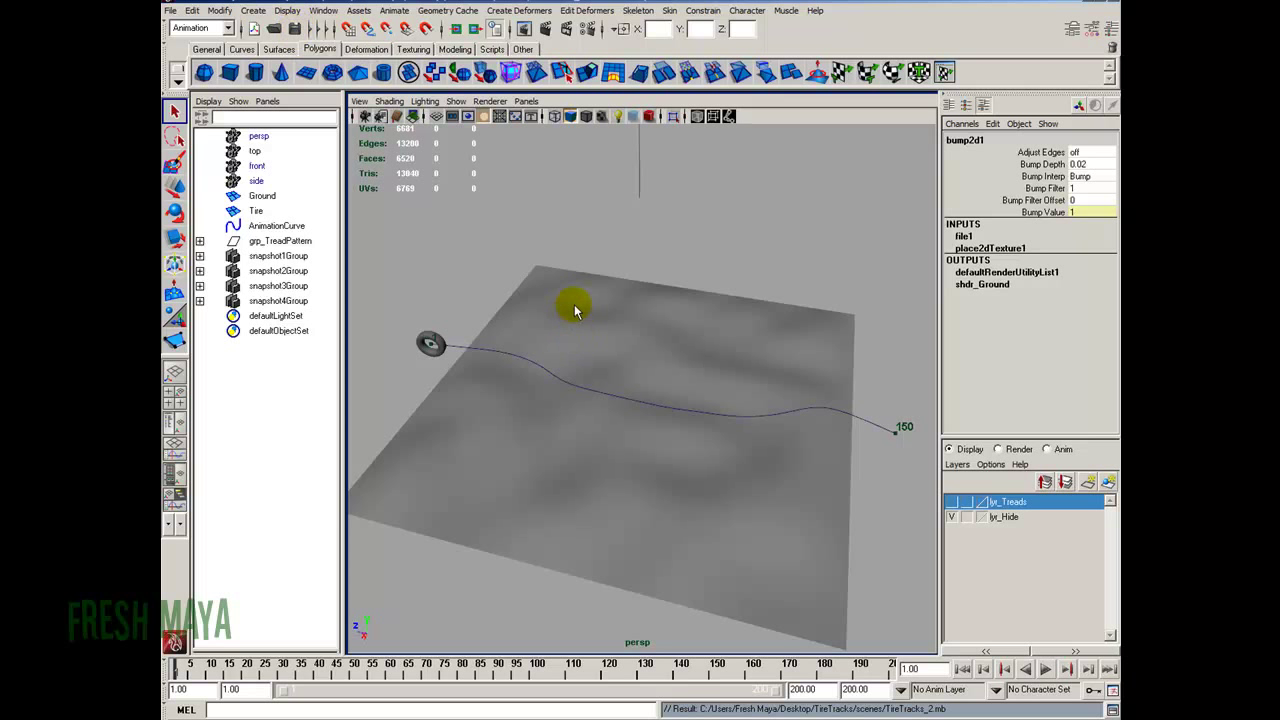